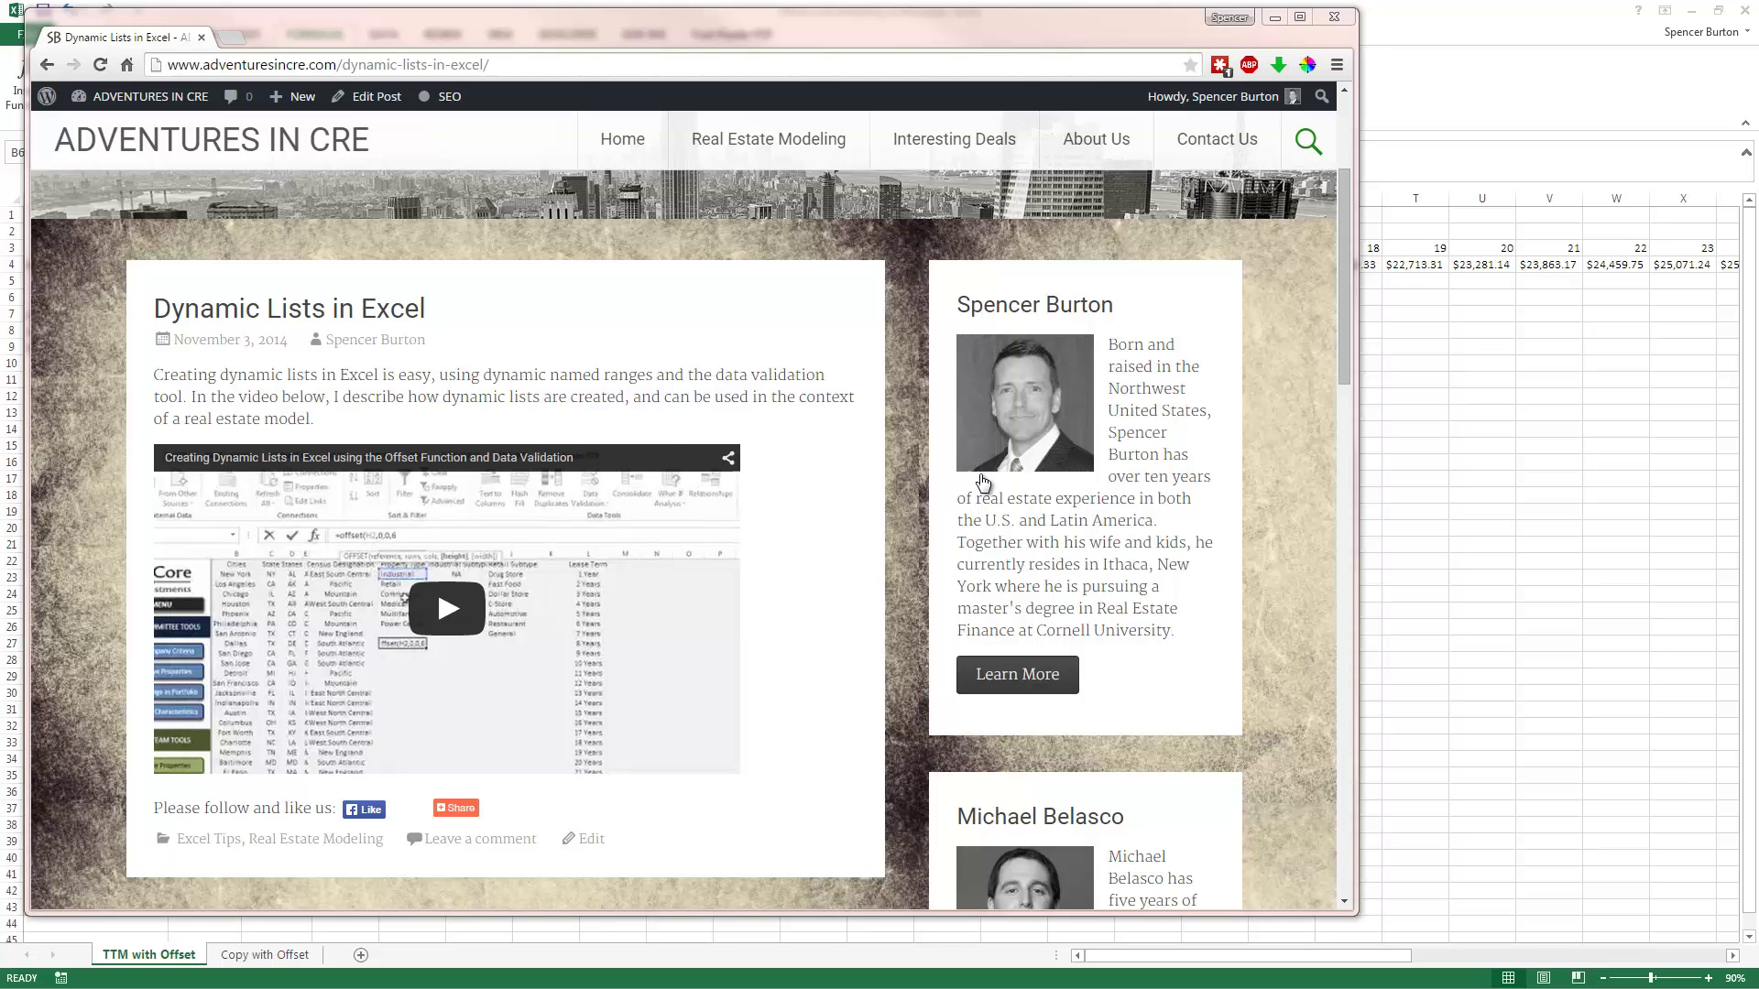
# Step: Minimize the blog and glance at the Copy with Offset sheet before returning to TTM with Offset
pyautogui.click(494, 337)
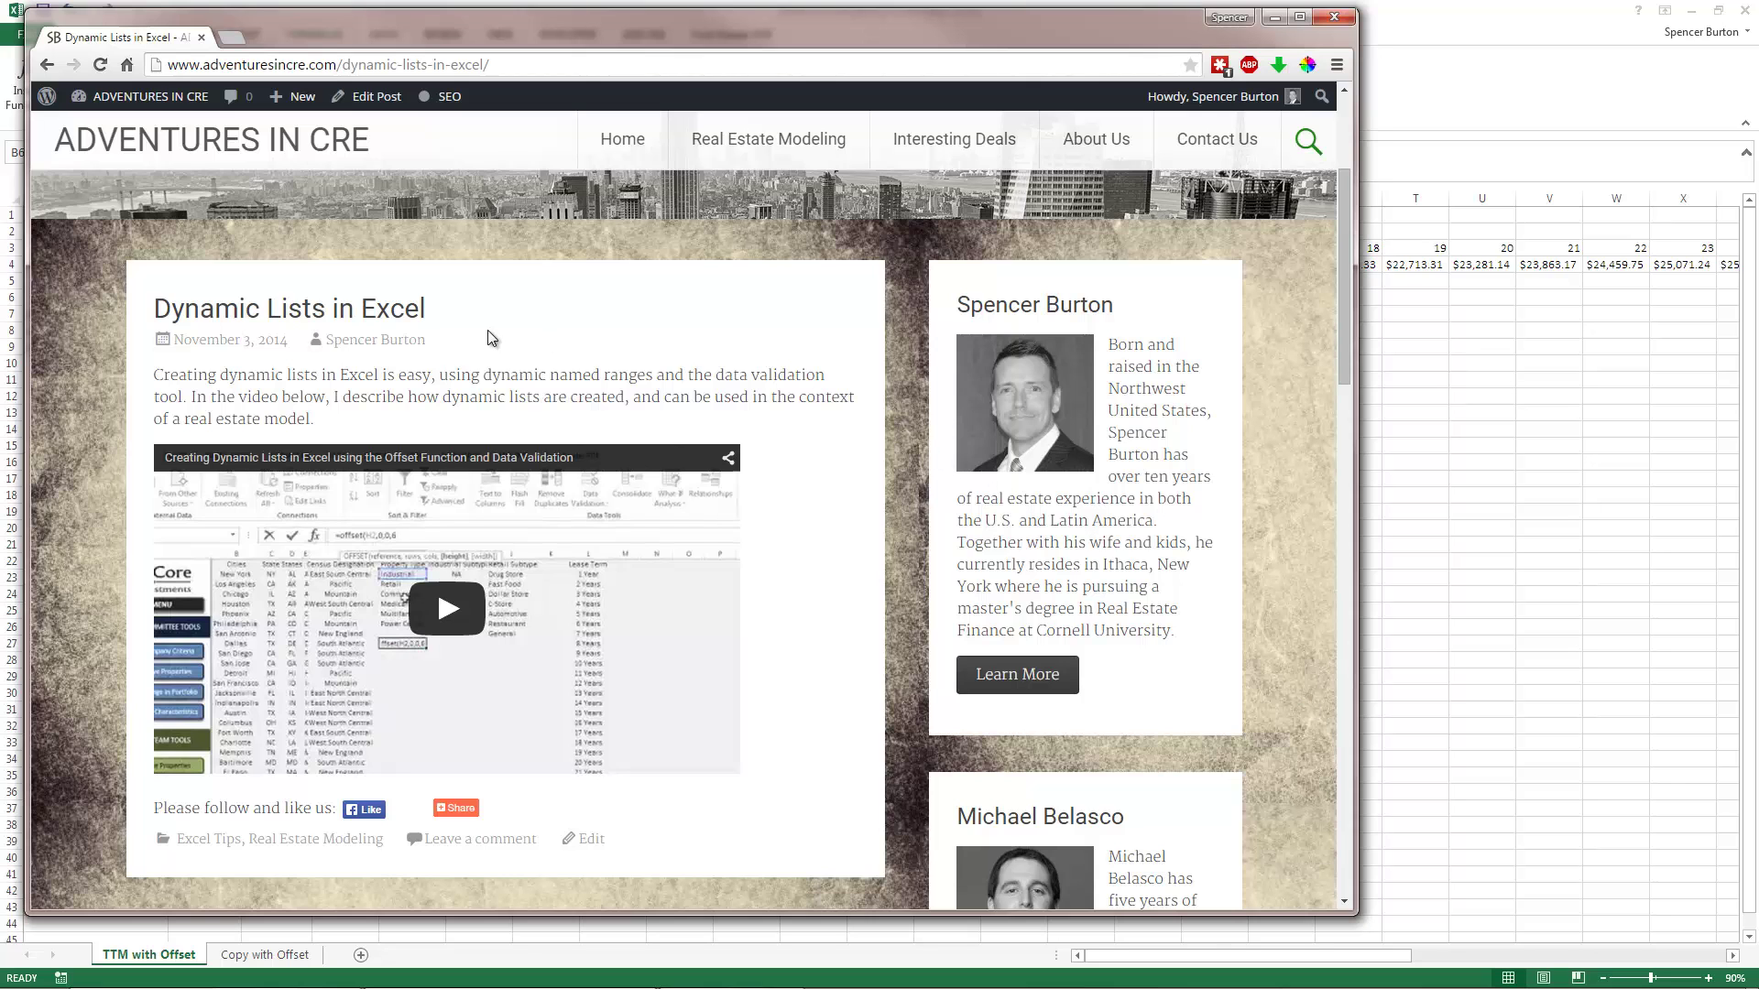
pyautogui.click(1274, 18)
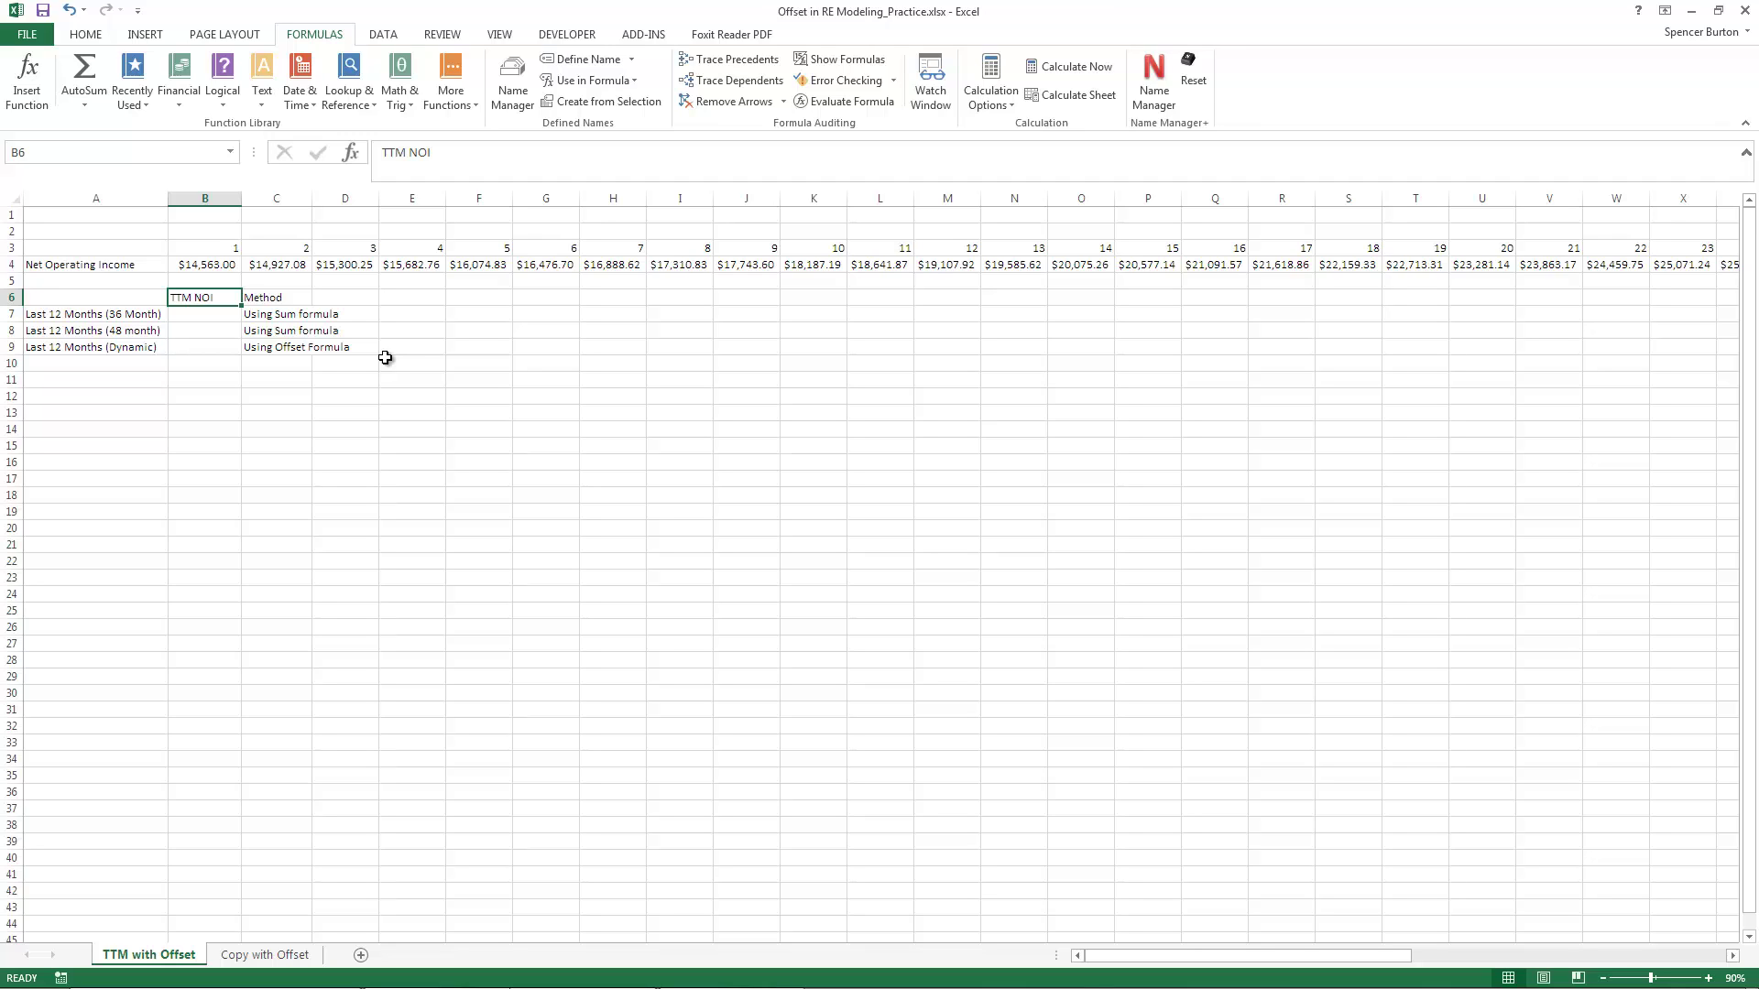
pyautogui.click(280, 955)
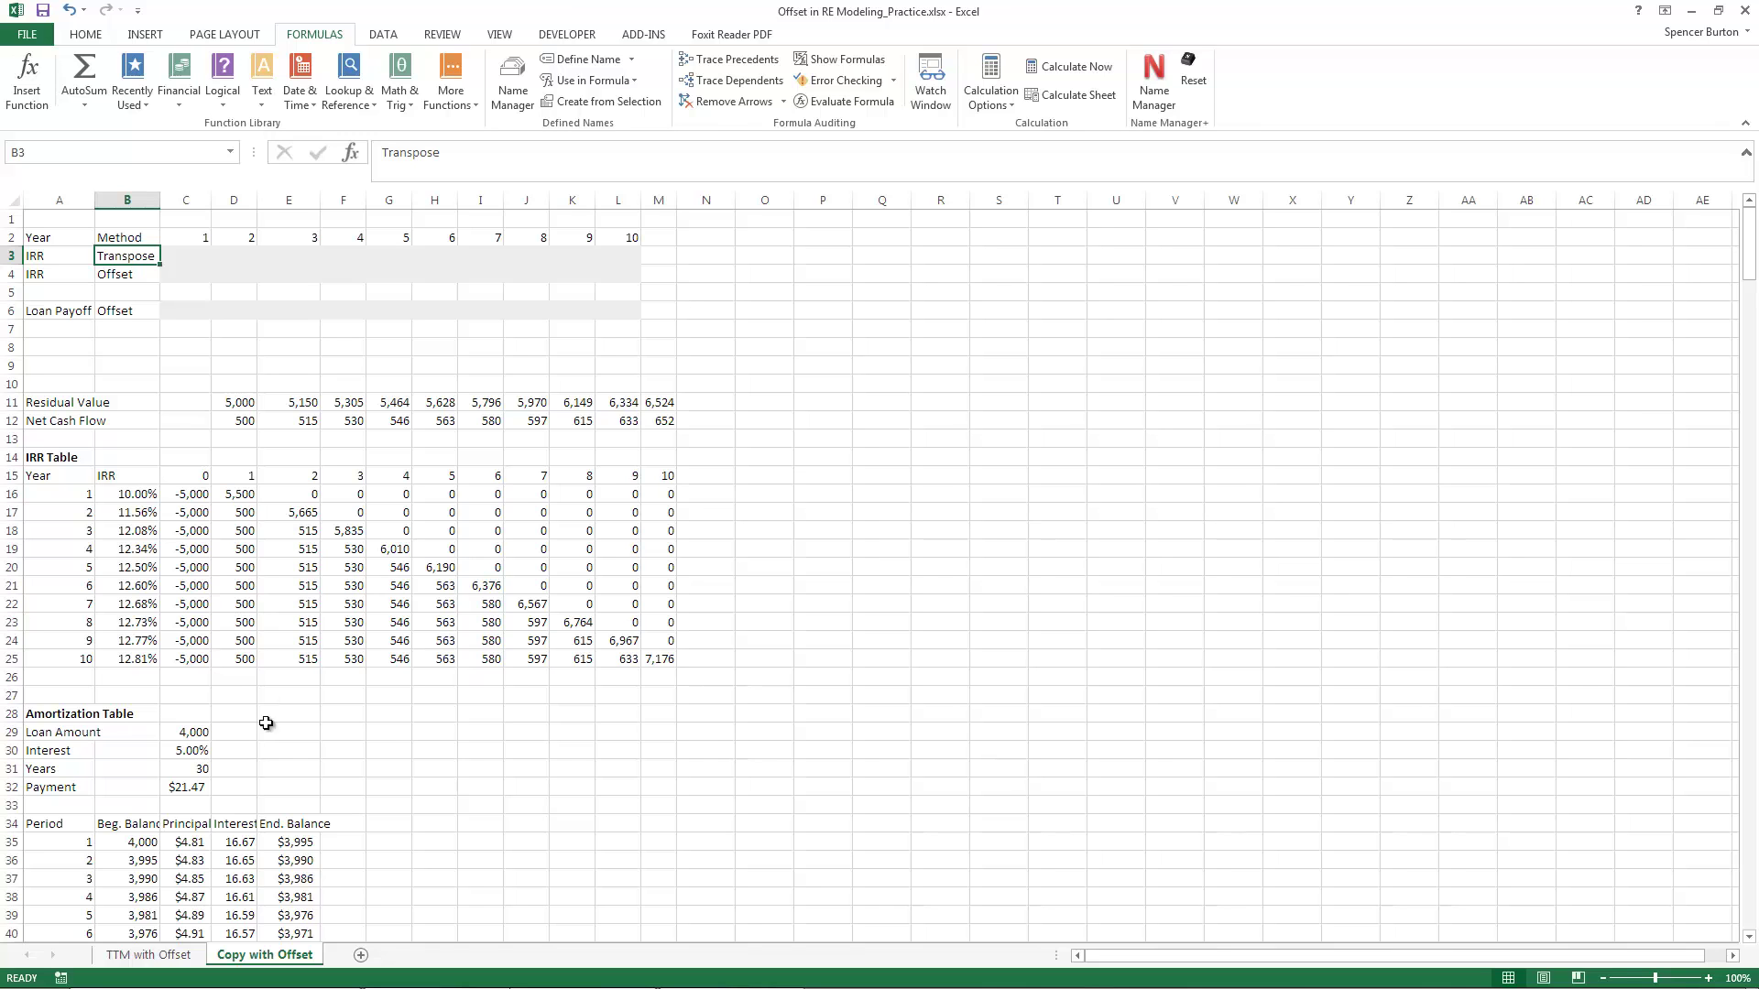
pyautogui.click(149, 955)
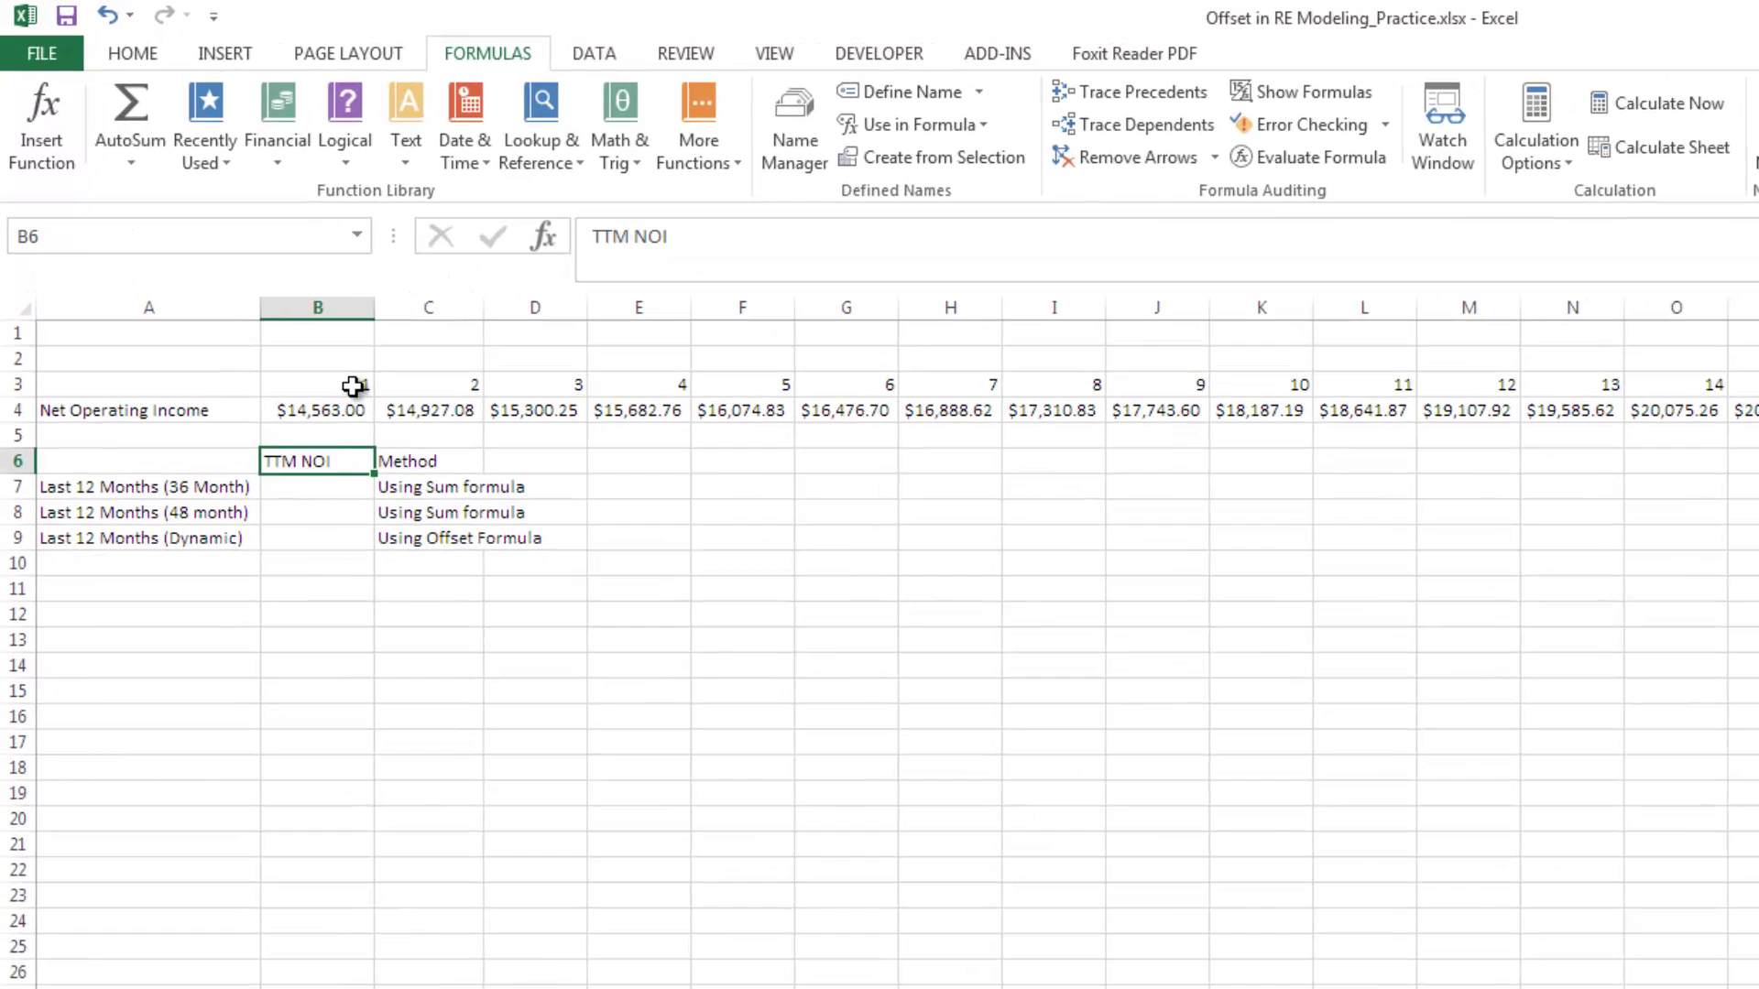
# Step: Review the month numbers in row 3 and the last month's NOI formula in AK4
pyautogui.moveTo(354, 381); pyautogui.dragTo(1572, 385)
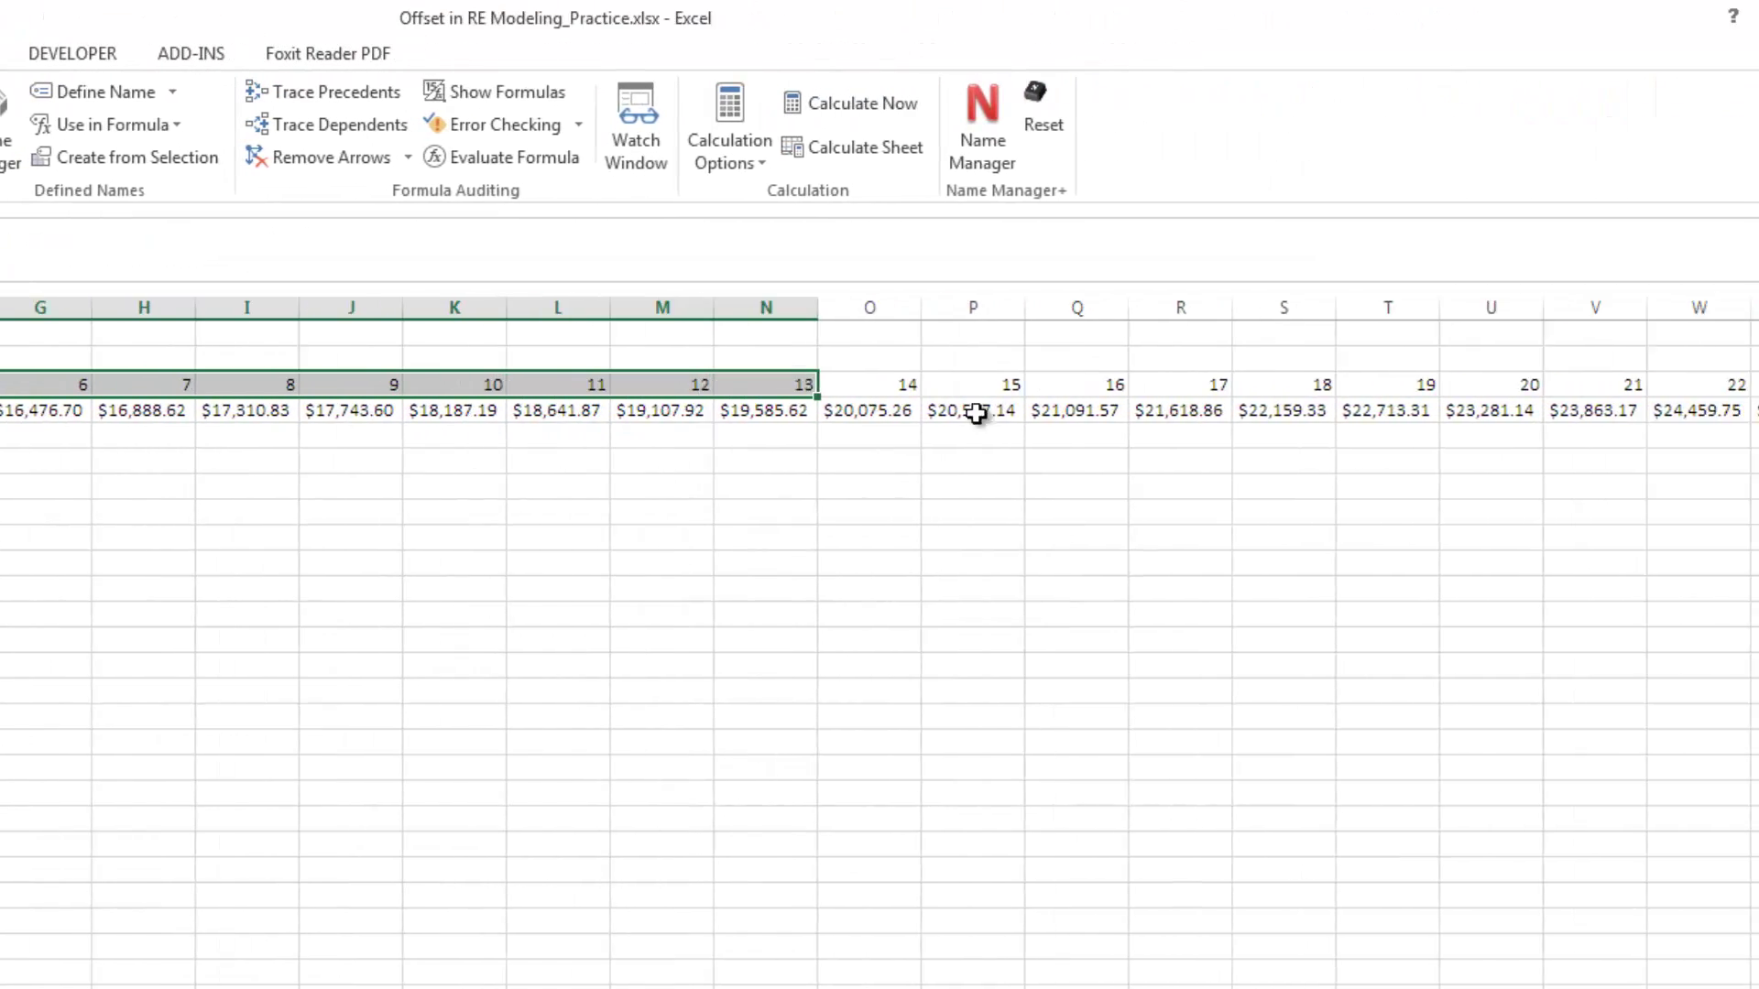
pyautogui.moveTo(976, 413); pyautogui.dragTo(1641, 397)
pyautogui.click(1531, 409)
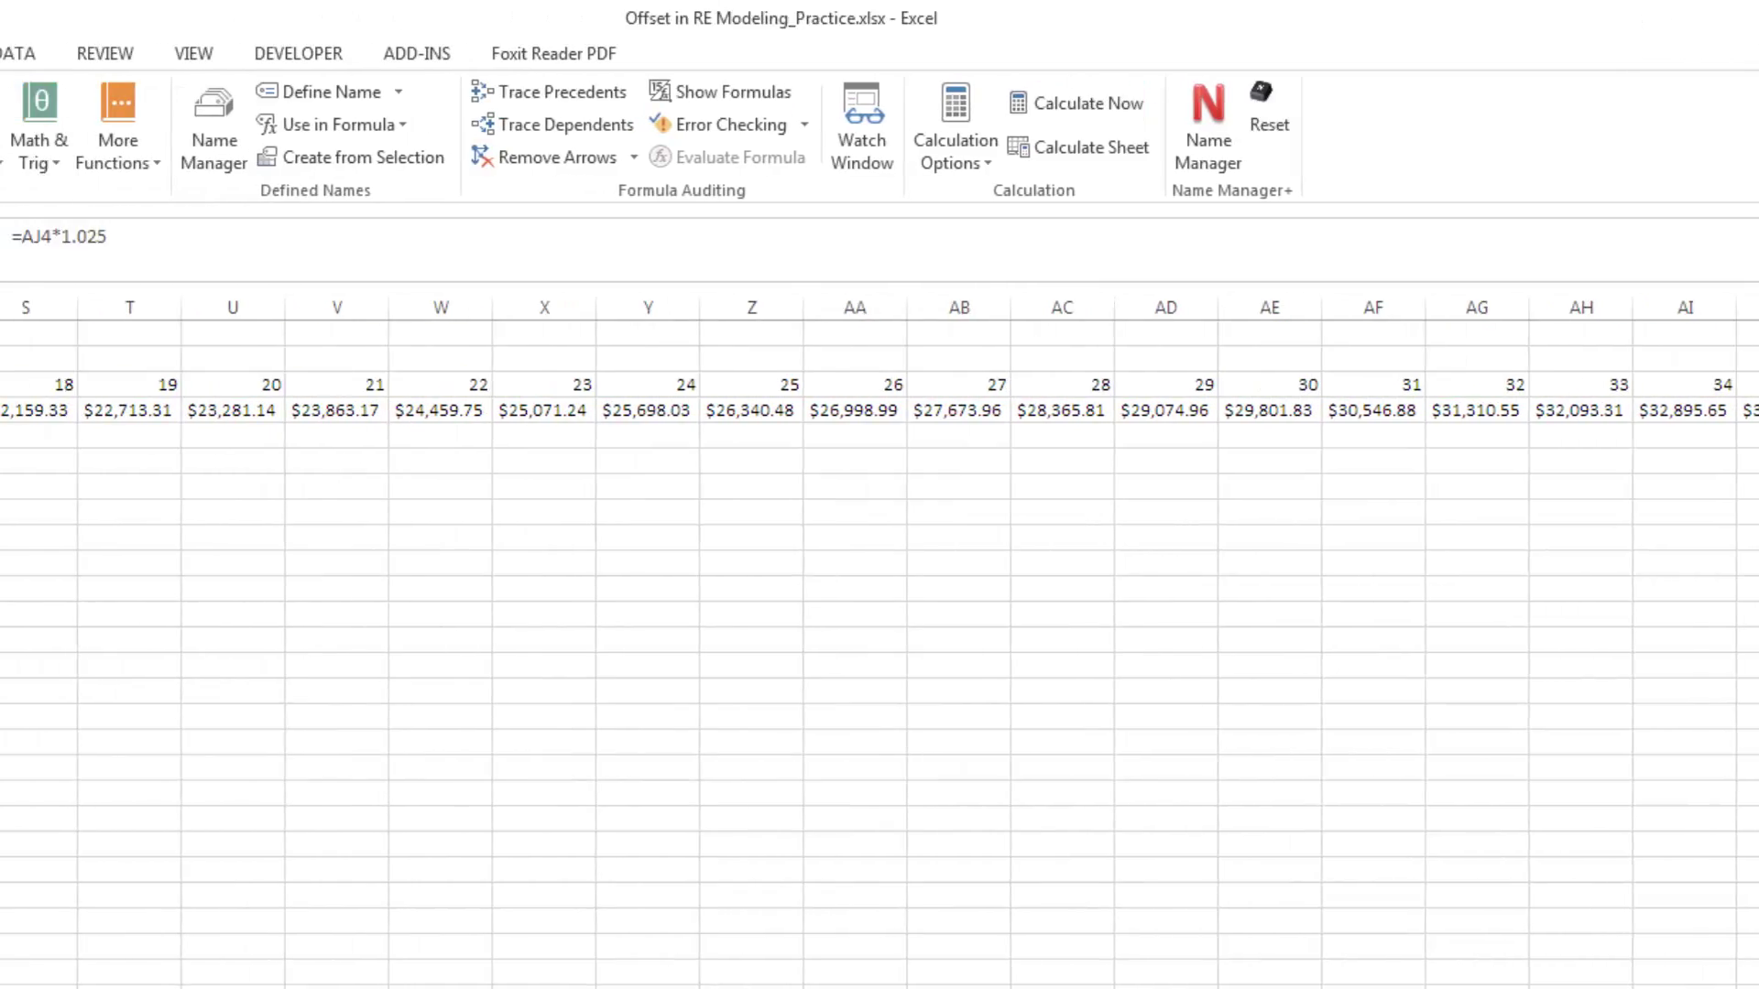
pyautogui.moveTo(1750, 409); pyautogui.dragTo(354, 409)
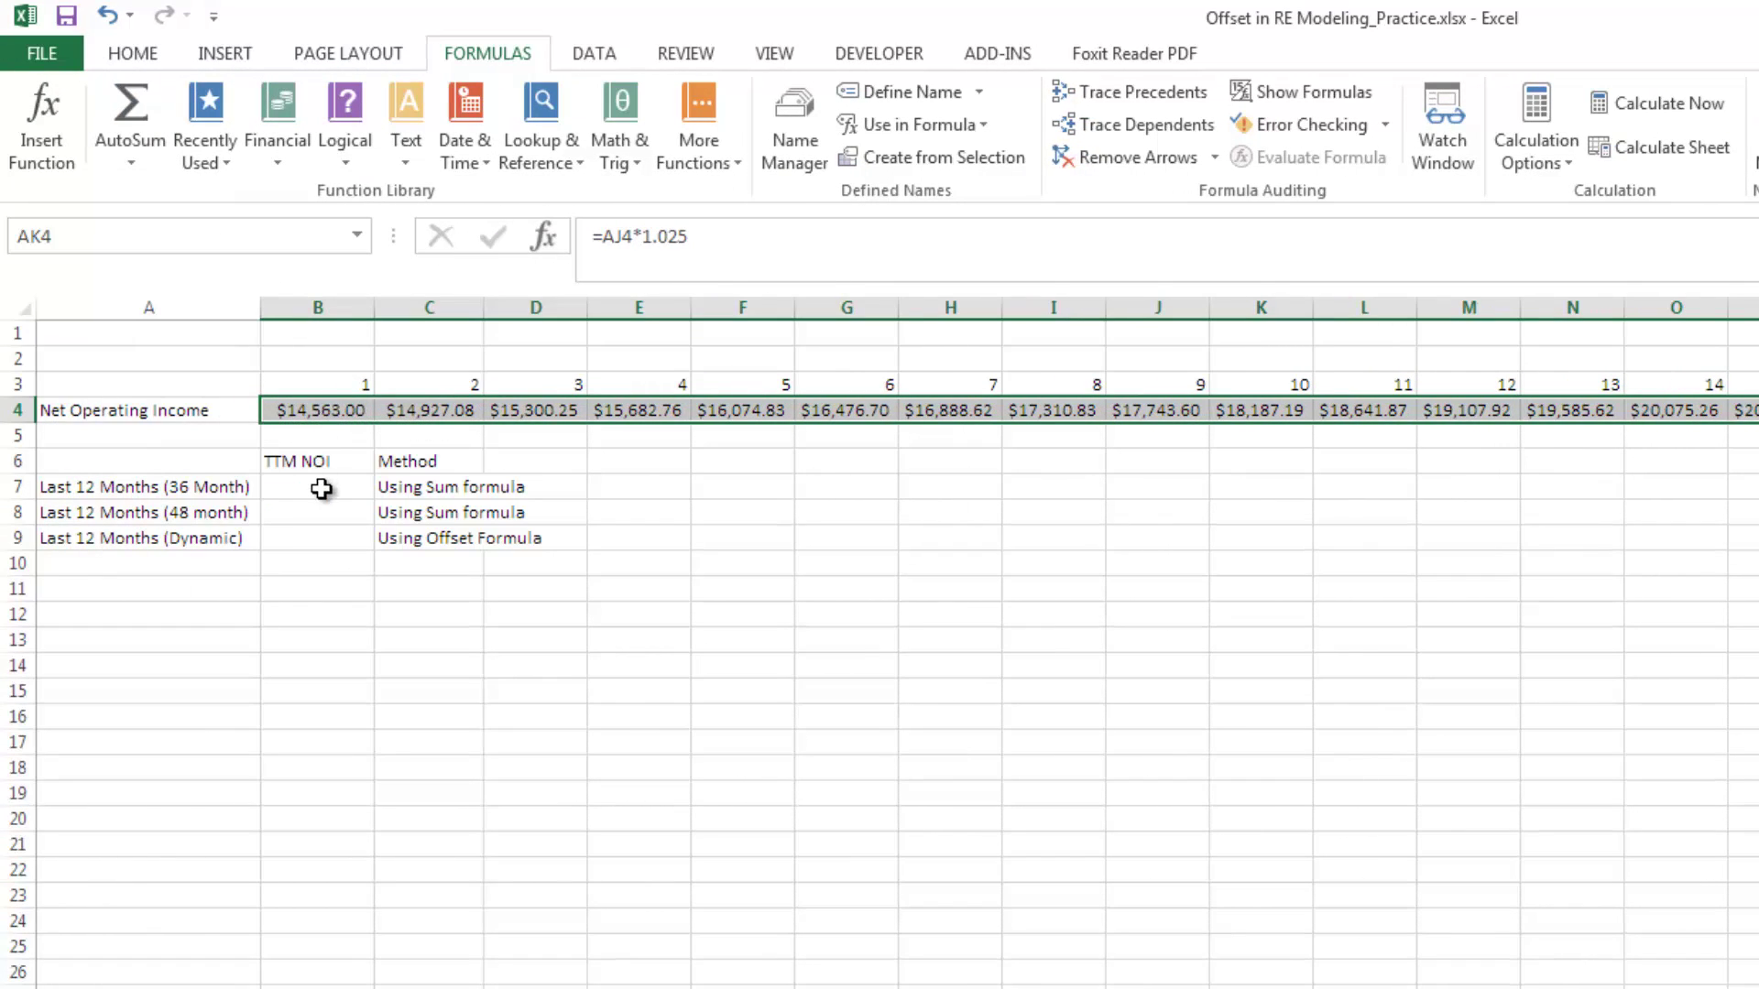
# Step: Enter =SUM($Z$4:$AK$4) in B7 to total NOI for months 25–36, giving $363,381.43
pyautogui.click(321, 488)
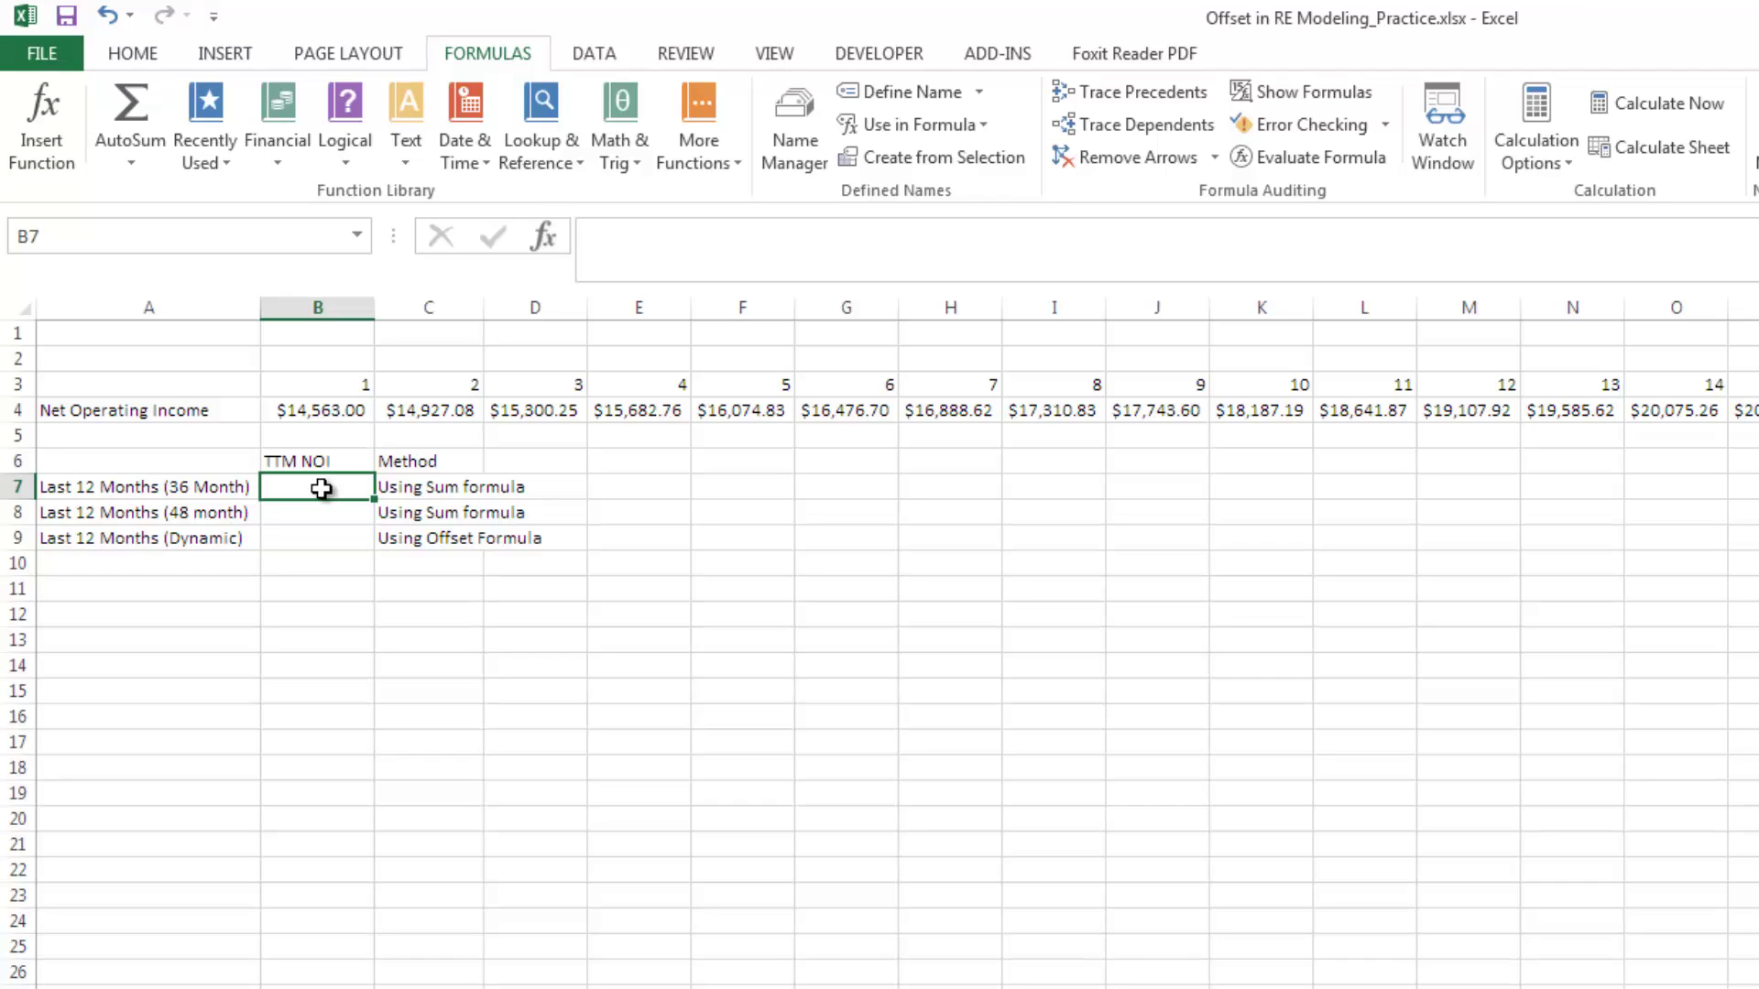
pyautogui.write('=sum(')
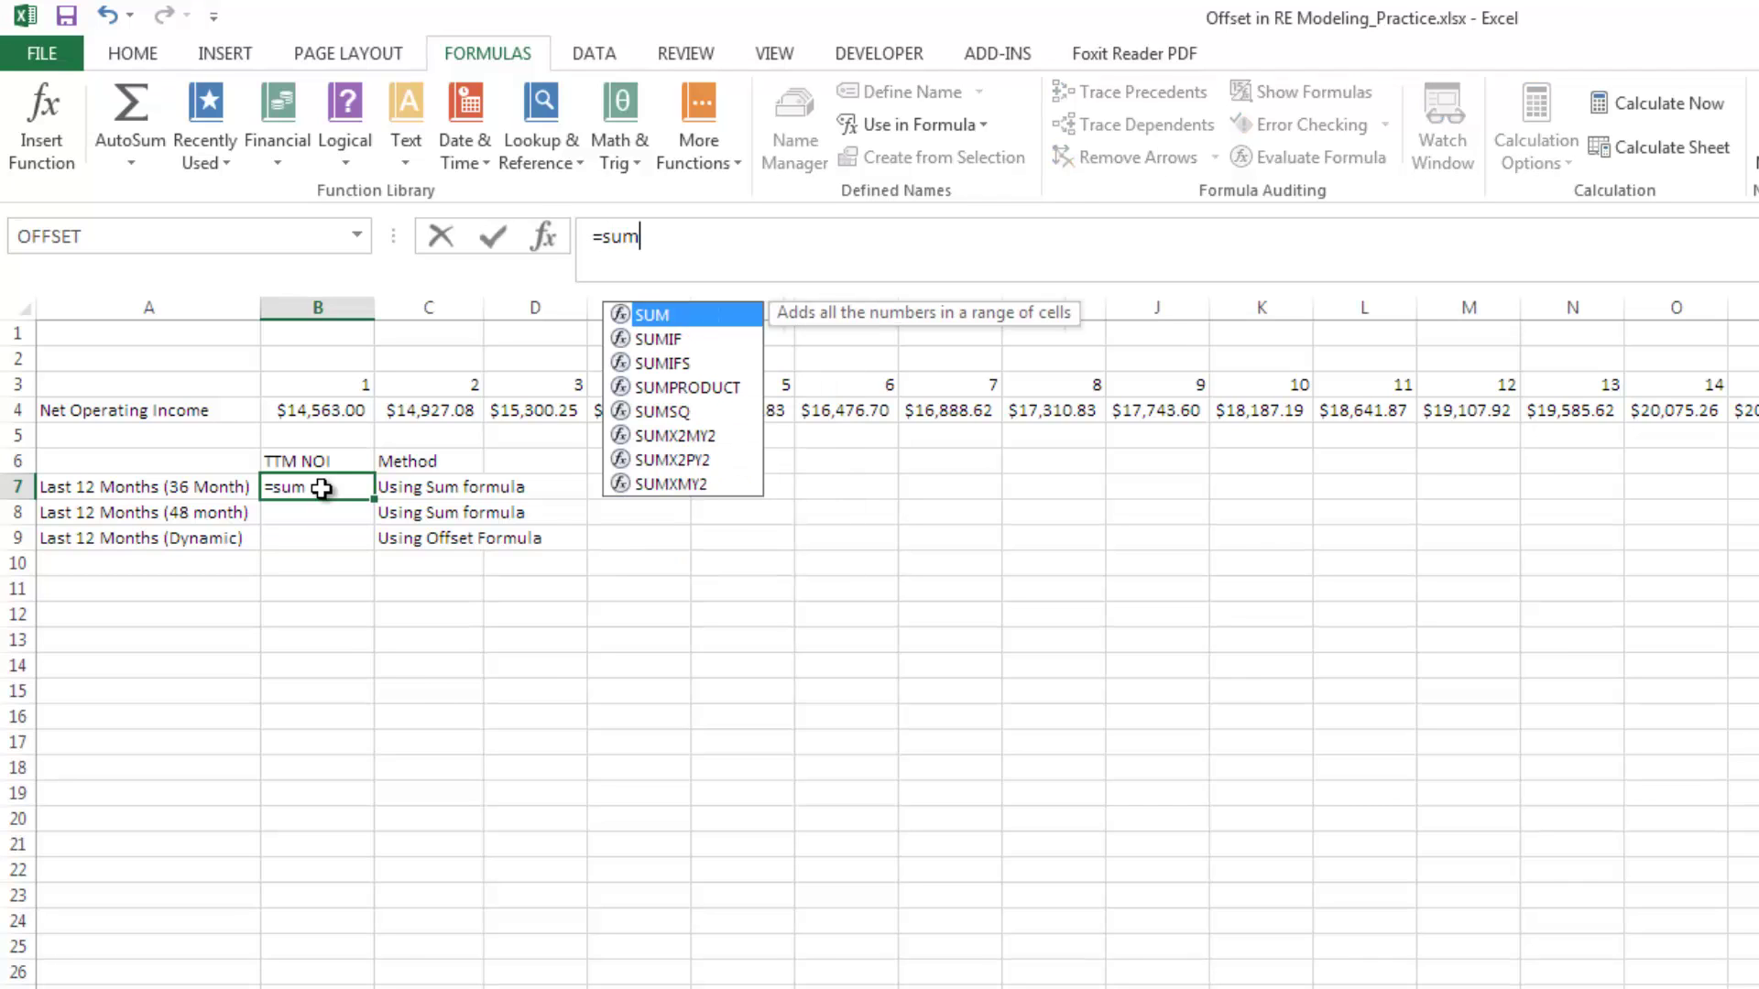
pyautogui.press('Up')
pyautogui.press('Up')
pyautogui.press('Up')
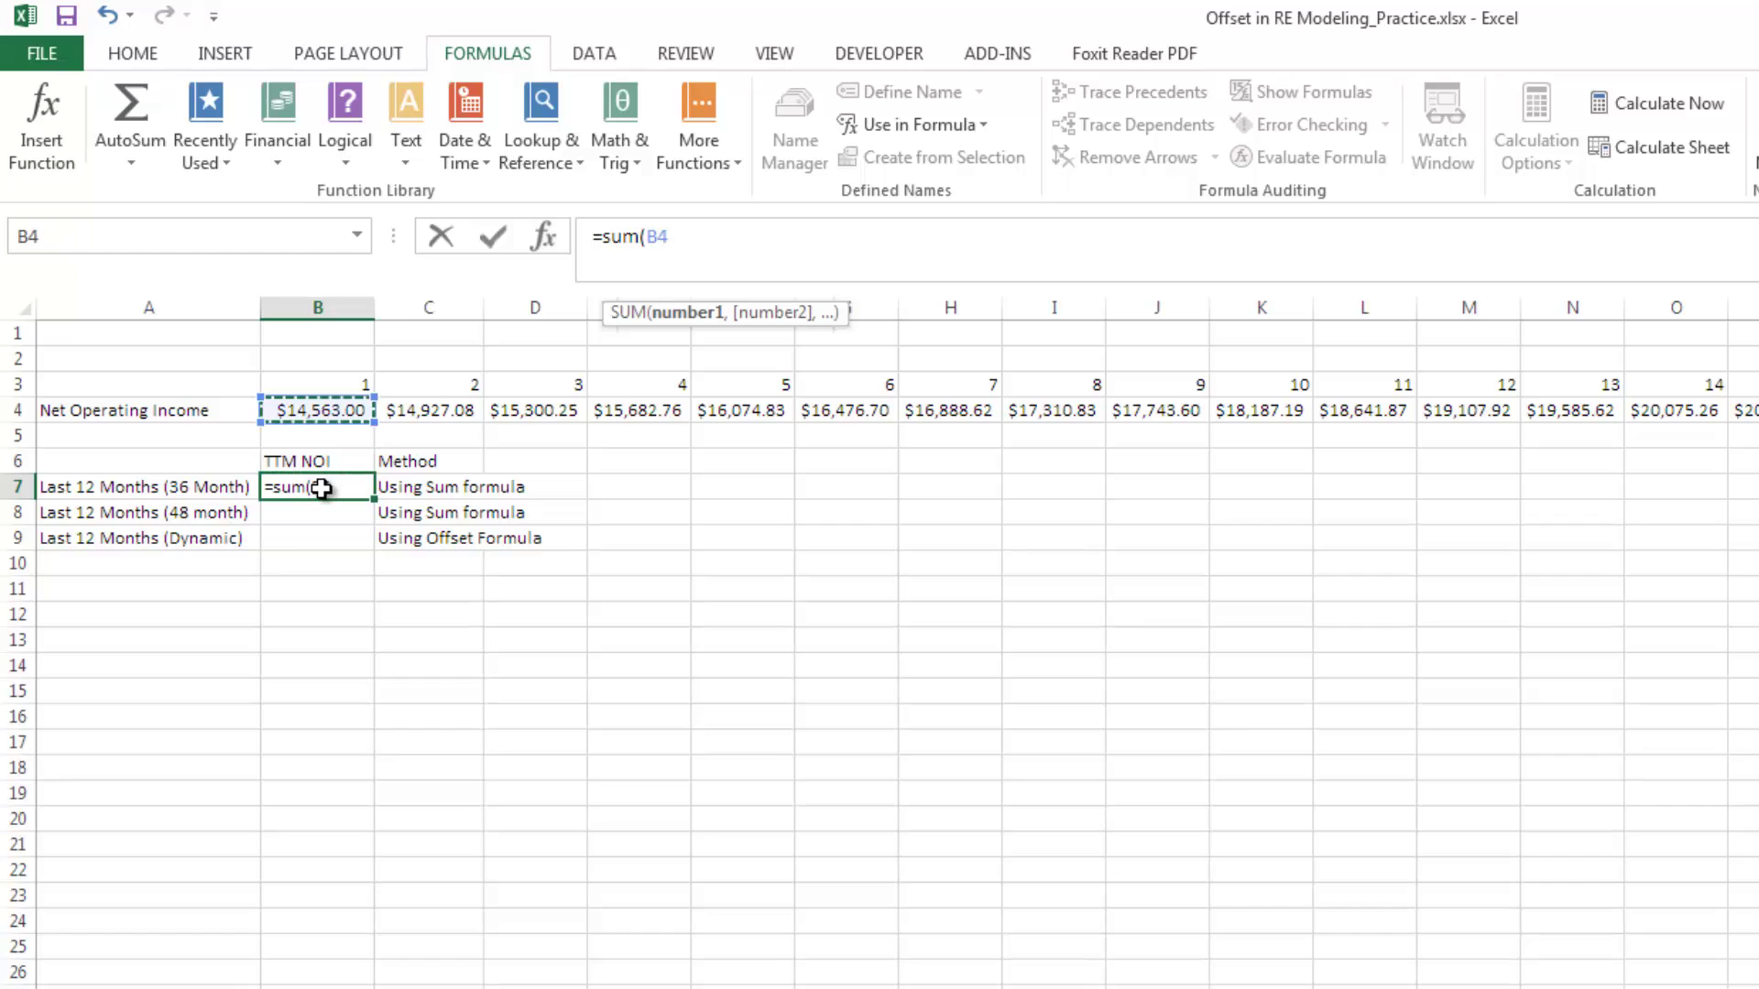
pyautogui.press('Right')
pyautogui.press('Right')
pyautogui.press('Right')
pyautogui.press('Right')
pyautogui.press('Right')
pyautogui.press('Right')
pyautogui.press('Right')
pyautogui.press('Right')
pyautogui.press('Right')
pyautogui.press('Right')
pyautogui.press('Right')
pyautogui.press('Right')
pyautogui.press('Right')
pyautogui.press('Right')
pyautogui.press('Right')
pyautogui.press('Right')
pyautogui.press('Right')
pyautogui.press('Right')
pyautogui.press('Right')
pyautogui.press('Right')
pyautogui.press('Right')
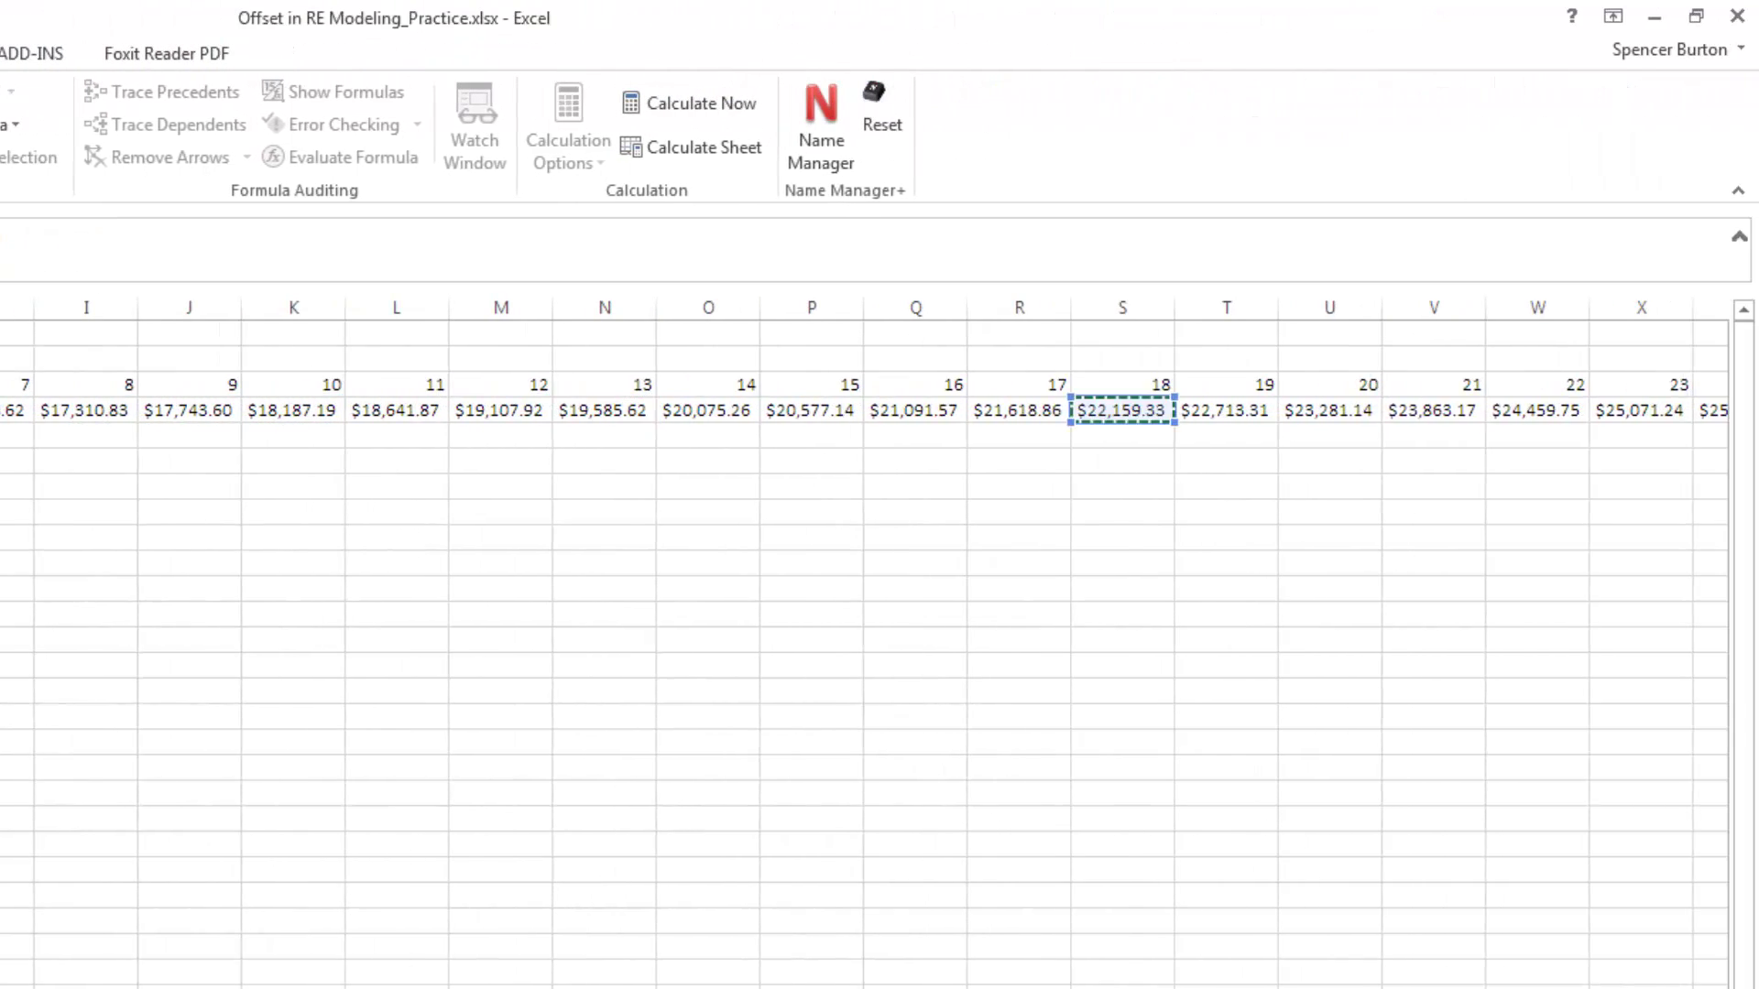
pyautogui.press('Left')
pyautogui.press('Left')
pyautogui.press('Left')
pyautogui.press('Left')
pyautogui.press('Left')
pyautogui.press('Left')
pyautogui.press('Left')
pyautogui.press('Left')
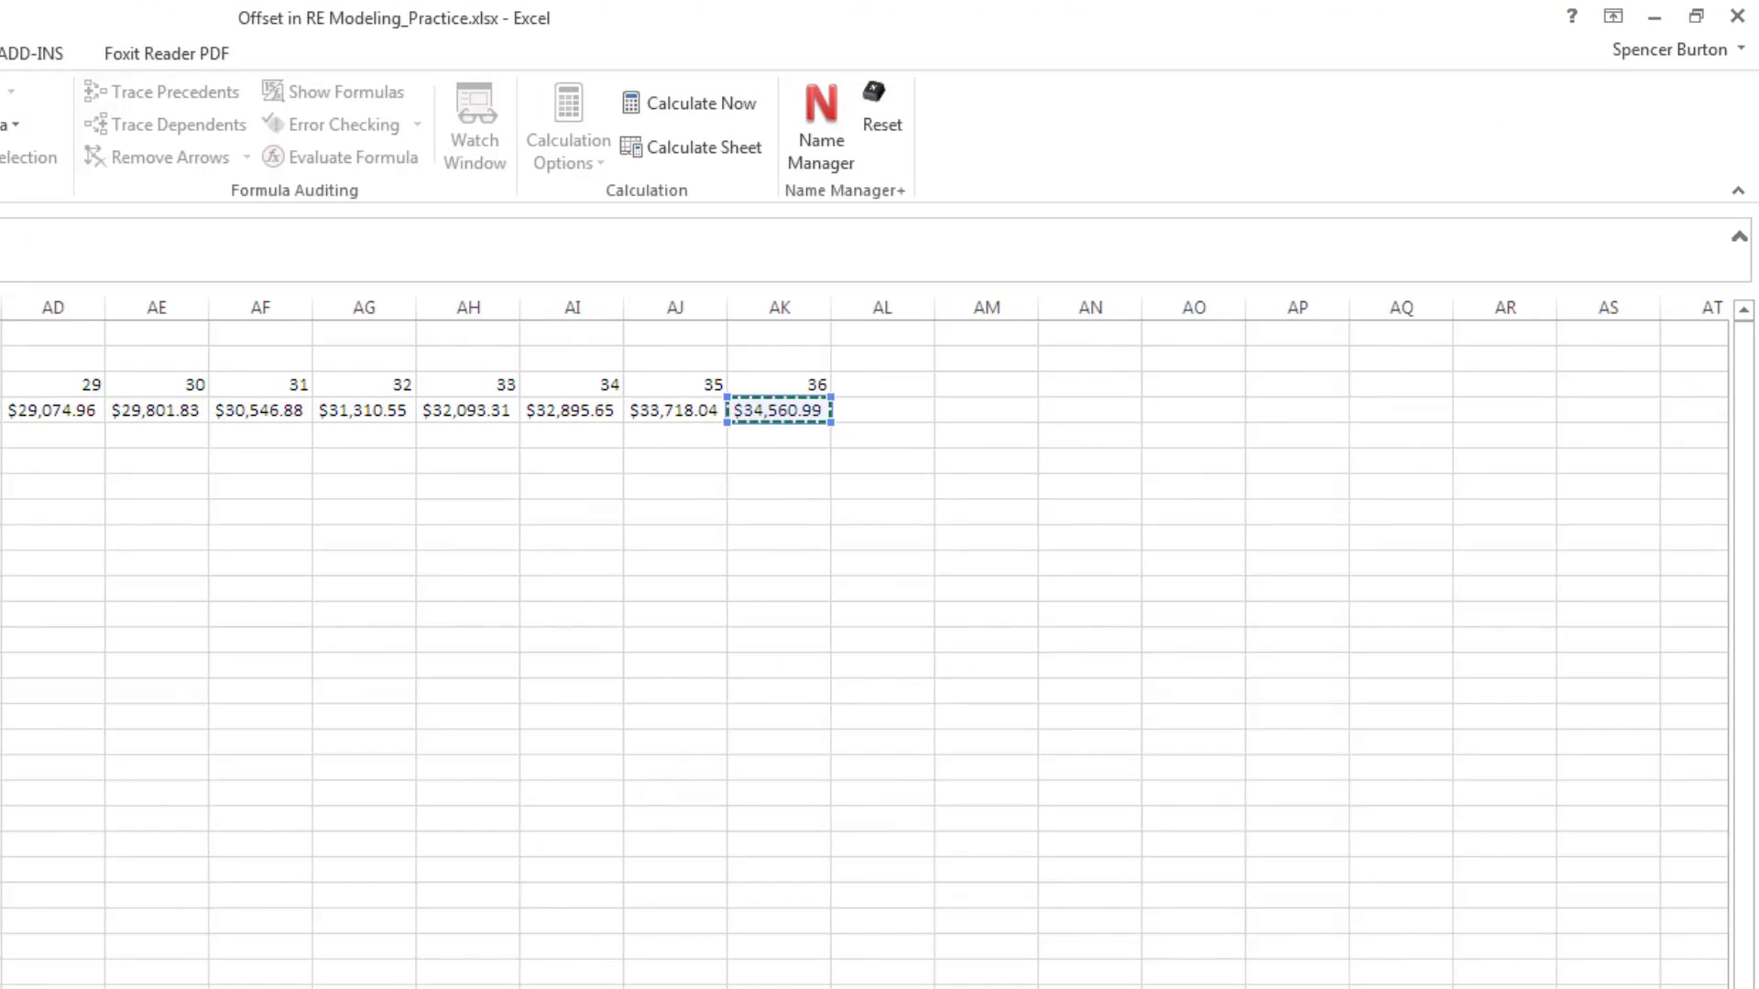
pyautogui.hotkey('shift', 'Left')
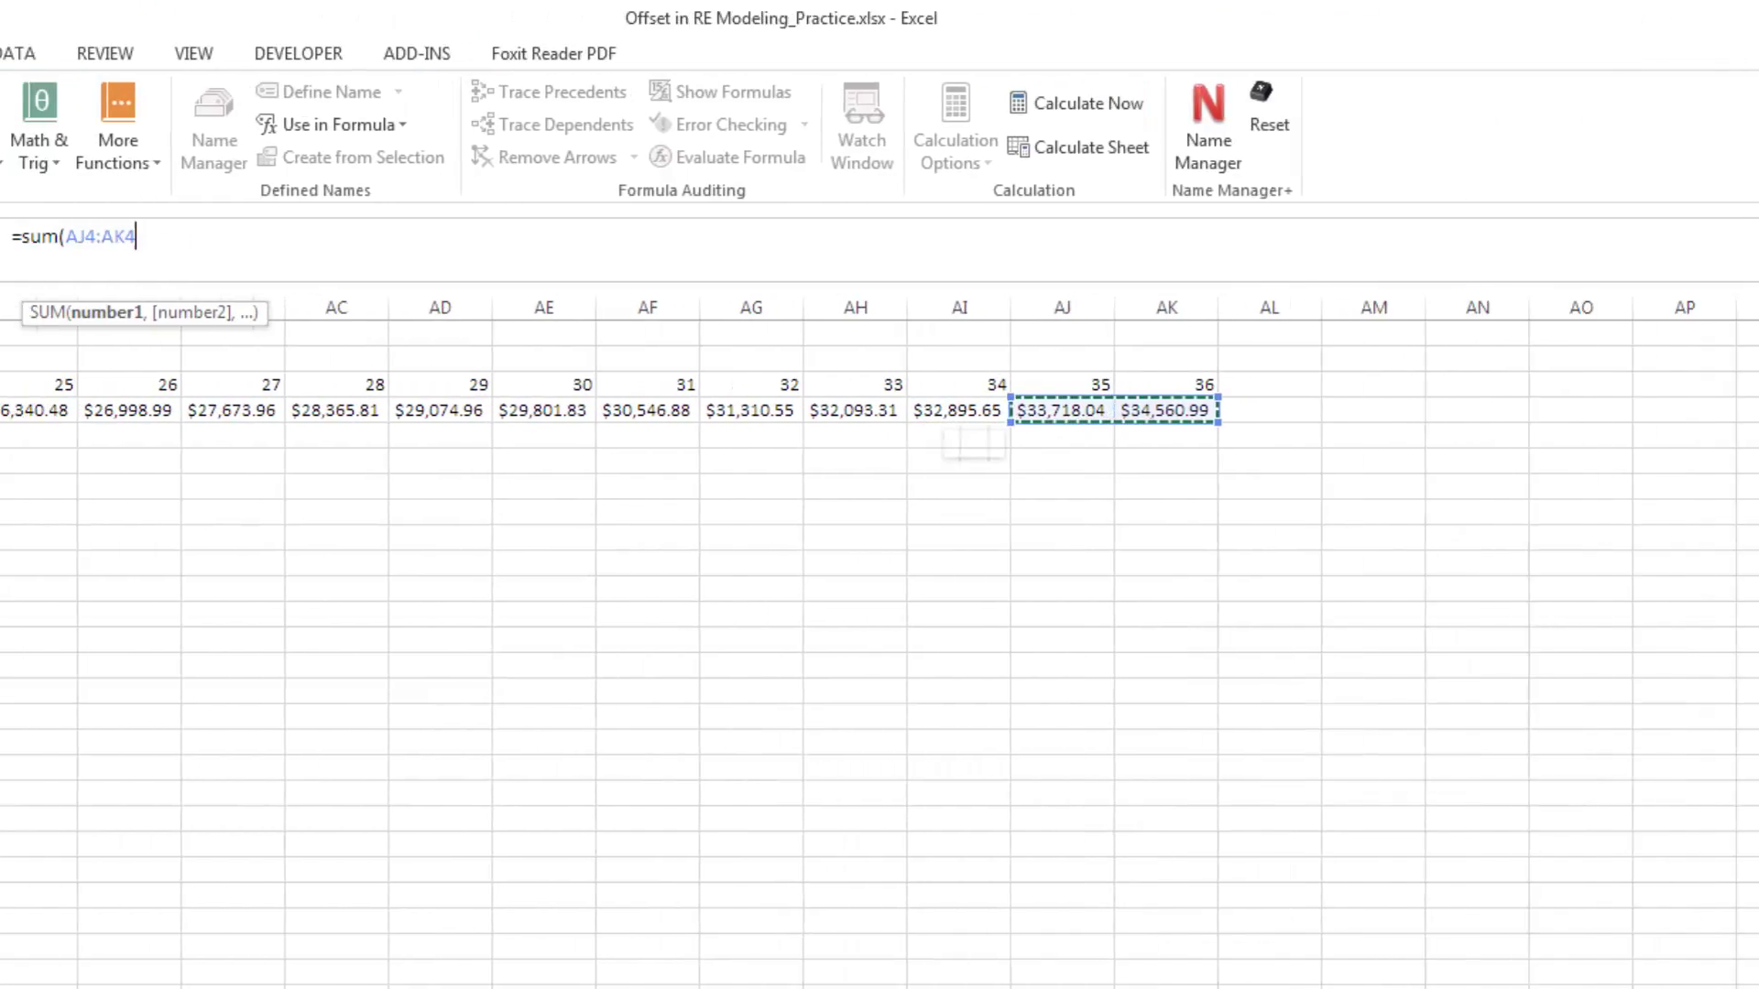
pyautogui.hotkey('shift', 'Left')
pyautogui.hotkey('shift', 'Left')
pyautogui.hotkey('shift', 'Left')
pyautogui.hotkey('shift', 'Left')
pyautogui.hotkey('shift', 'Left')
pyautogui.hotkey('shift', 'Left')
pyautogui.hotkey('shift', 'Left')
pyautogui.hotkey('shift', 'Left')
pyautogui.hotkey('shift', 'Left')
pyautogui.hotkey('shift', 'Left')
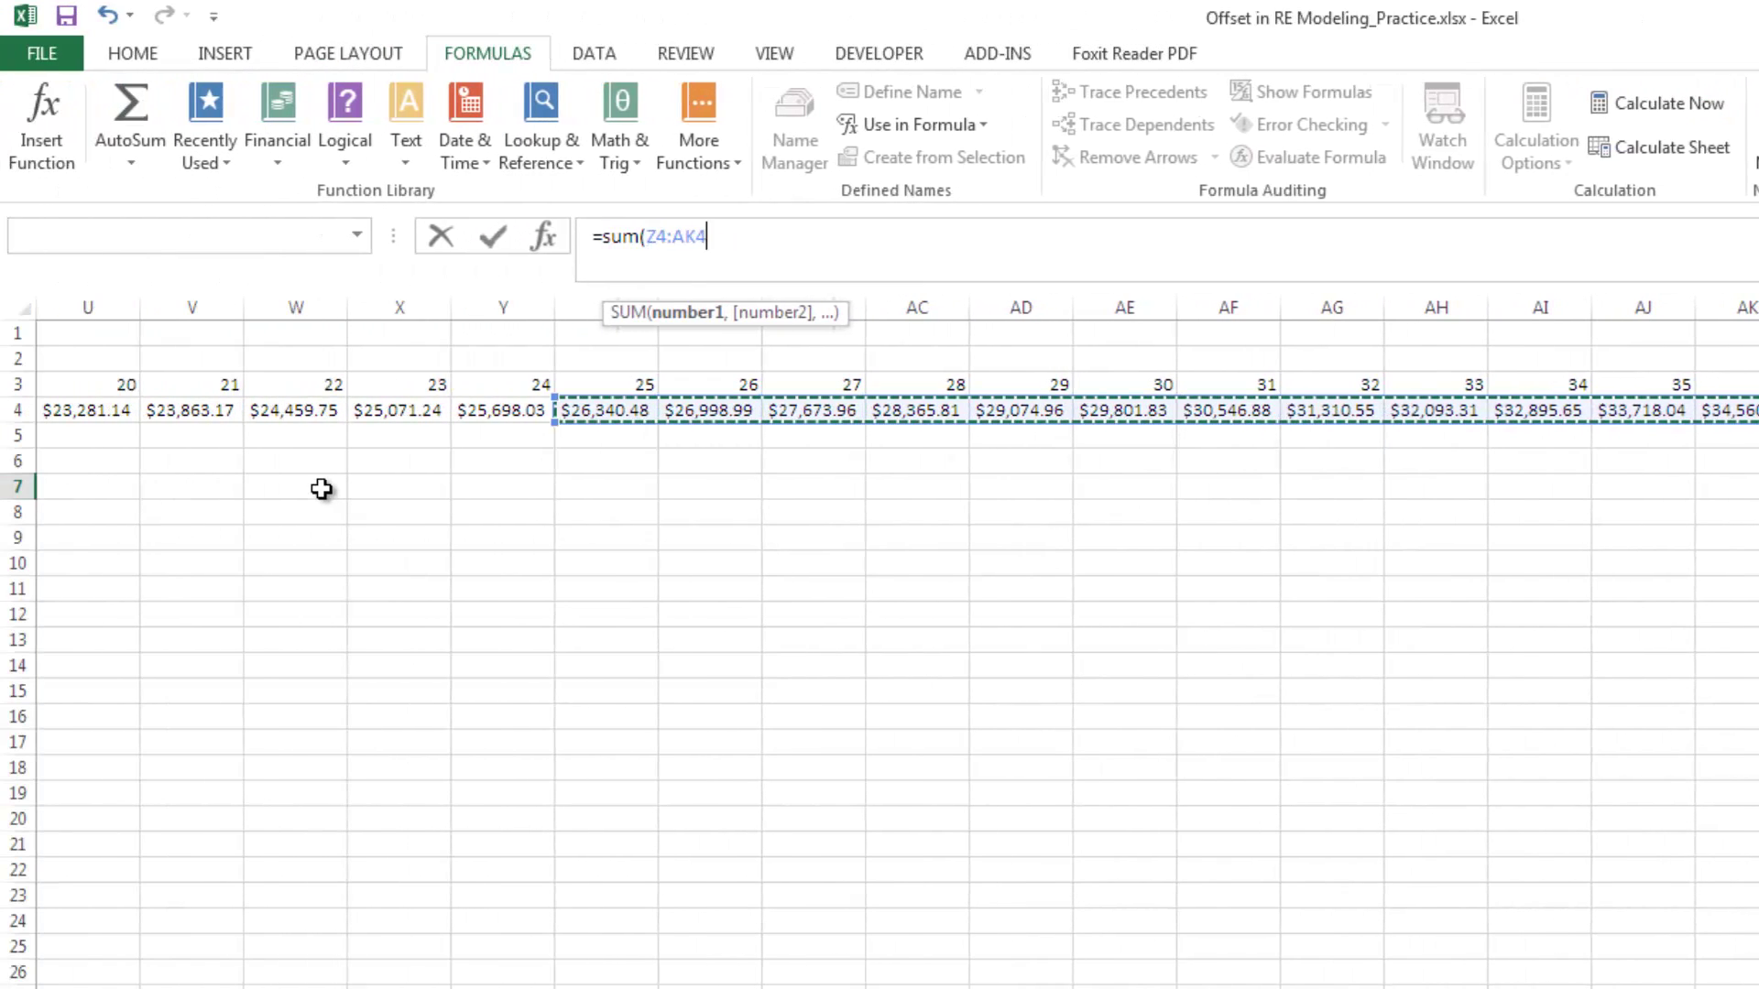
pyautogui.press('F4')
pyautogui.press('Return')
pyautogui.press('Up')
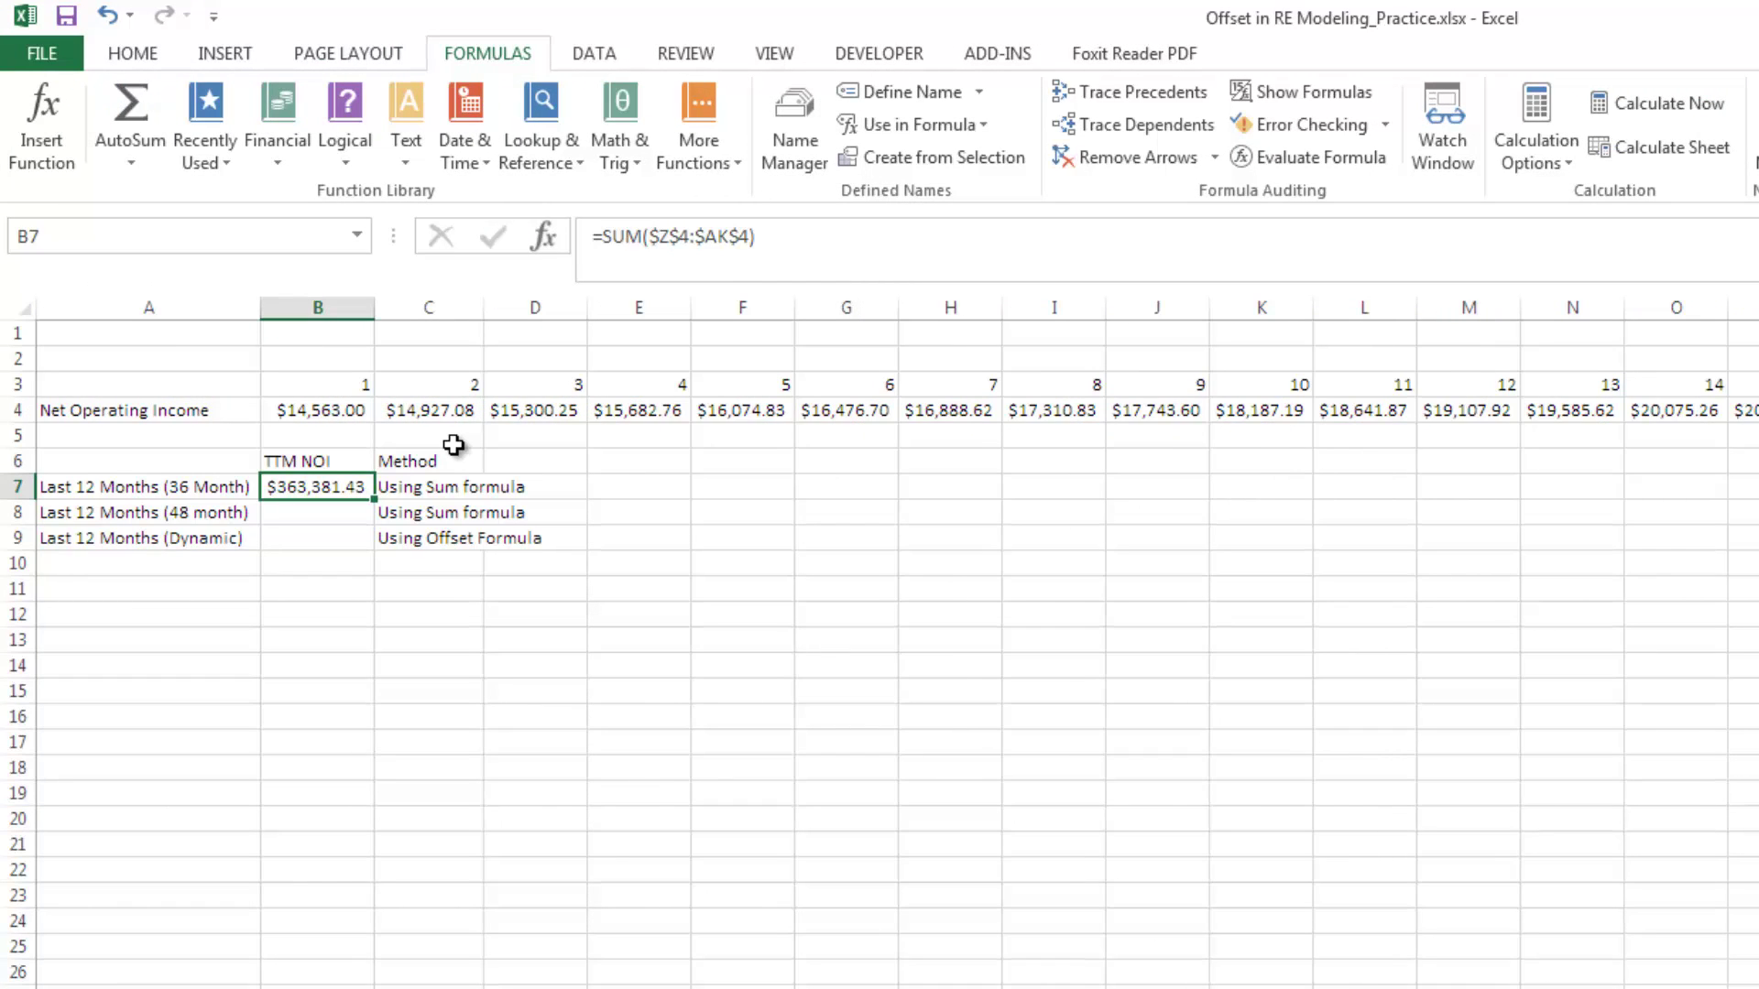
pyautogui.press('Left')
pyautogui.press('Right')
# Step: Inspect B7's SUM formula, leave it unchanged, and select B9 for the dynamic total
pyautogui.moveTo(602, 236); pyautogui.dragTo(773, 236)
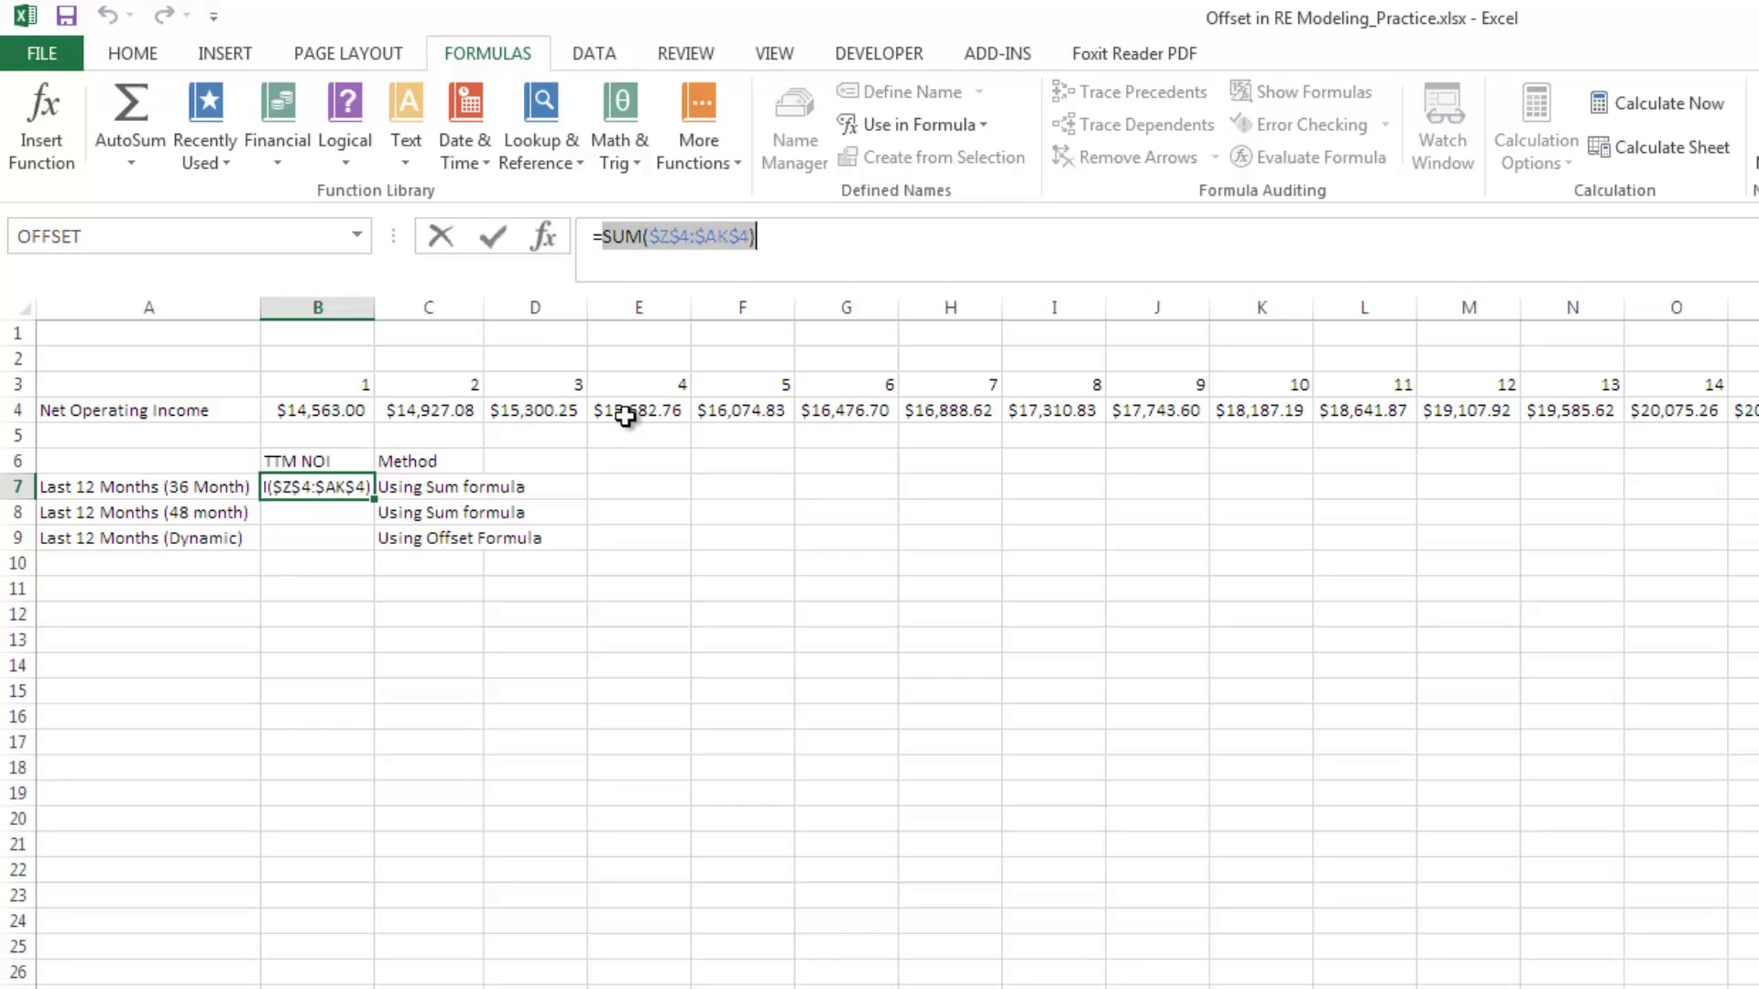
pyautogui.press('Escape')
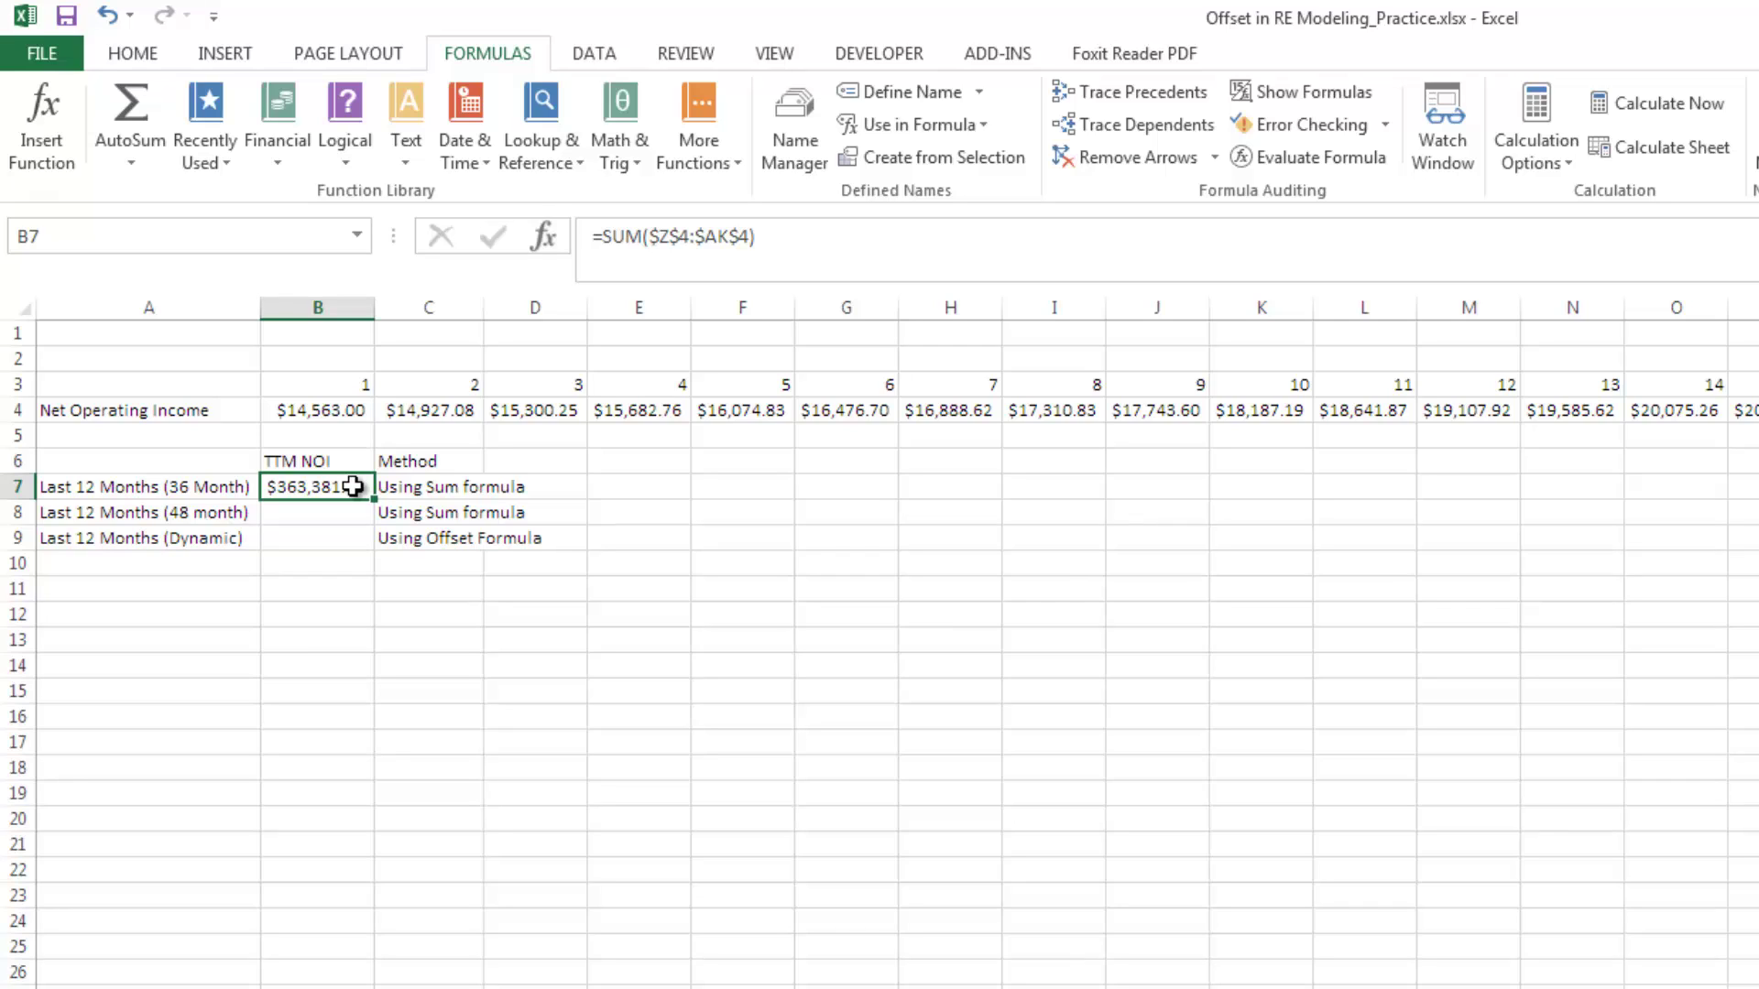
pyautogui.click(340, 538)
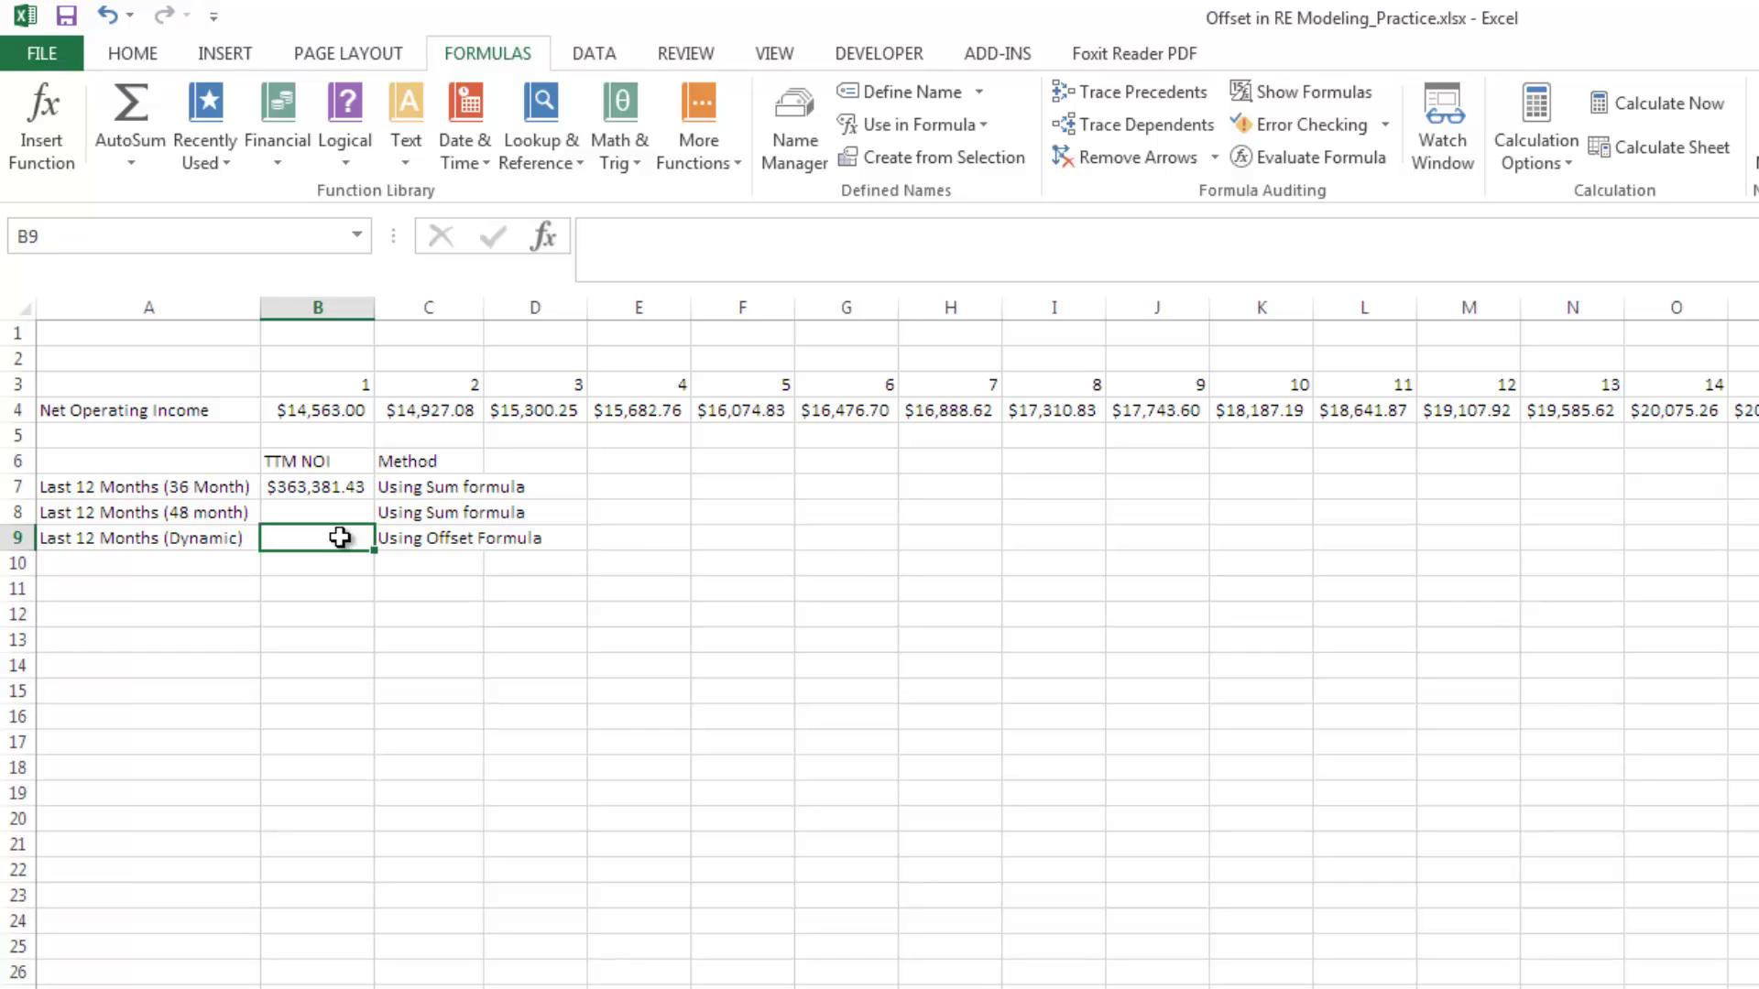
# Step: Begin B9's formula as =sum(offset($A$4,0,counta( with an absolute A4 anchor
pyautogui.write('=')
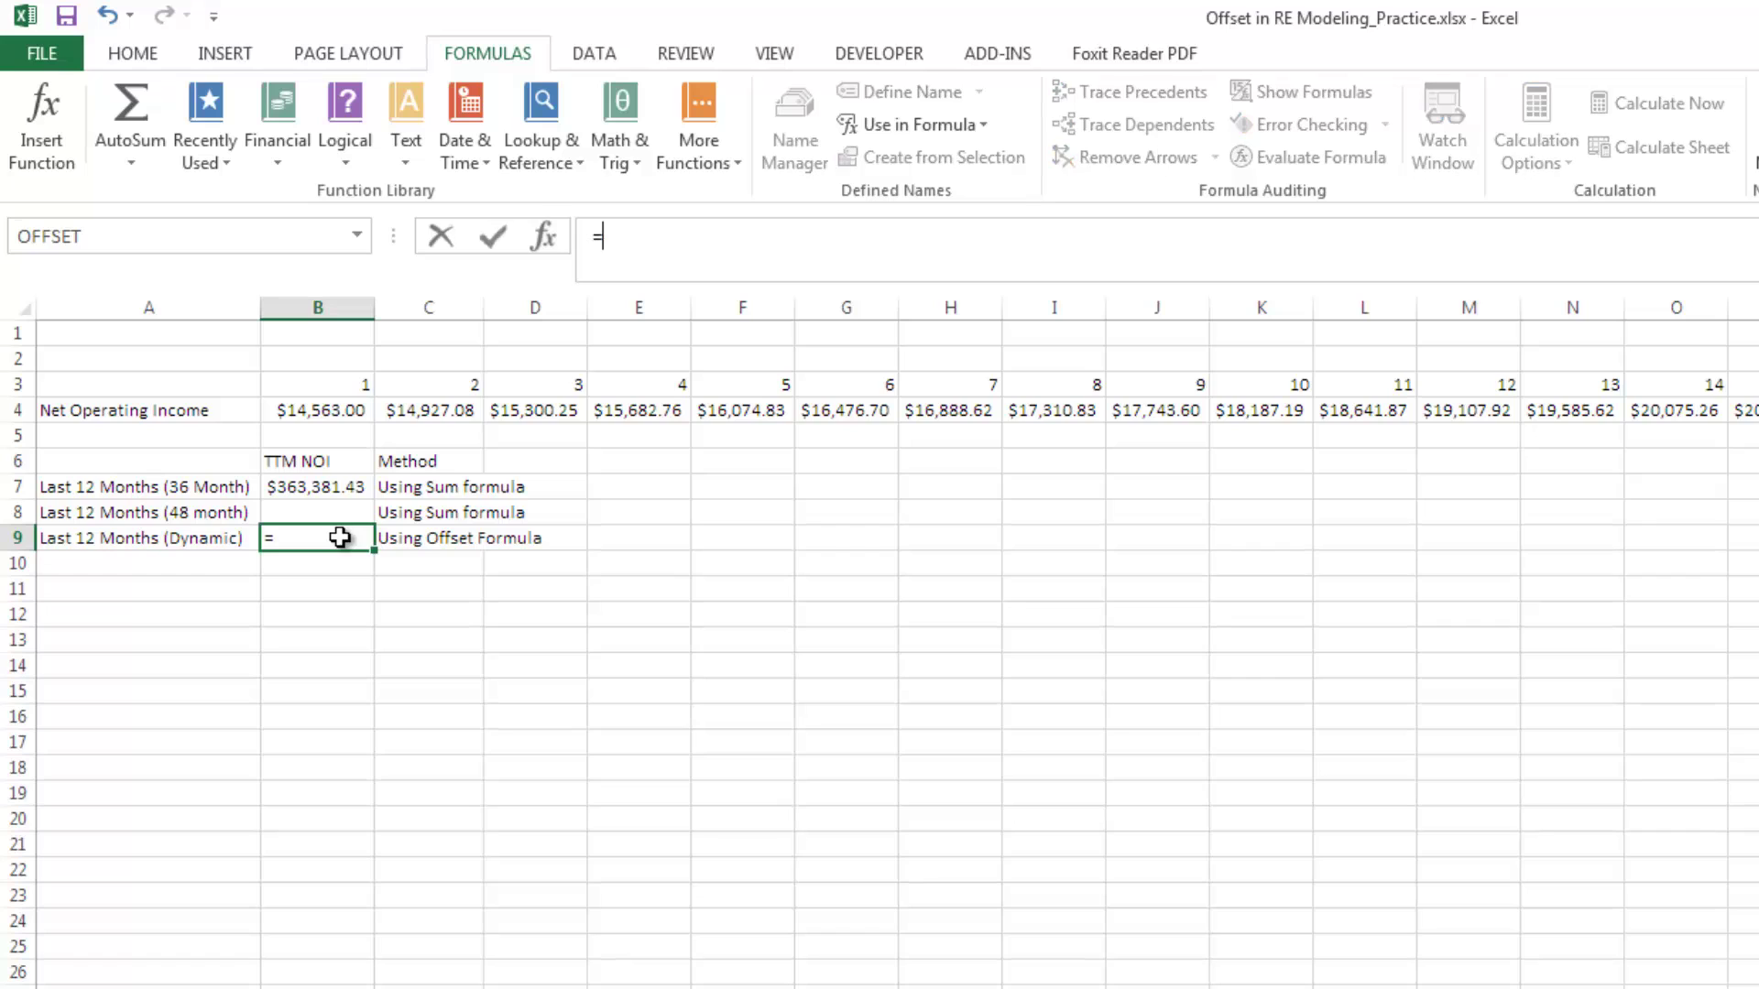
pyautogui.write('offset')
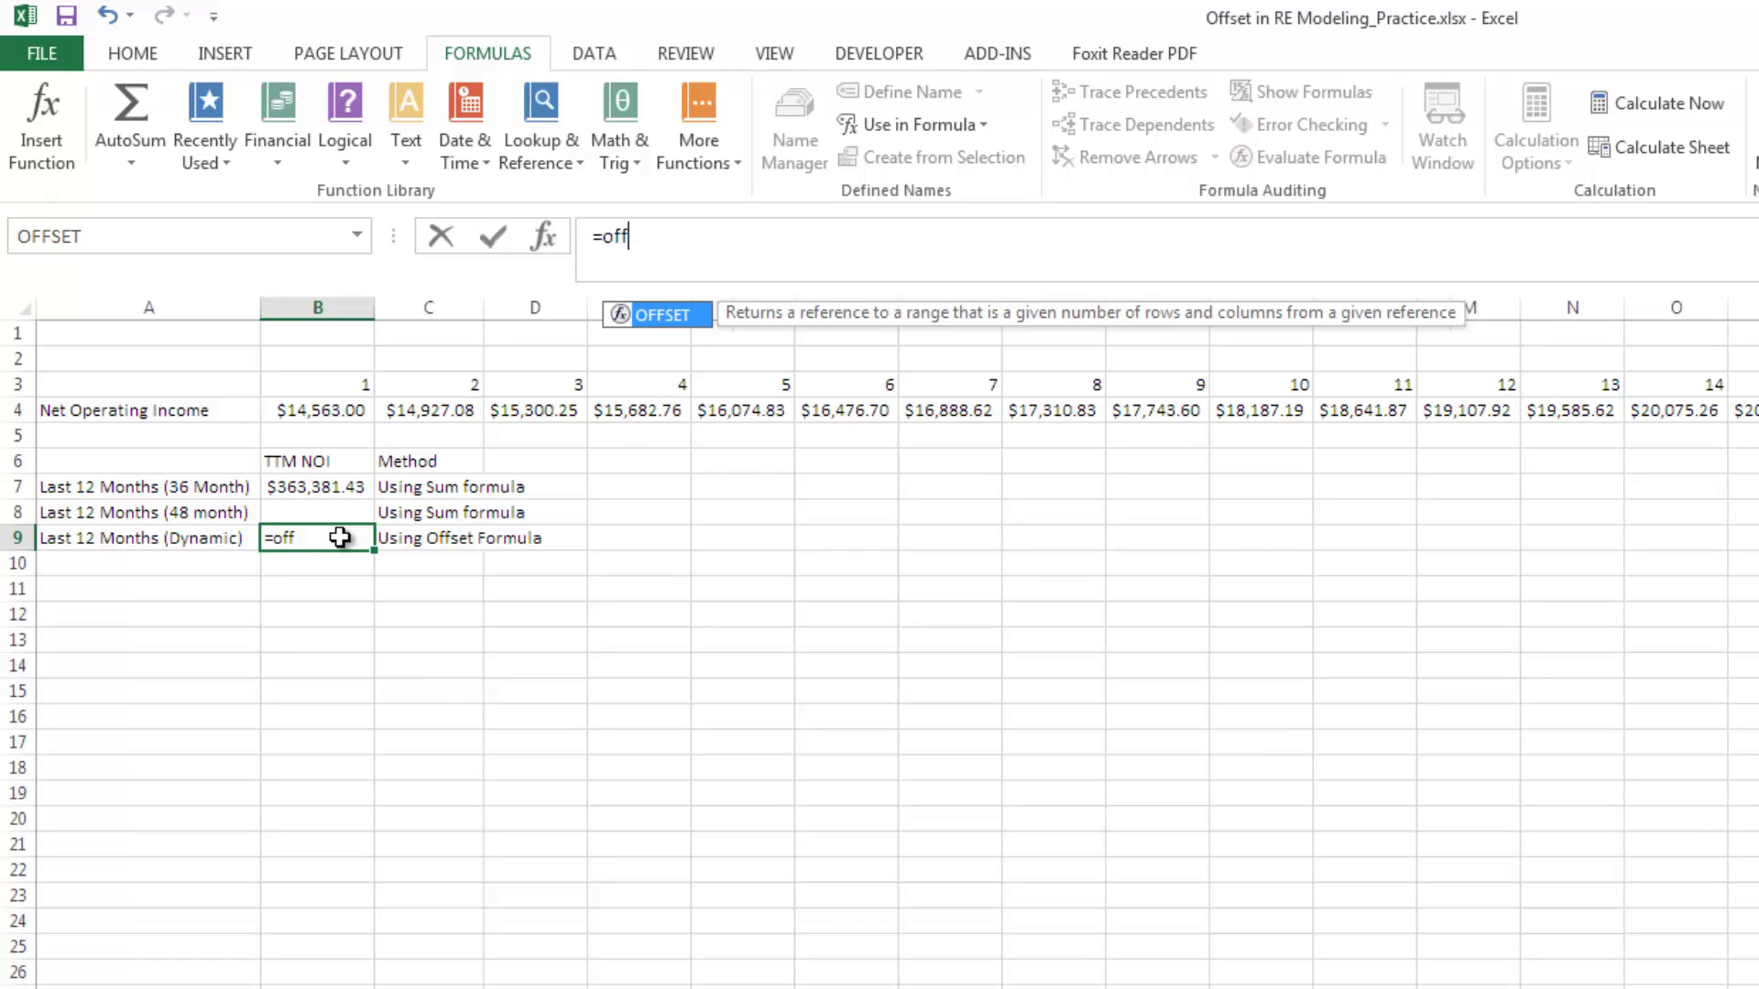
pyautogui.press('BackSpace')
pyautogui.press('BackSpace')
pyautogui.press('BackSpace')
pyautogui.press('BackSpace')
pyautogui.press('BackSpace')
pyautogui.press('BackSpace')
pyautogui.write('sum(')
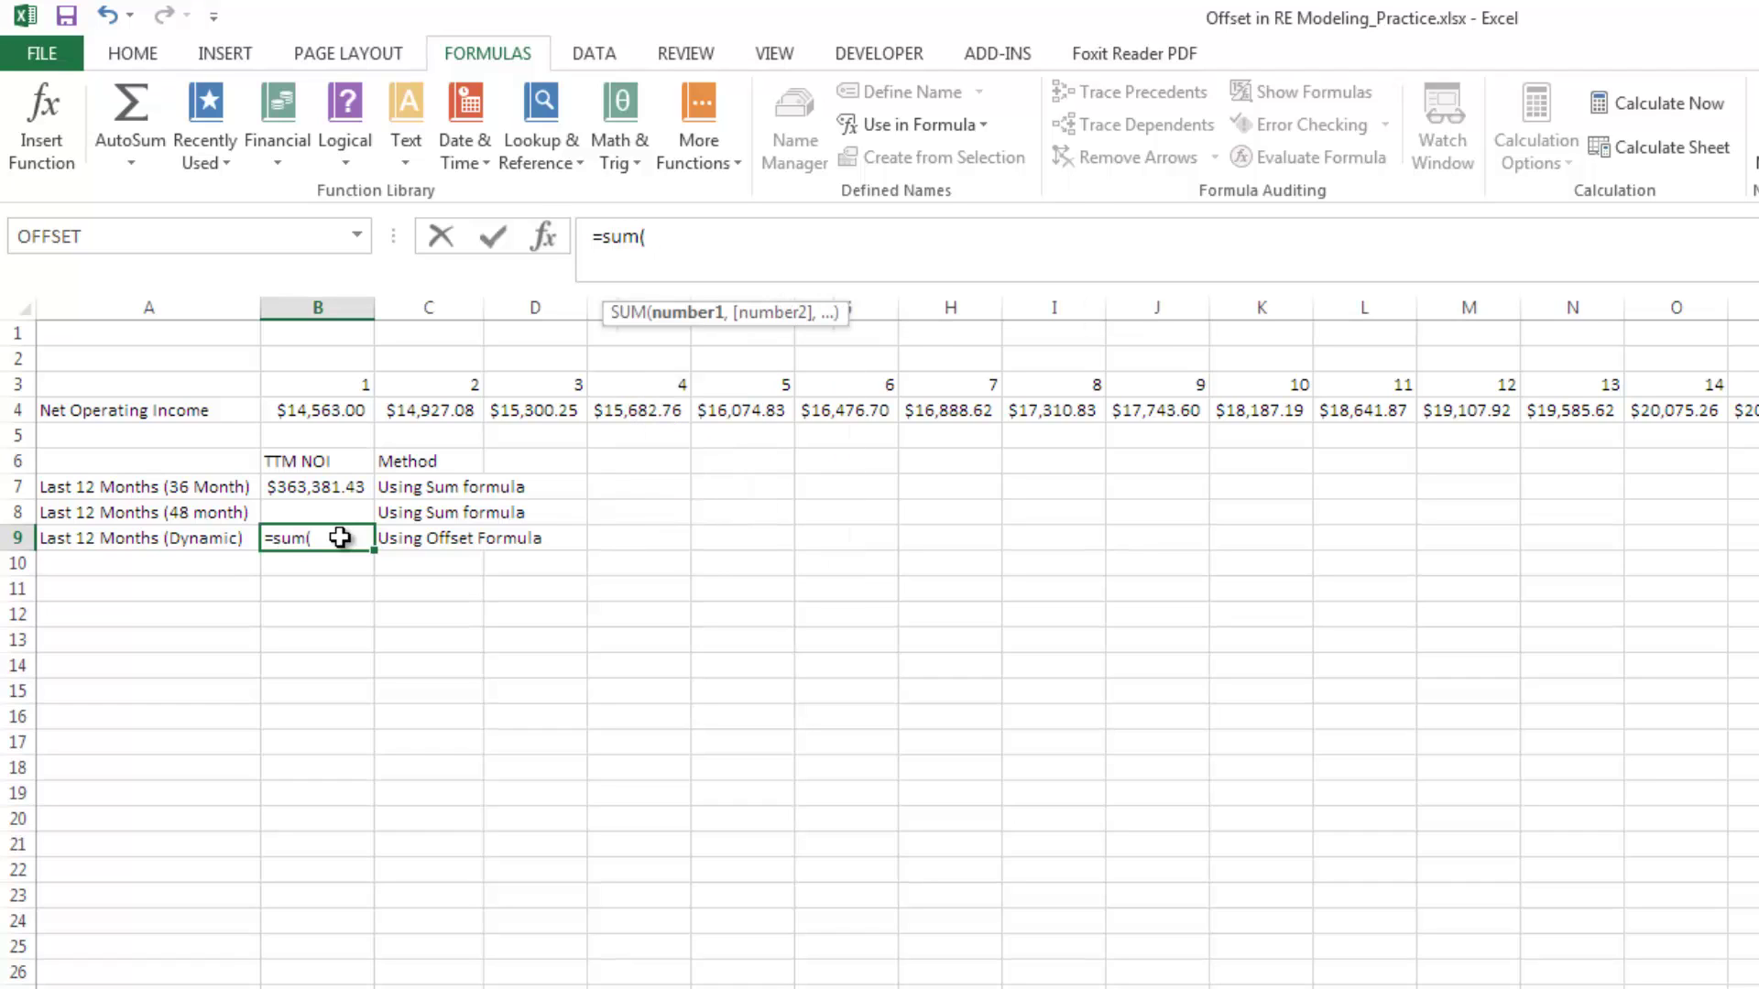
pyautogui.write('o')
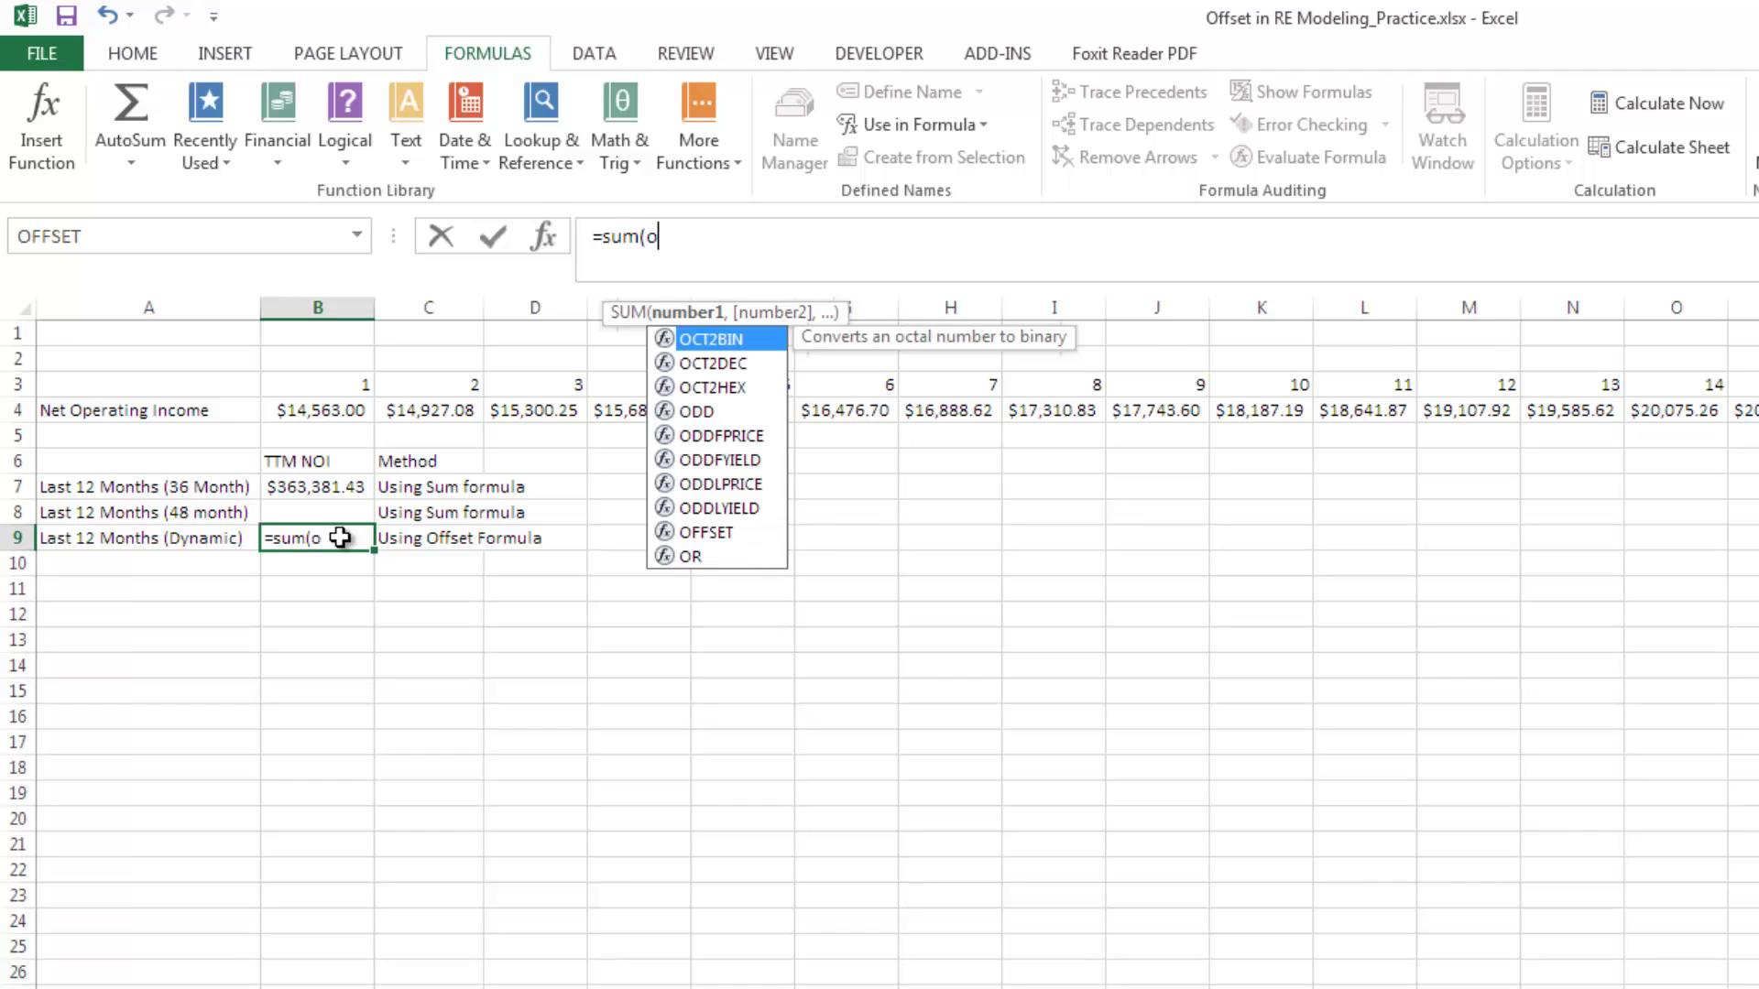
pyautogui.write('ffset(')
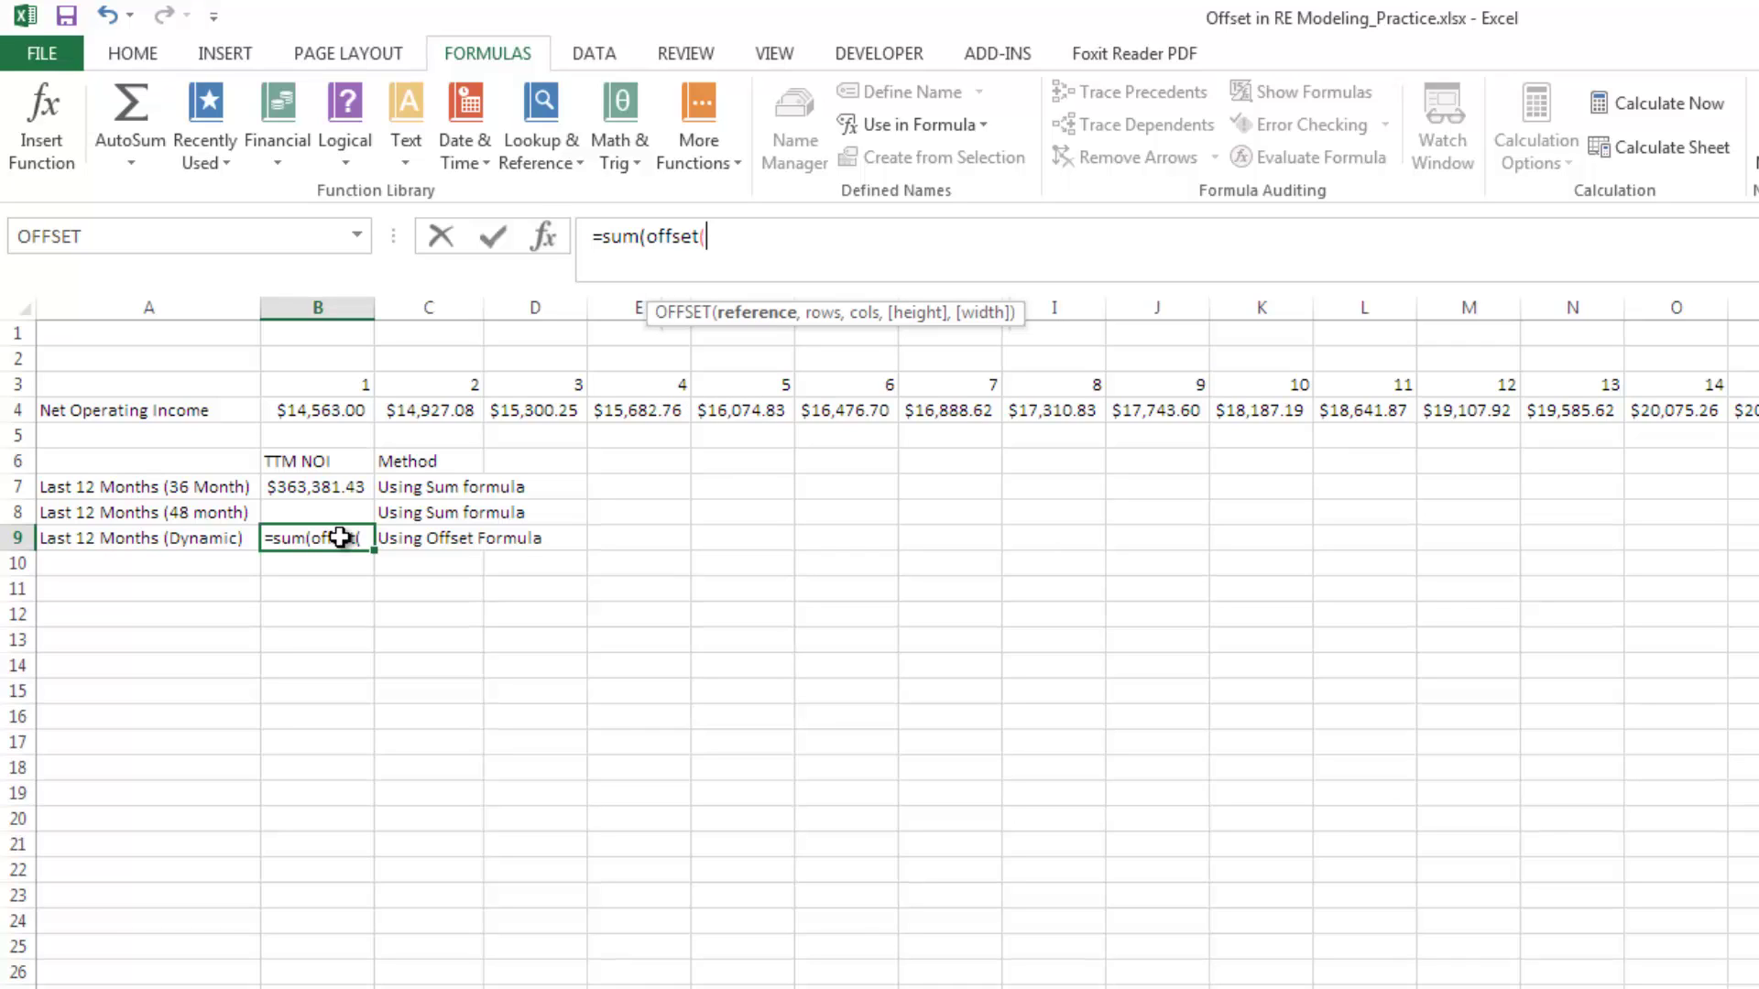
pyautogui.click(142, 406)
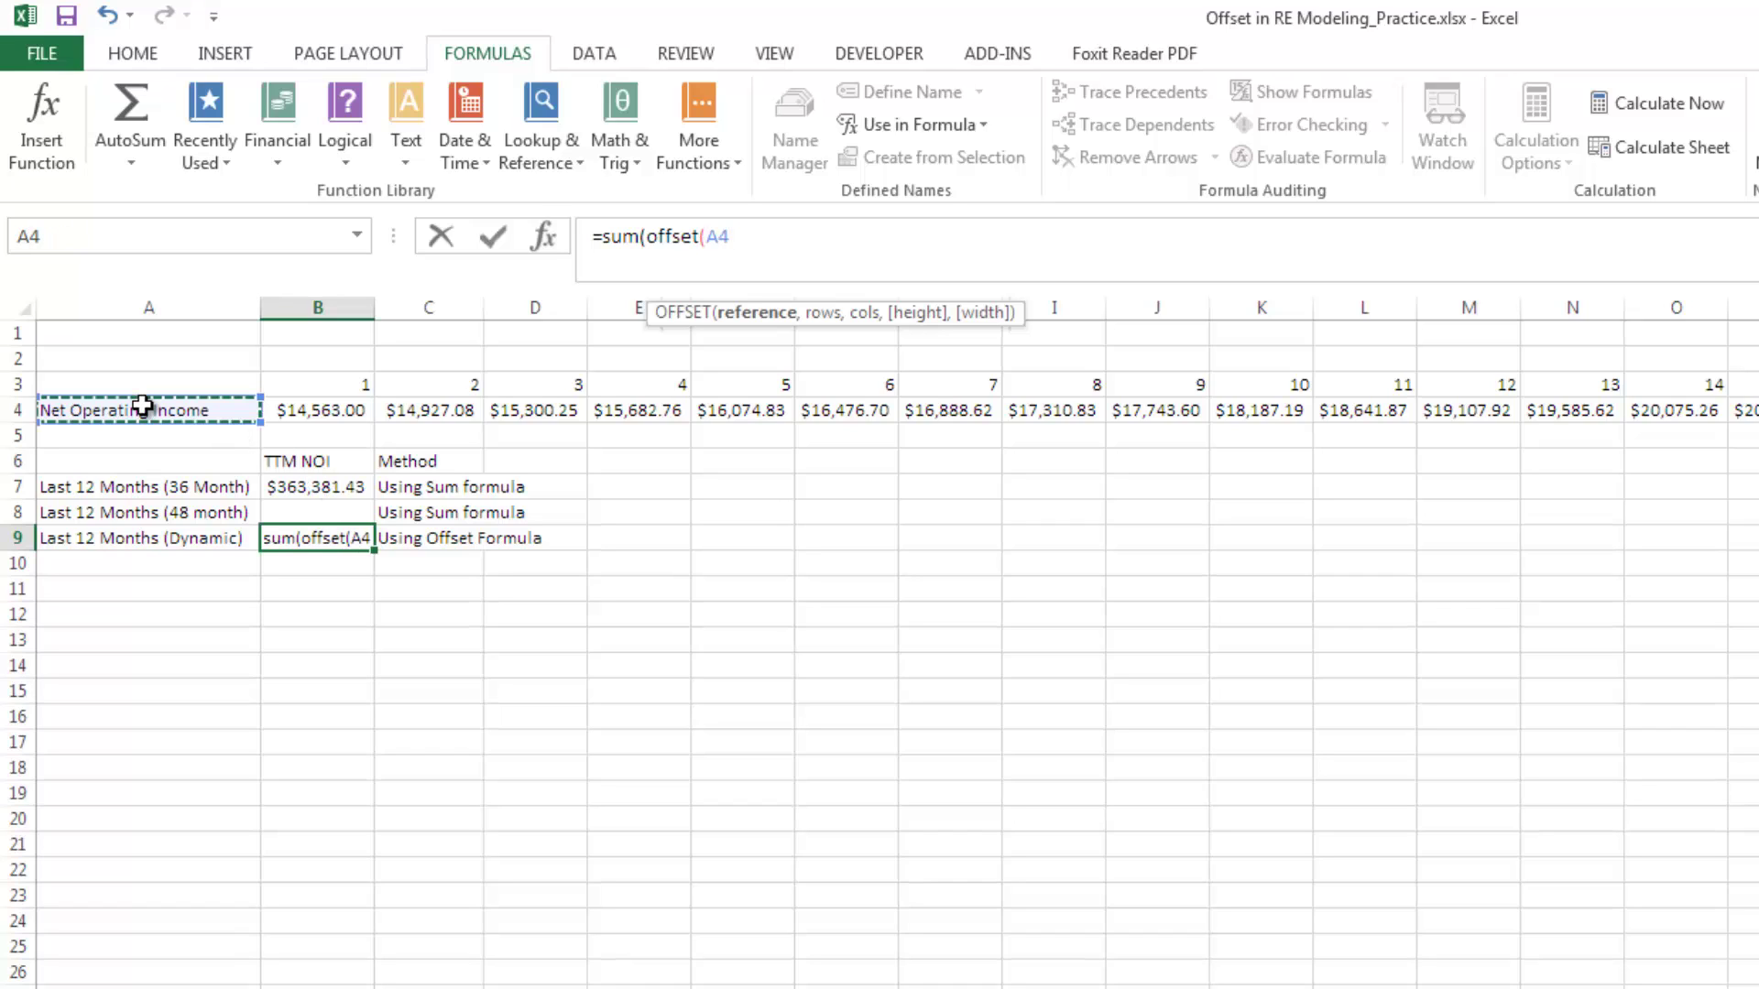
pyautogui.press('F4')
pyautogui.write(',')
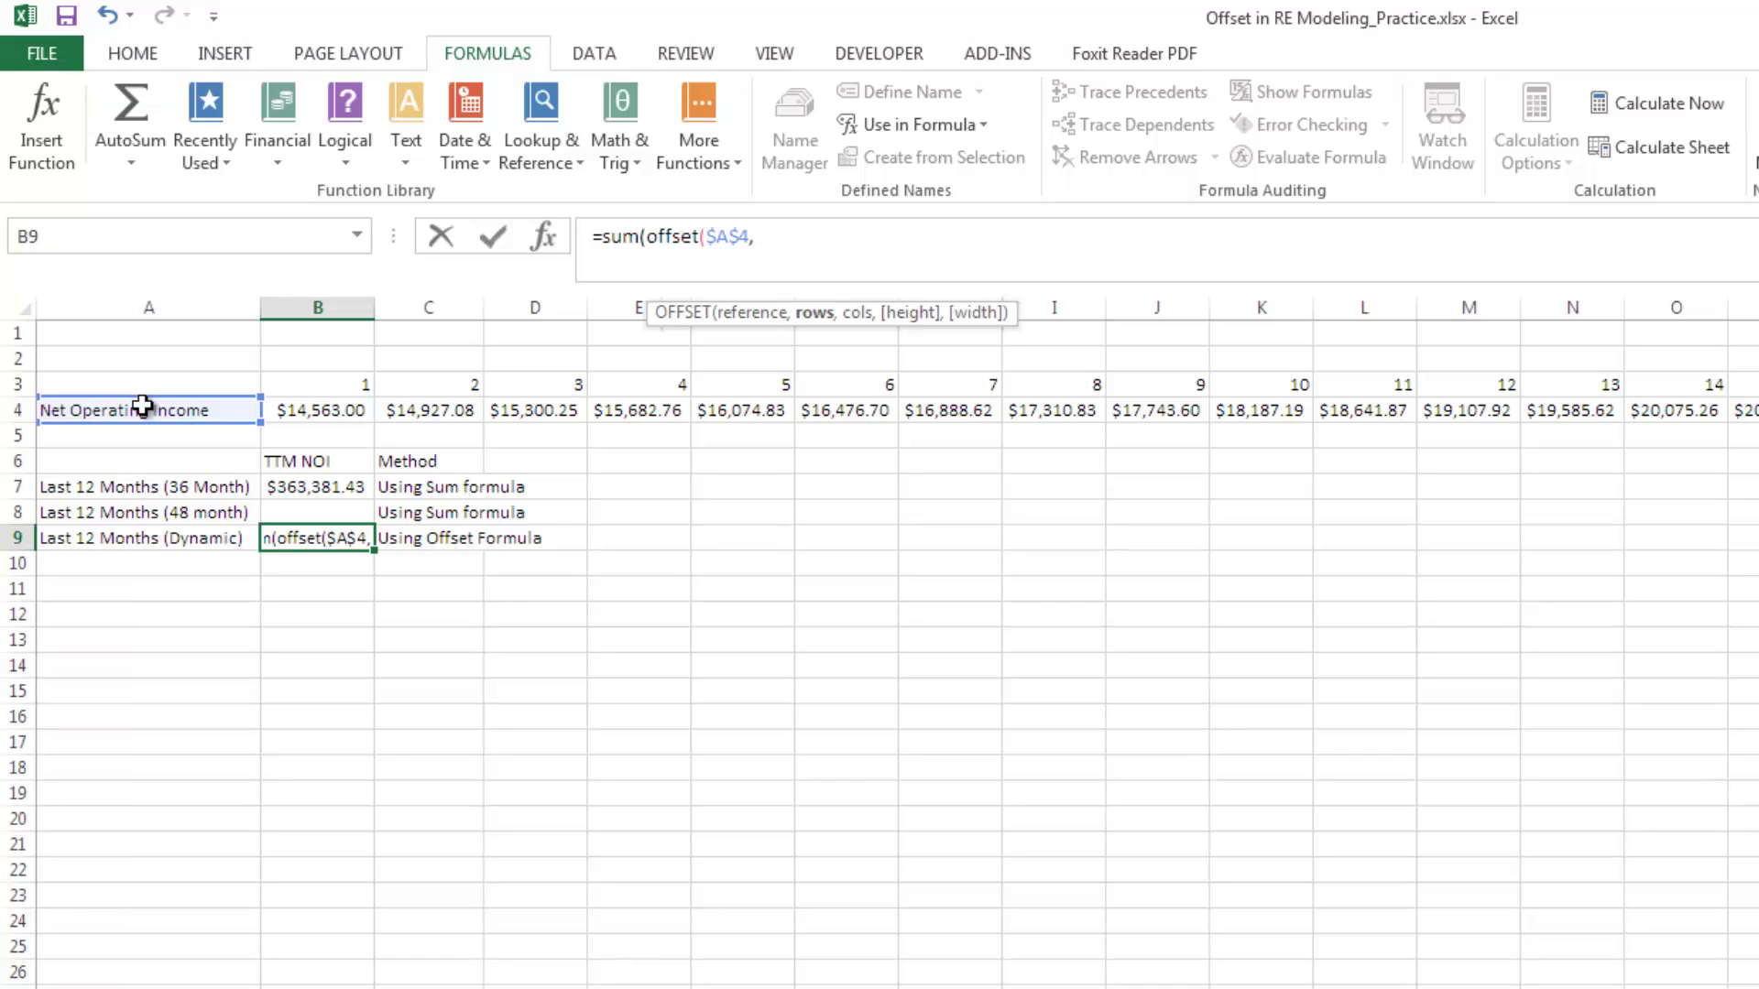
pyautogui.write('0,')
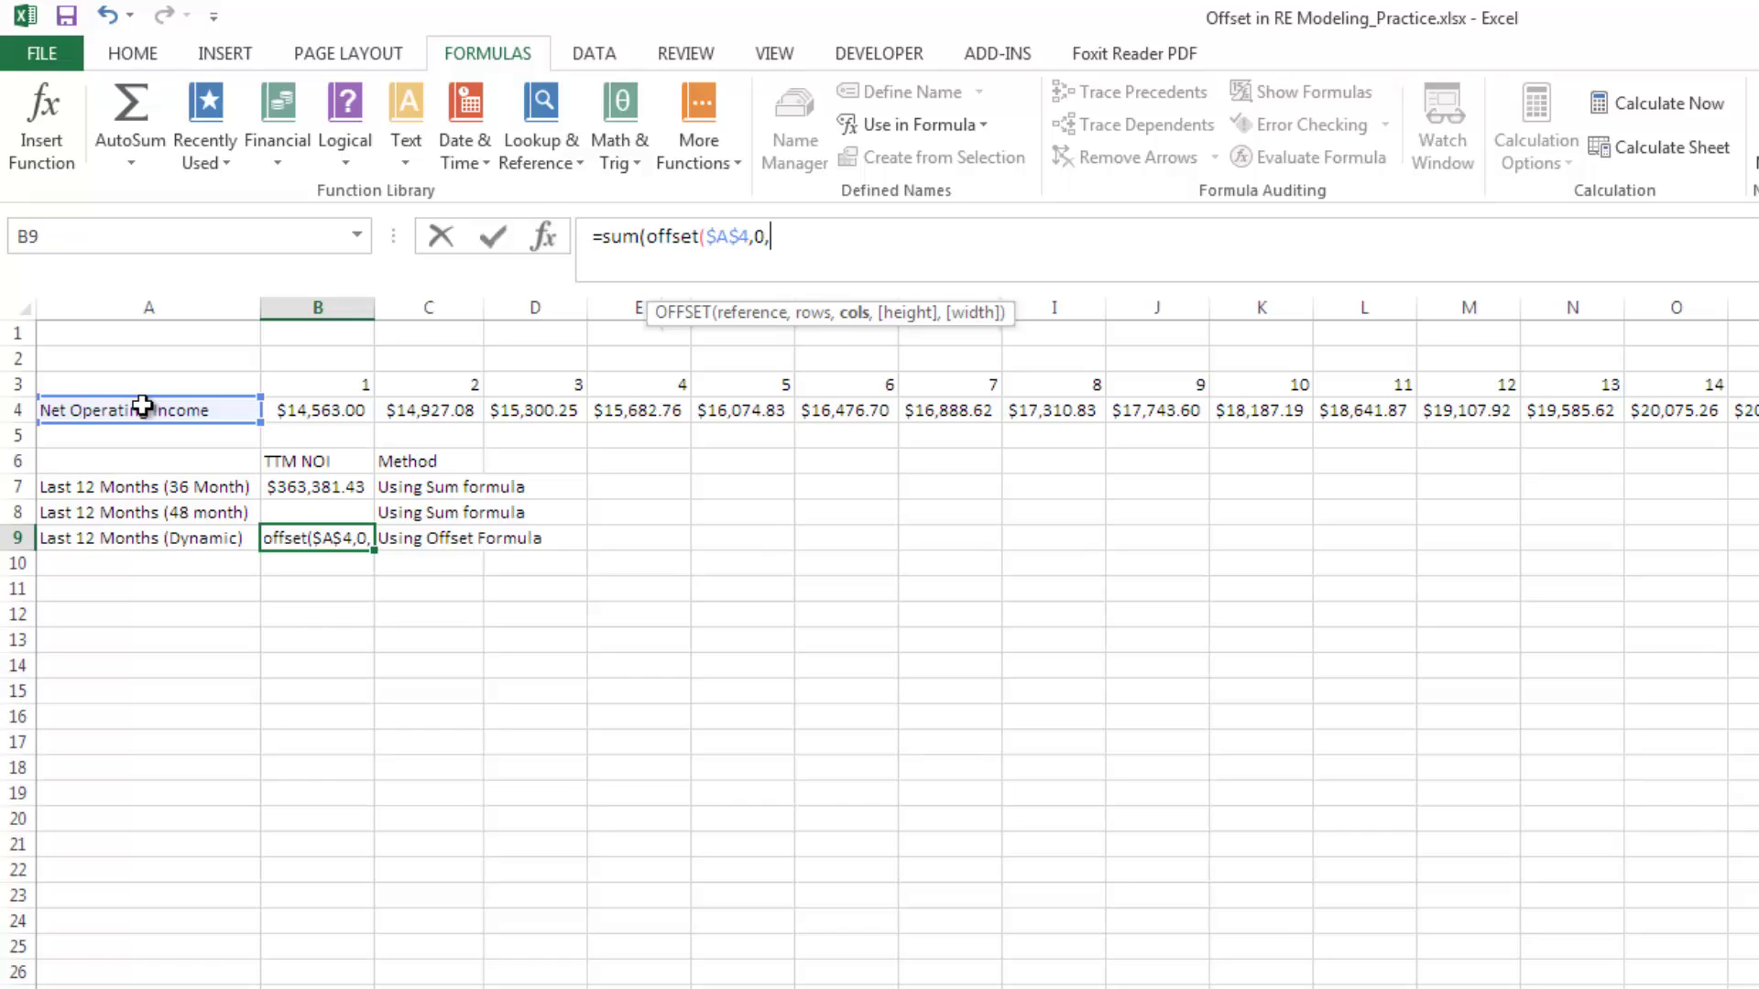
pyautogui.write('counta')
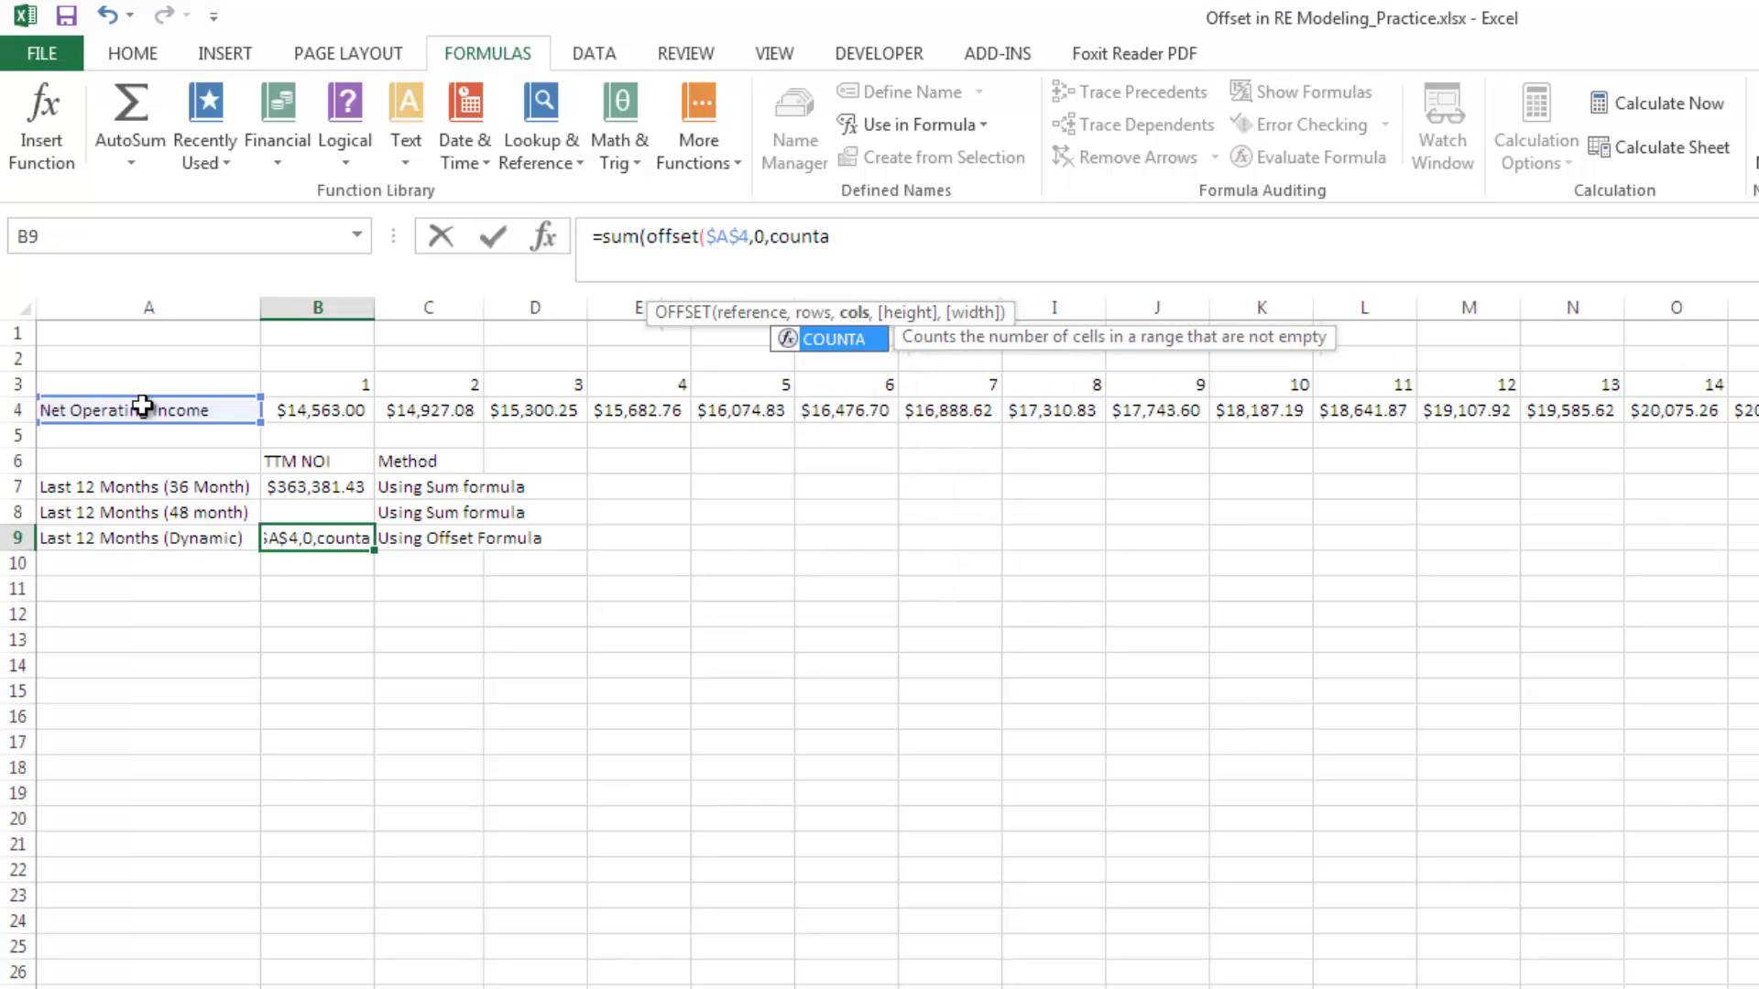
pyautogui.write('(')
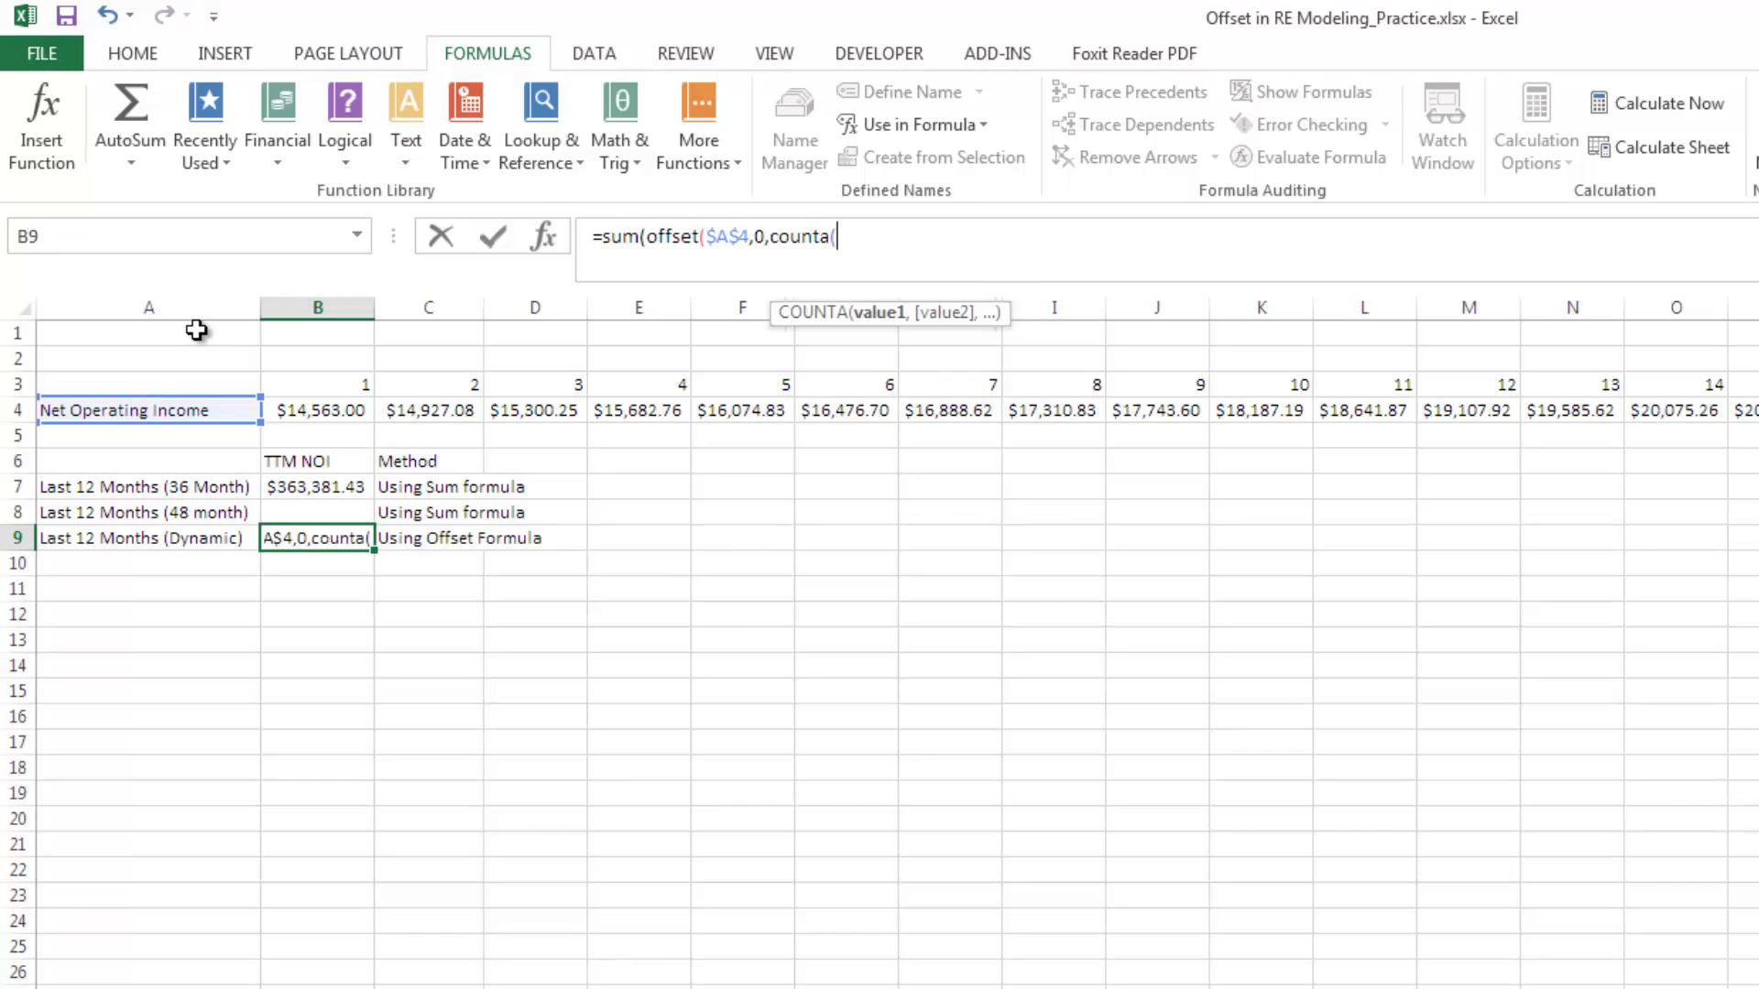
# Step: Complete B9 as the array formula {=SUM(OFFSET($A$4,0,COUNTA(4:4)-12,1,12))}, returning $363,381.43
pyautogui.click(20, 412)
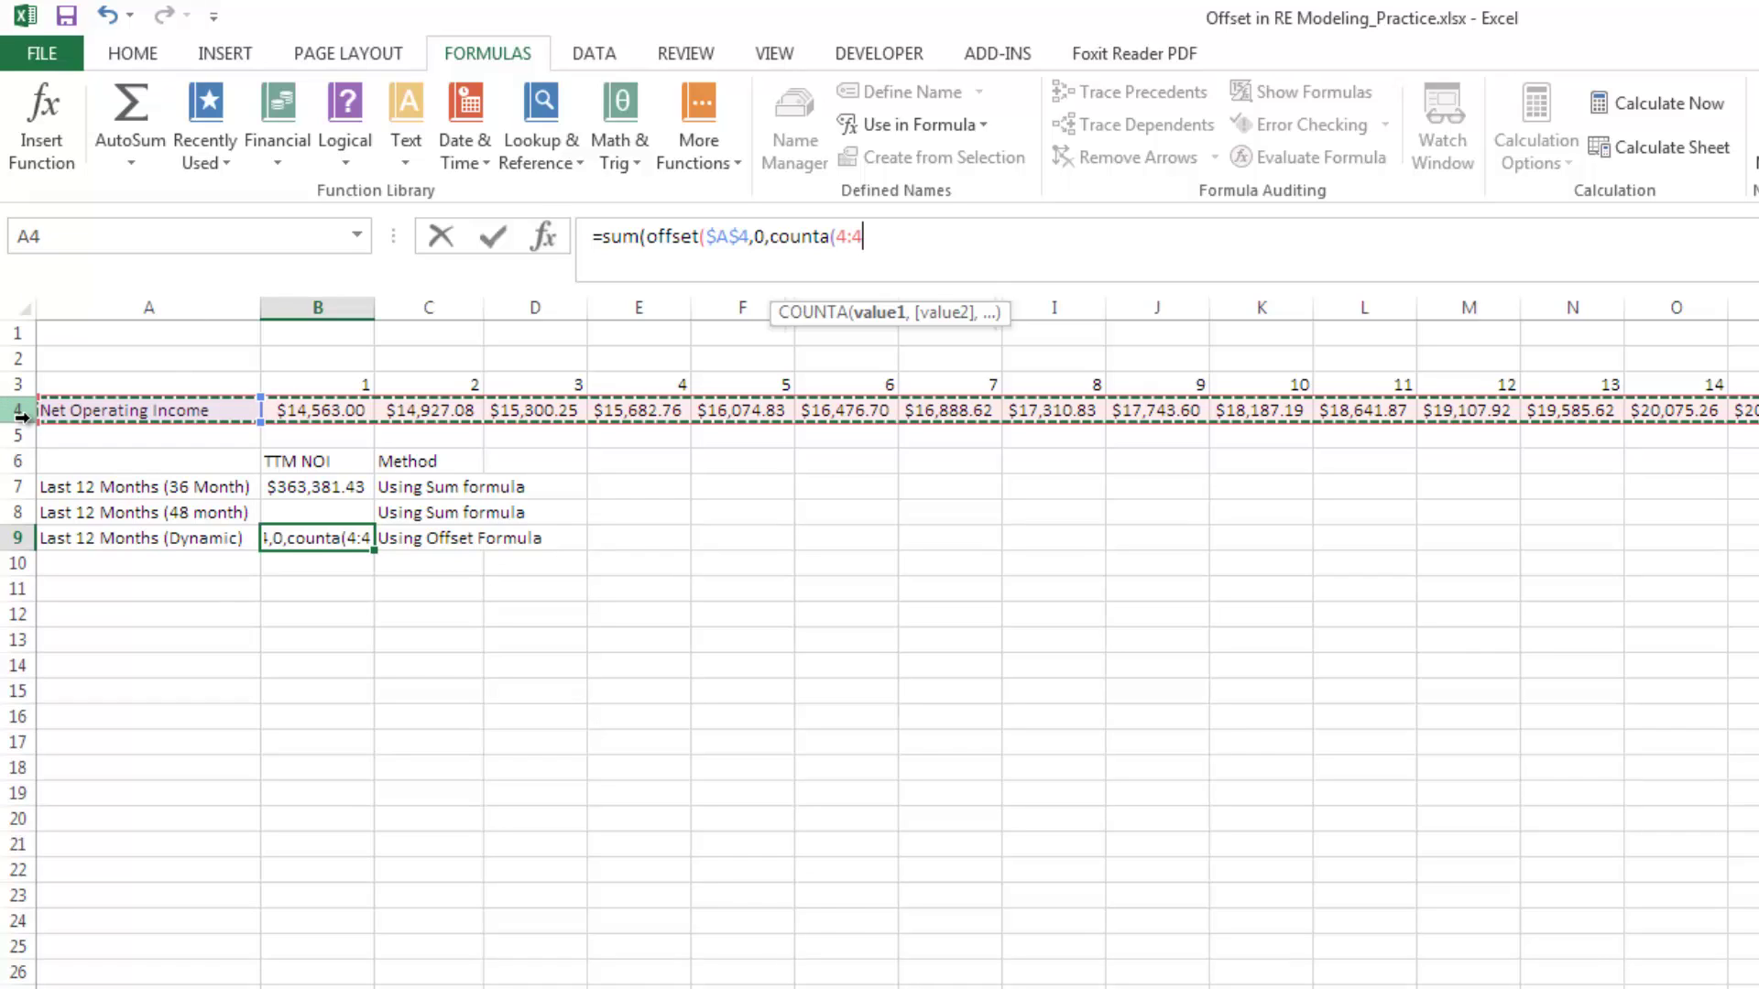
pyautogui.write(')')
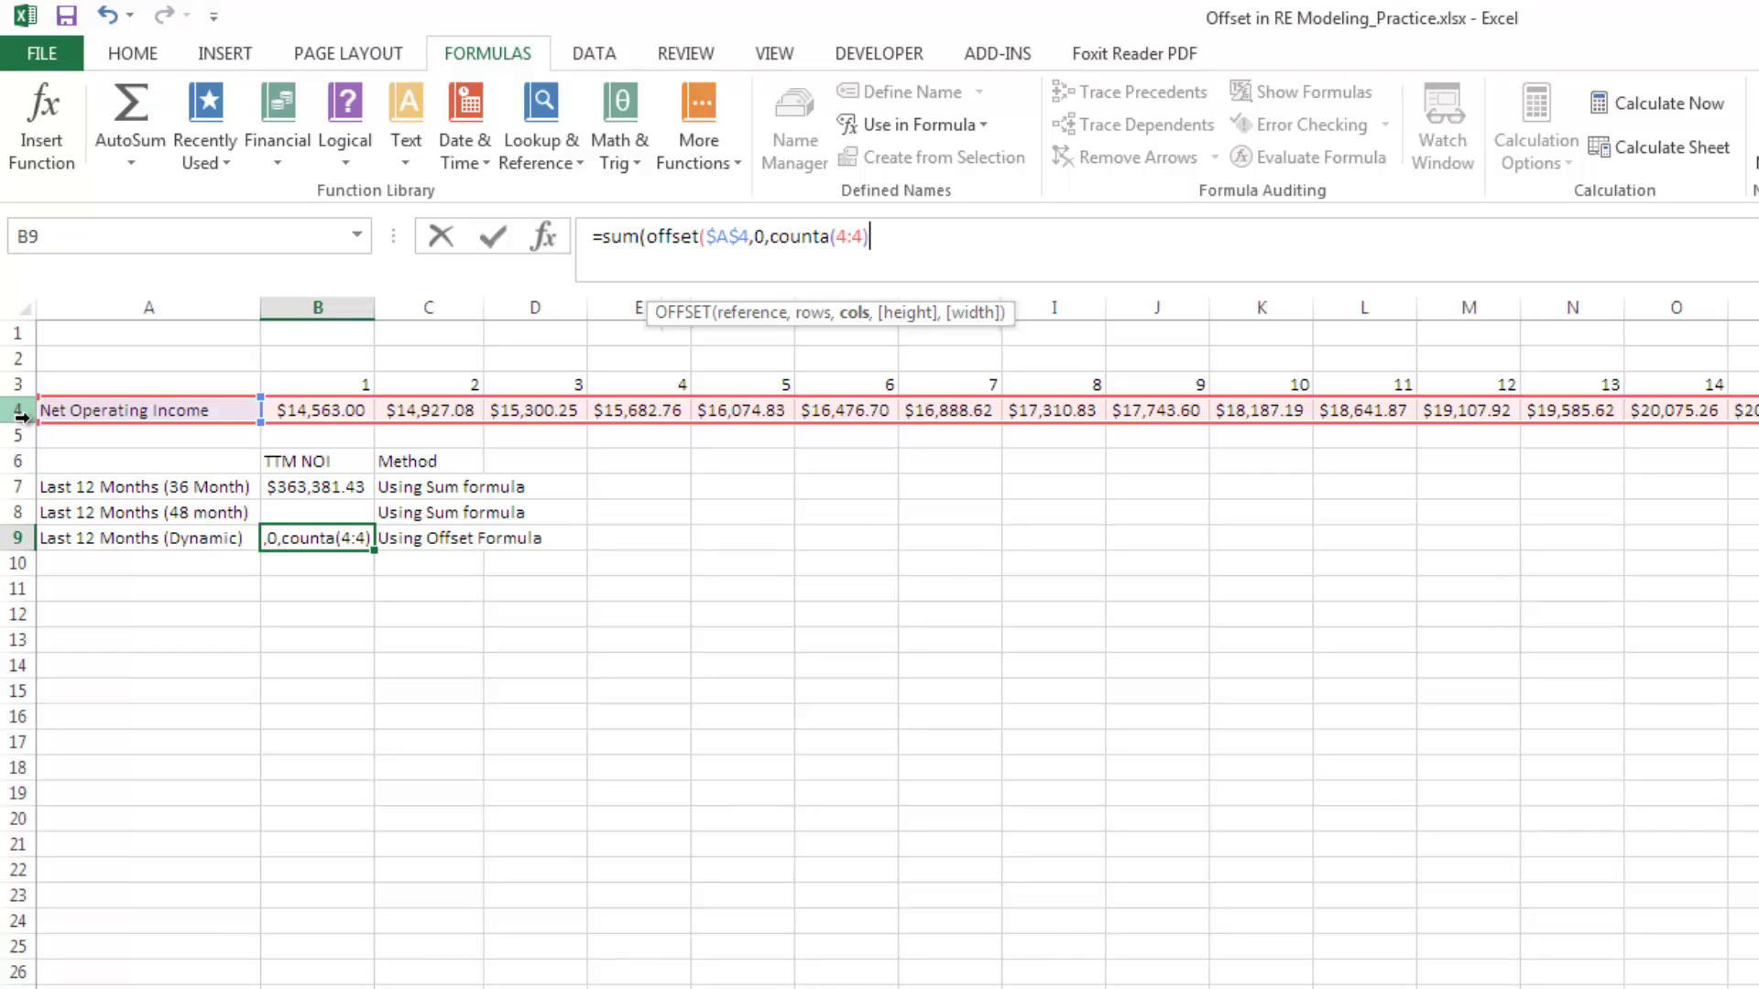
pyautogui.write('-12')
pyautogui.write(',')
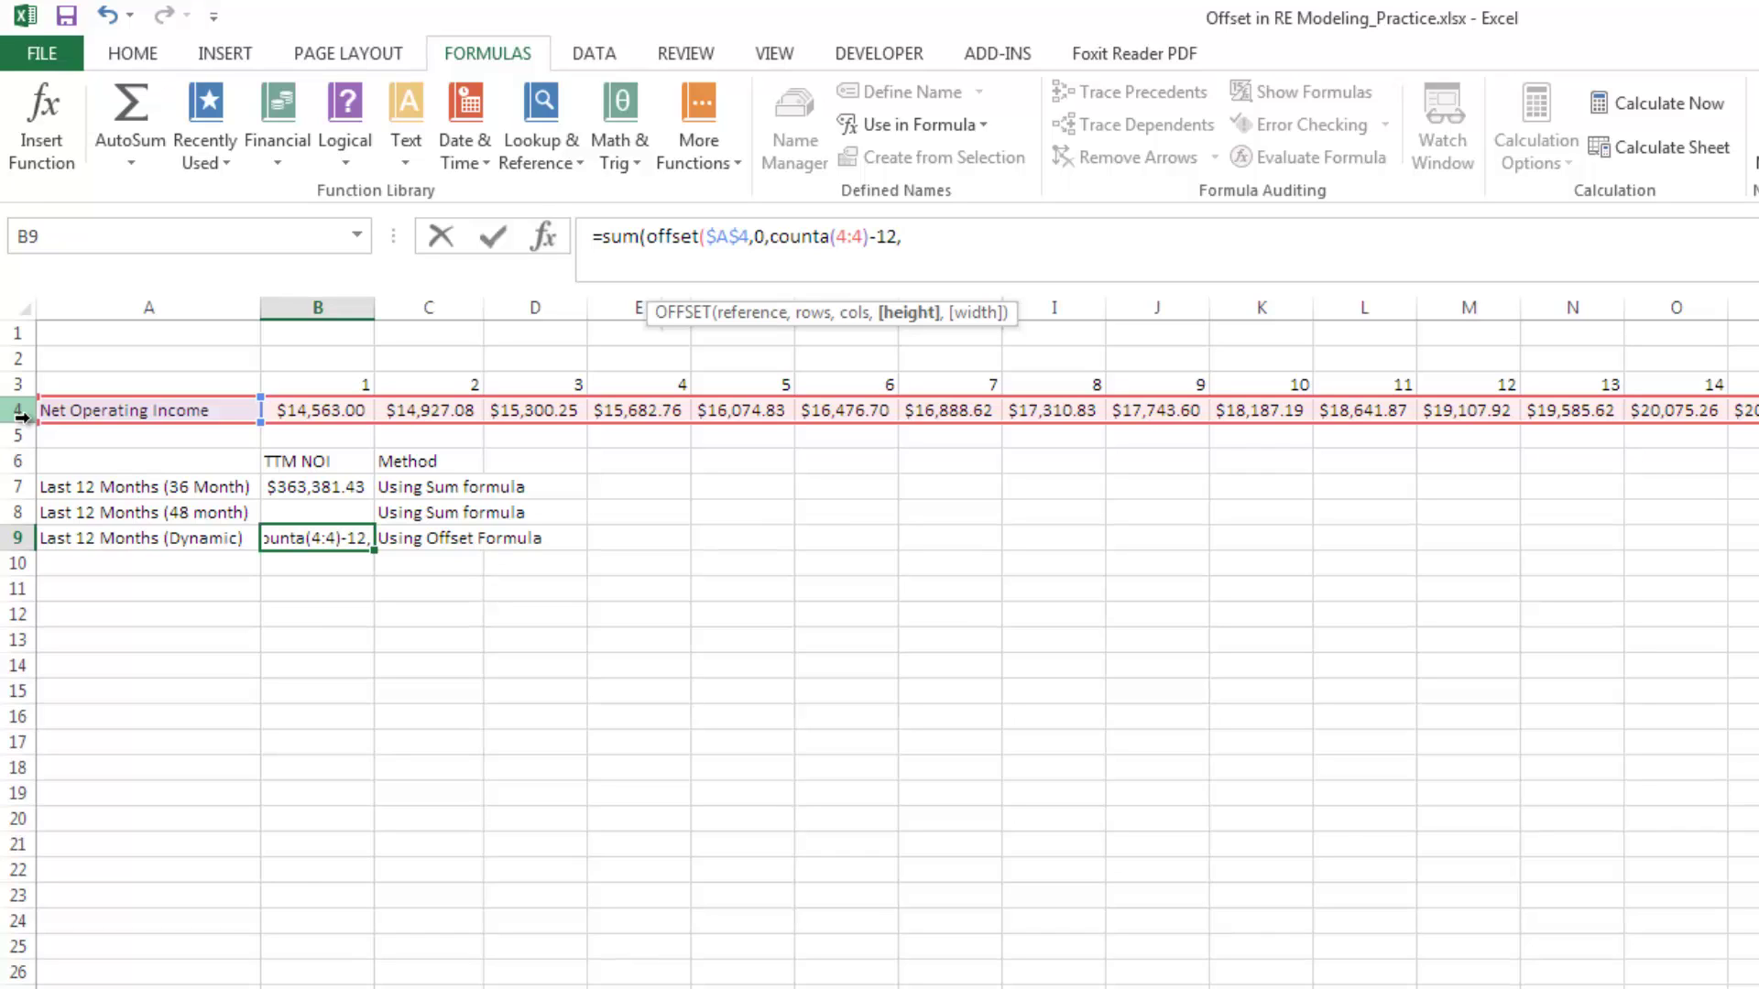
pyautogui.write('1')
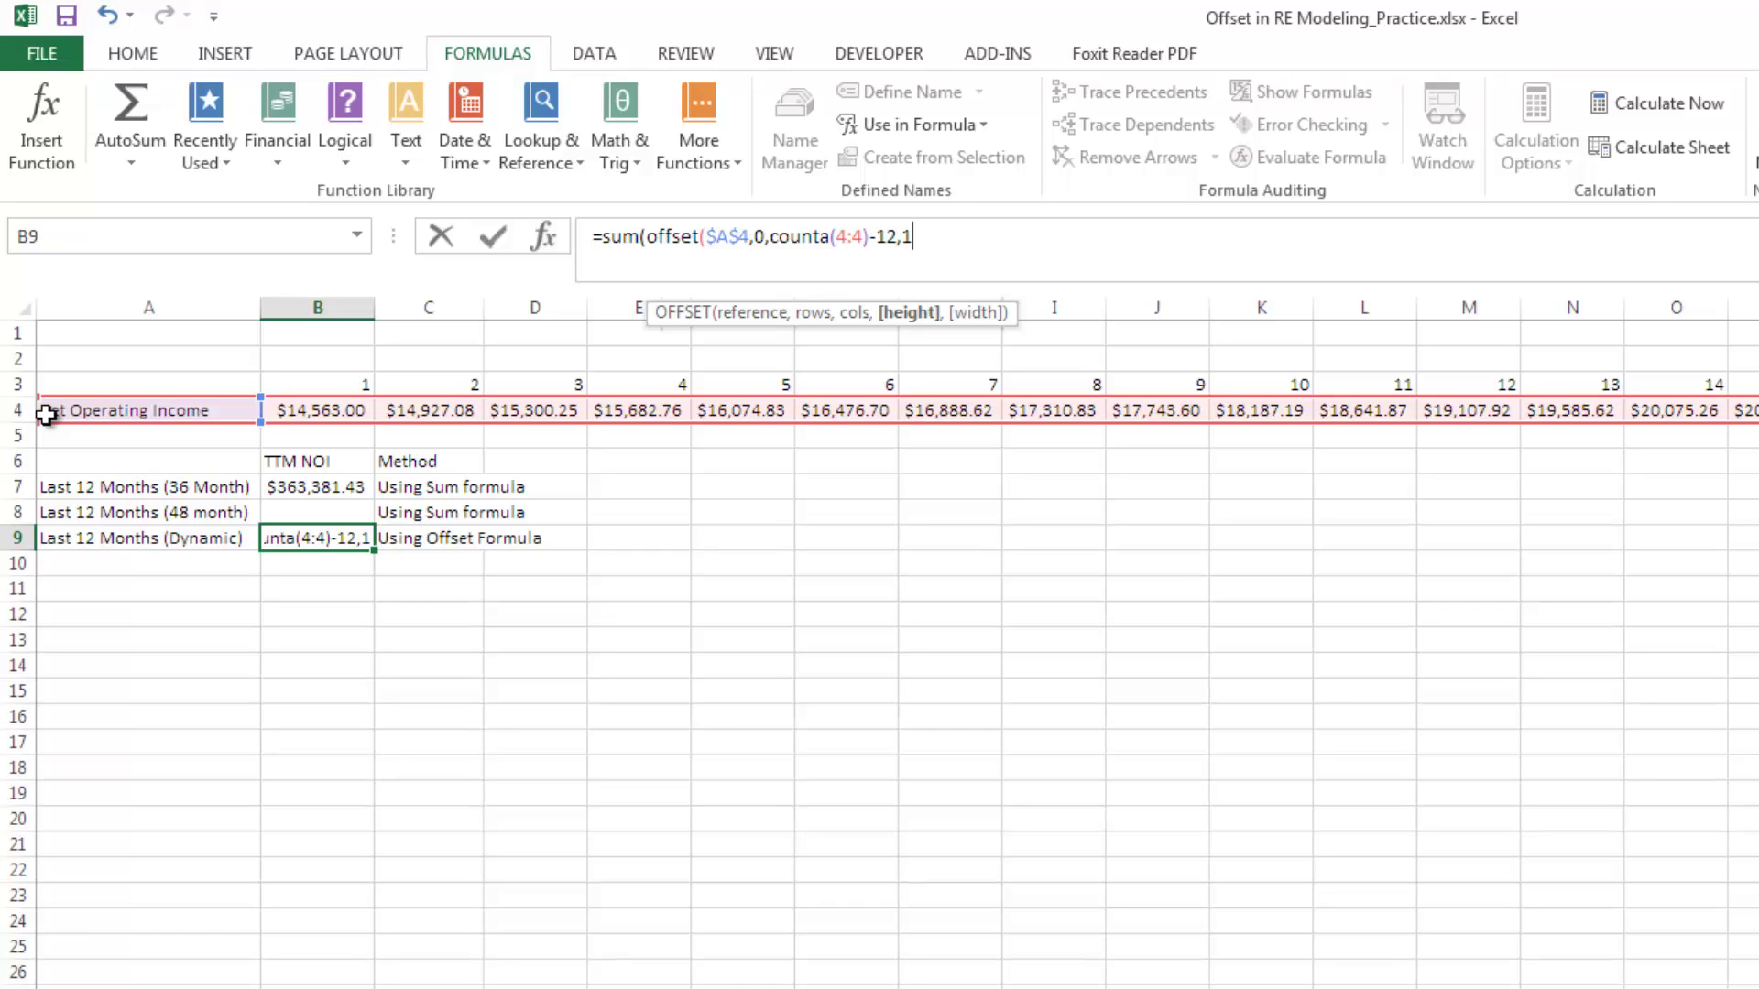
pyautogui.write(',12')
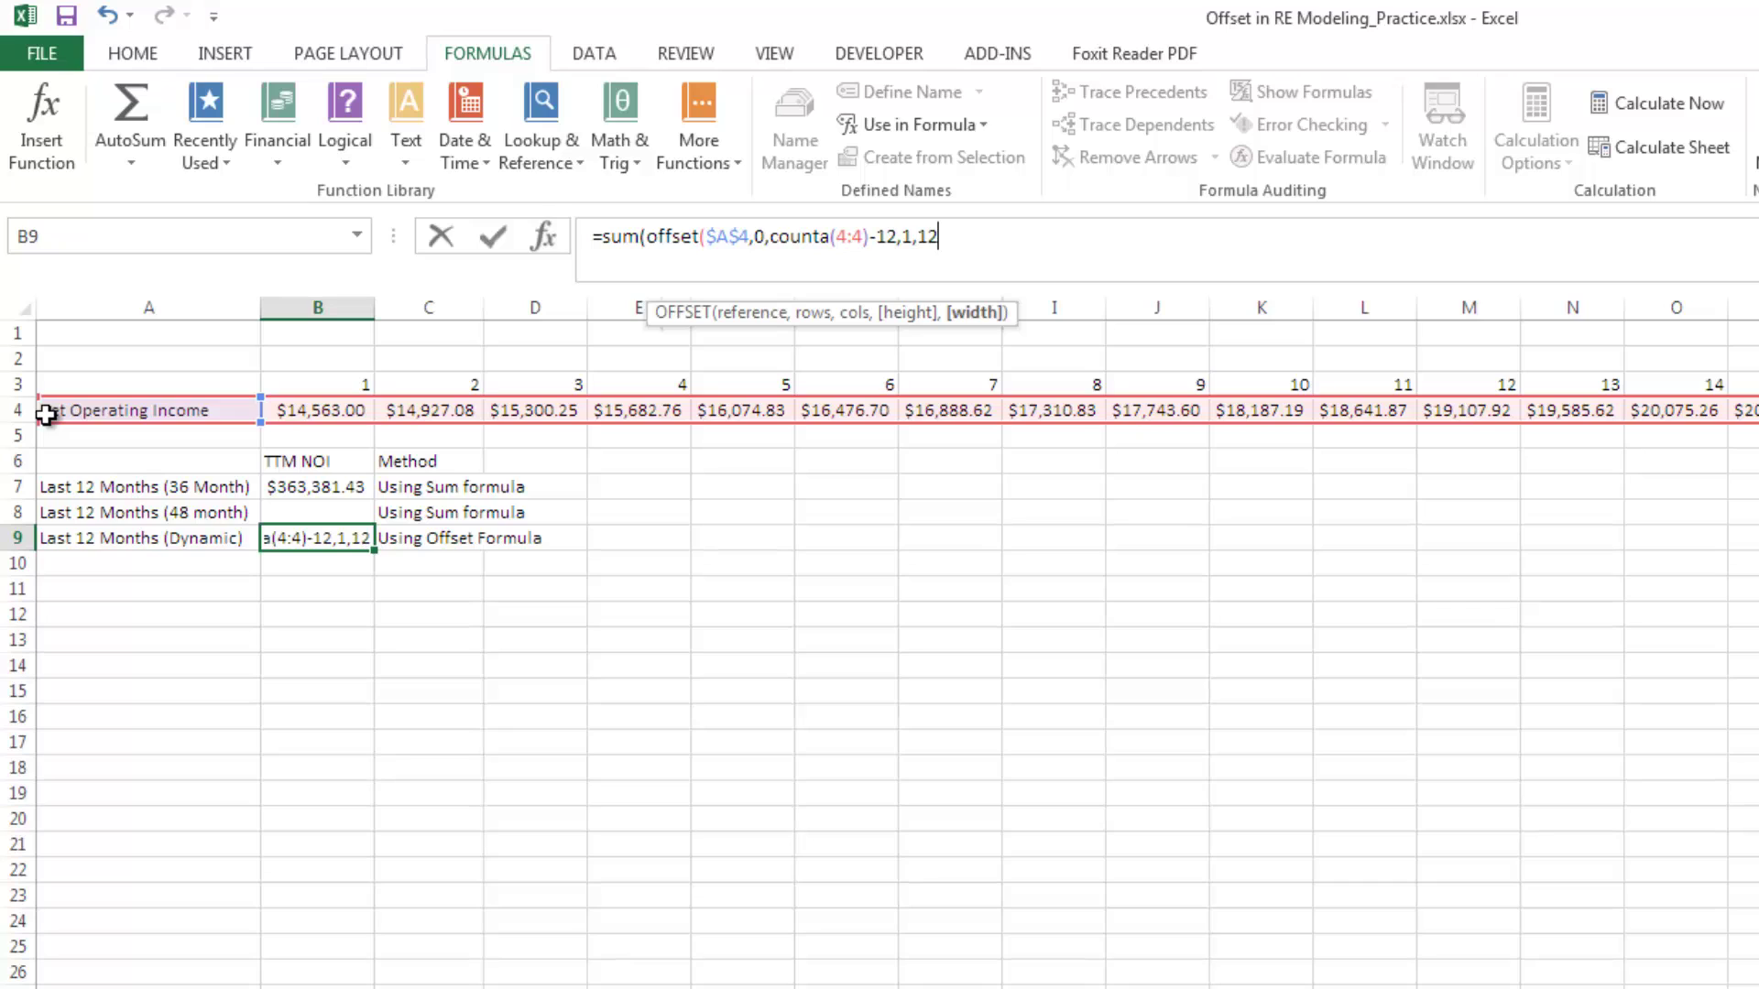
pyautogui.write('))')
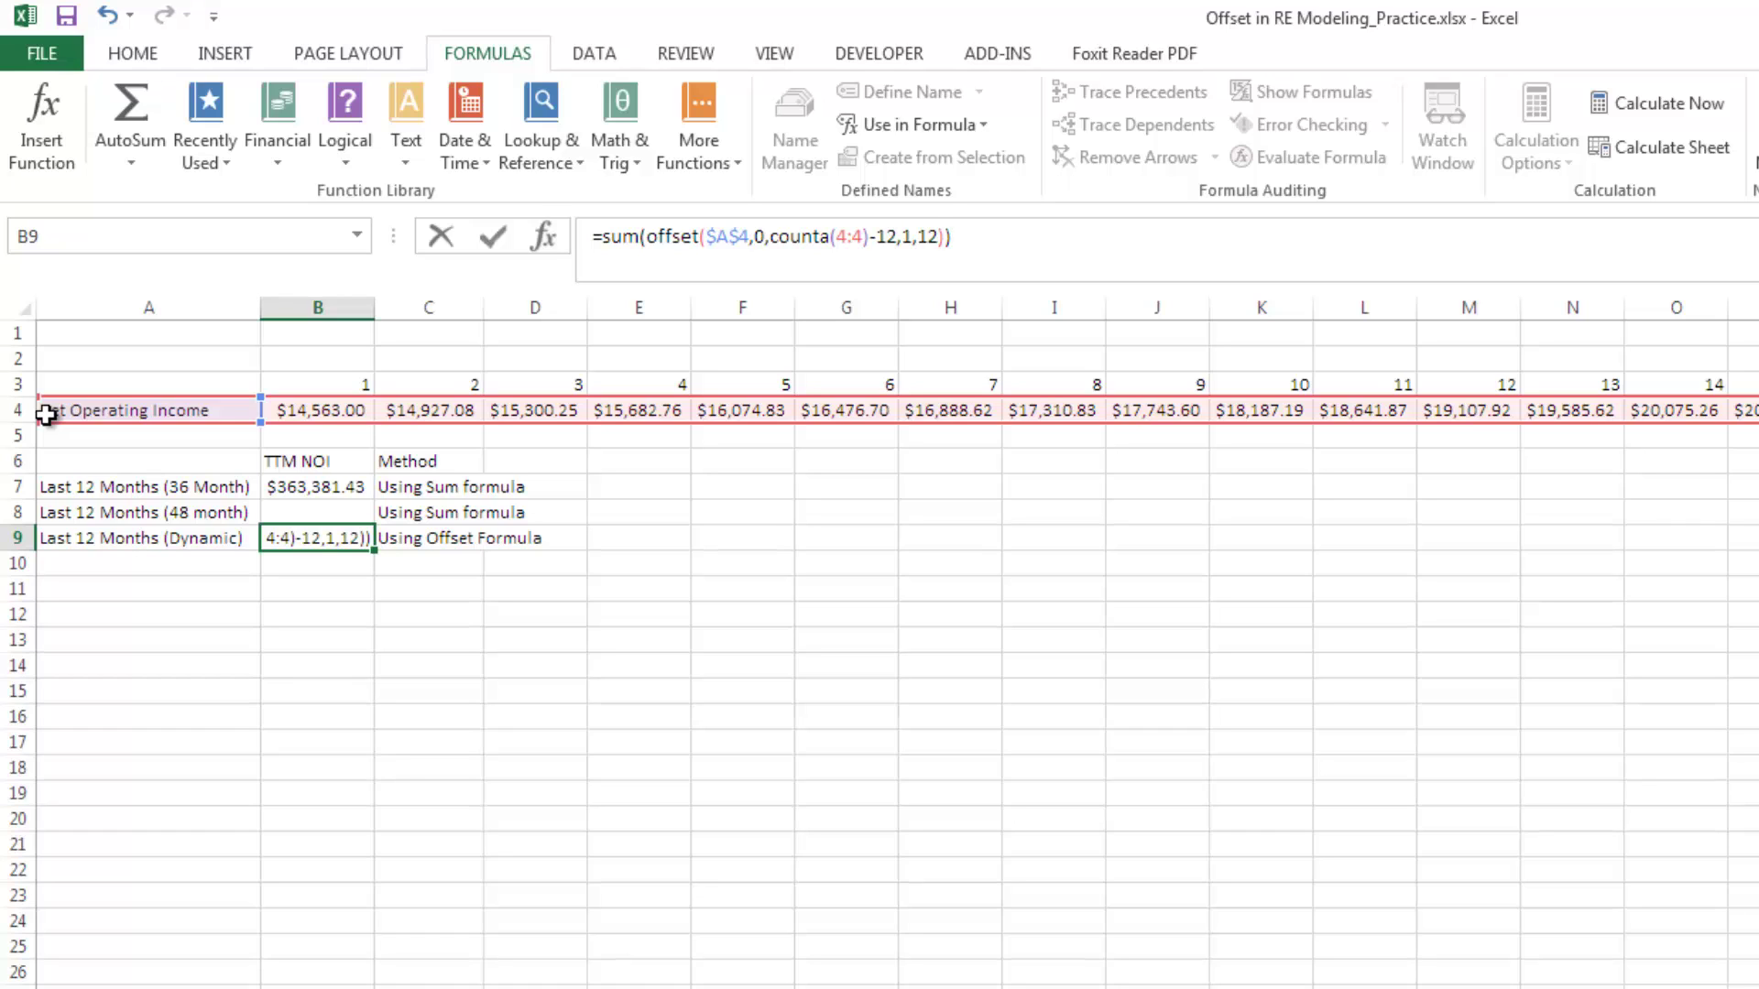
pyautogui.hotkey('ctrl', 'shift', 'Return')
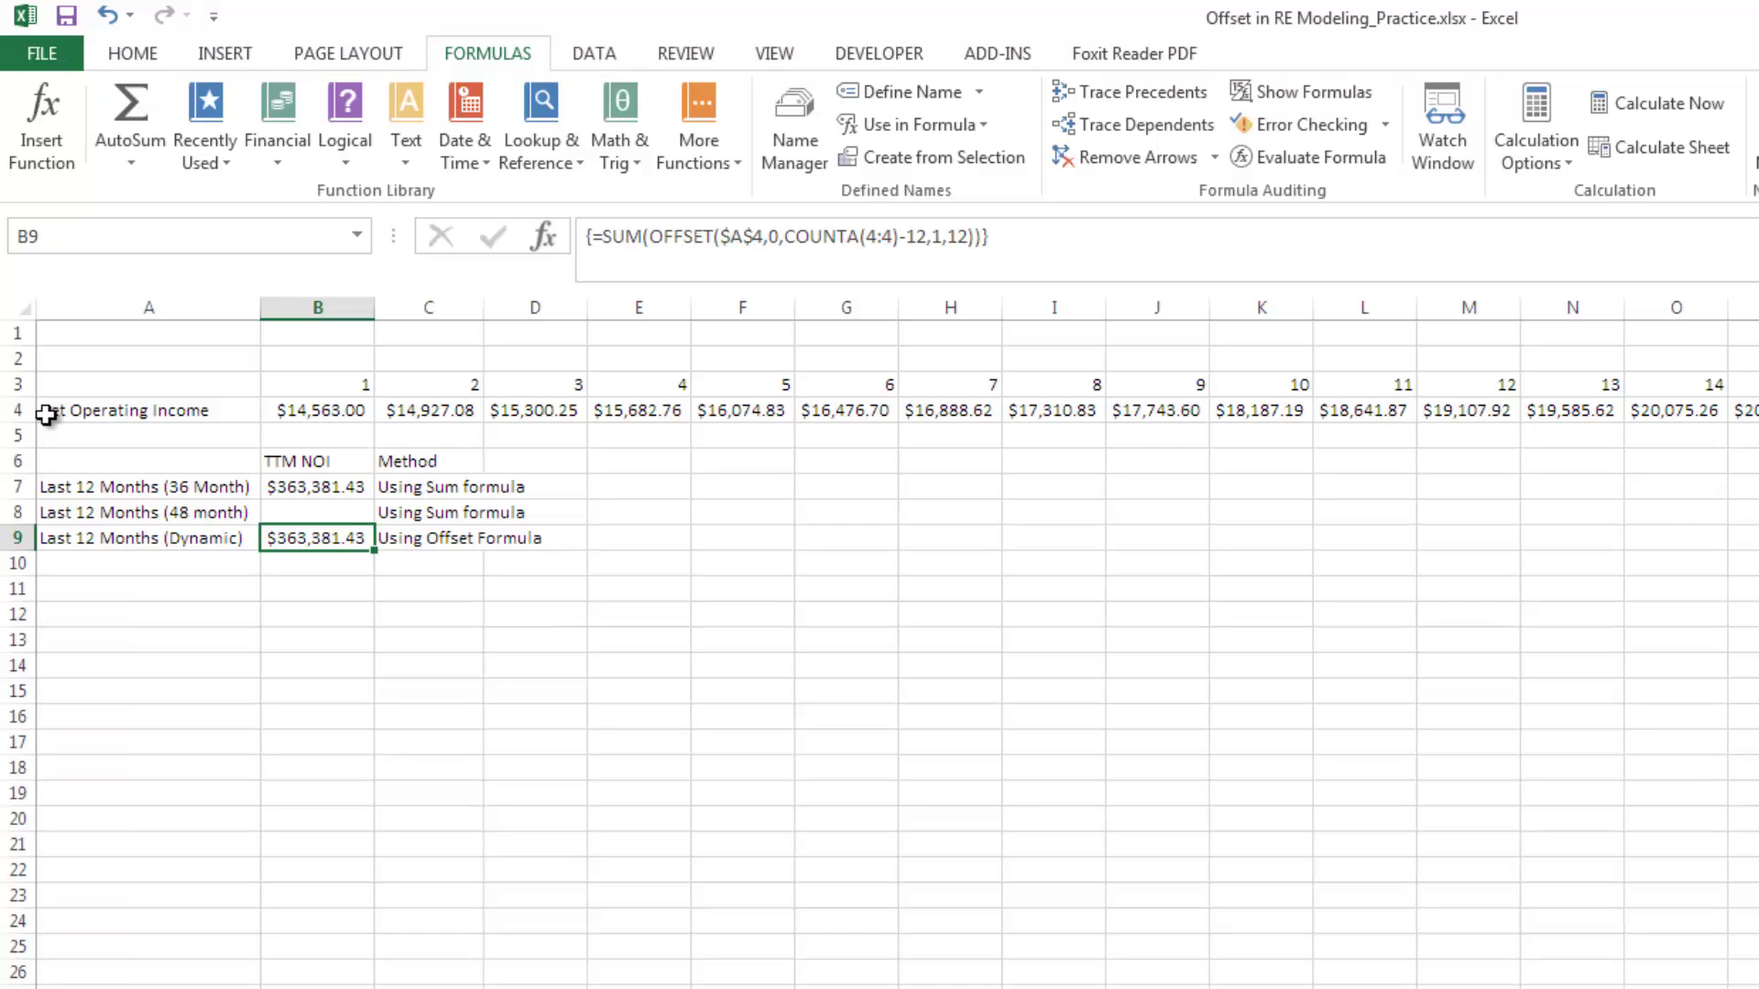
# Step: Compare the fixed SUM formula in B7 with the dynamic OFFSET formula in B9
pyautogui.press('Up')
pyautogui.press('Up')
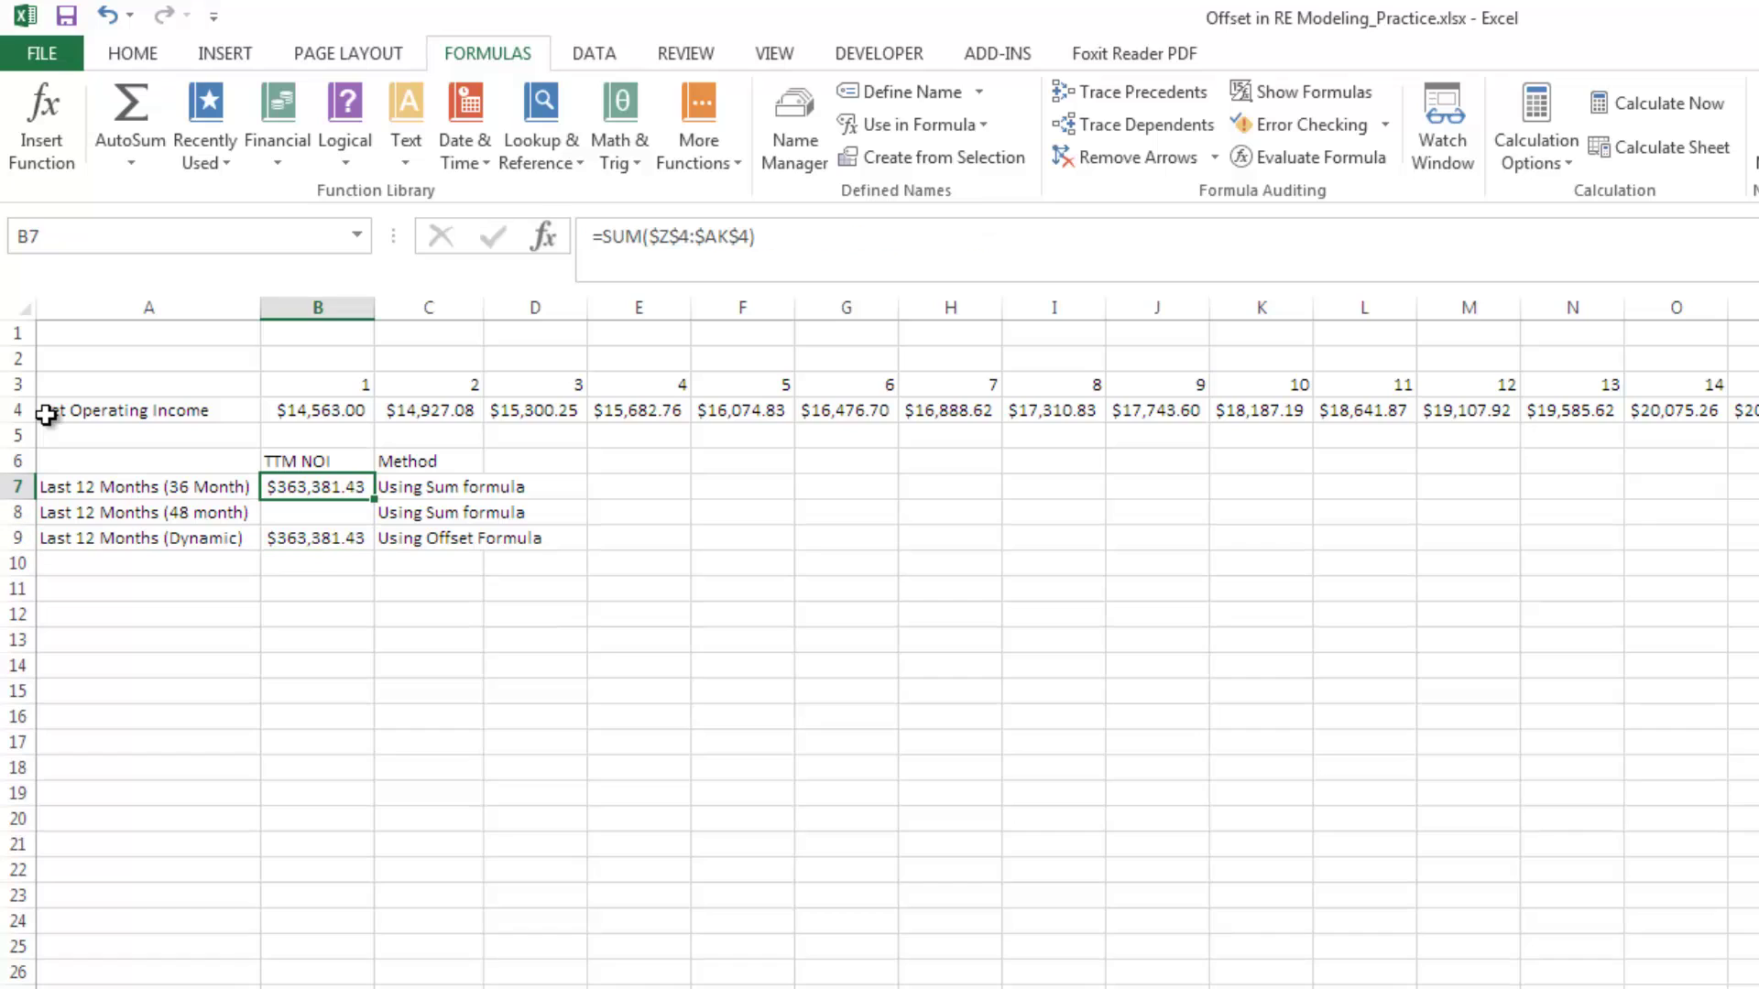
pyautogui.press('Down')
pyautogui.press('Down')
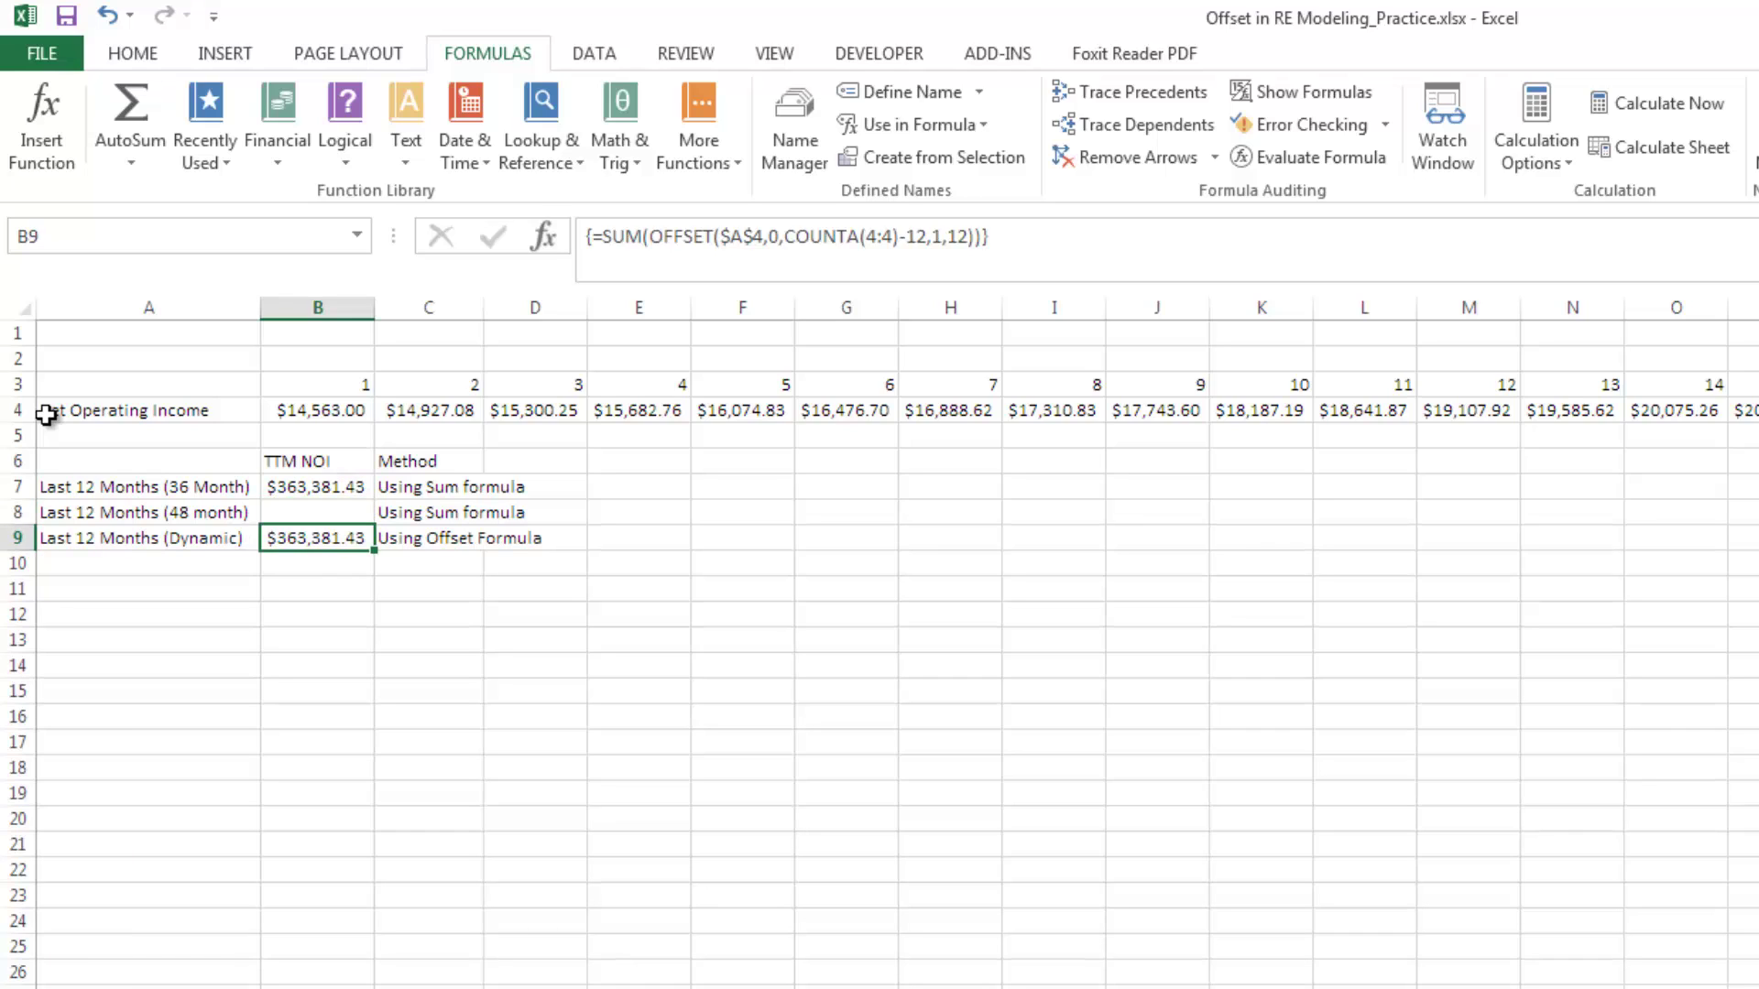
pyautogui.press('Up')
pyautogui.press('Up')
pyautogui.press('Down')
pyautogui.press('Down')
pyautogui.press('Up')
pyautogui.press('Up')
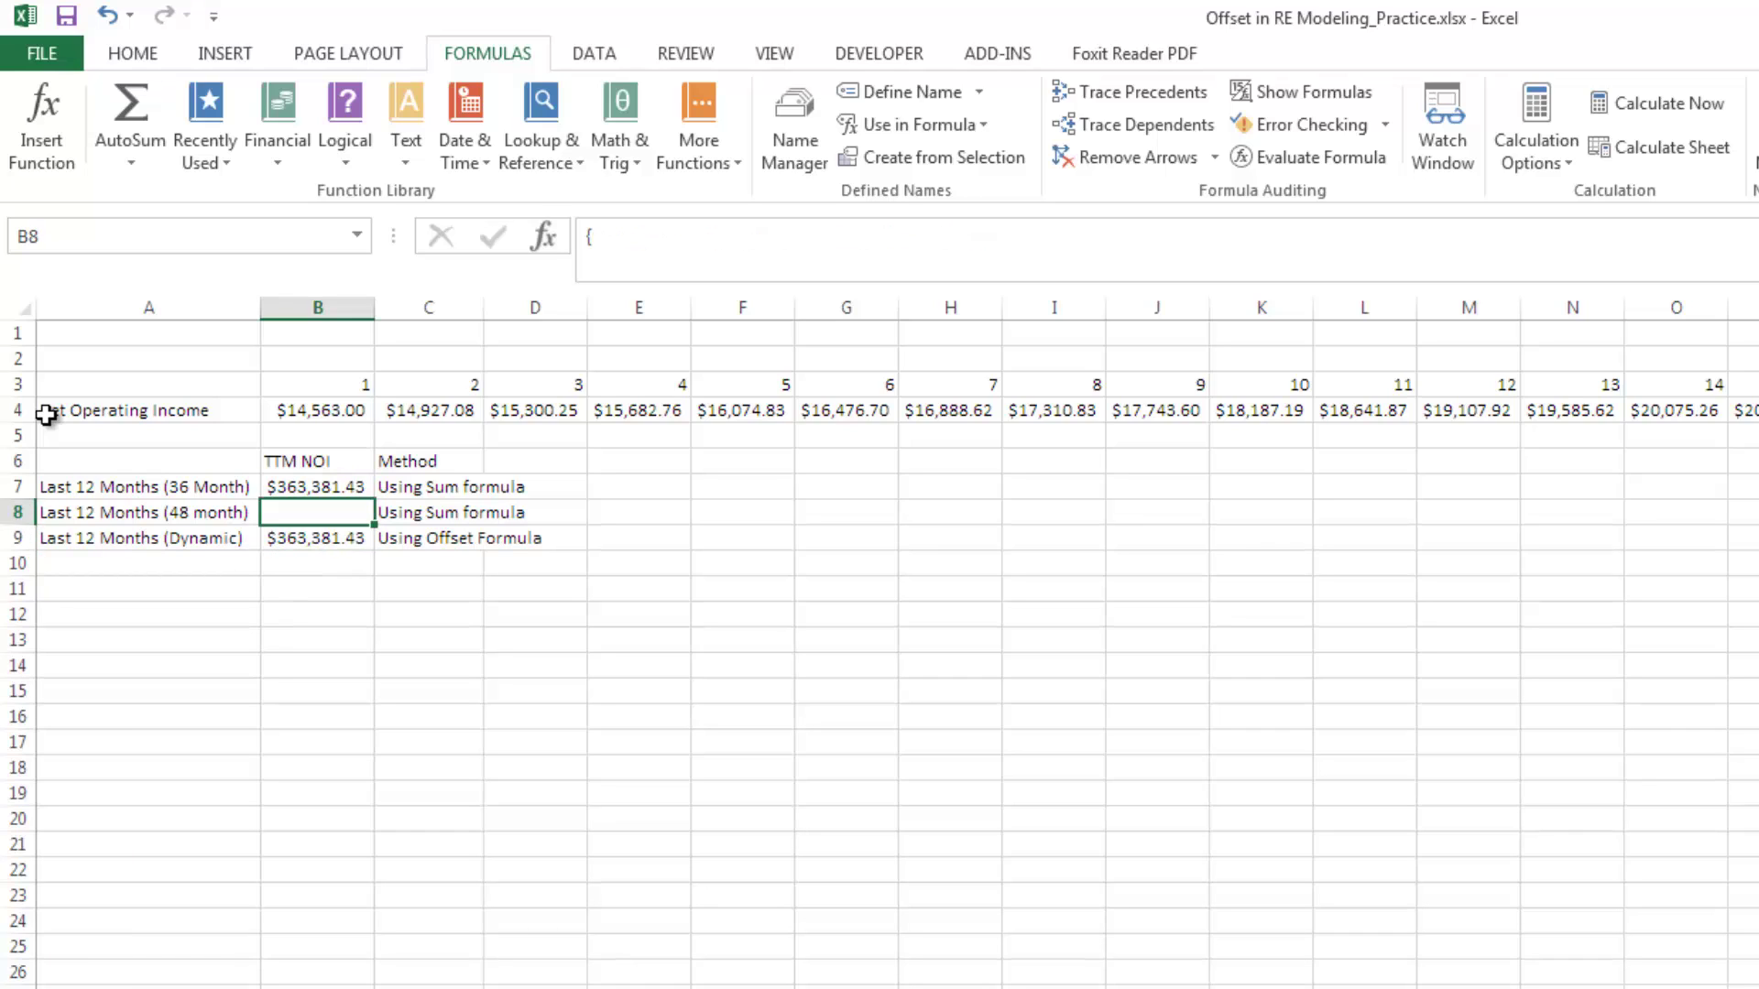
pyautogui.press('Down')
pyautogui.press('Down')
pyautogui.press('Up')
pyautogui.press('Up')
pyautogui.press('Up')
pyautogui.press('Up')
pyautogui.press('Up')
pyautogui.press('Up')
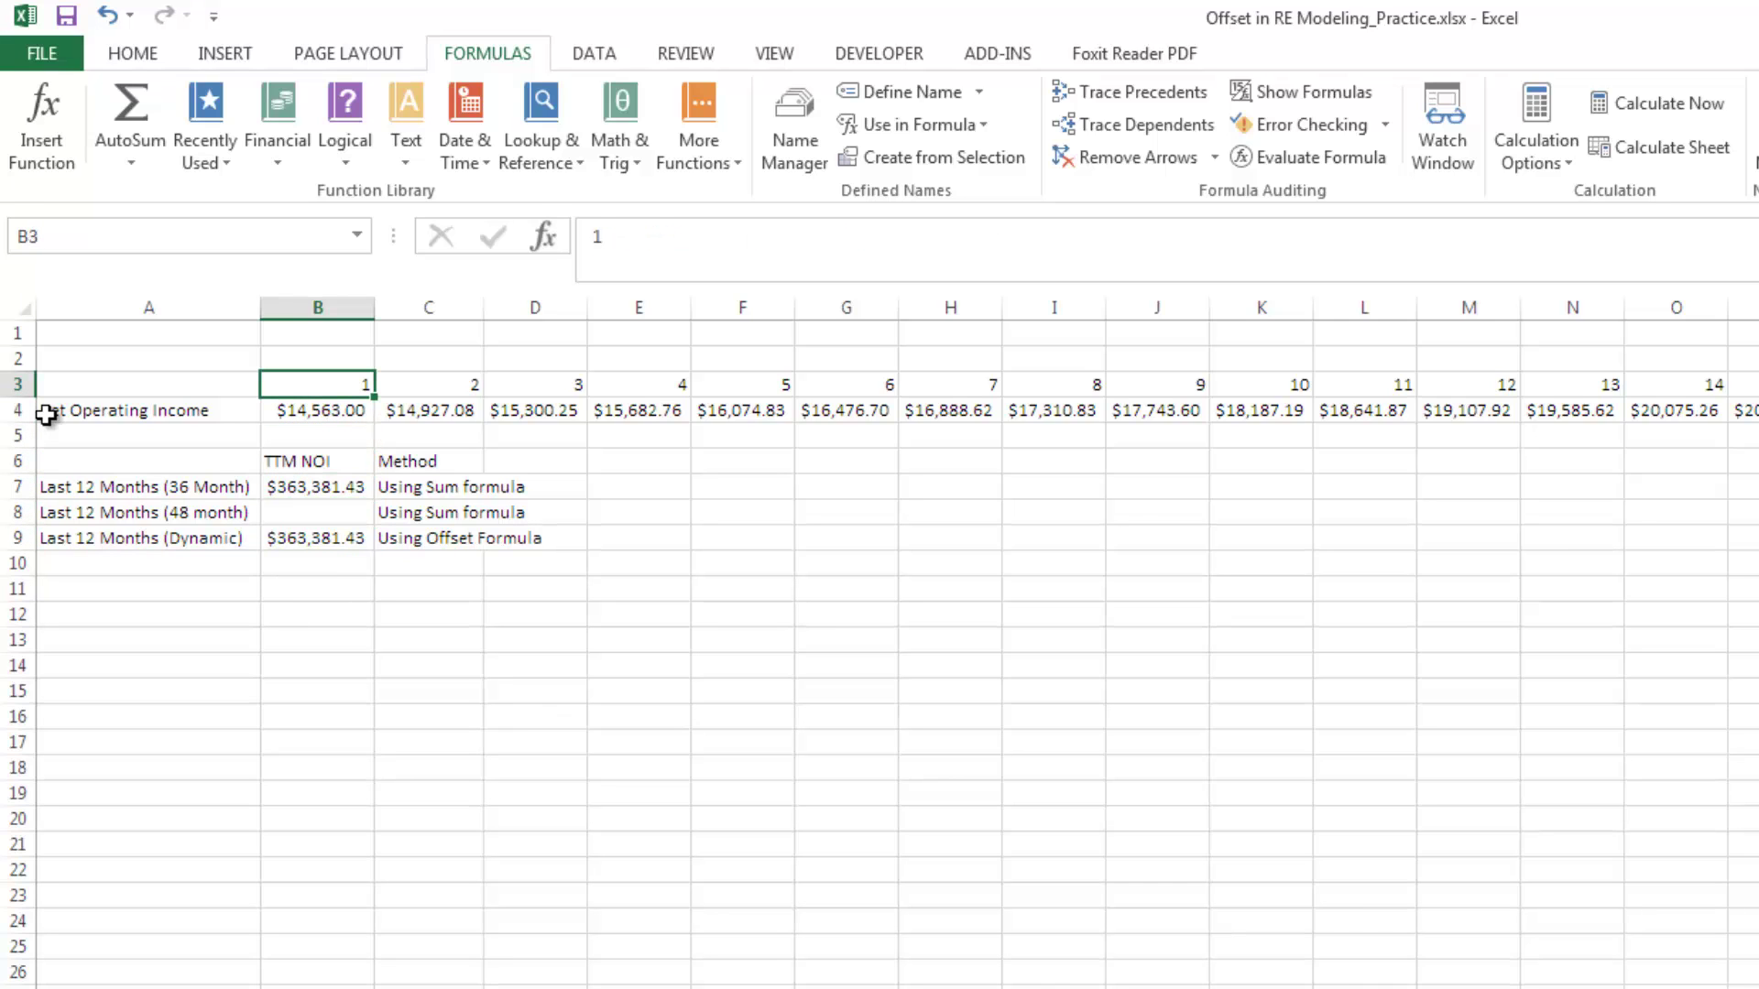
# Step: Copy the month 36 cell in AK3 across AL3:AW3 to add months 37–48
pyautogui.press('Right')
pyautogui.press('Right')
pyautogui.press('Right')
pyautogui.press('Right')
pyautogui.press('Right')
pyautogui.press('Right')
pyautogui.press('Right')
pyautogui.press('Right')
pyautogui.press('Right')
pyautogui.press('Right')
pyautogui.press('Right')
pyautogui.press('Right')
pyautogui.press('Right')
pyautogui.press('Right')
pyautogui.press('Right')
pyautogui.press('Right')
pyautogui.press('Right')
pyautogui.press('Right')
pyautogui.press('Right')
pyautogui.press('Right')
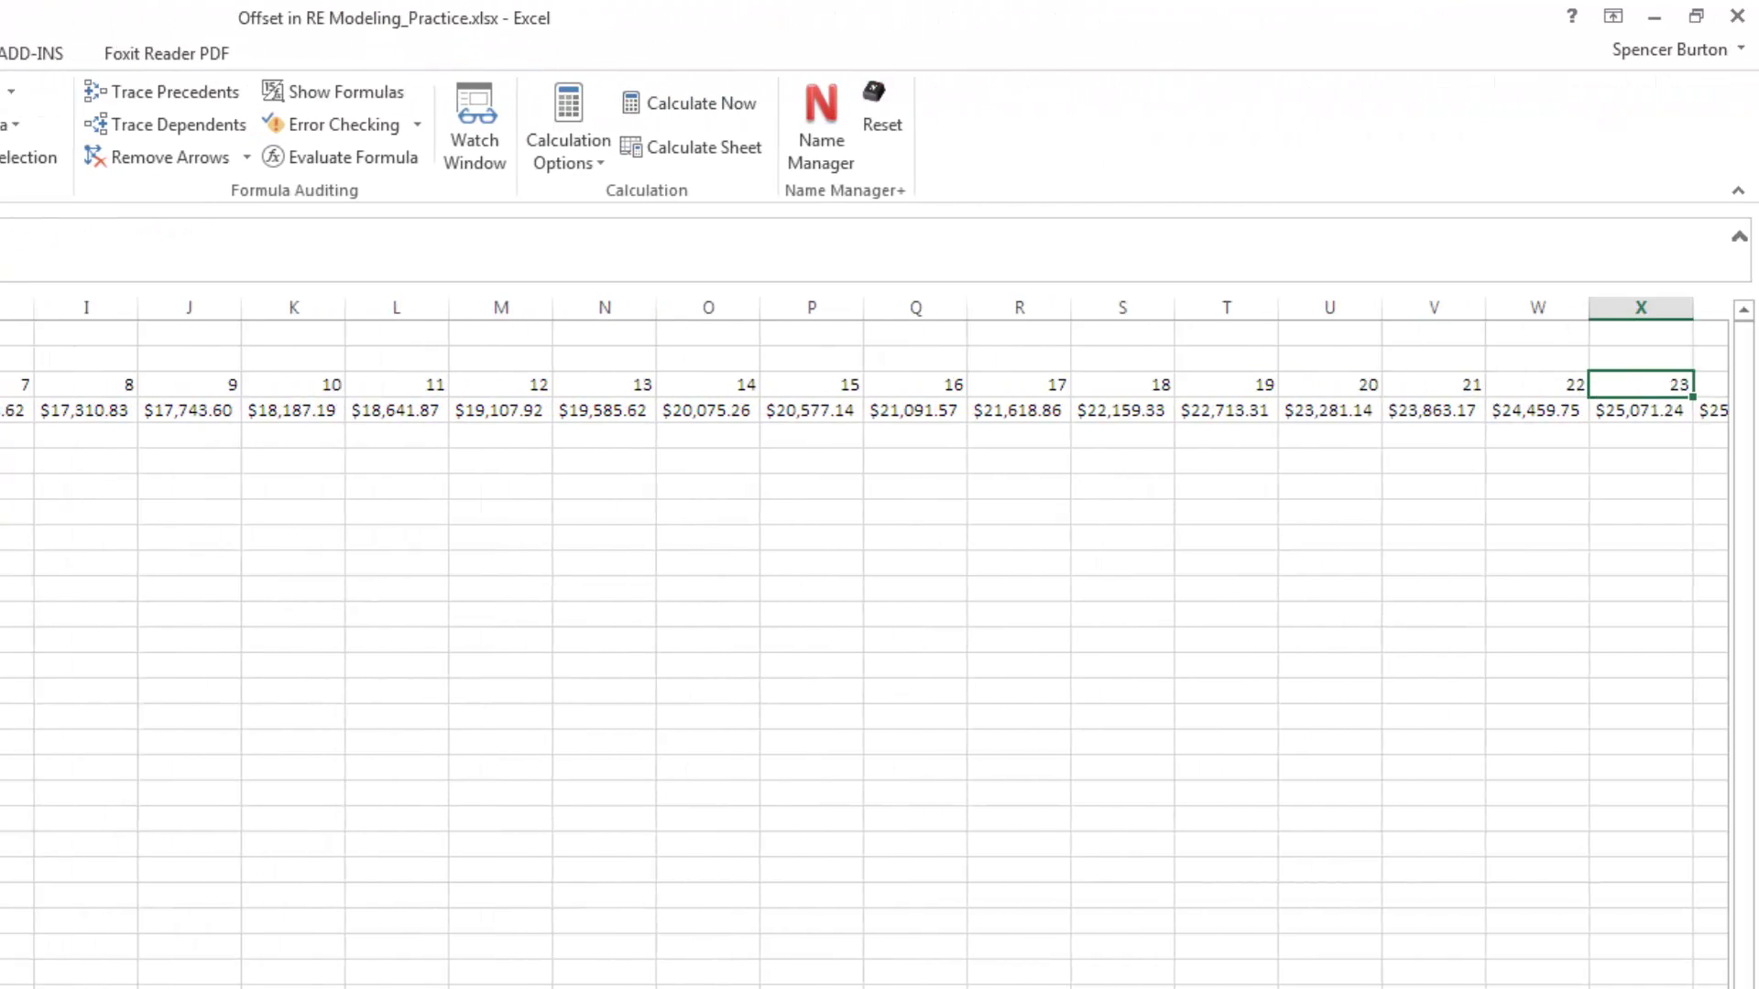
pyautogui.press('Right')
pyautogui.press('Right')
pyautogui.press('Right')
pyautogui.press('Right')
pyautogui.press('Right')
pyautogui.press('Right')
pyautogui.press('Right')
pyautogui.press('Left')
pyautogui.press('Left')
pyautogui.press('Left')
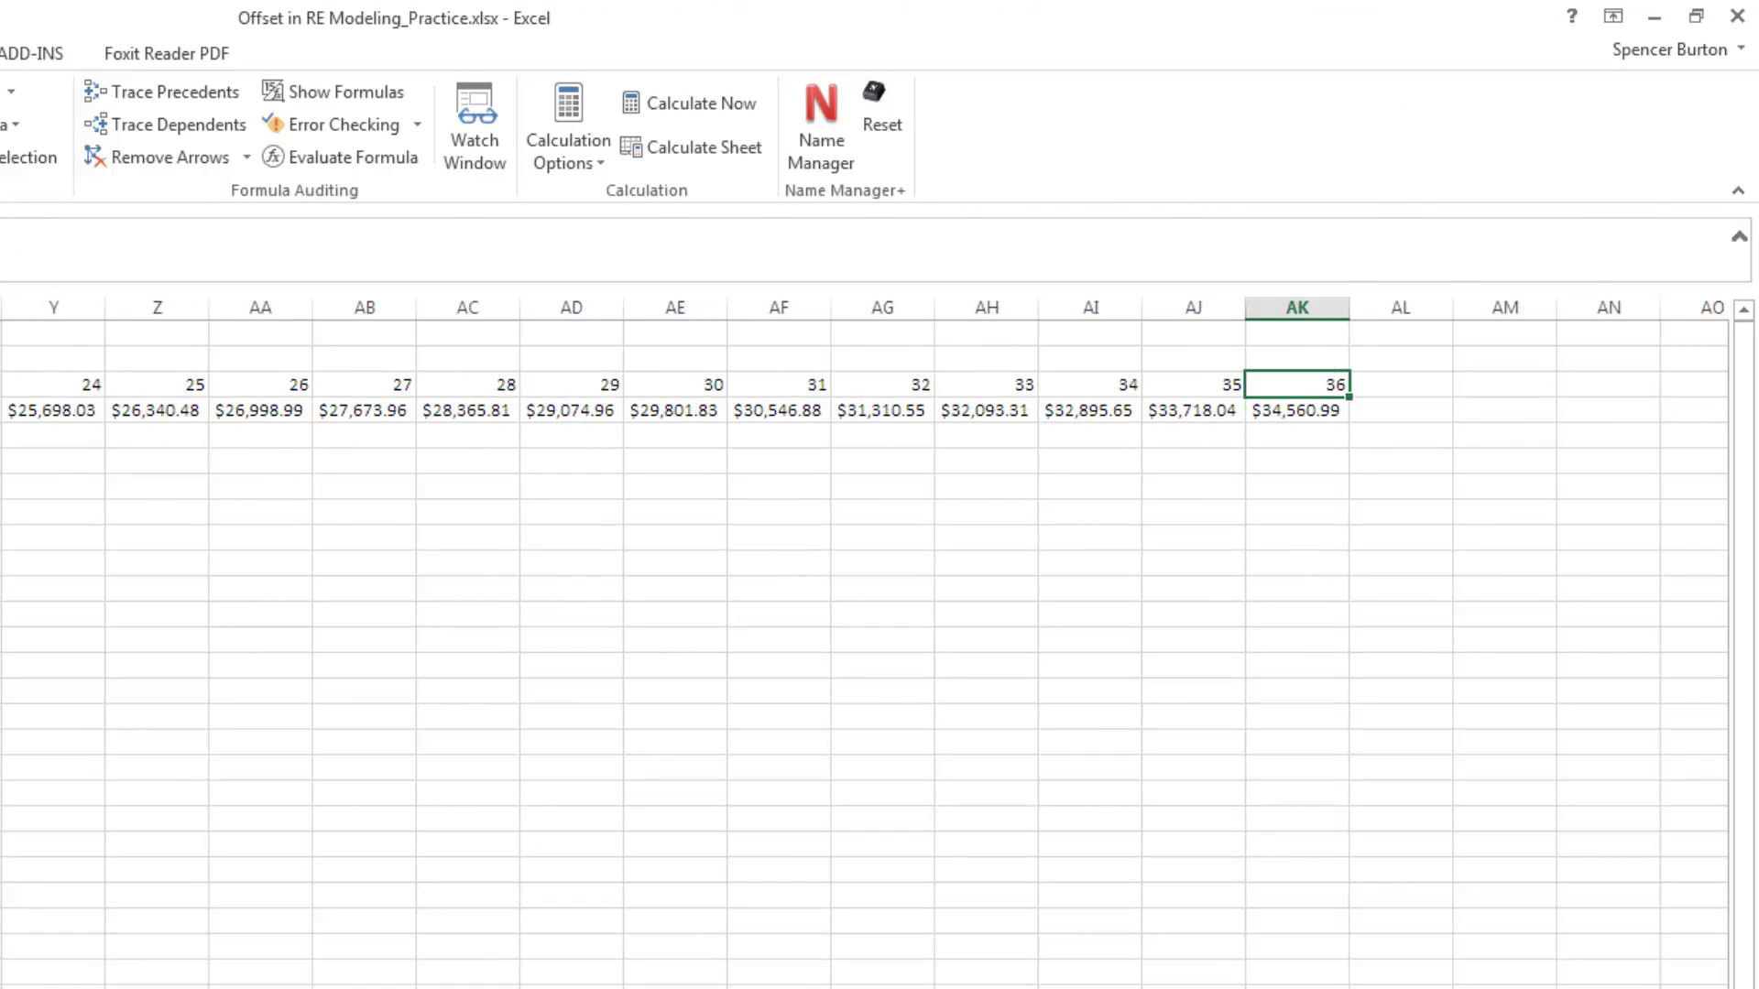
pyautogui.hotkey('ctrl', 'c')
pyautogui.press('Right')
pyautogui.hotkey('shift', 'Right')
pyautogui.hotkey('shift', 'Right')
pyautogui.hotkey('shift', 'Right')
pyautogui.hotkey('shift', 'Right')
pyautogui.hotkey('shift', 'Right')
pyautogui.hotkey('shift', 'Right')
pyautogui.hotkey('shift', 'Right')
pyautogui.hotkey('shift', 'Right')
pyautogui.hotkey('shift', 'Right')
pyautogui.hotkey('shift', 'Right')
pyautogui.hotkey('shift', 'Right')
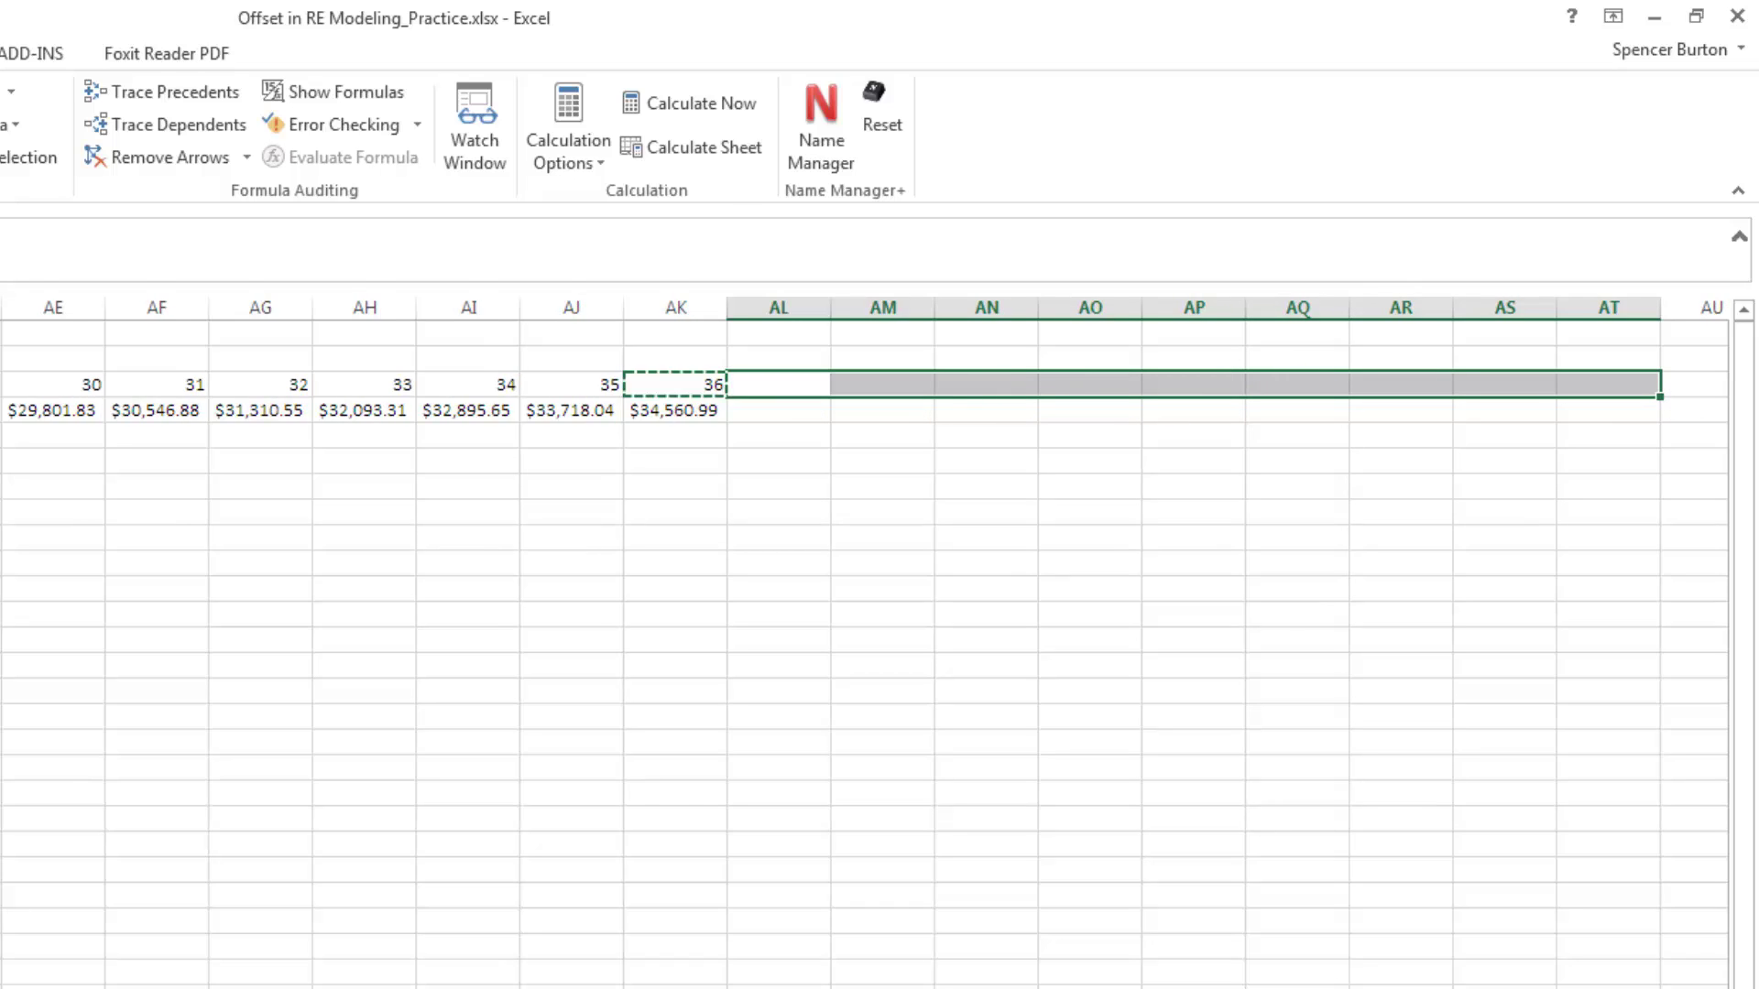
pyautogui.hotkey('ctrl', 'v')
pyautogui.press('Right')
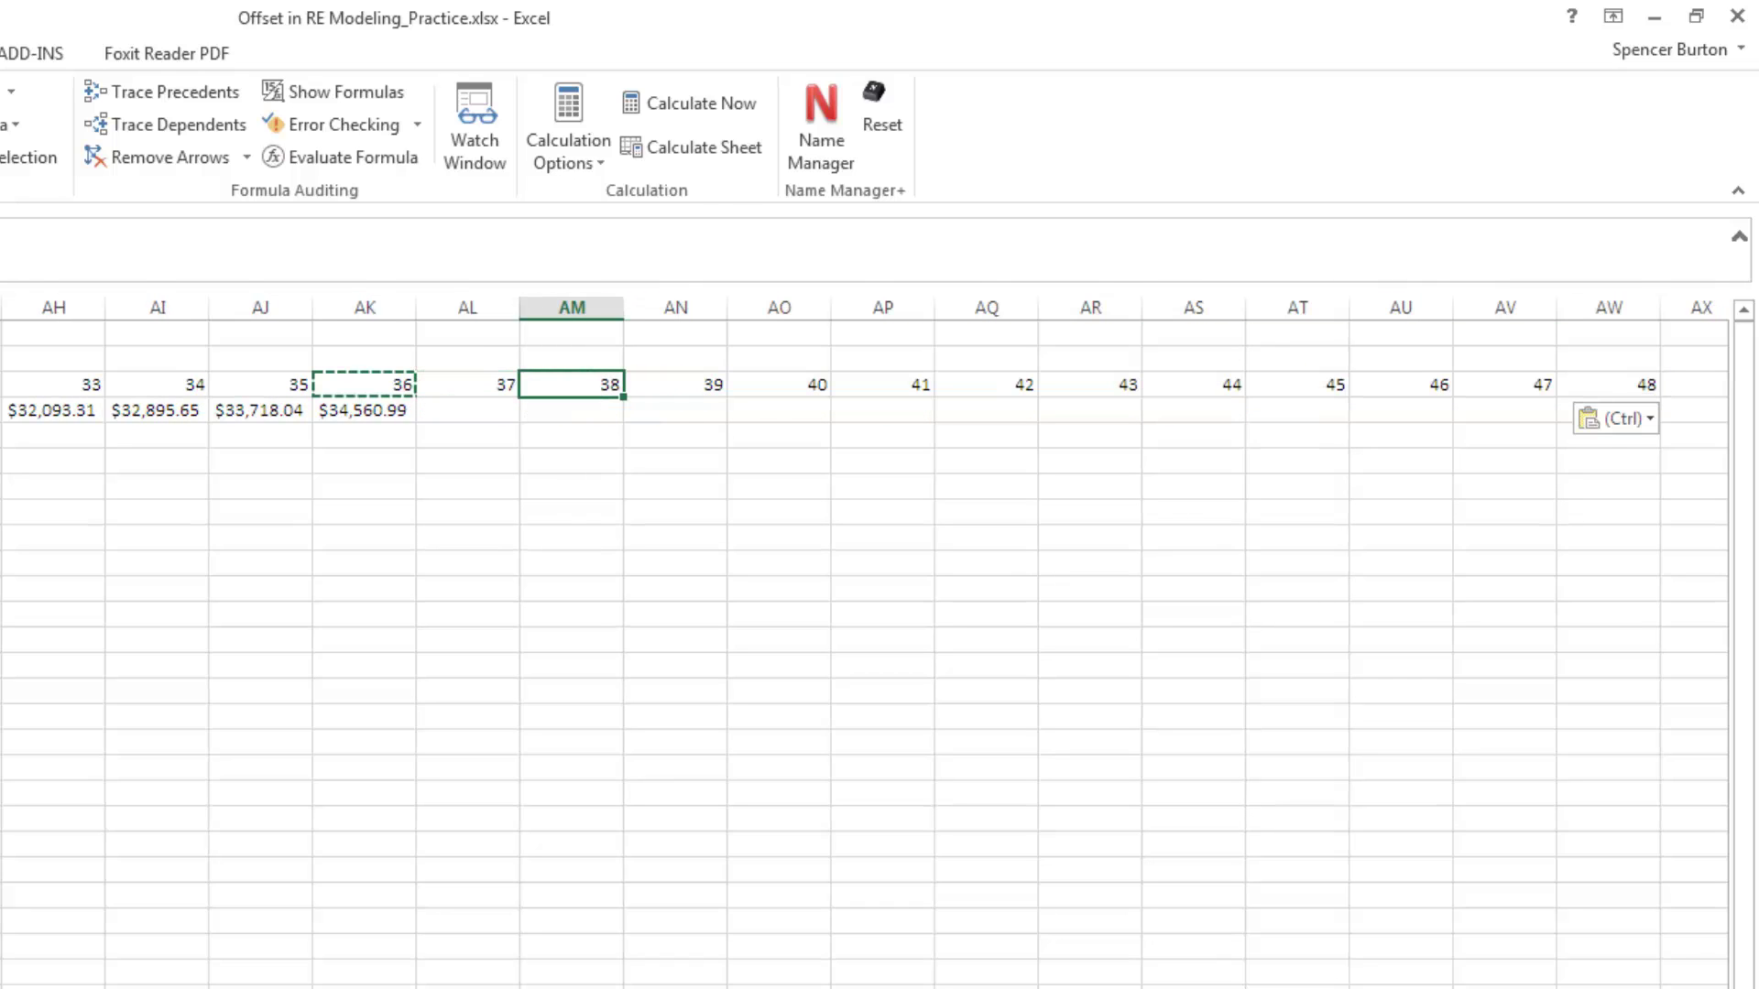
pyautogui.press('Left')
# Step: Copy AK4's NOI growth formula into AL4:AW4, reaching $46,480.69 at month 48
pyautogui.press('Down')
pyautogui.press('Left')
pyautogui.hotkey('ctrl', 'c')
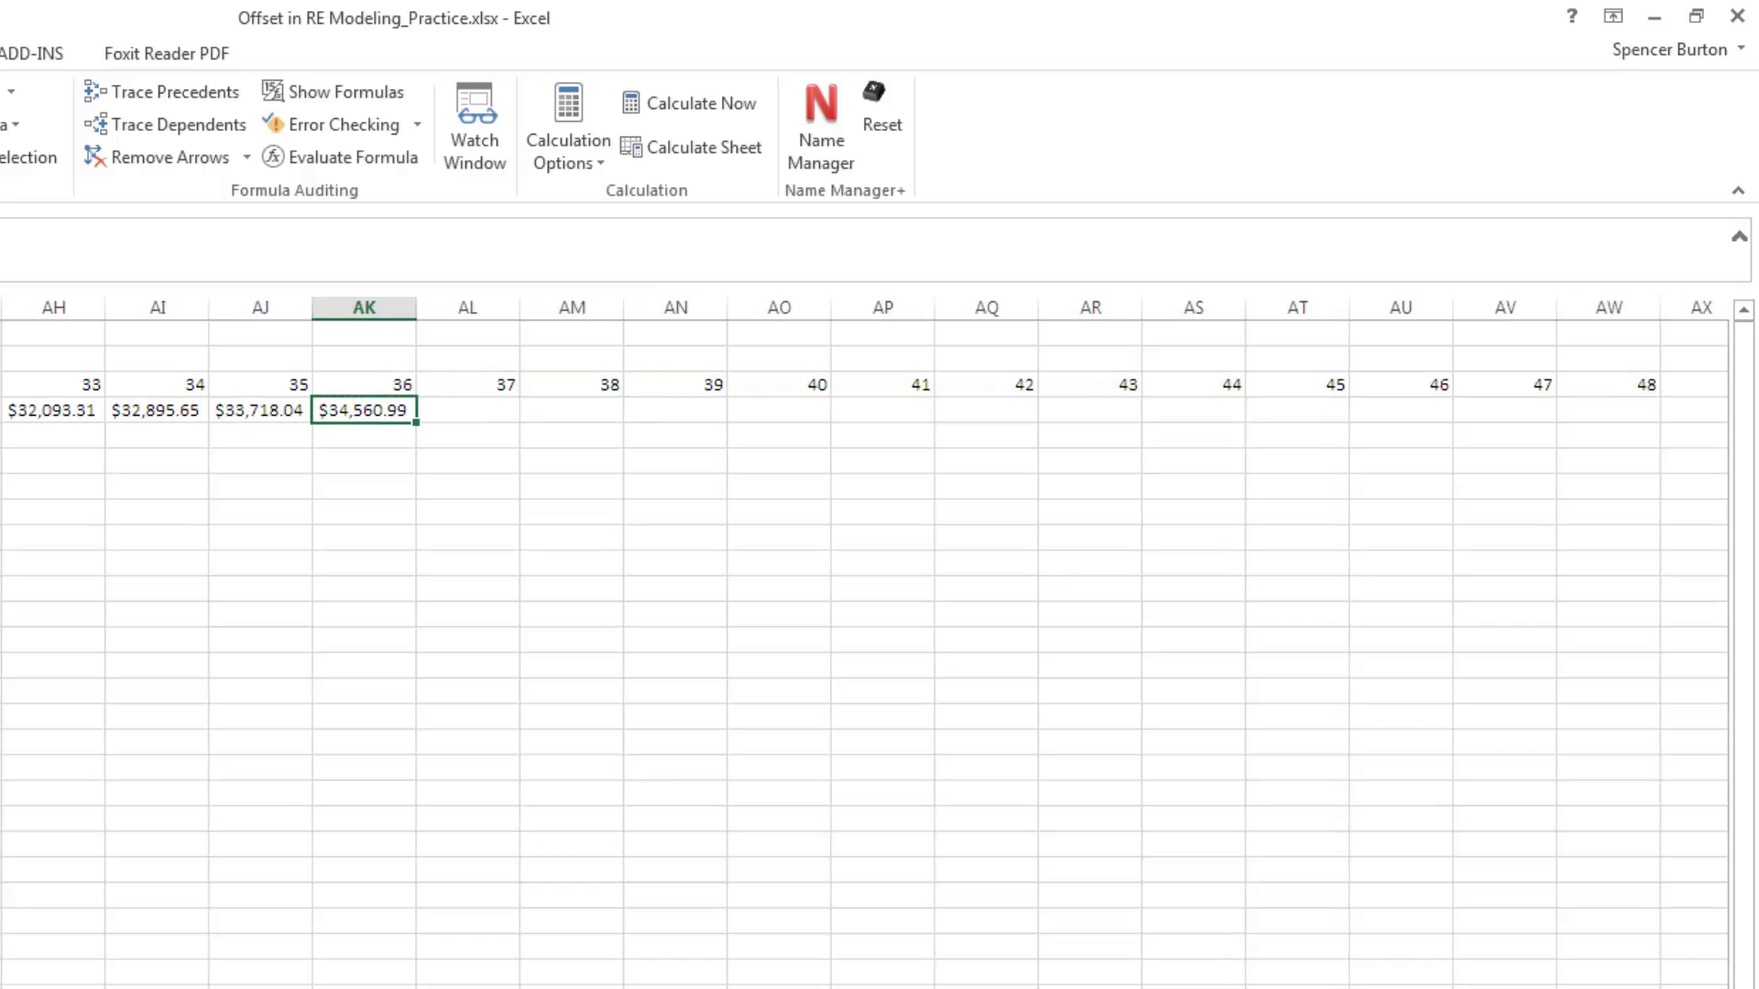
pyautogui.press('Right')
pyautogui.press('Right')
pyautogui.press('Right')
pyautogui.press('Right')
pyautogui.press('Right')
pyautogui.press('Right')
pyautogui.press('Right')
pyautogui.press('Right')
pyautogui.press('Right')
pyautogui.press('Right')
pyautogui.press('Right')
pyautogui.press('Right')
pyautogui.hotkey('shift', 'Left')
pyautogui.hotkey('shift', 'Left')
pyautogui.hotkey('shift', 'Left')
pyautogui.hotkey('shift', 'Left')
pyautogui.hotkey('shift', 'Left')
pyautogui.hotkey('shift', 'Left')
pyautogui.hotkey('shift', 'Left')
pyautogui.hotkey('shift', 'Left')
pyautogui.hotkey('shift', 'Left')
pyautogui.hotkey('shift', 'Left')
pyautogui.hotkey('shift', 'Left')
pyautogui.hotkey('shift', 'Left')
pyautogui.hotkey('shift', 'Right')
pyautogui.hotkey('ctrl', 'v')
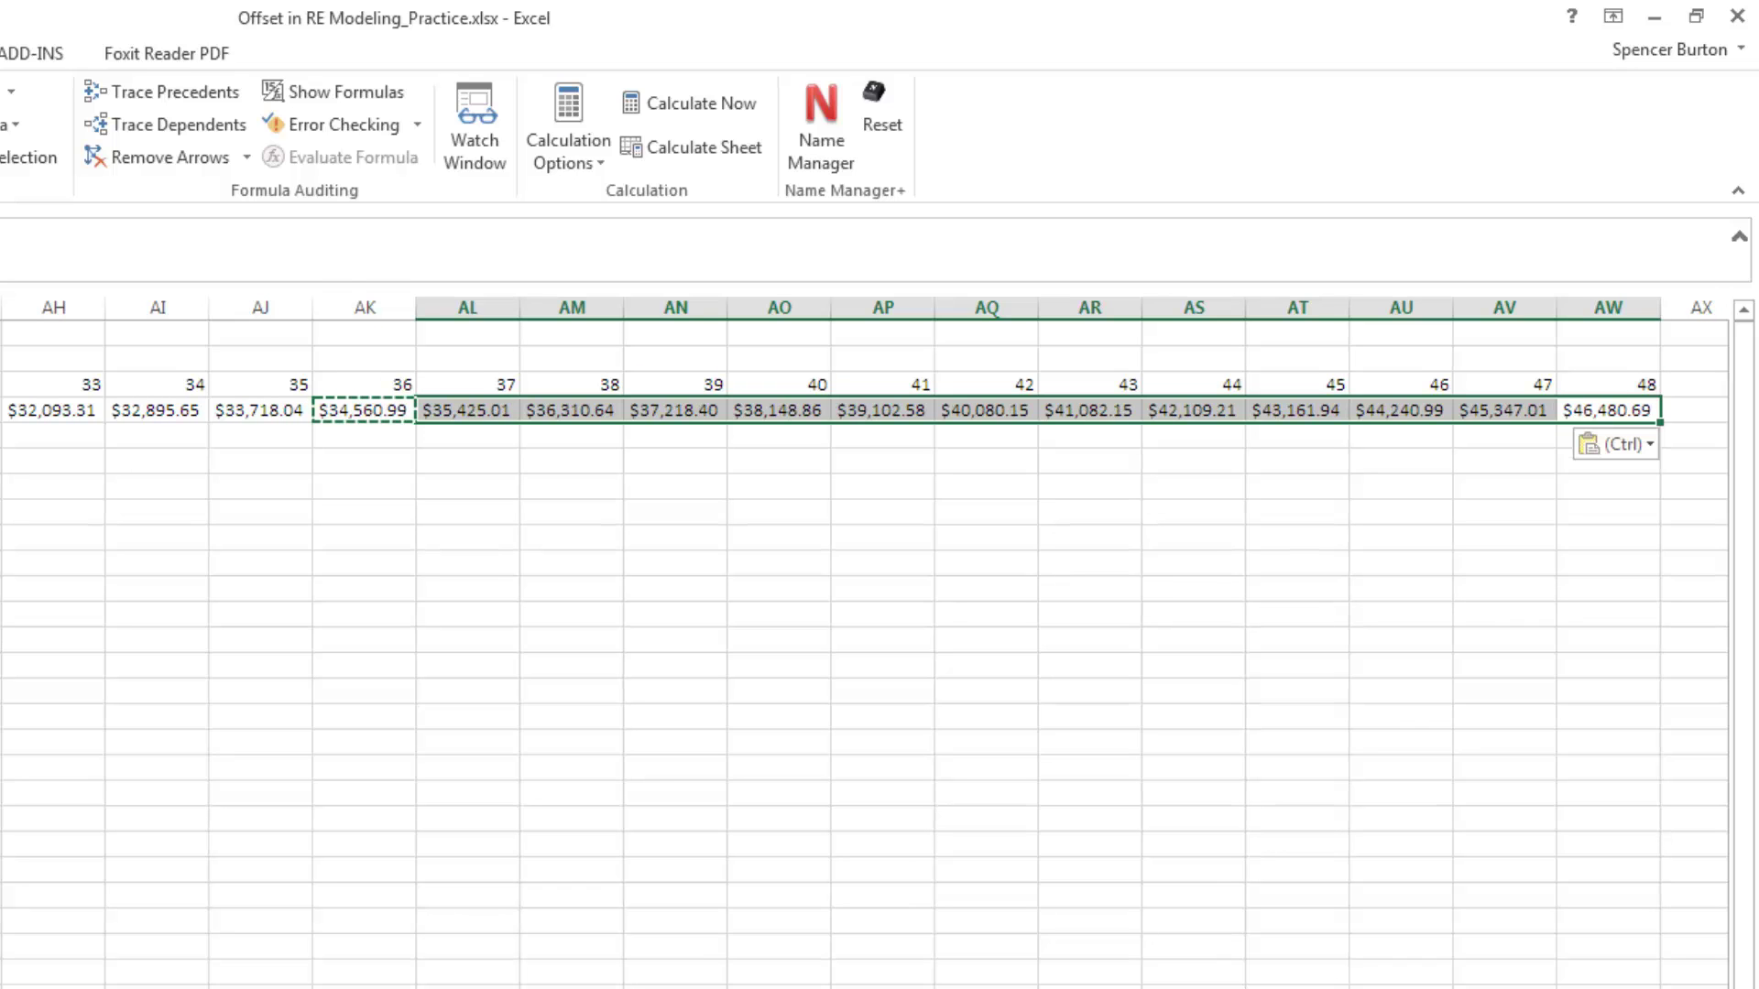
pyautogui.click(1608, 410)
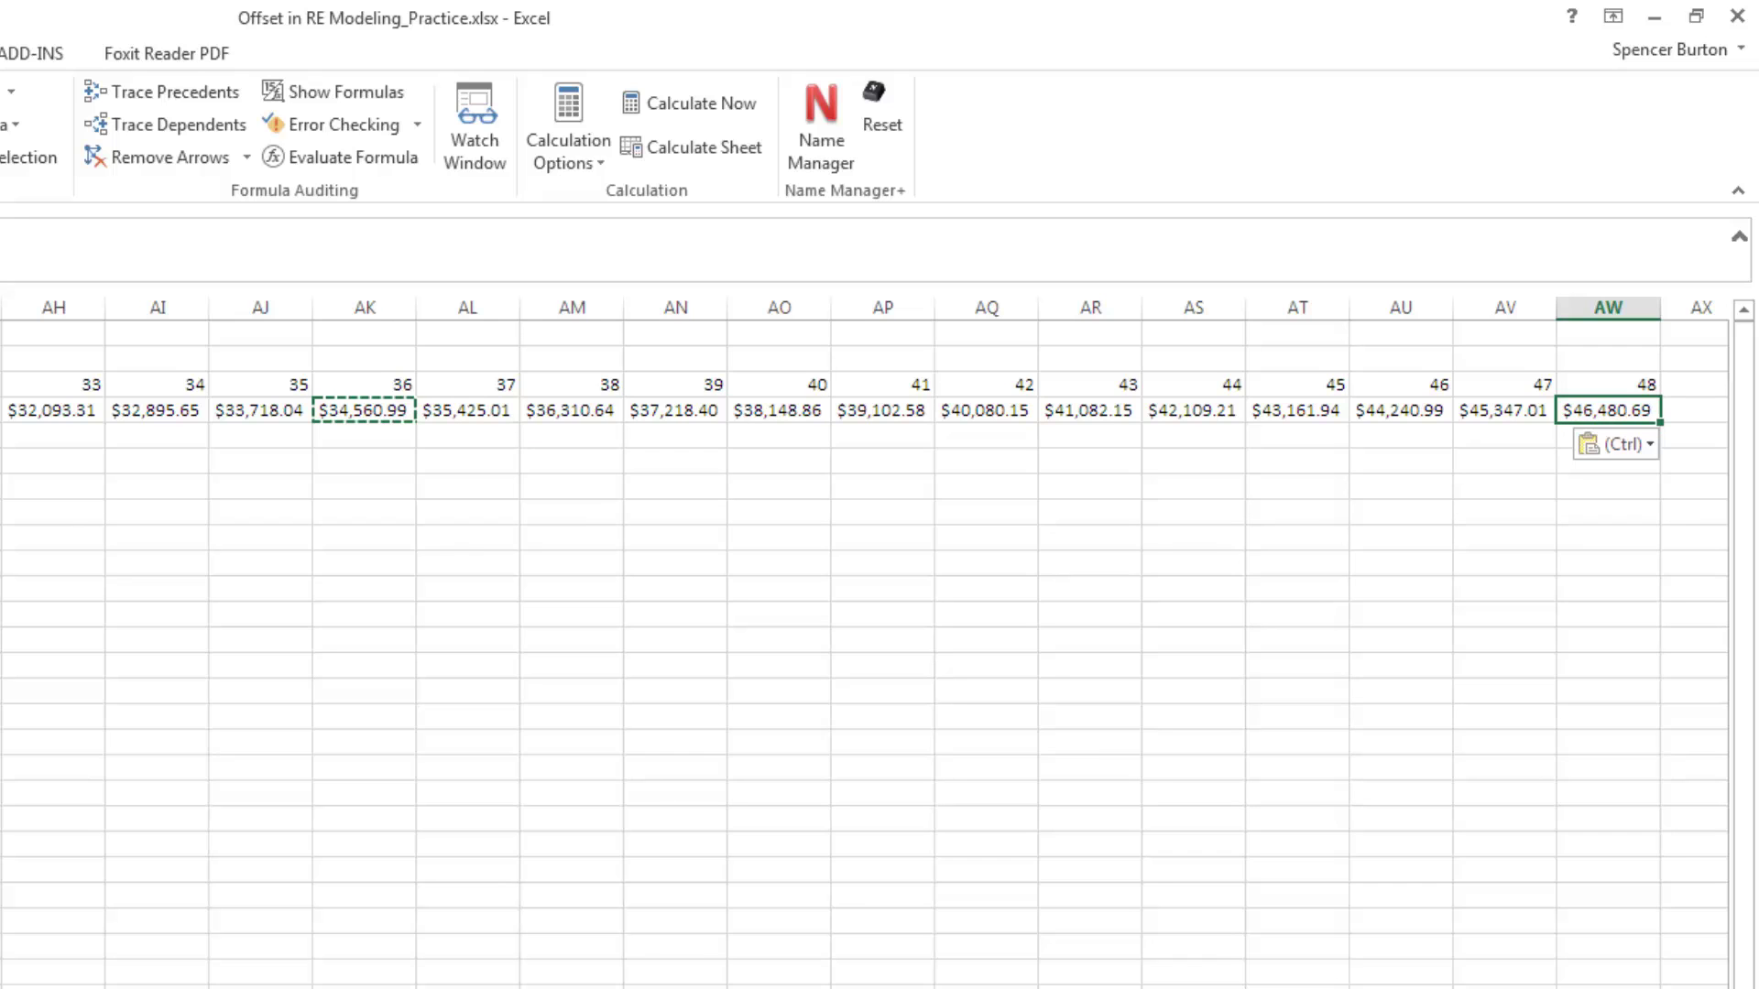
pyautogui.press('Left')
pyautogui.press('Left')
pyautogui.press('Left')
pyautogui.press('Left')
pyautogui.press('Left')
pyautogui.press('Left')
pyautogui.press('Left')
pyautogui.press('Left')
pyautogui.press('Left')
pyautogui.press('Left')
pyautogui.press('Left')
pyautogui.press('Left')
pyautogui.press('Left')
pyautogui.press('Left')
pyautogui.press('Left')
pyautogui.press('Left')
pyautogui.press('Left')
pyautogui.press('Left')
pyautogui.press('Left')
pyautogui.press('Left')
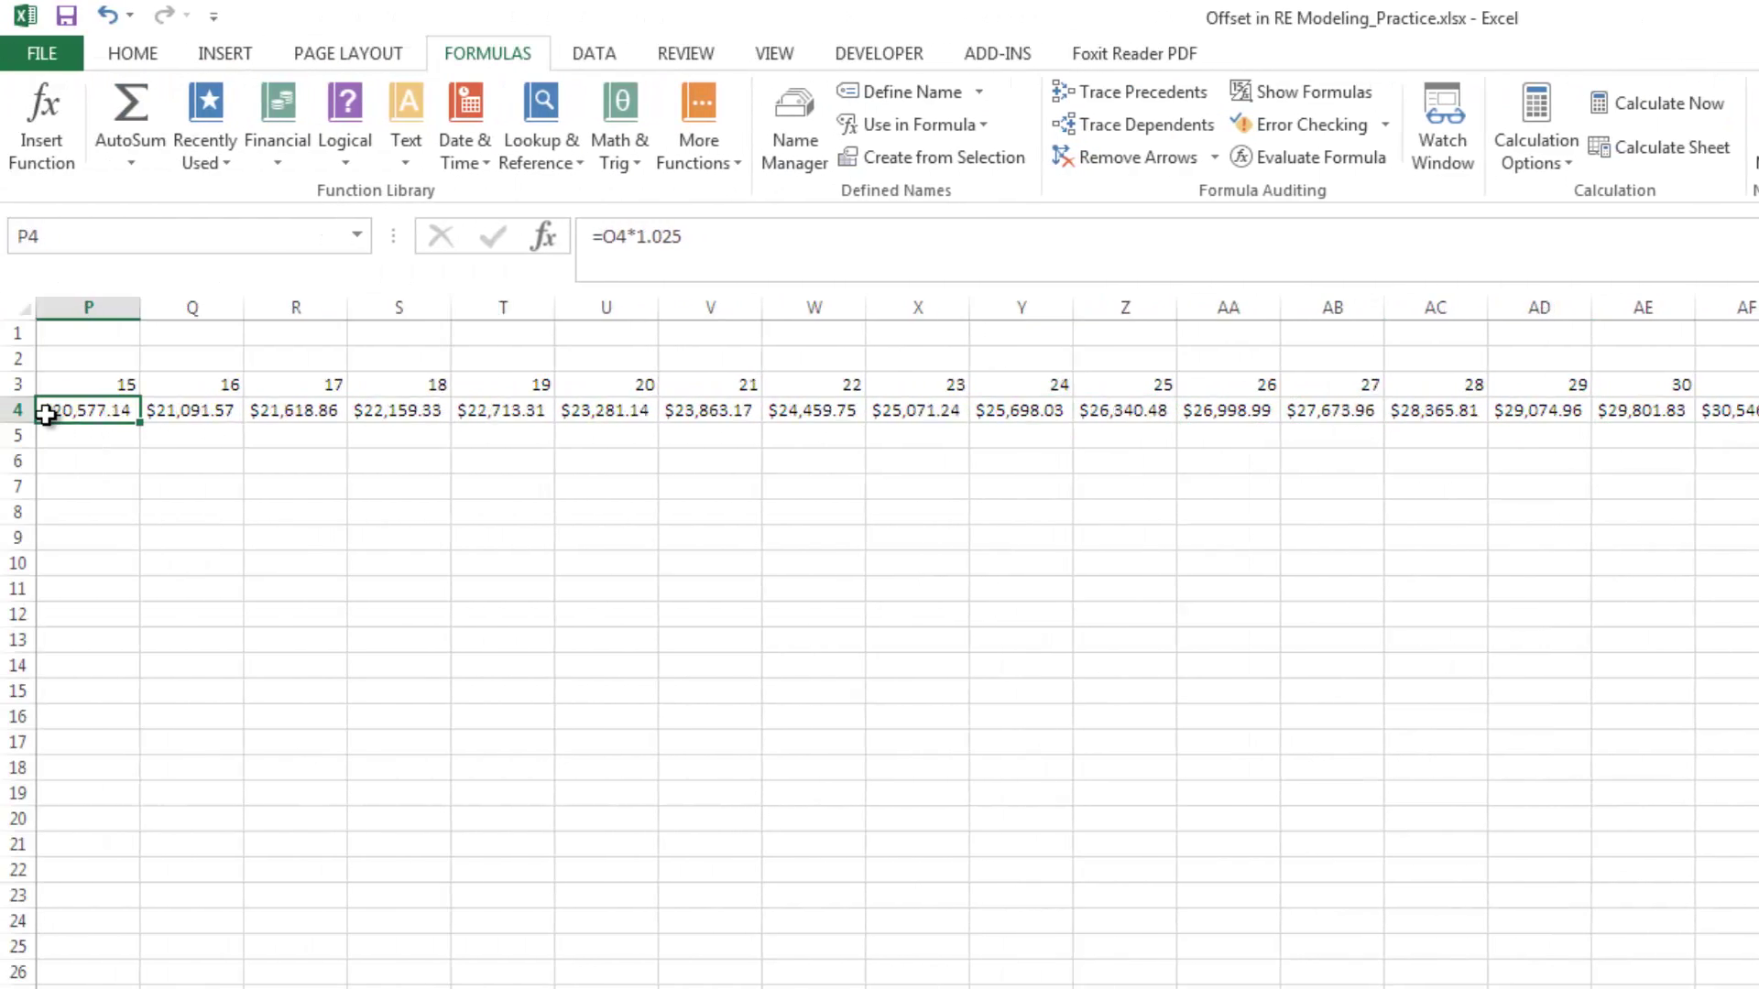
# Step: Compare the 36-month total in B7 with the updated dynamic result in B9
pyautogui.press('Left')
pyautogui.press('Left')
pyautogui.press('Left')
pyautogui.press('Left')
pyautogui.press('Left')
pyautogui.press('Left')
pyautogui.press('Left')
pyautogui.press('Left')
pyautogui.press('Left')
pyautogui.press('Left')
pyautogui.press('Left')
pyautogui.press('Left')
pyautogui.press('Left')
pyautogui.press('Left')
pyautogui.press('Left')
pyautogui.press('Down')
pyautogui.press('Down')
pyautogui.press('Down')
pyautogui.press('Down')
pyautogui.press('Down')
pyautogui.press('Right')
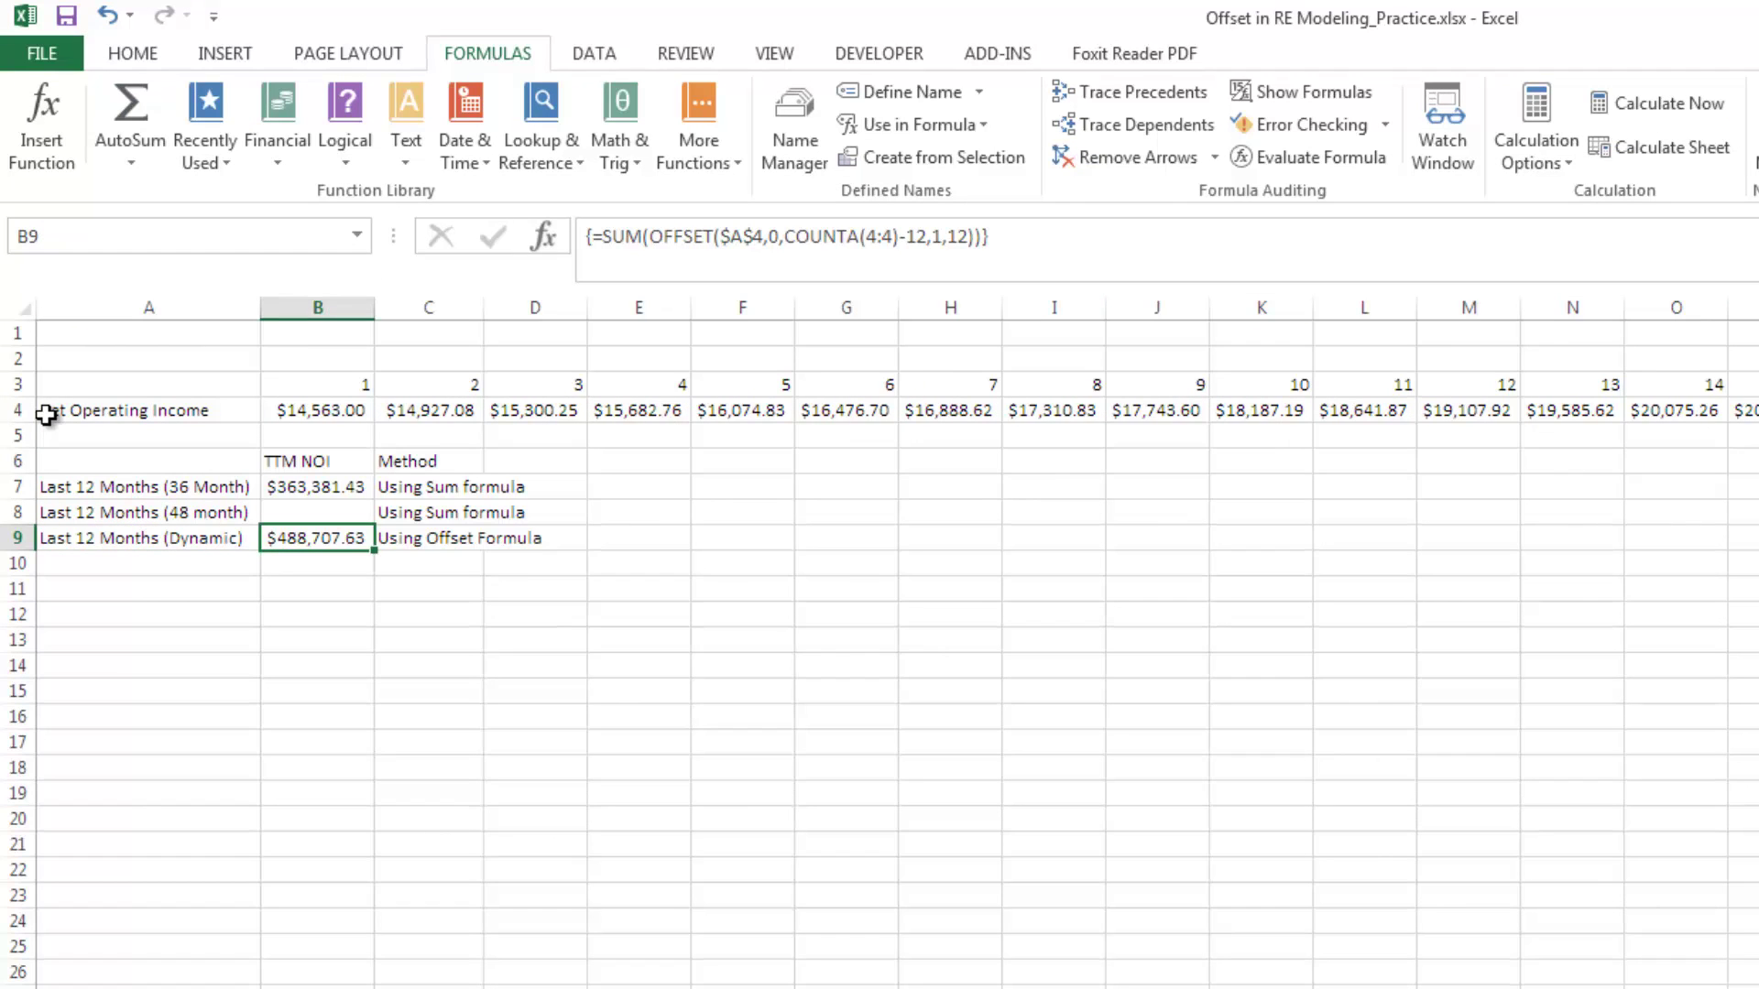
pyautogui.press('Up')
pyautogui.press('Up')
pyautogui.press('Down')
pyautogui.press('Down')
pyautogui.press('Up')
pyautogui.press('Up')
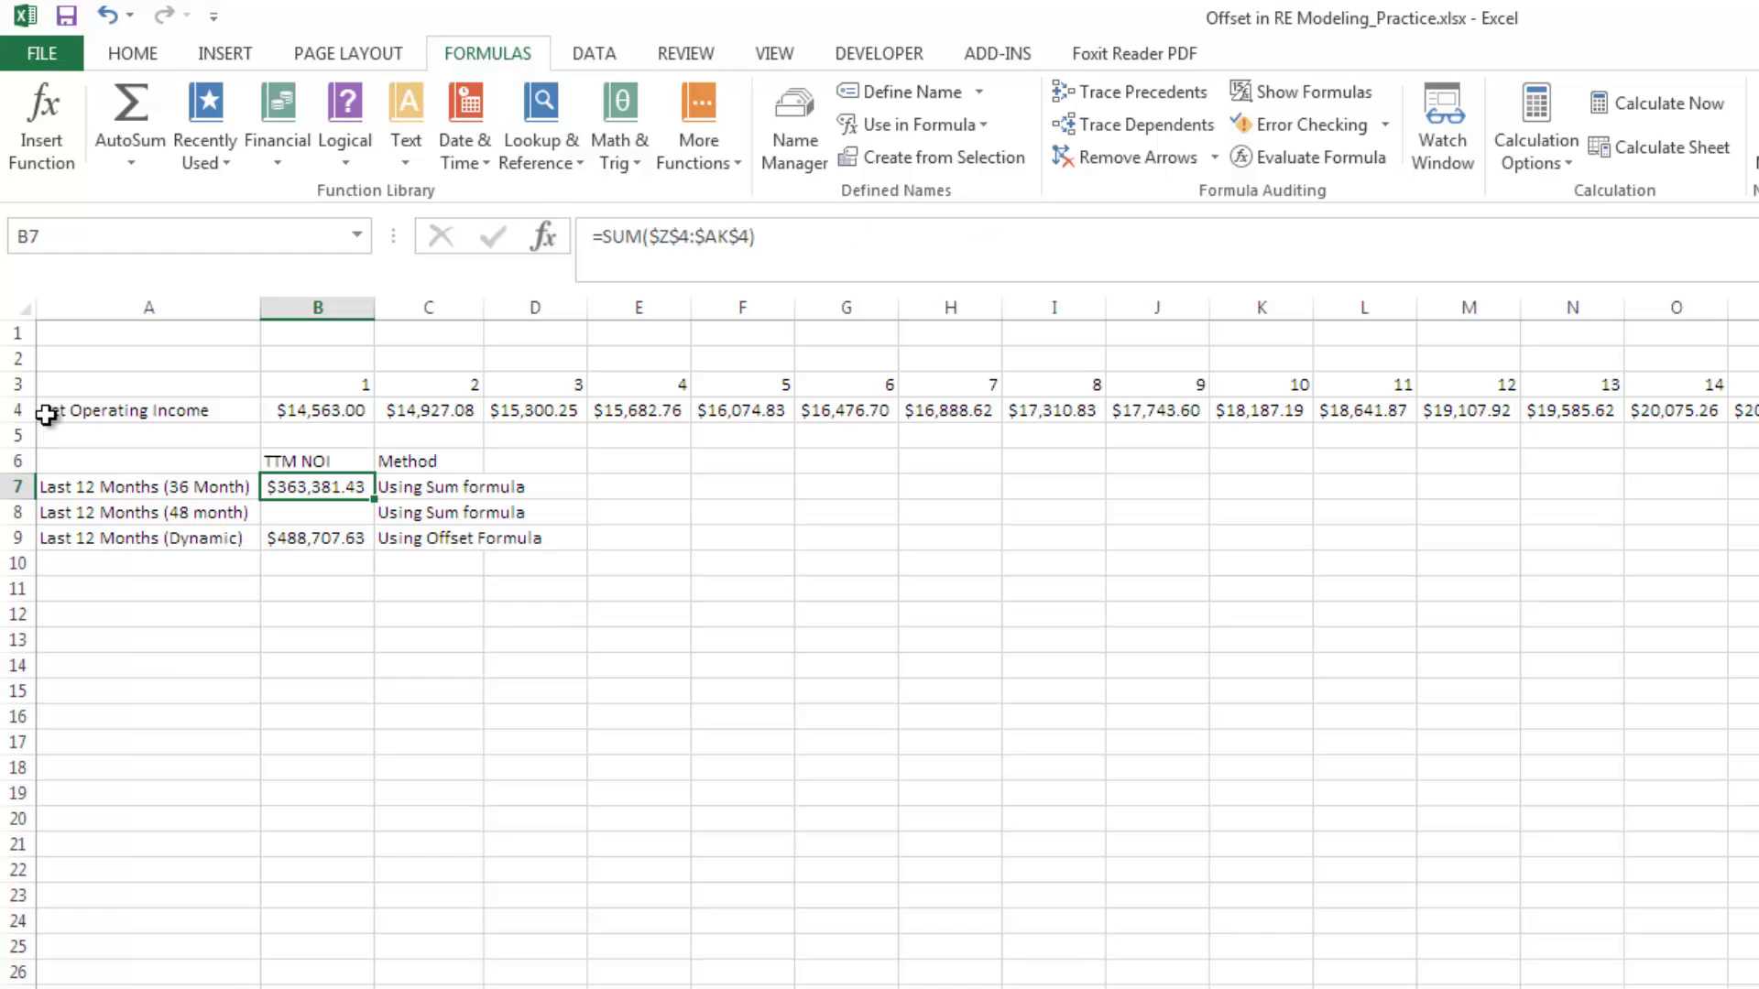
pyautogui.press('Down')
# Step: Enter =SUM of AL4:AW4 in B8 for the 48-month TTM, $488,707.63, matching B9
pyautogui.write('=sum(')
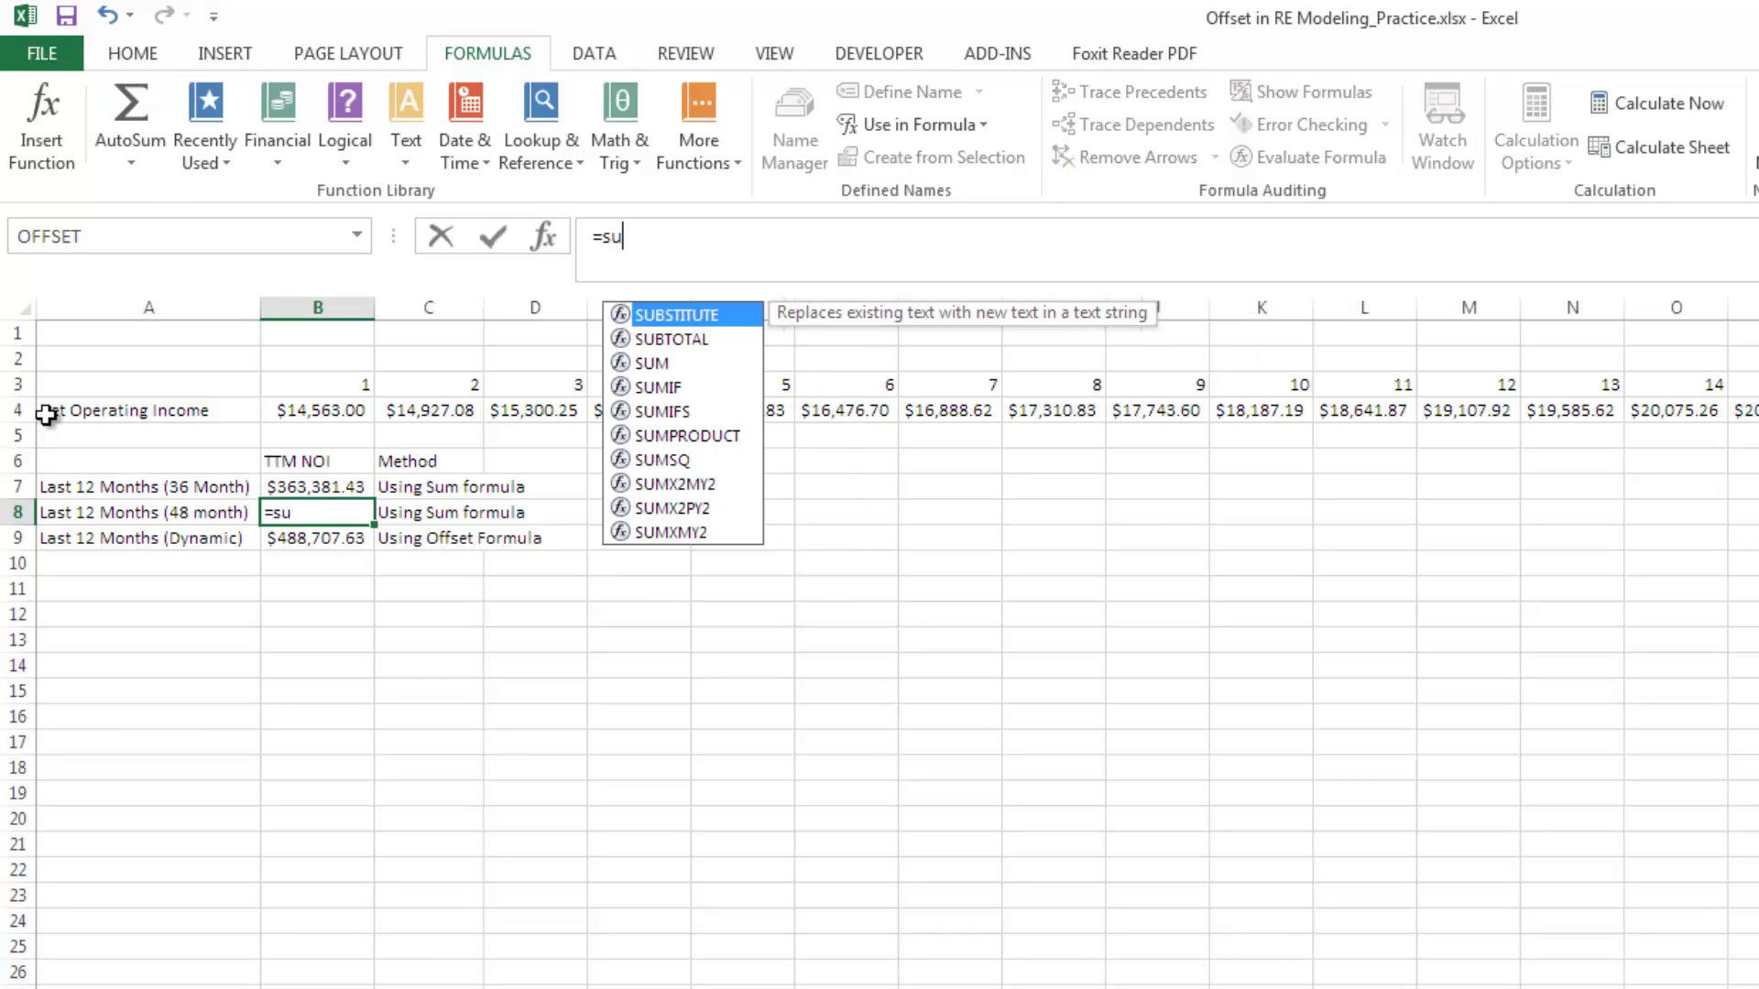
pyautogui.press('Up')
pyautogui.press('Up')
pyautogui.press('Up')
pyautogui.press('Up')
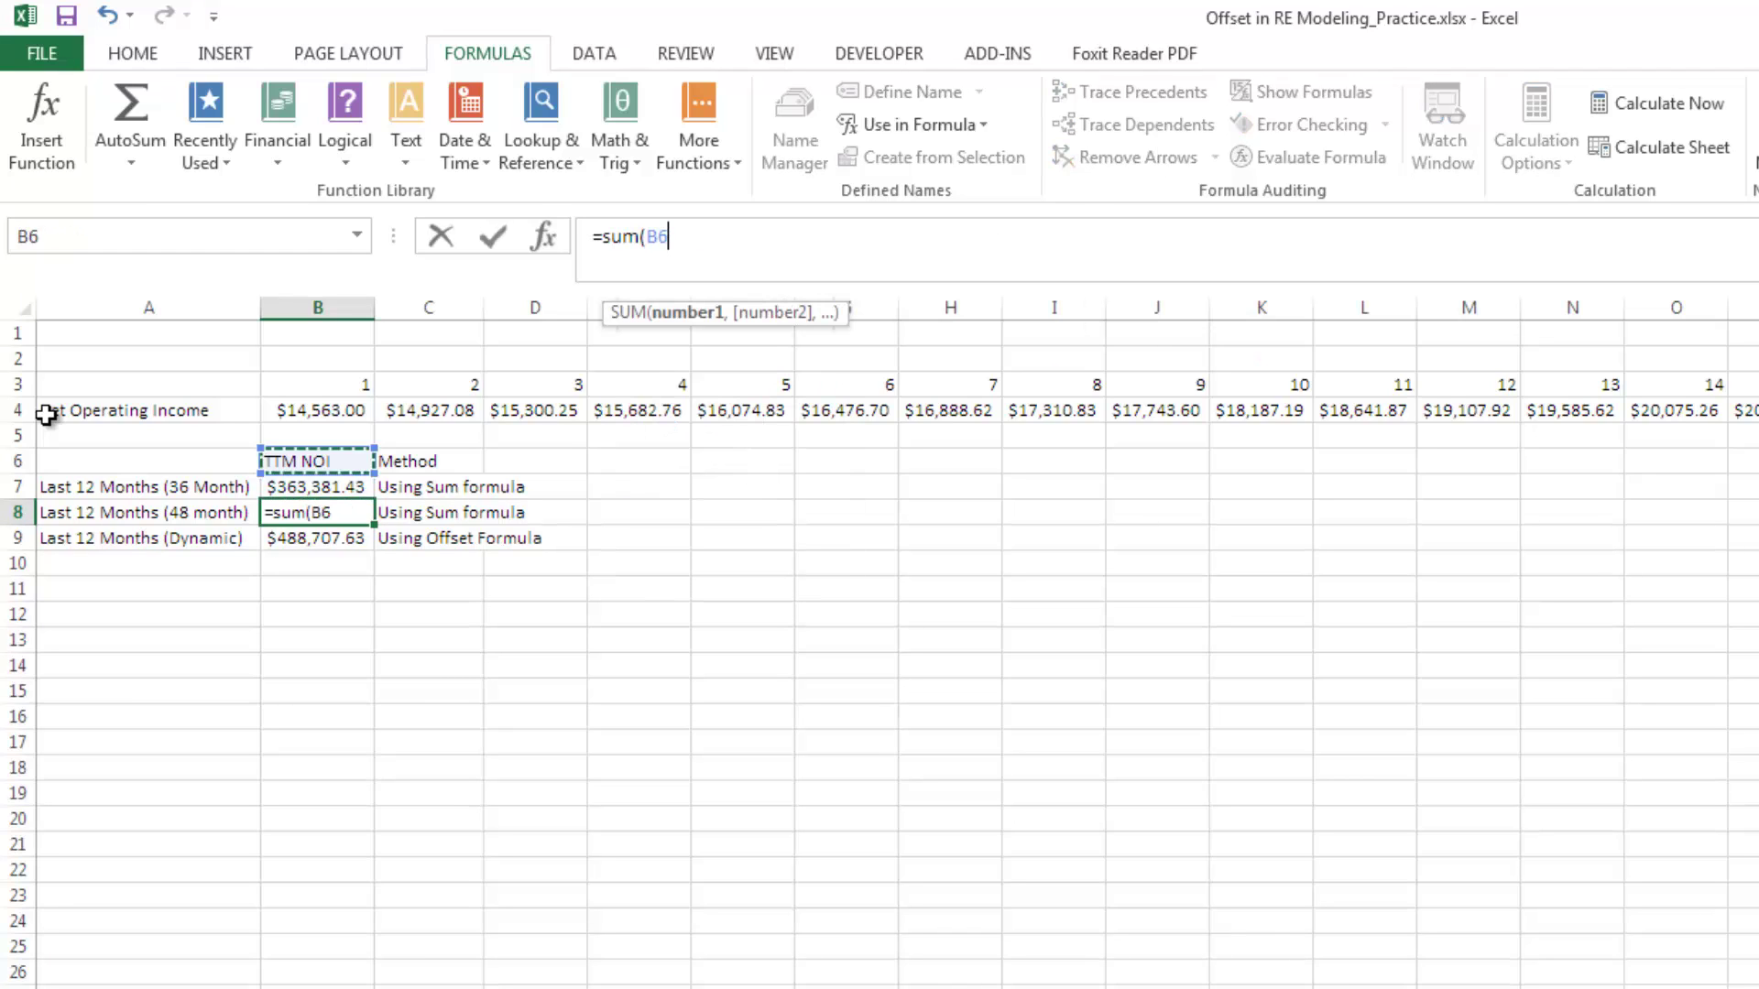
pyautogui.press('Right')
pyautogui.press('Right')
pyautogui.press('Right')
pyautogui.press('Right')
pyautogui.press('Right')
pyautogui.press('Right')
pyautogui.press('Right')
pyautogui.press('Right')
pyautogui.press('Right')
pyautogui.press('Right')
pyautogui.press('Right')
pyautogui.press('Right')
pyautogui.press('Right')
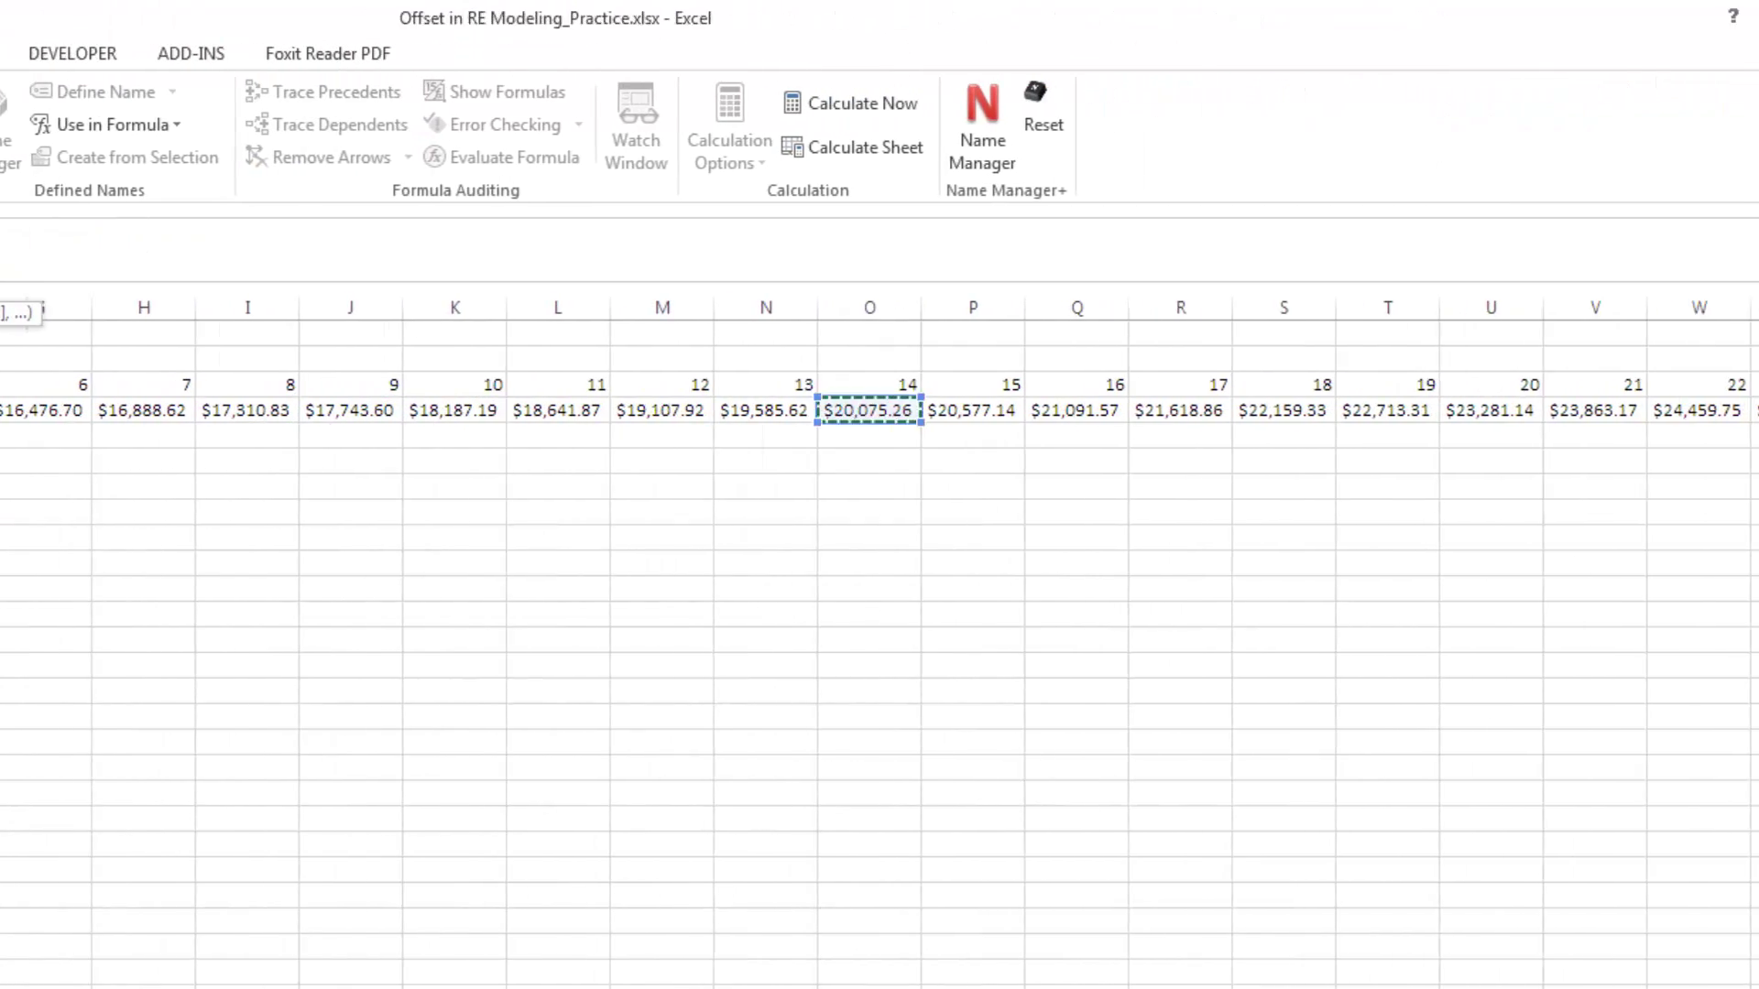
pyautogui.press('Right')
pyautogui.press('Right')
pyautogui.press('Right')
pyautogui.press('Right')
pyautogui.press('Right')
pyautogui.press('Right')
pyautogui.press('Right')
pyautogui.press('Right')
pyautogui.press('Right')
pyautogui.press('Right')
pyautogui.press('Right')
pyautogui.press('Right')
pyautogui.press('Right')
pyautogui.press('Right')
pyautogui.press('Right')
pyautogui.press('Right')
pyautogui.press('Right')
pyautogui.press('Right')
pyautogui.press('Right')
pyautogui.press('Right')
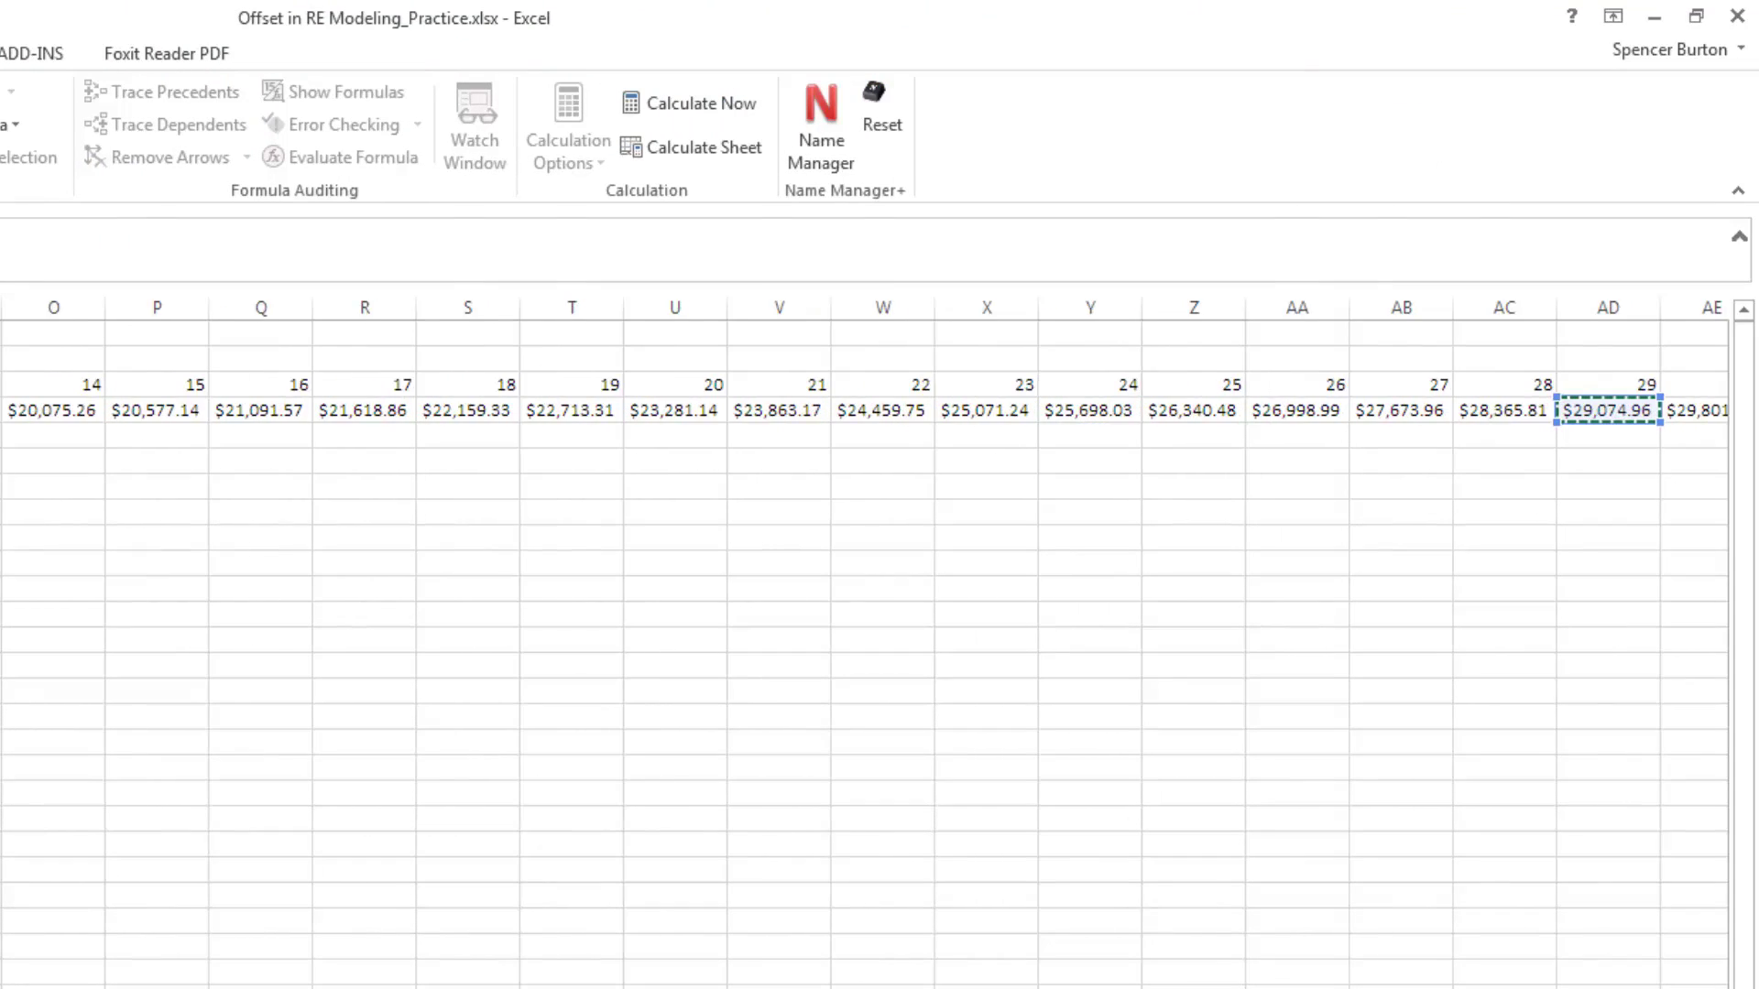
pyautogui.press('Left')
pyautogui.press('Left')
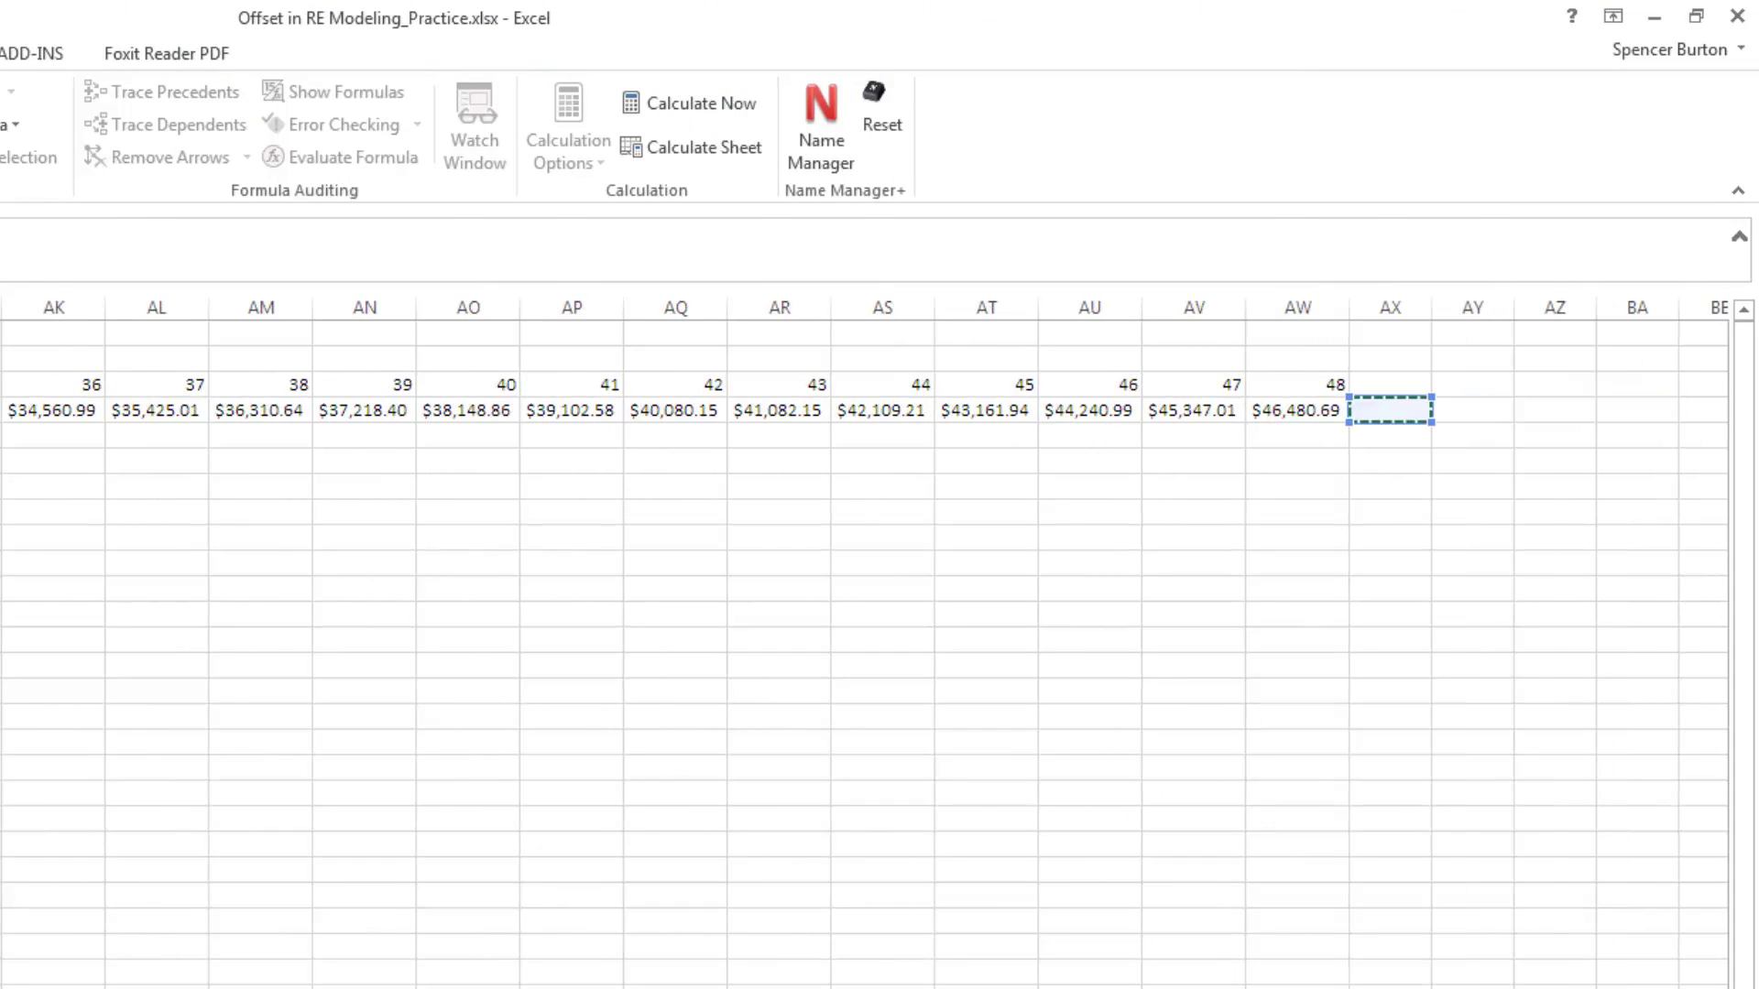
pyautogui.press('Left')
pyautogui.hotkey('shift', 'Left')
pyautogui.hotkey('shift', 'Left')
pyautogui.hotkey('shift', 'Left')
pyautogui.hotkey('shift', 'Left')
pyautogui.hotkey('shift', 'Left')
pyautogui.hotkey('shift', 'Left')
pyautogui.hotkey('shift', 'Left')
pyautogui.hotkey('shift', 'Left')
pyautogui.hotkey('shift', 'Left')
pyautogui.hotkey('shift', 'Left')
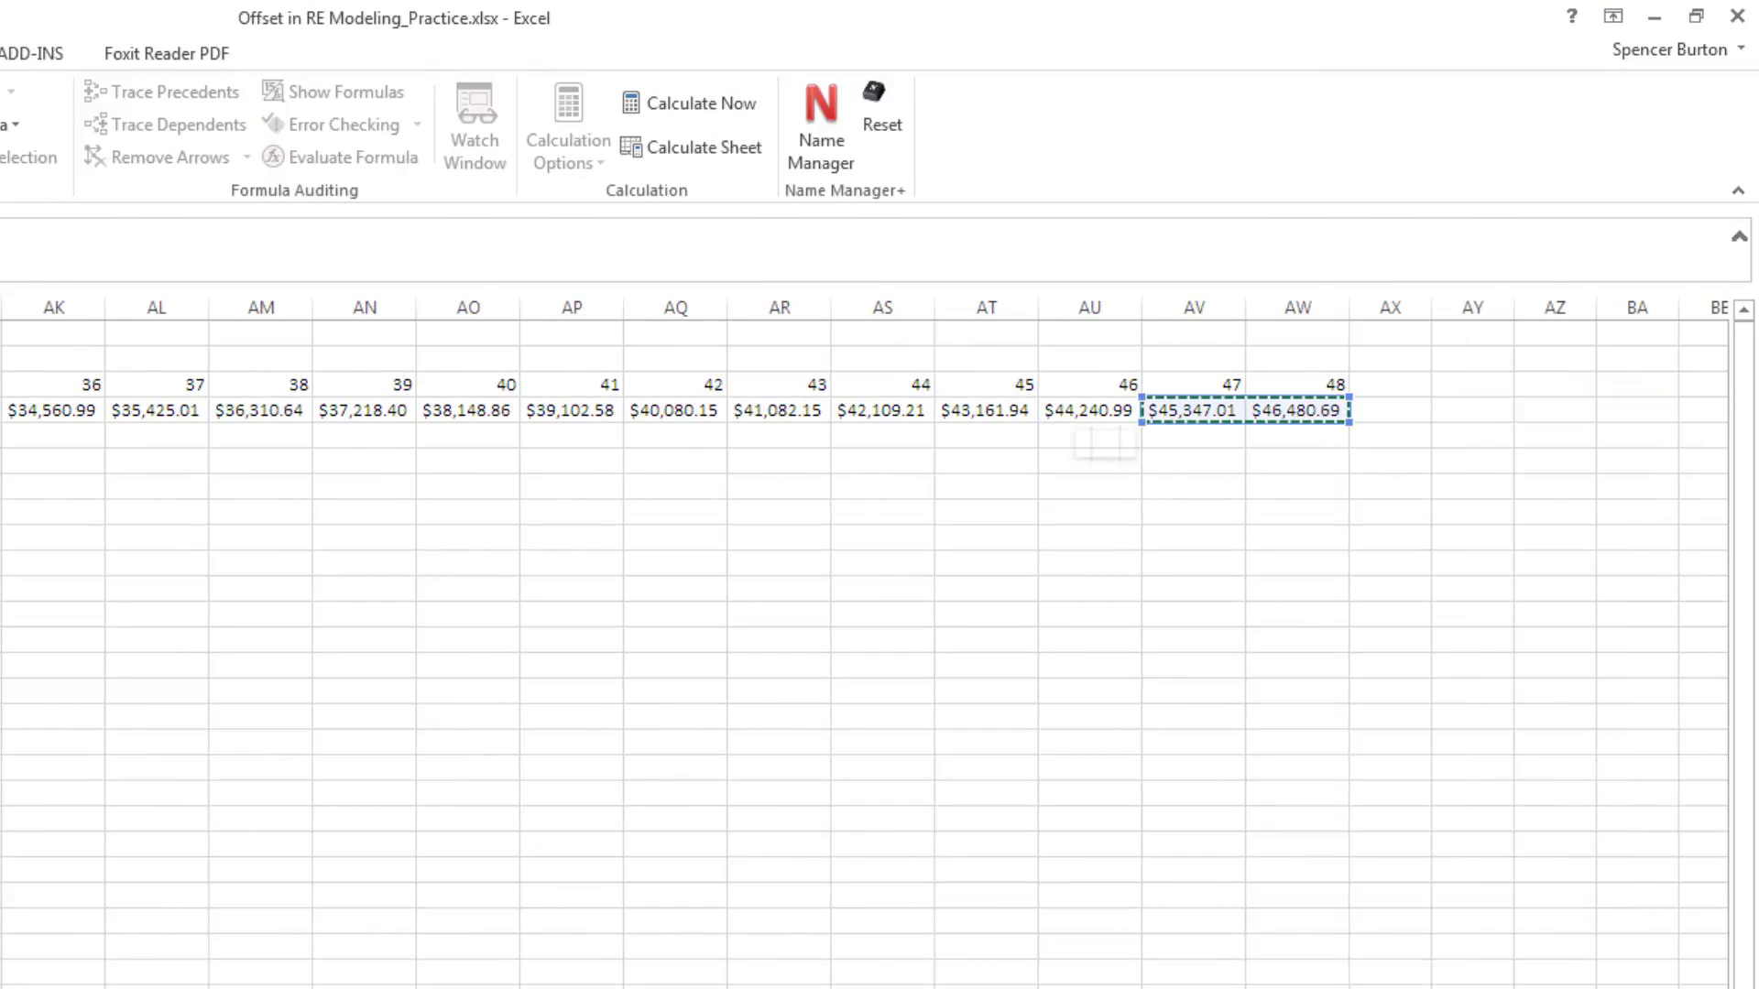
pyautogui.hotkey('shift', 'Left')
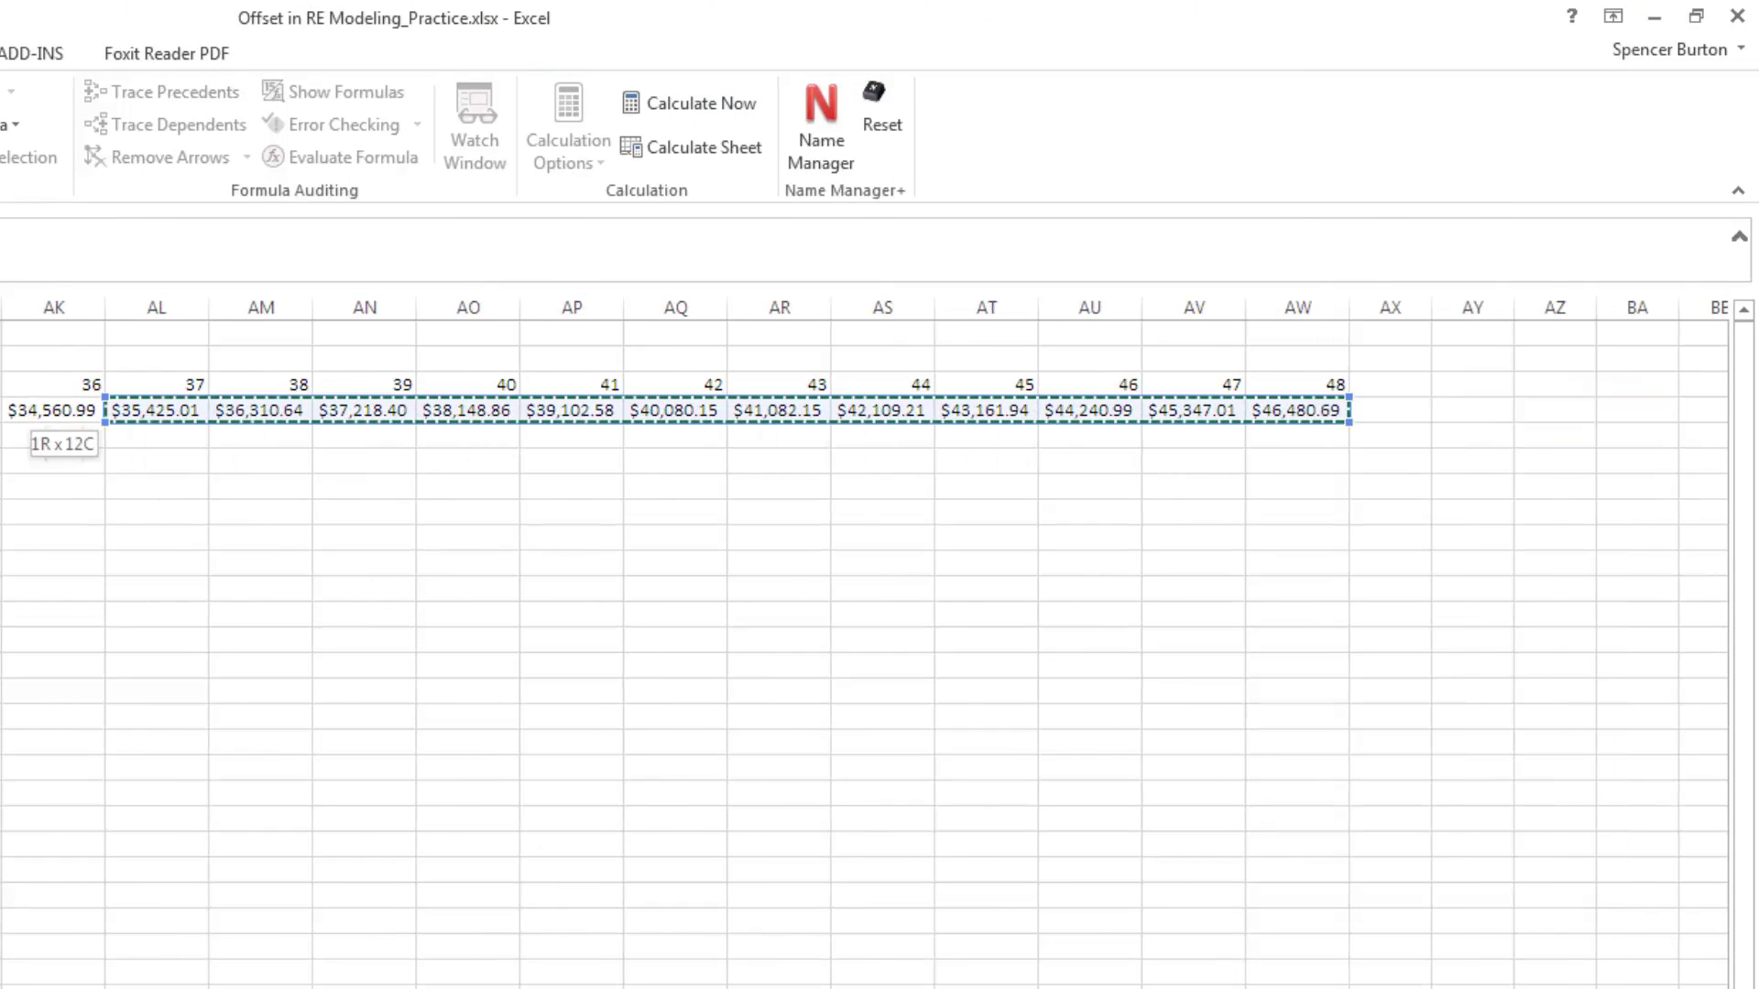
pyautogui.press('Escape')
pyautogui.press('Left')
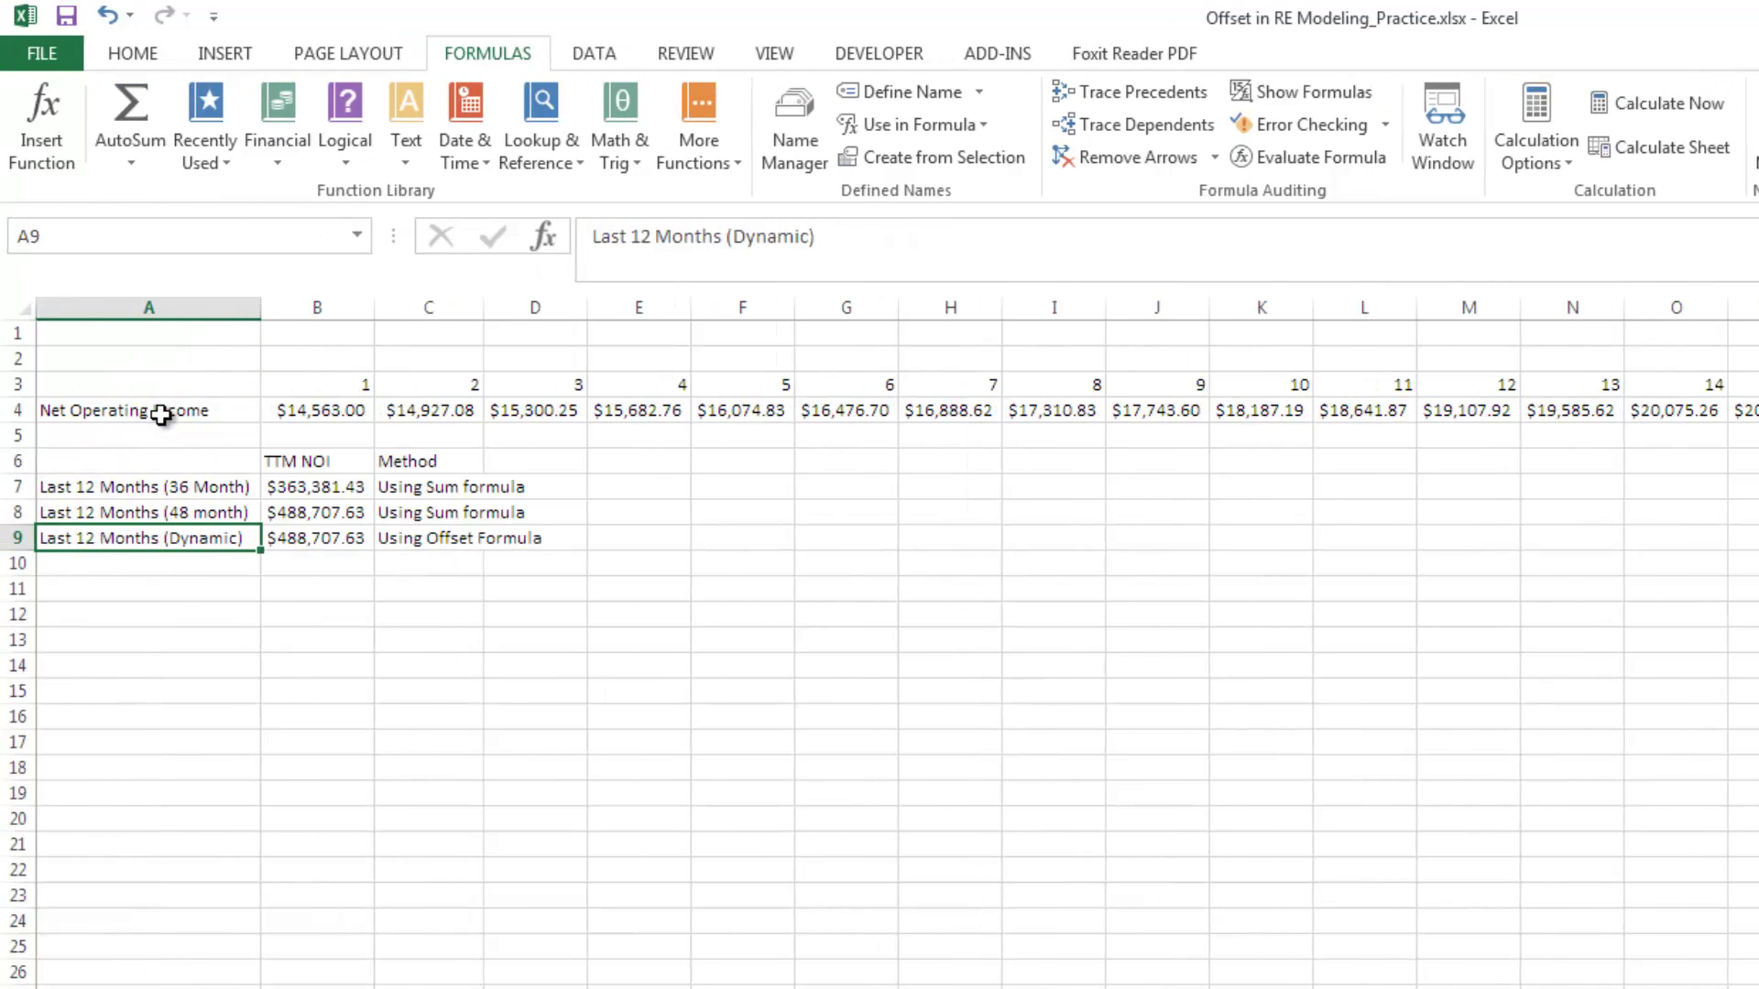
pyautogui.press('Up')
pyautogui.press('Right')
pyautogui.press('Down')
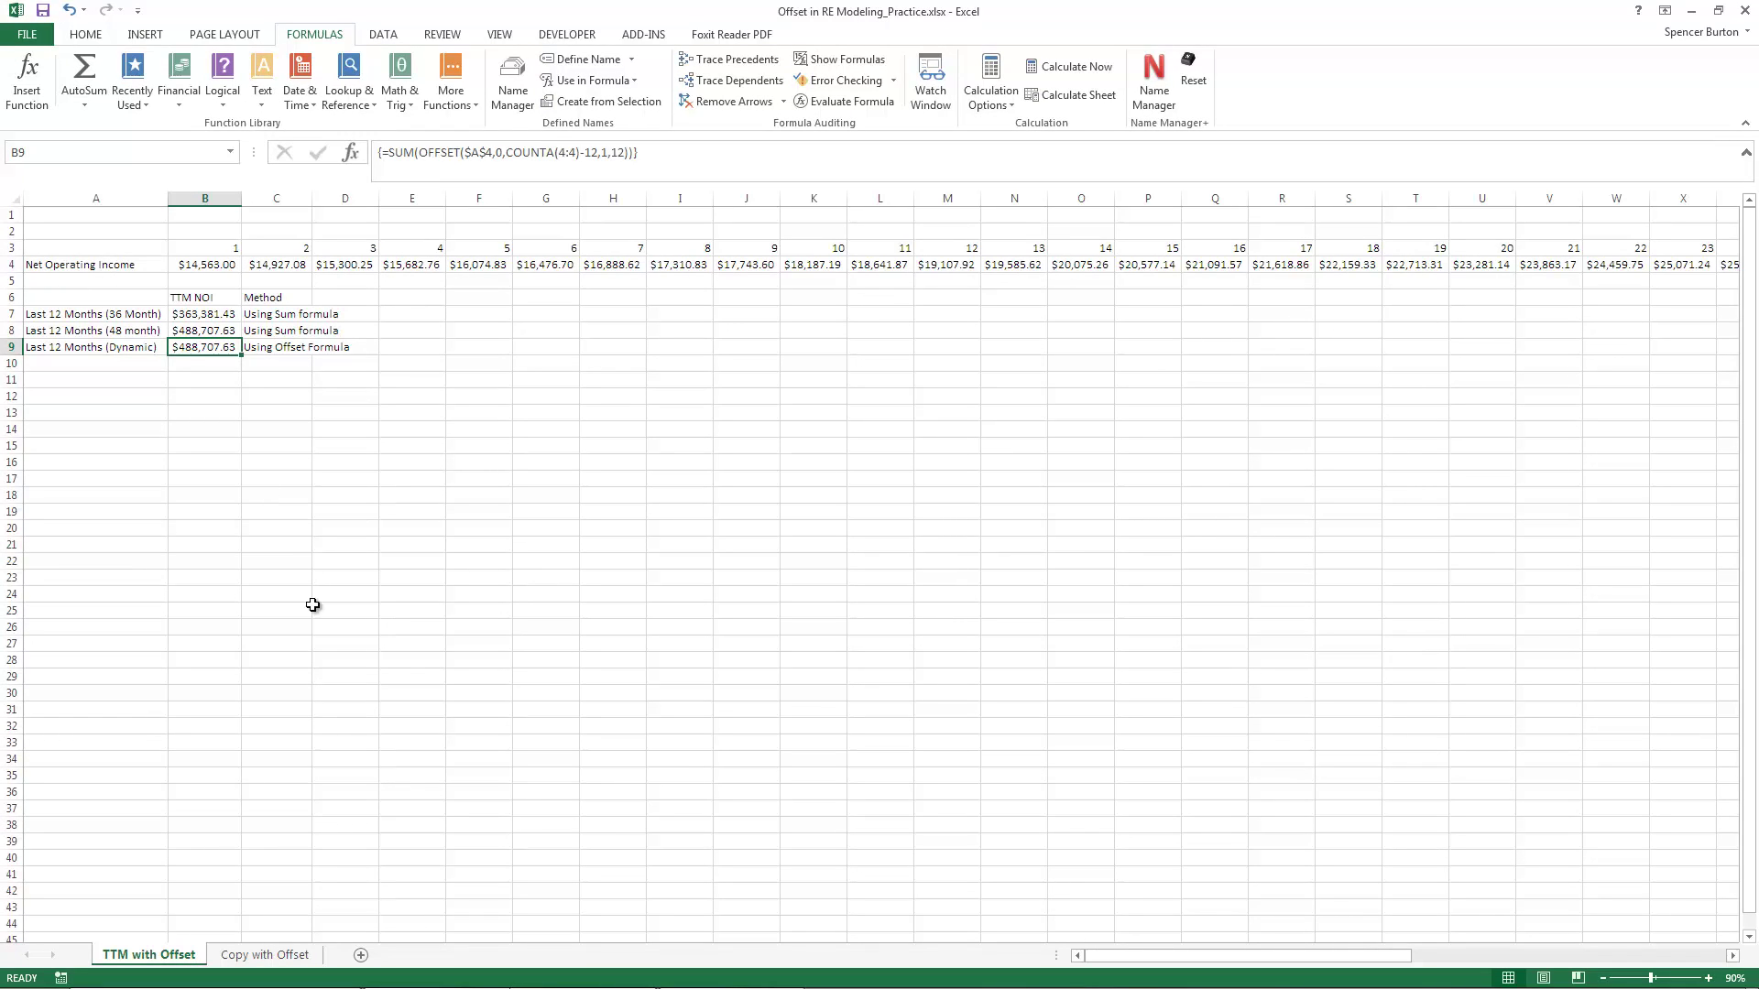
pyautogui.click(265, 958)
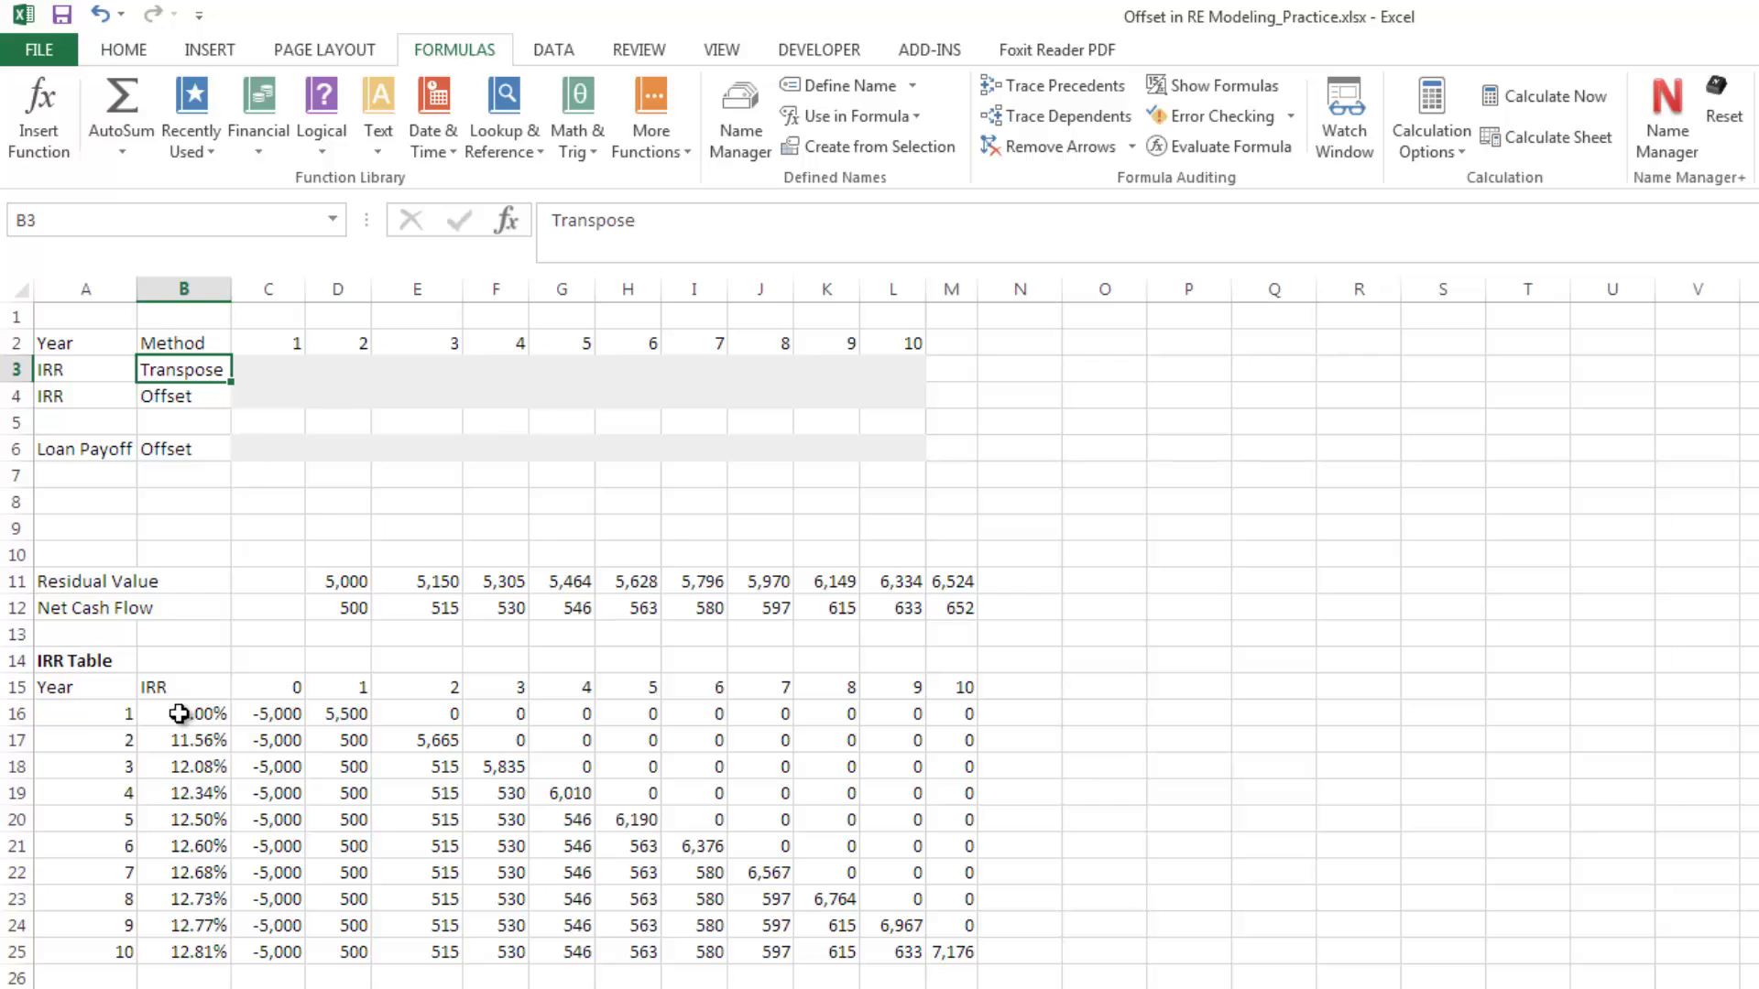
pyautogui.moveTo(179, 714); pyautogui.dragTo(180, 951)
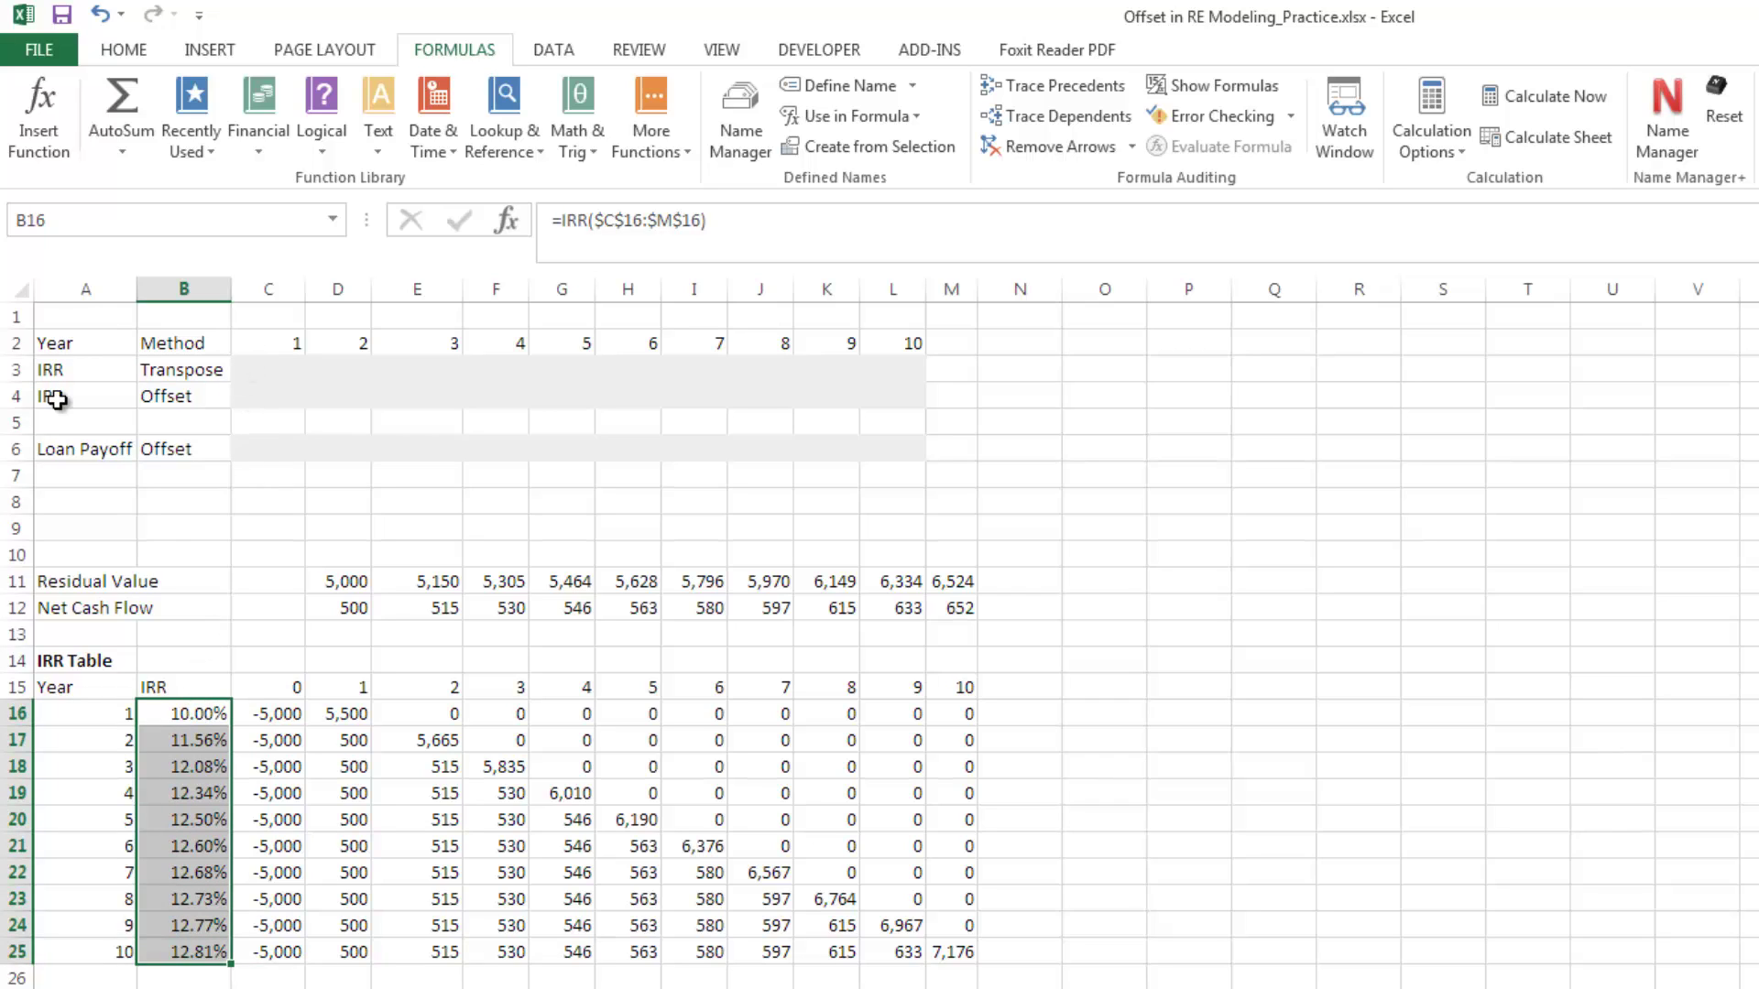
pyautogui.moveTo(263, 363); pyautogui.dragTo(885, 368)
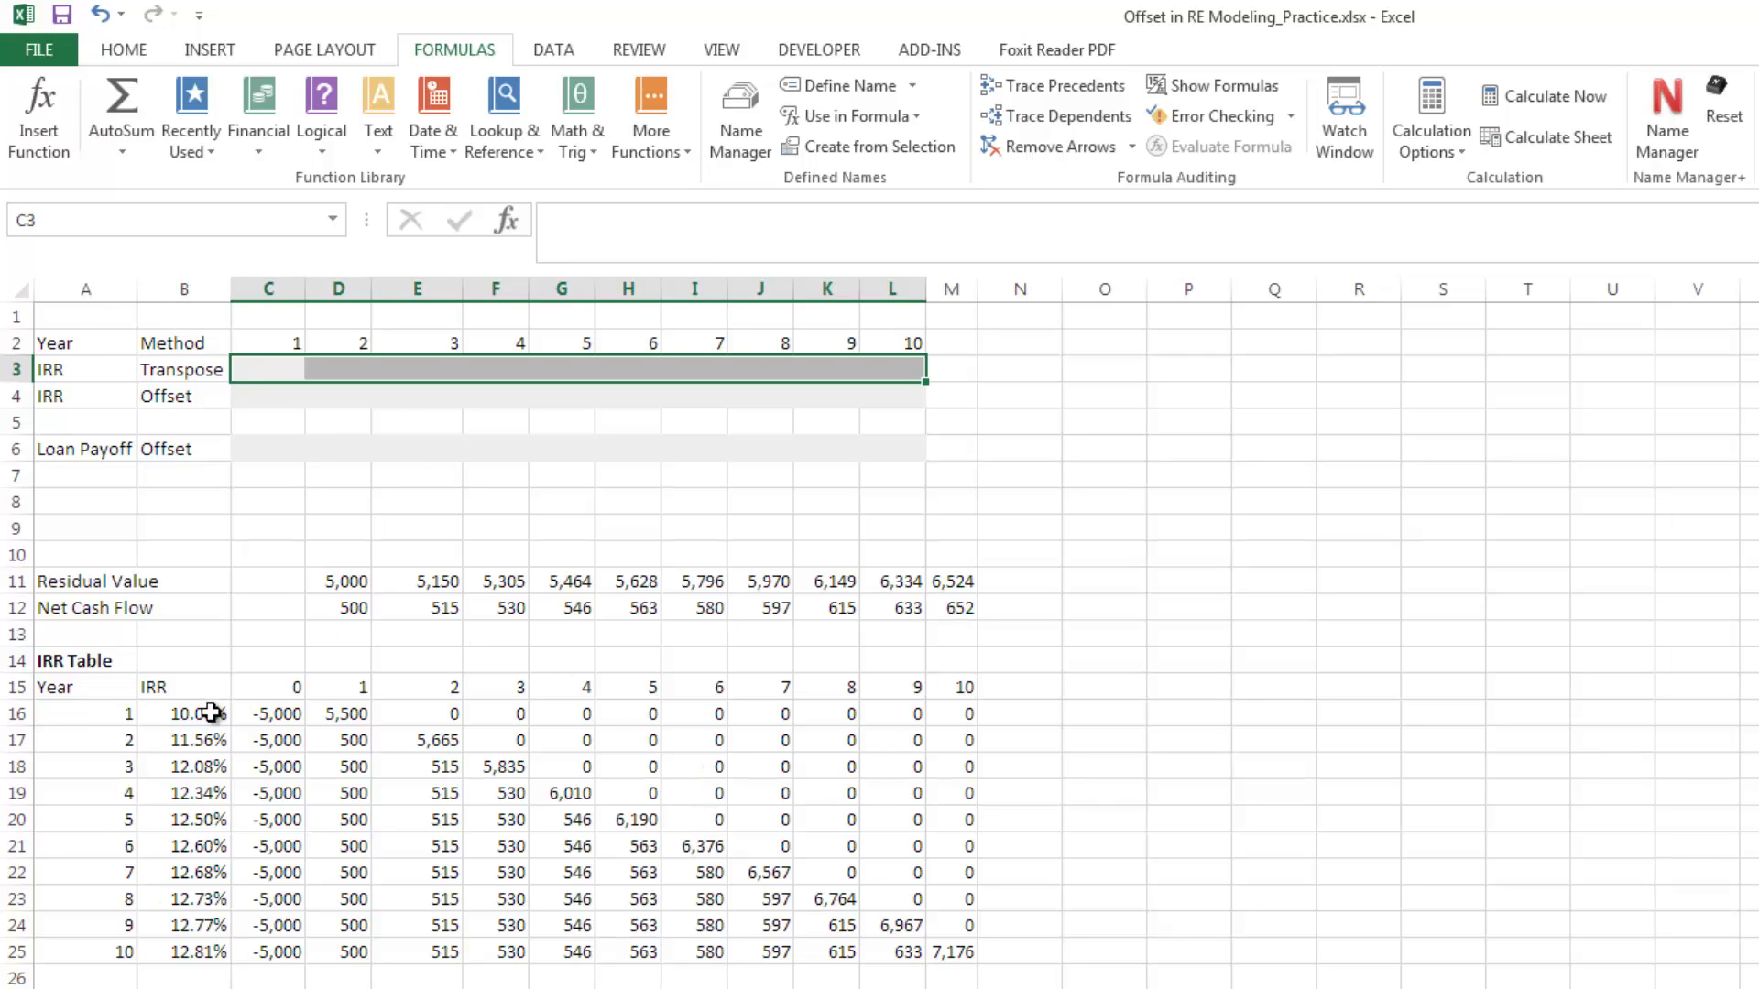
pyautogui.moveTo(251, 367); pyautogui.dragTo(912, 369)
pyautogui.click(266, 365)
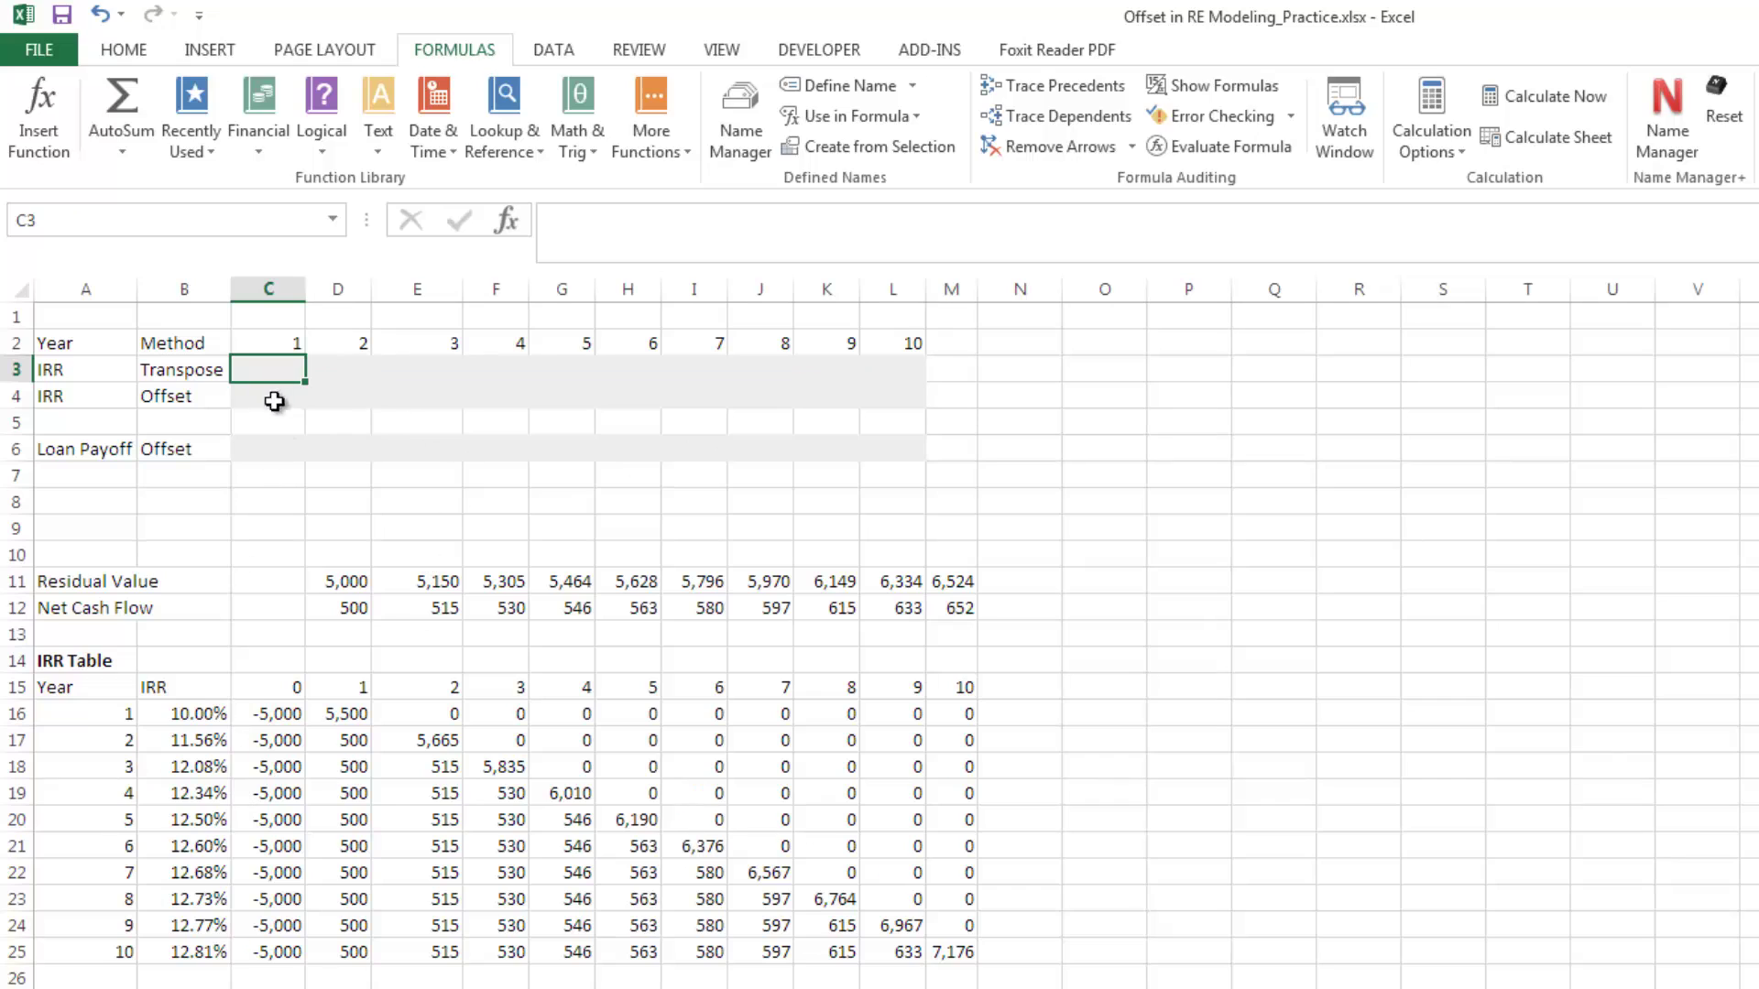
pyautogui.write('=')
pyautogui.click(216, 710)
pyautogui.press('Return')
pyautogui.press('Up')
pyautogui.press('Right')
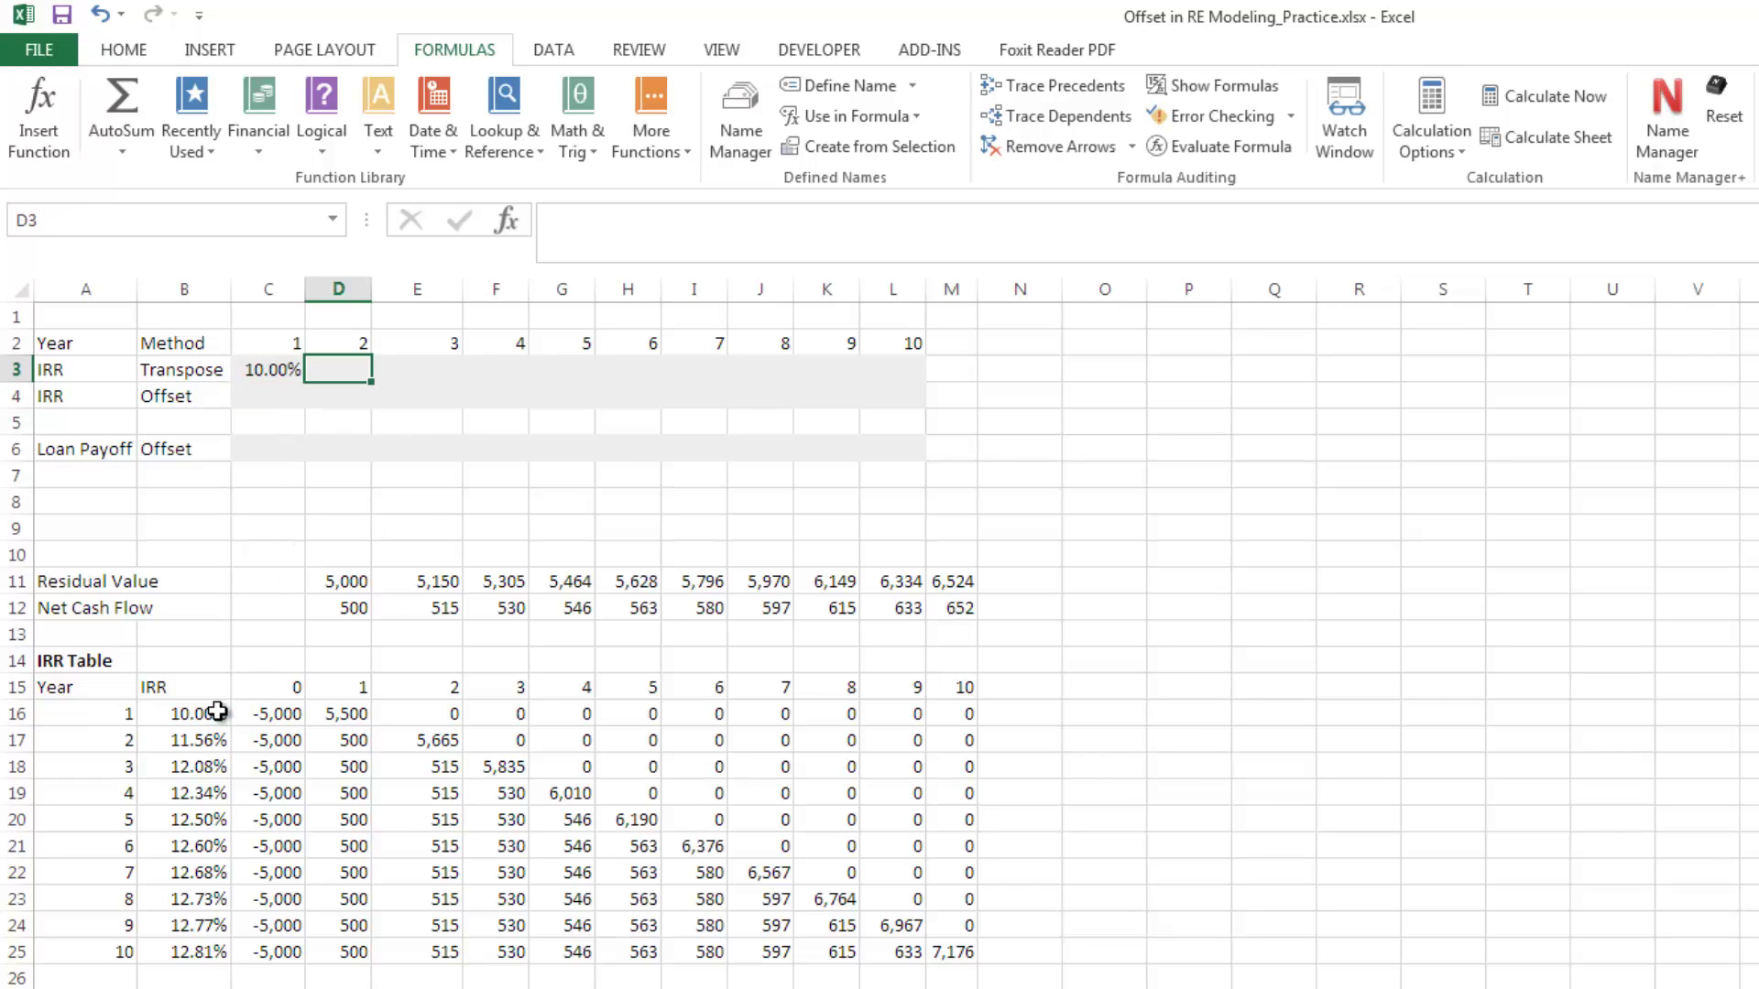
pyautogui.write('=')
pyautogui.click(195, 744)
pyautogui.press('Return')
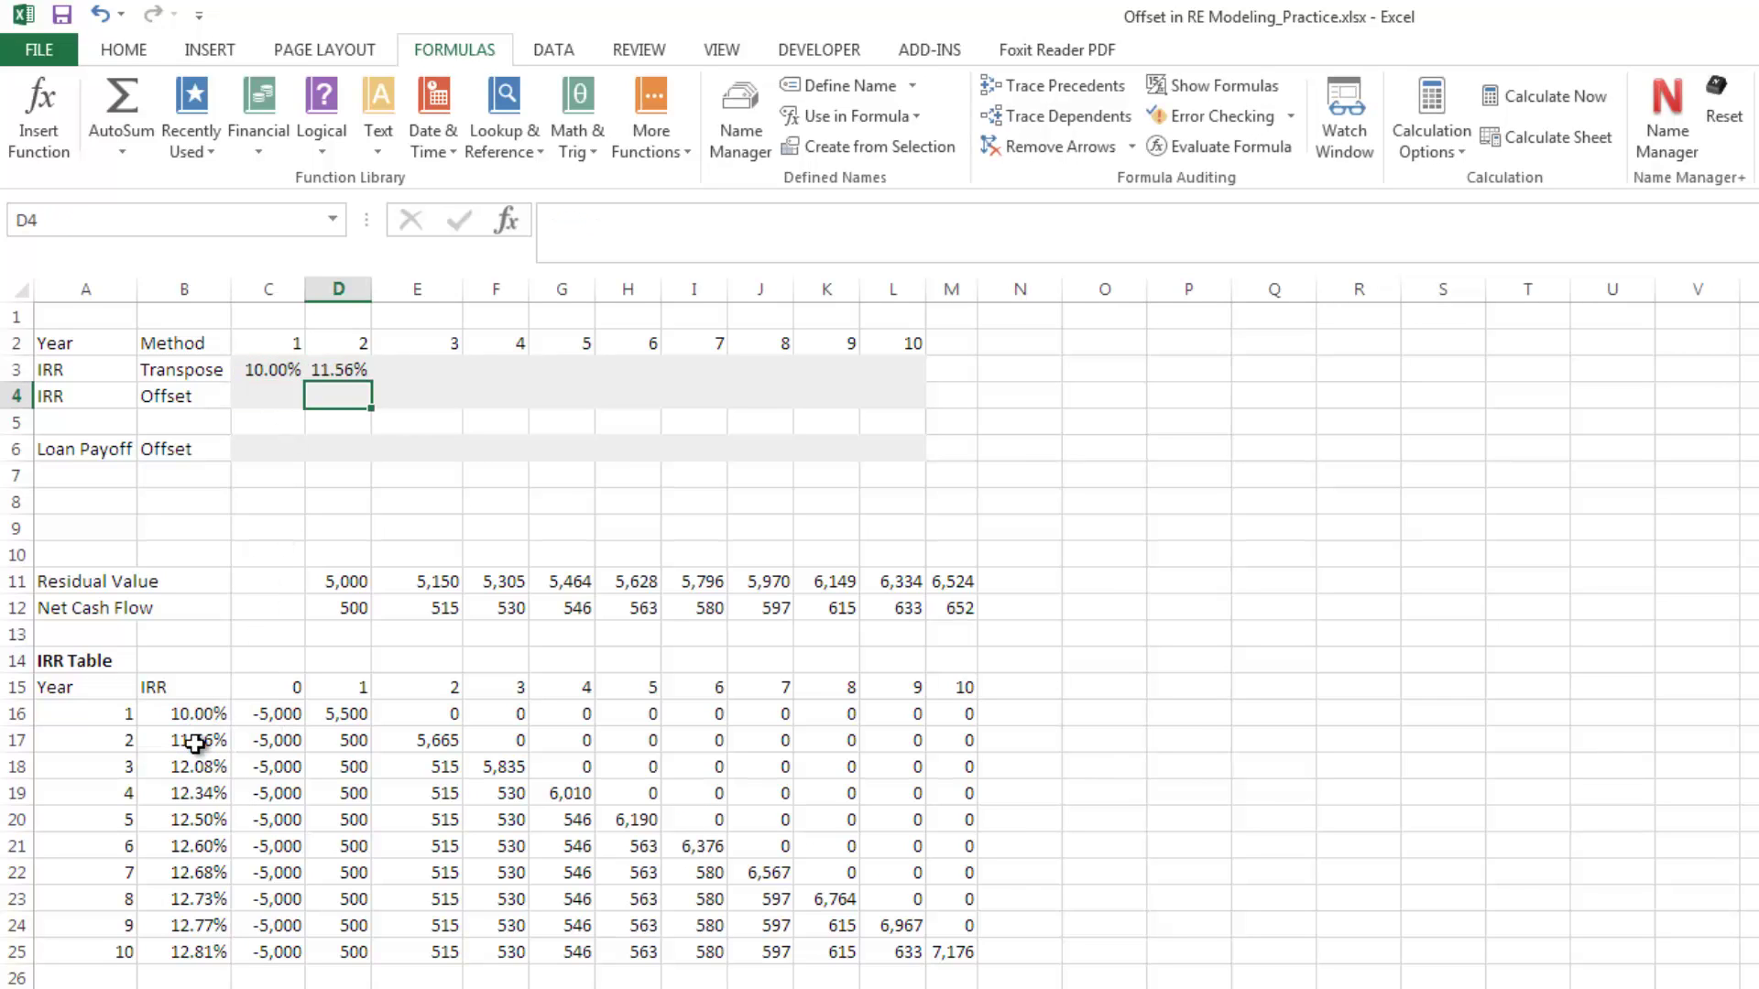
pyautogui.press('Up')
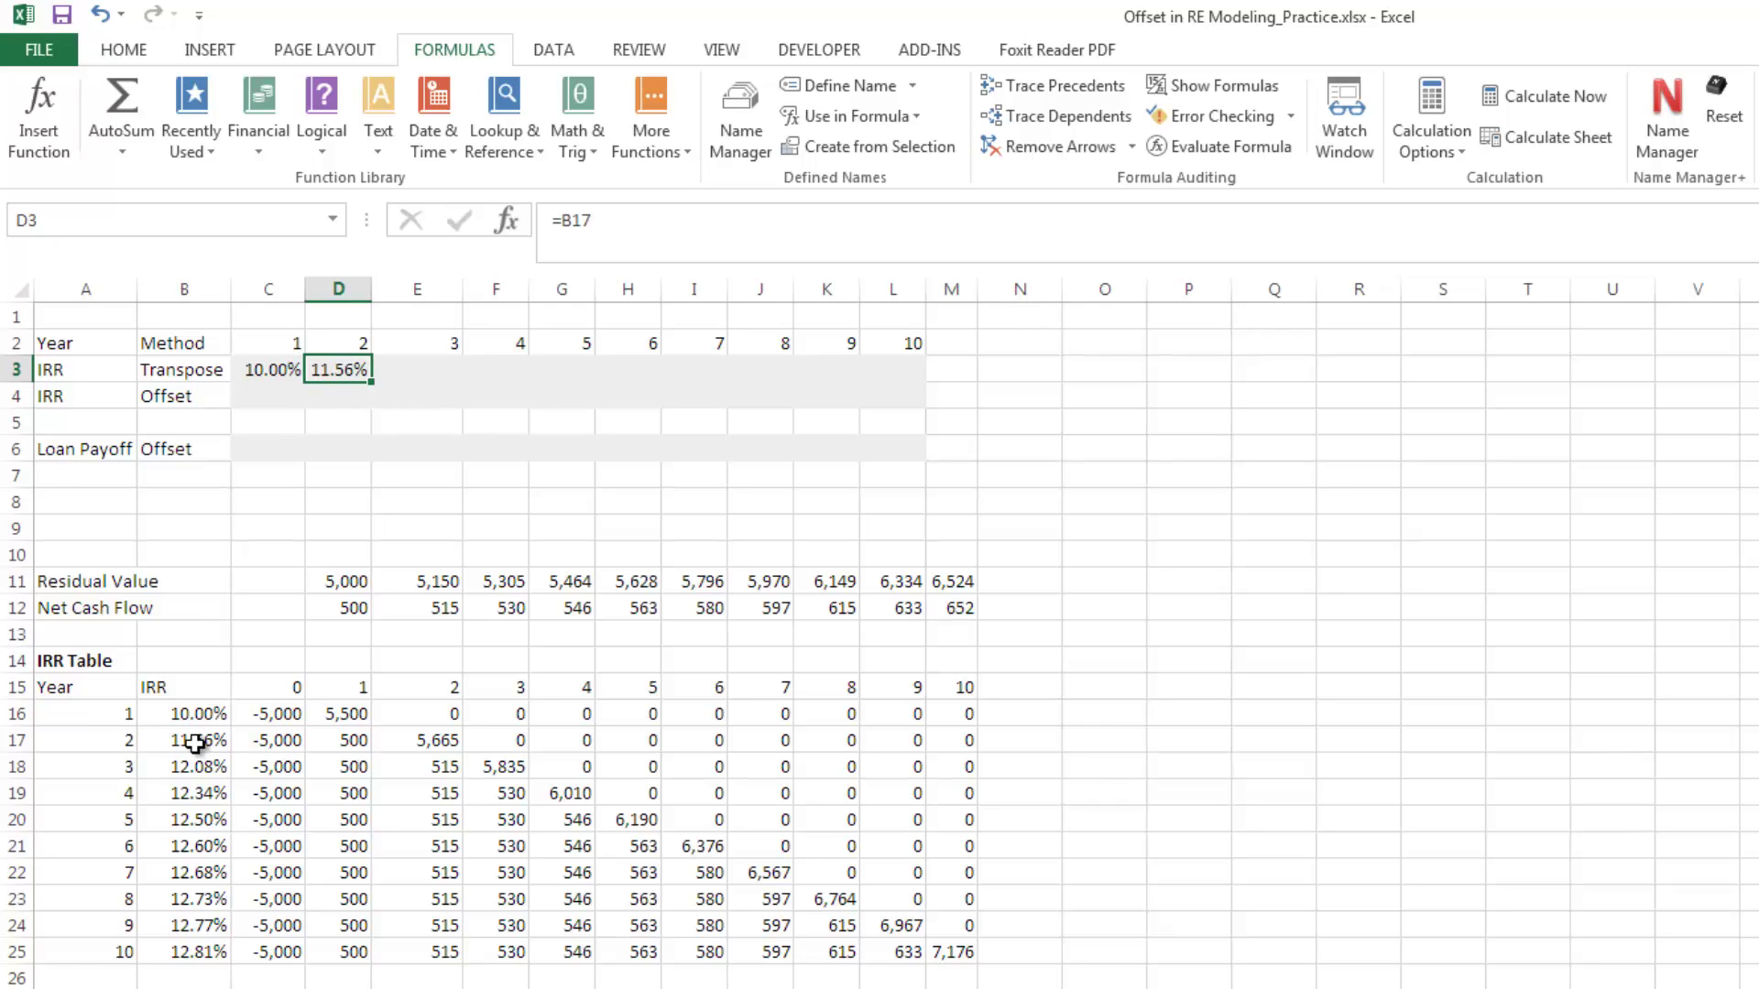
pyautogui.press('Delete')
pyautogui.press('Left')
pyautogui.press('Delete')
pyautogui.press('Down')
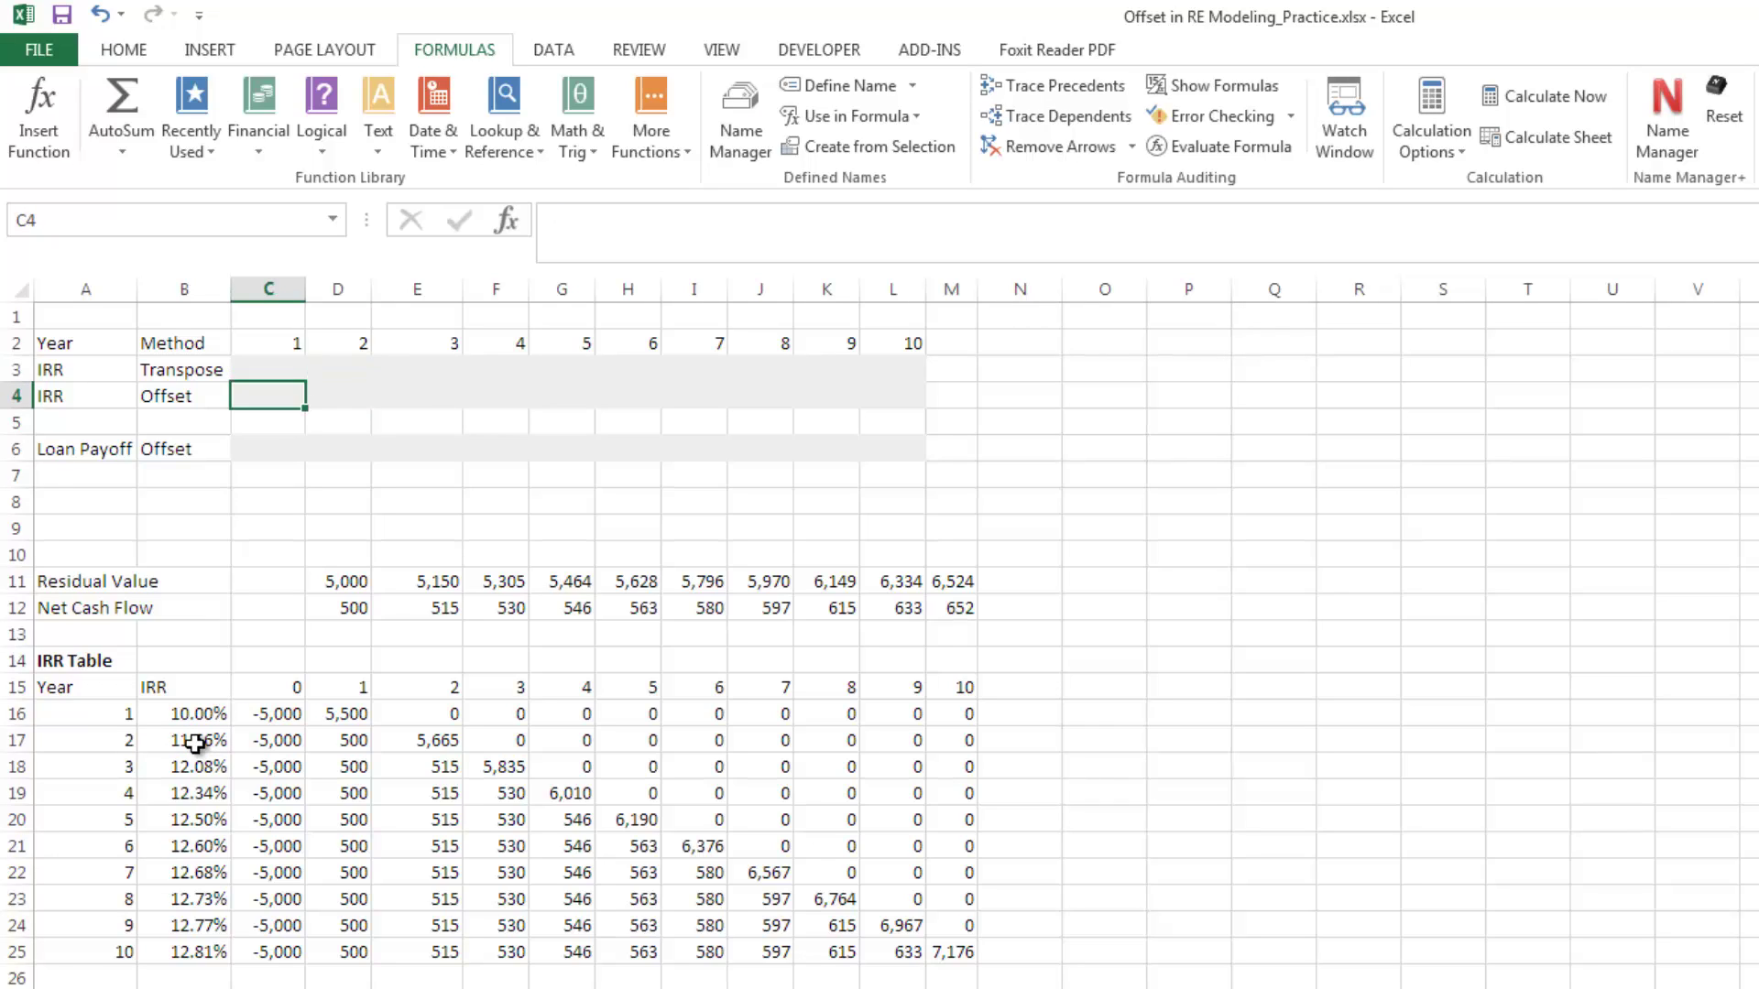
pyautogui.press('Up')
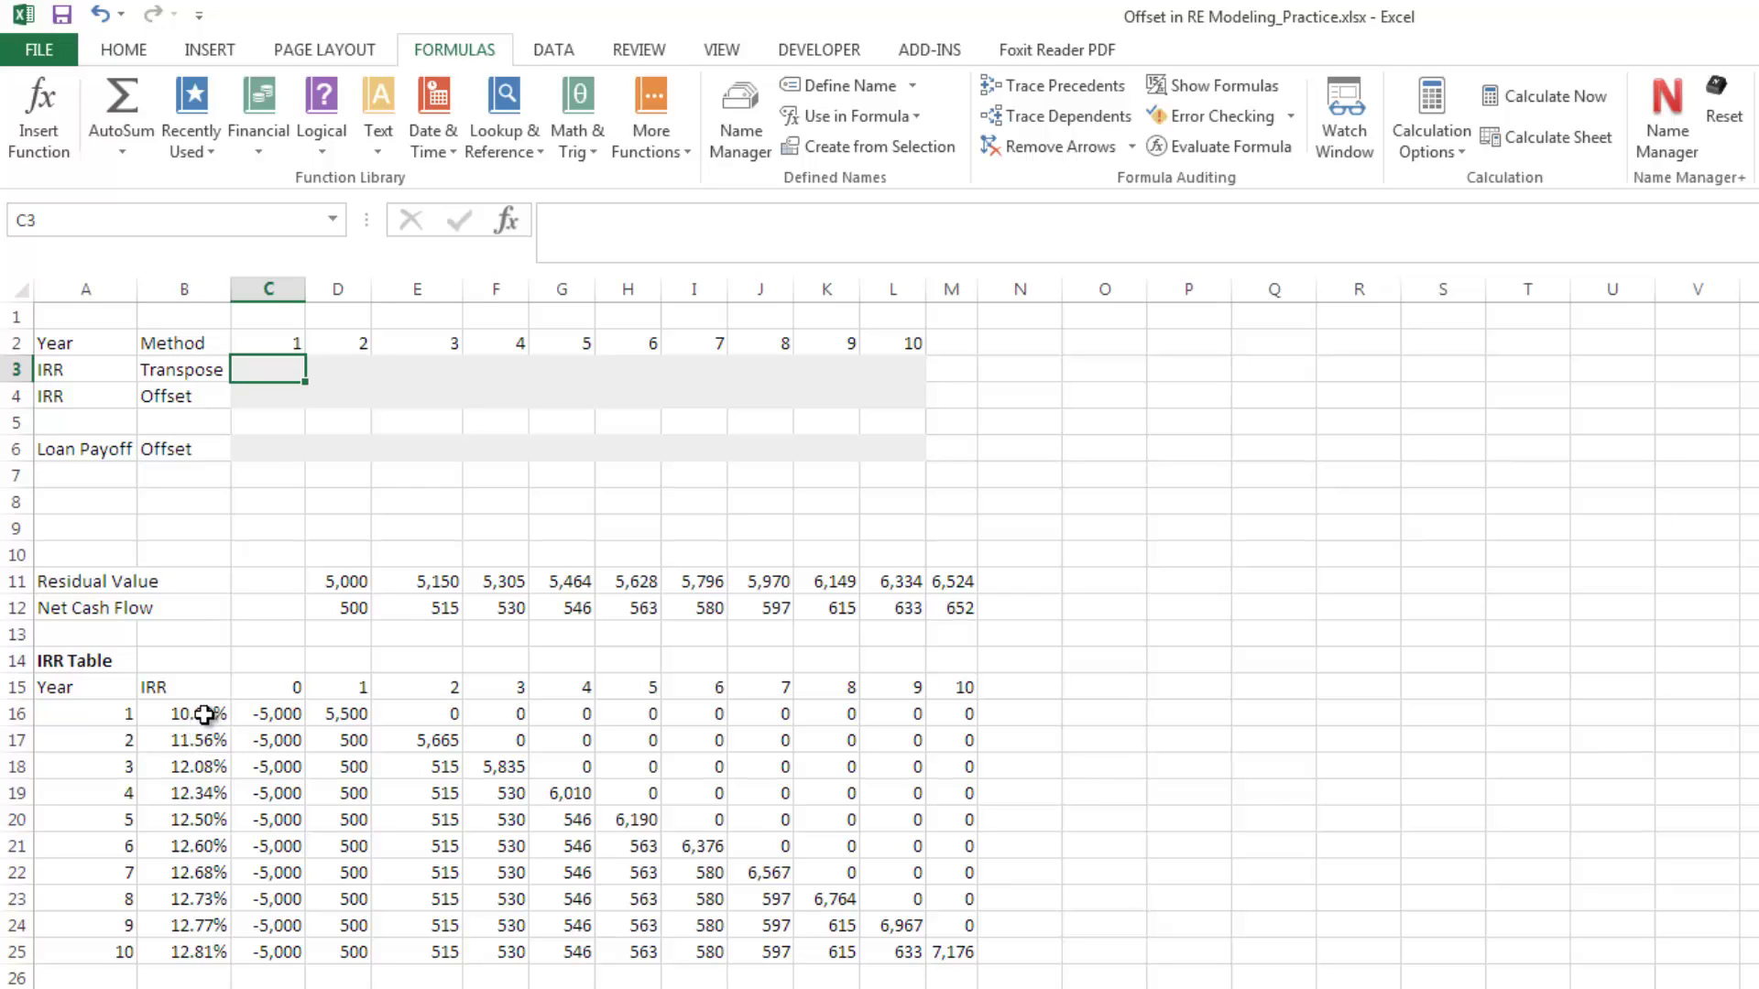
pyautogui.moveTo(192, 713); pyautogui.dragTo(194, 957)
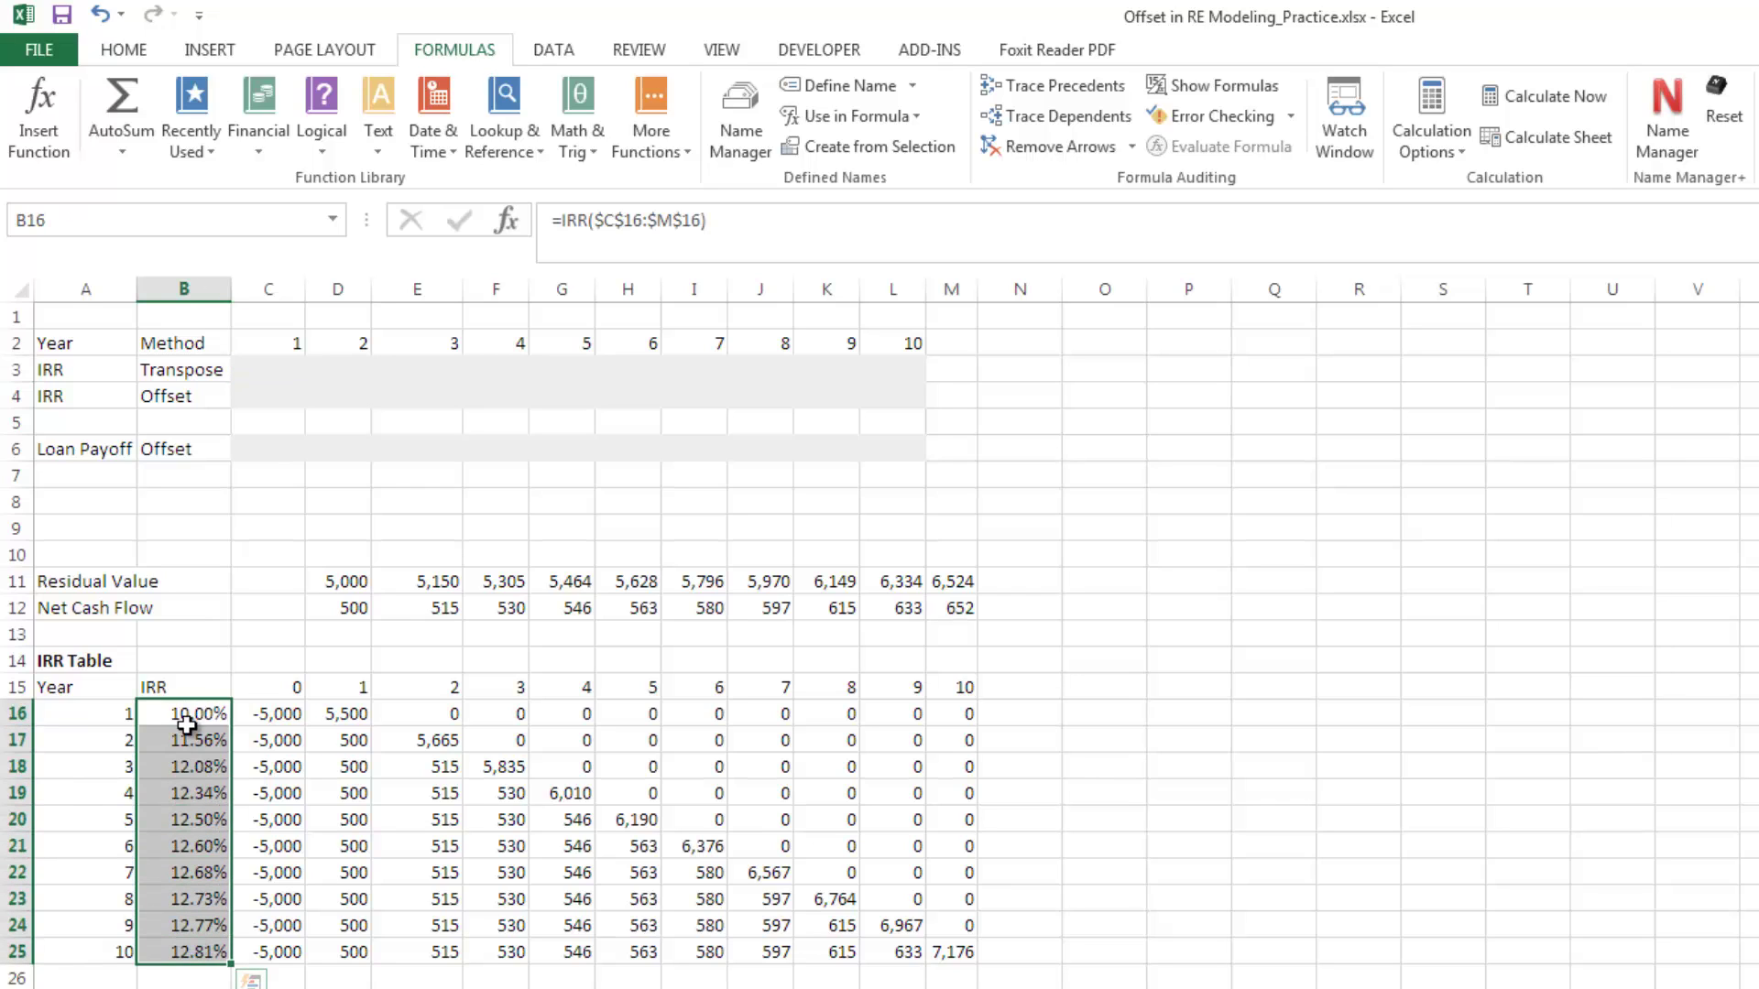
# Step: Copy the ten IRR values in B16:B25 of the IRR Table
pyautogui.click(189, 710)
pyautogui.click(190, 744)
pyautogui.moveTo(189, 713); pyautogui.dragTo(197, 953)
pyautogui.rightClick(197, 953)
pyautogui.click(281, 429)
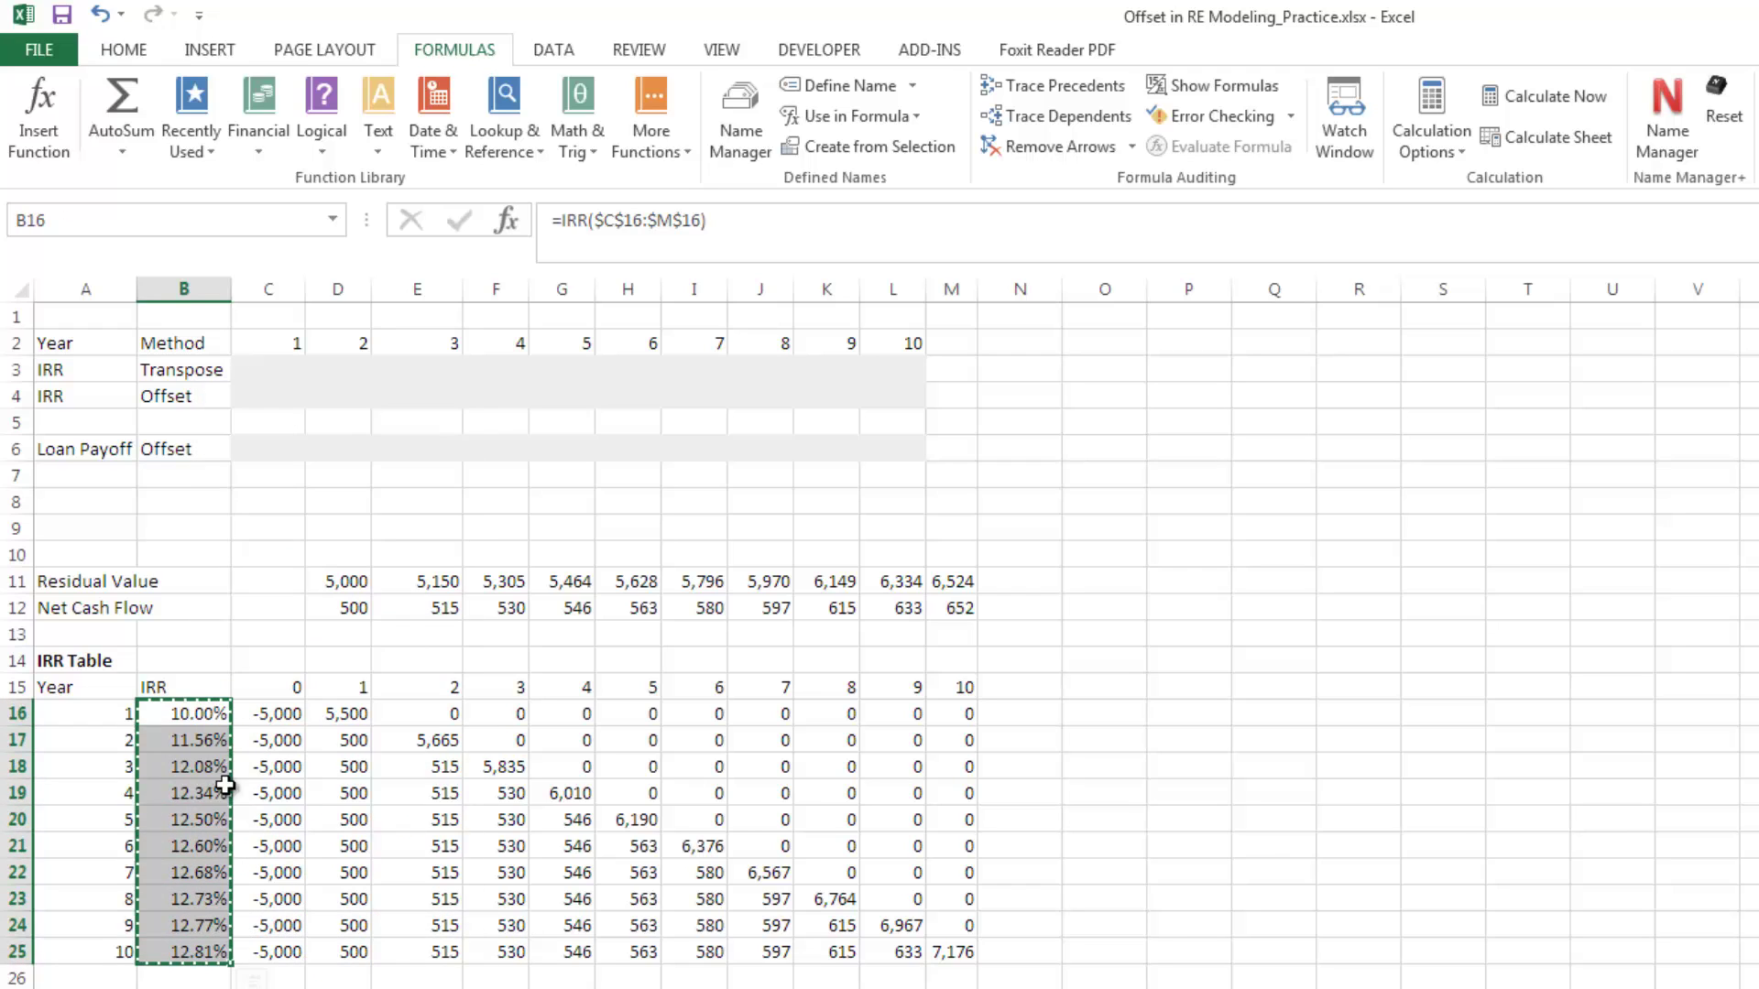
# Step: Paste Special the IRRs transposed into C3:L3, showing 10.00% through 12.81%
pyautogui.moveTo(266, 370); pyautogui.dragTo(895, 365)
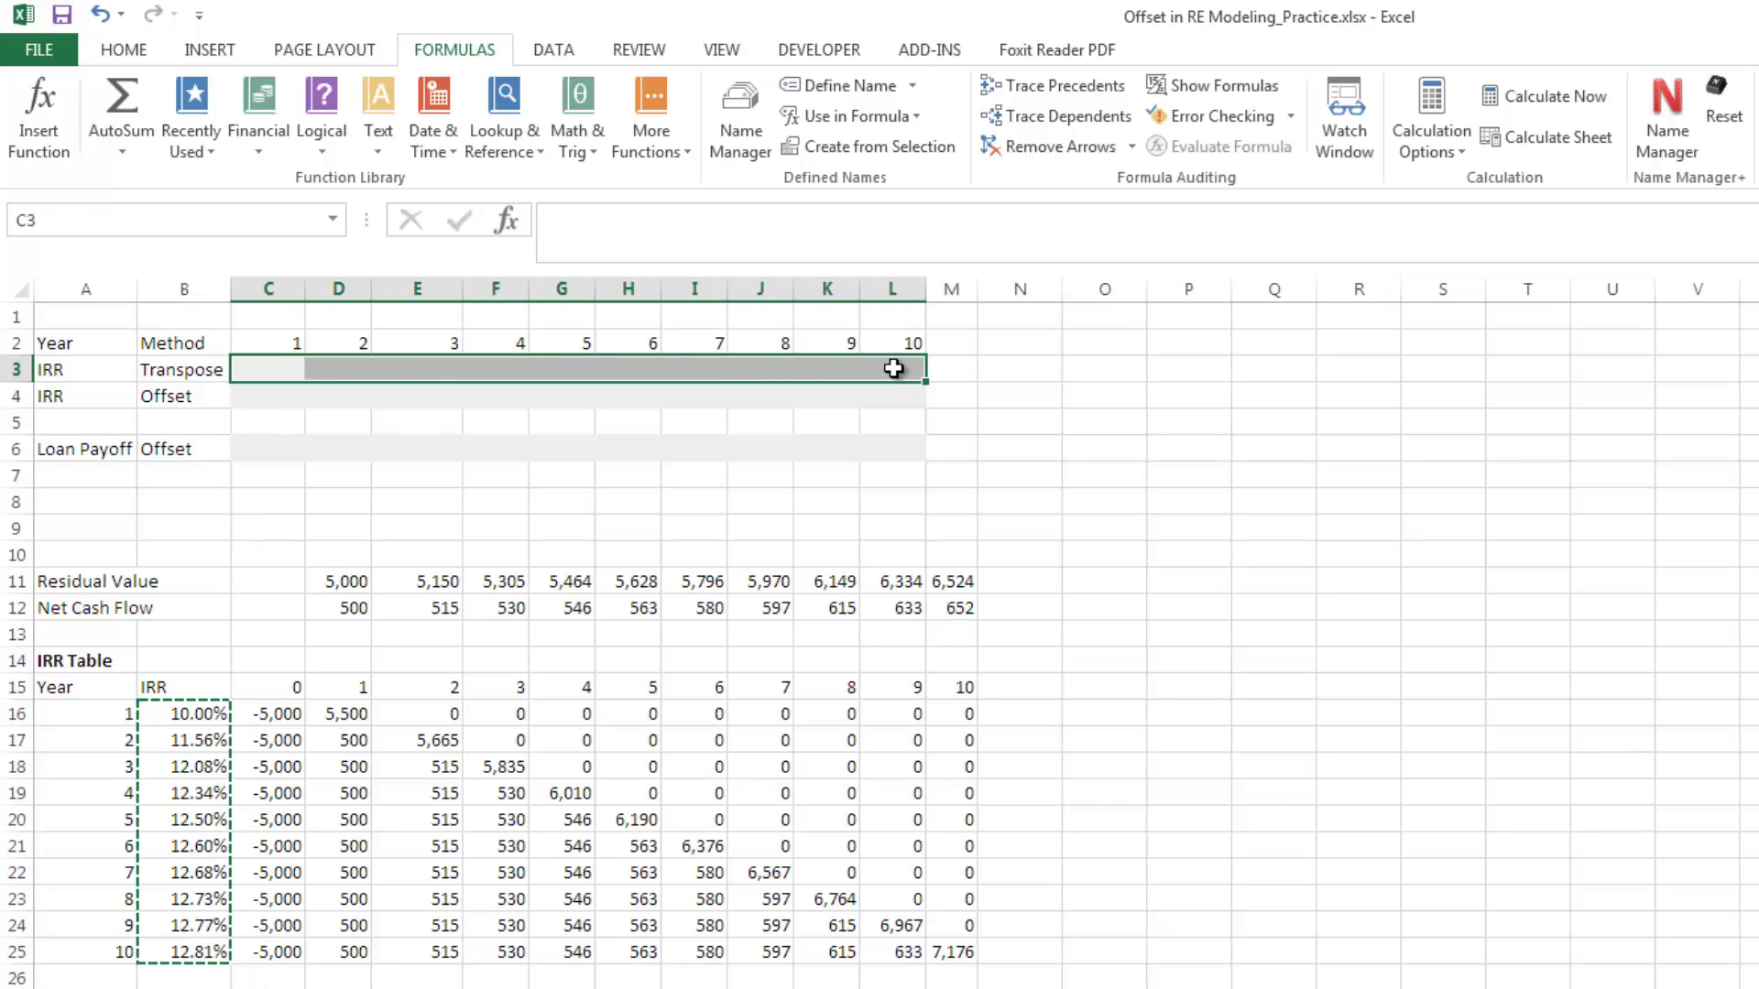
pyautogui.rightClick(812, 367)
pyautogui.moveTo(986, 520)
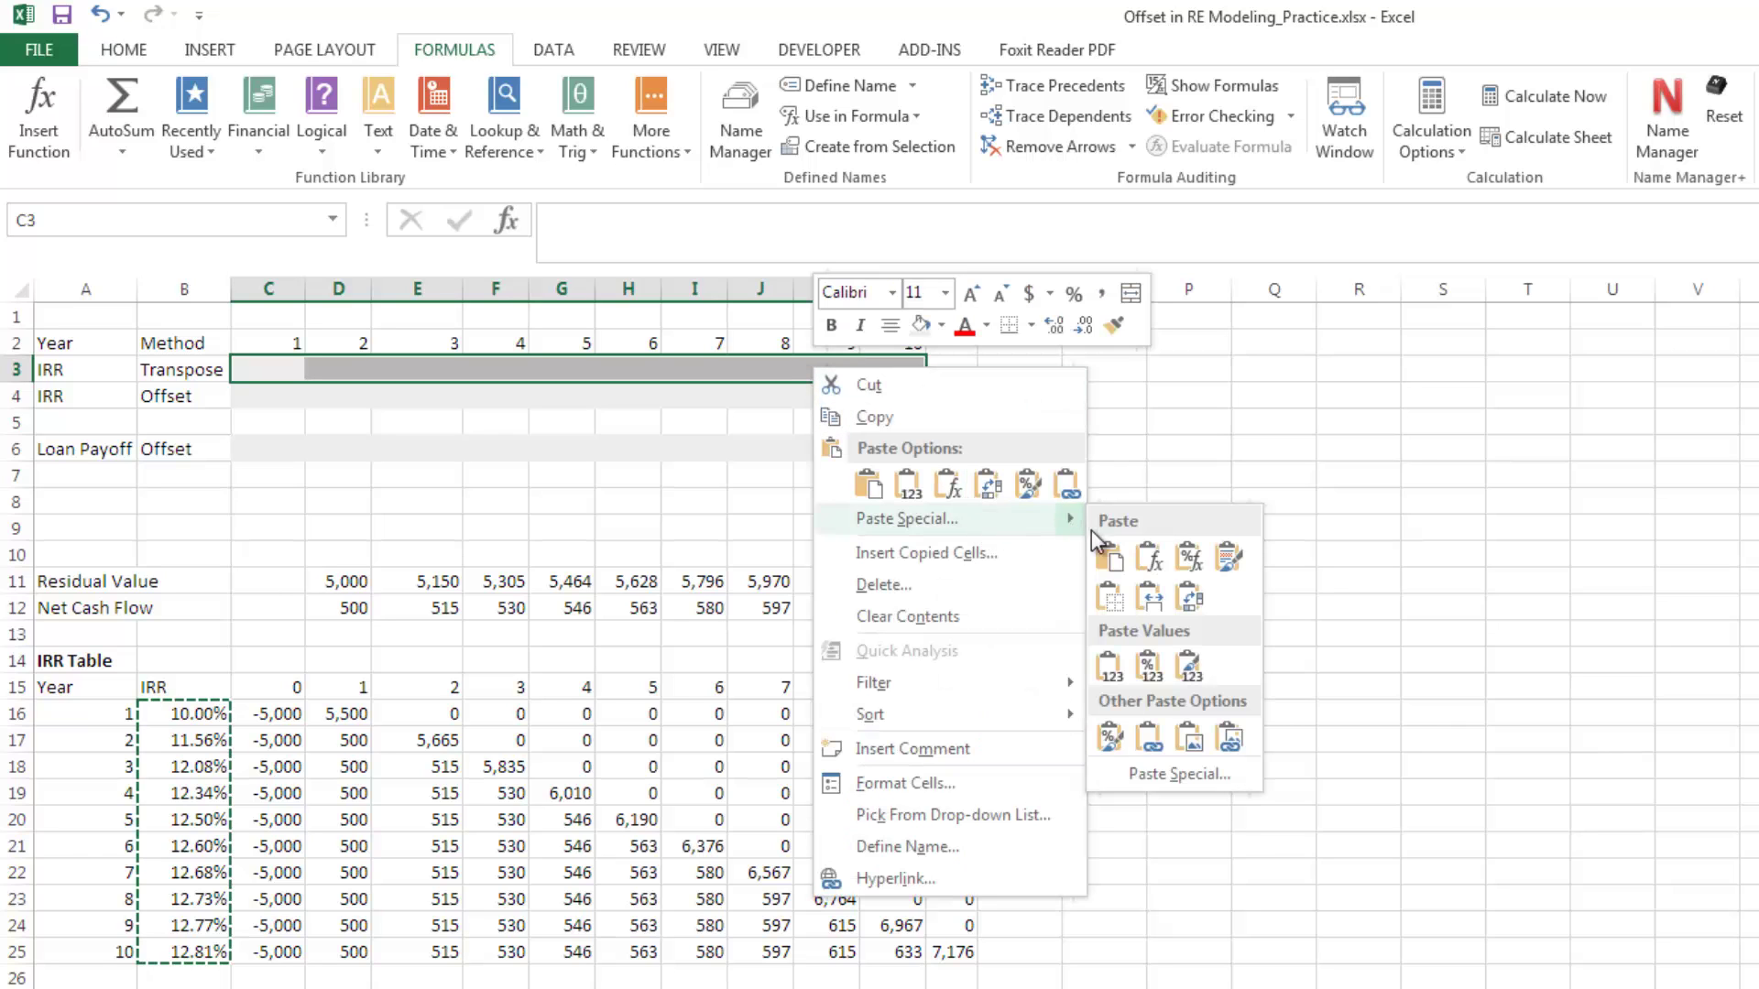
pyautogui.click(1179, 775)
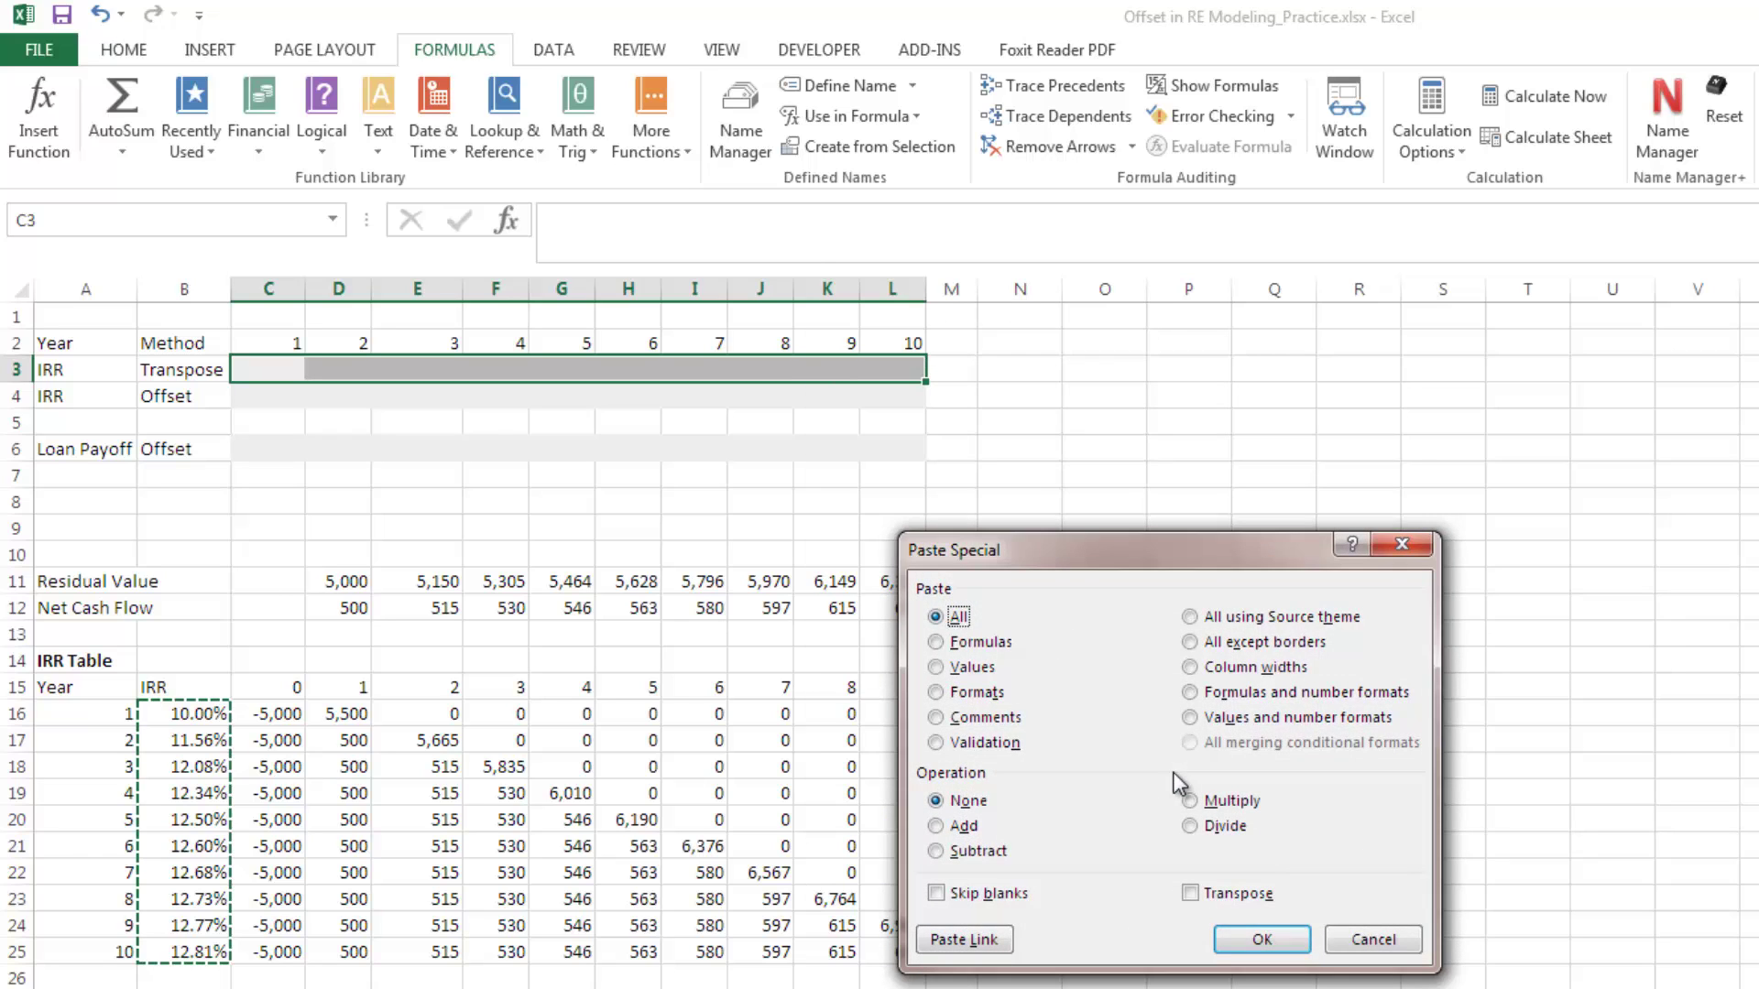
pyautogui.click(1191, 895)
pyautogui.click(1262, 940)
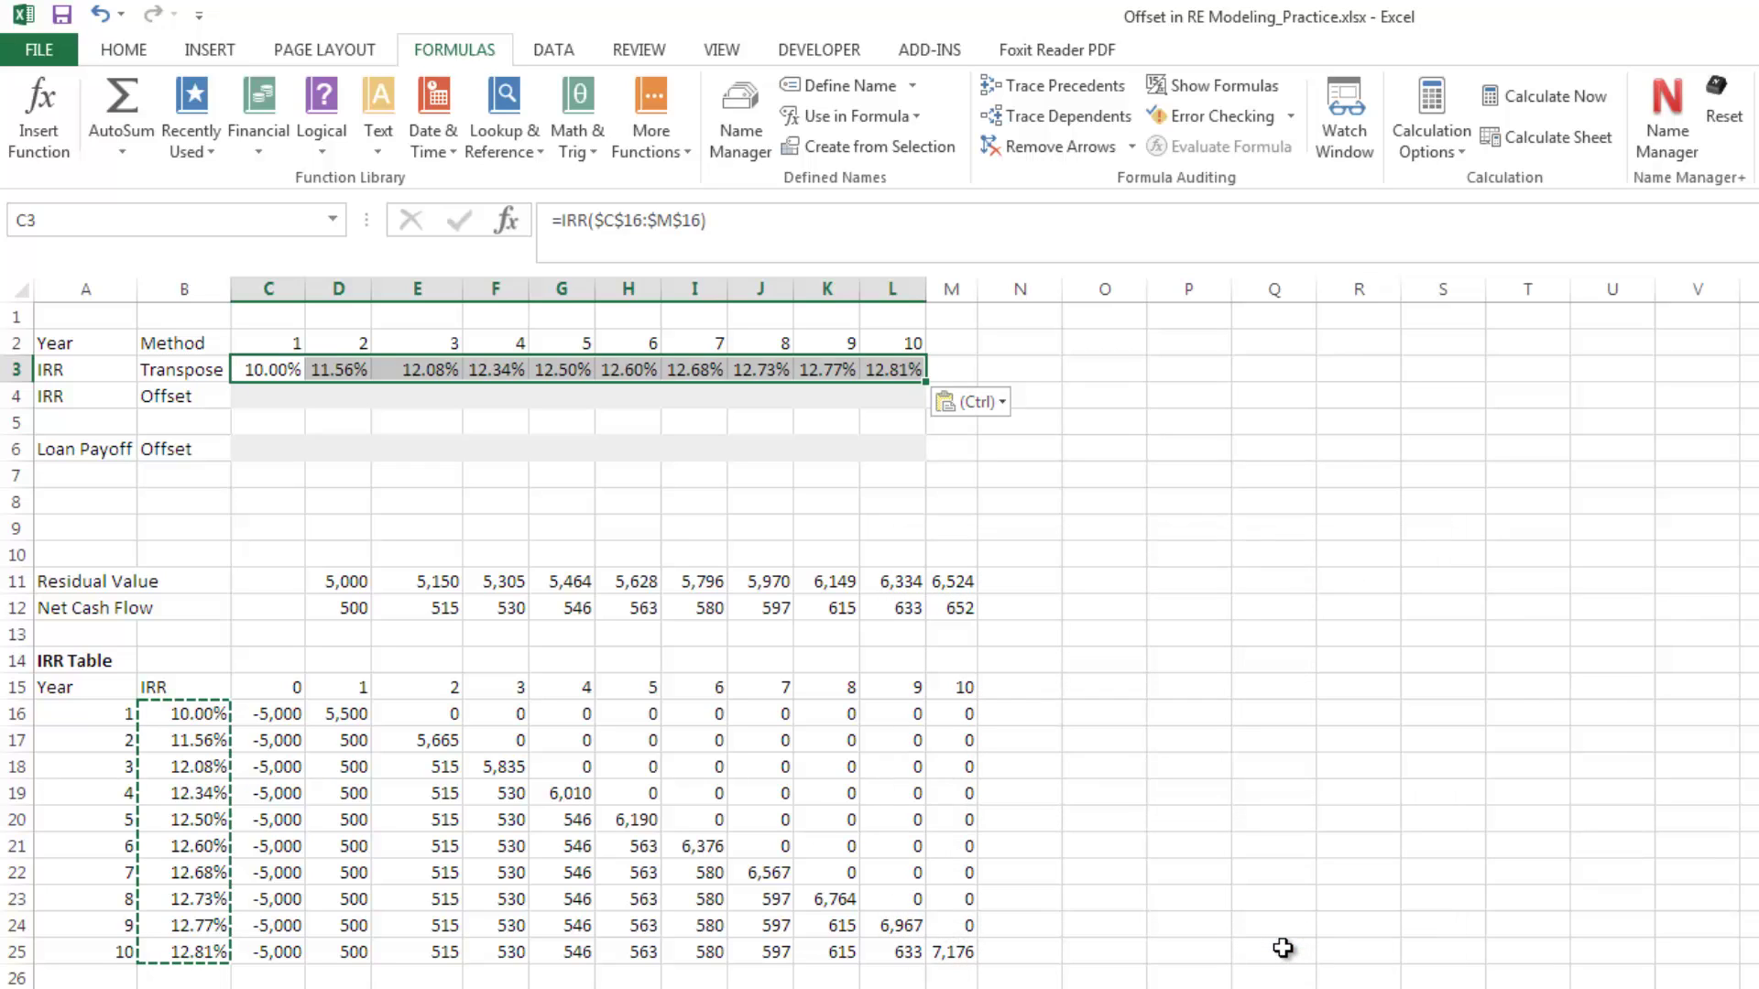
pyautogui.click(277, 368)
pyautogui.click(339, 369)
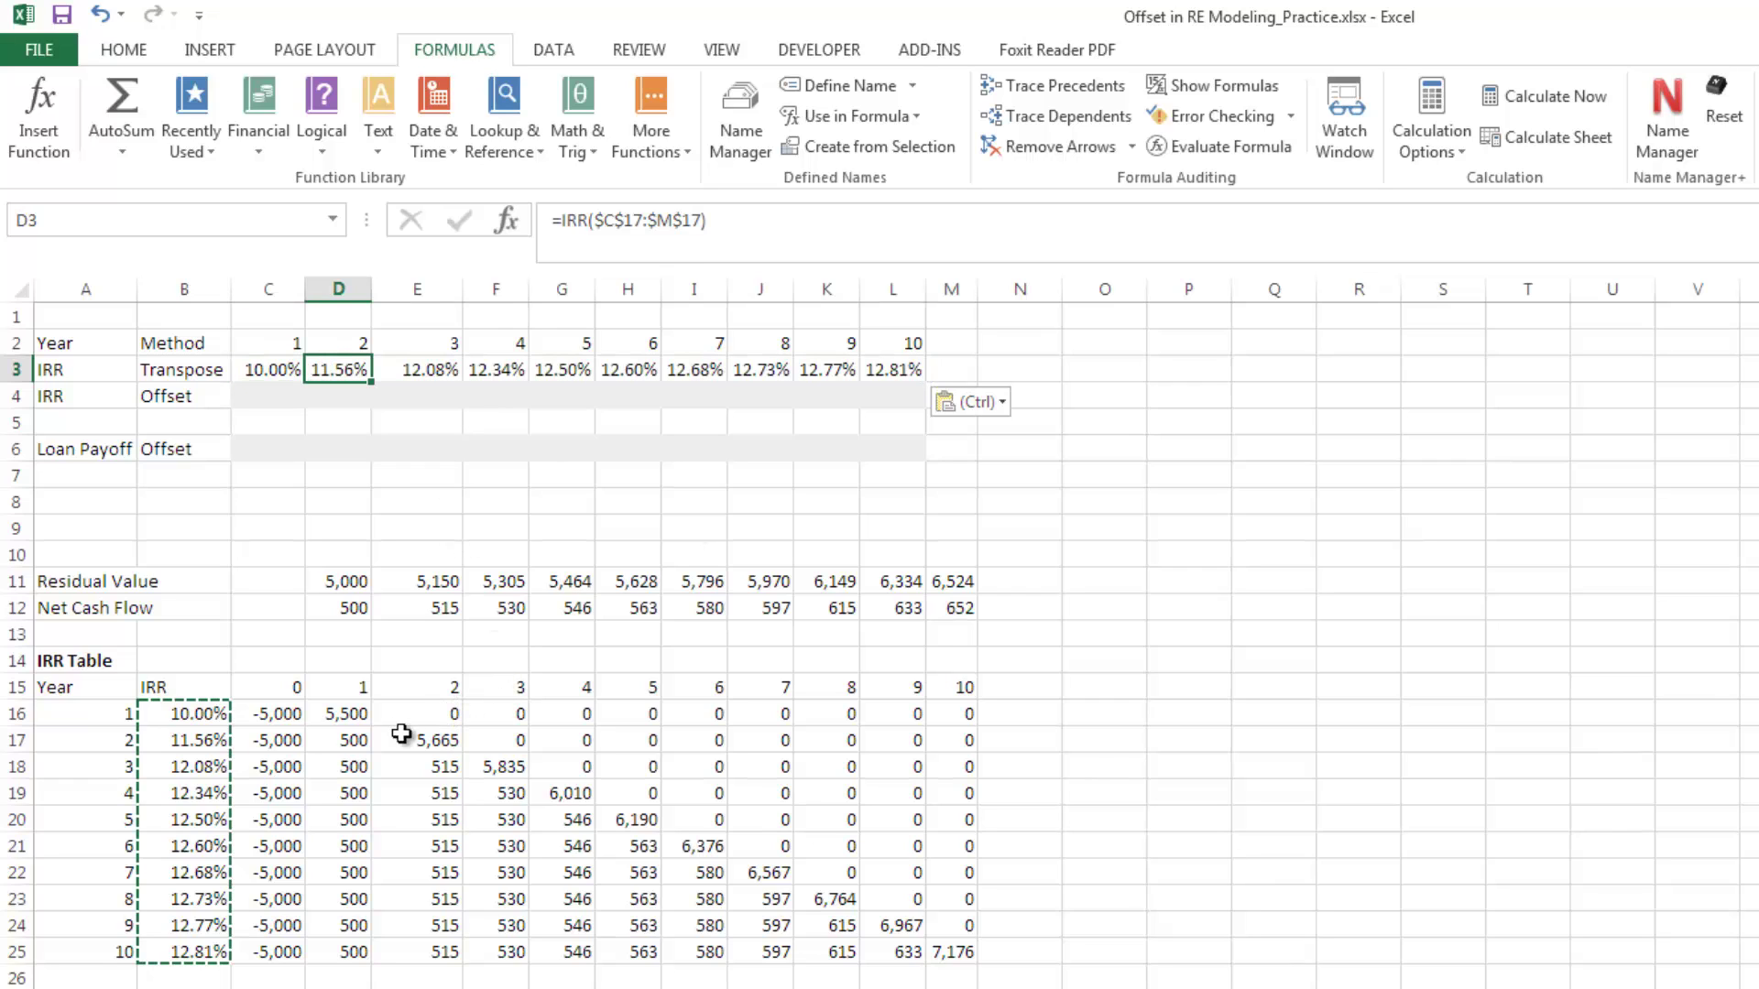
# Step: Set the year 1 Residual Value in D11 to 6000
pyautogui.click(359, 590)
pyautogui.write('6000')
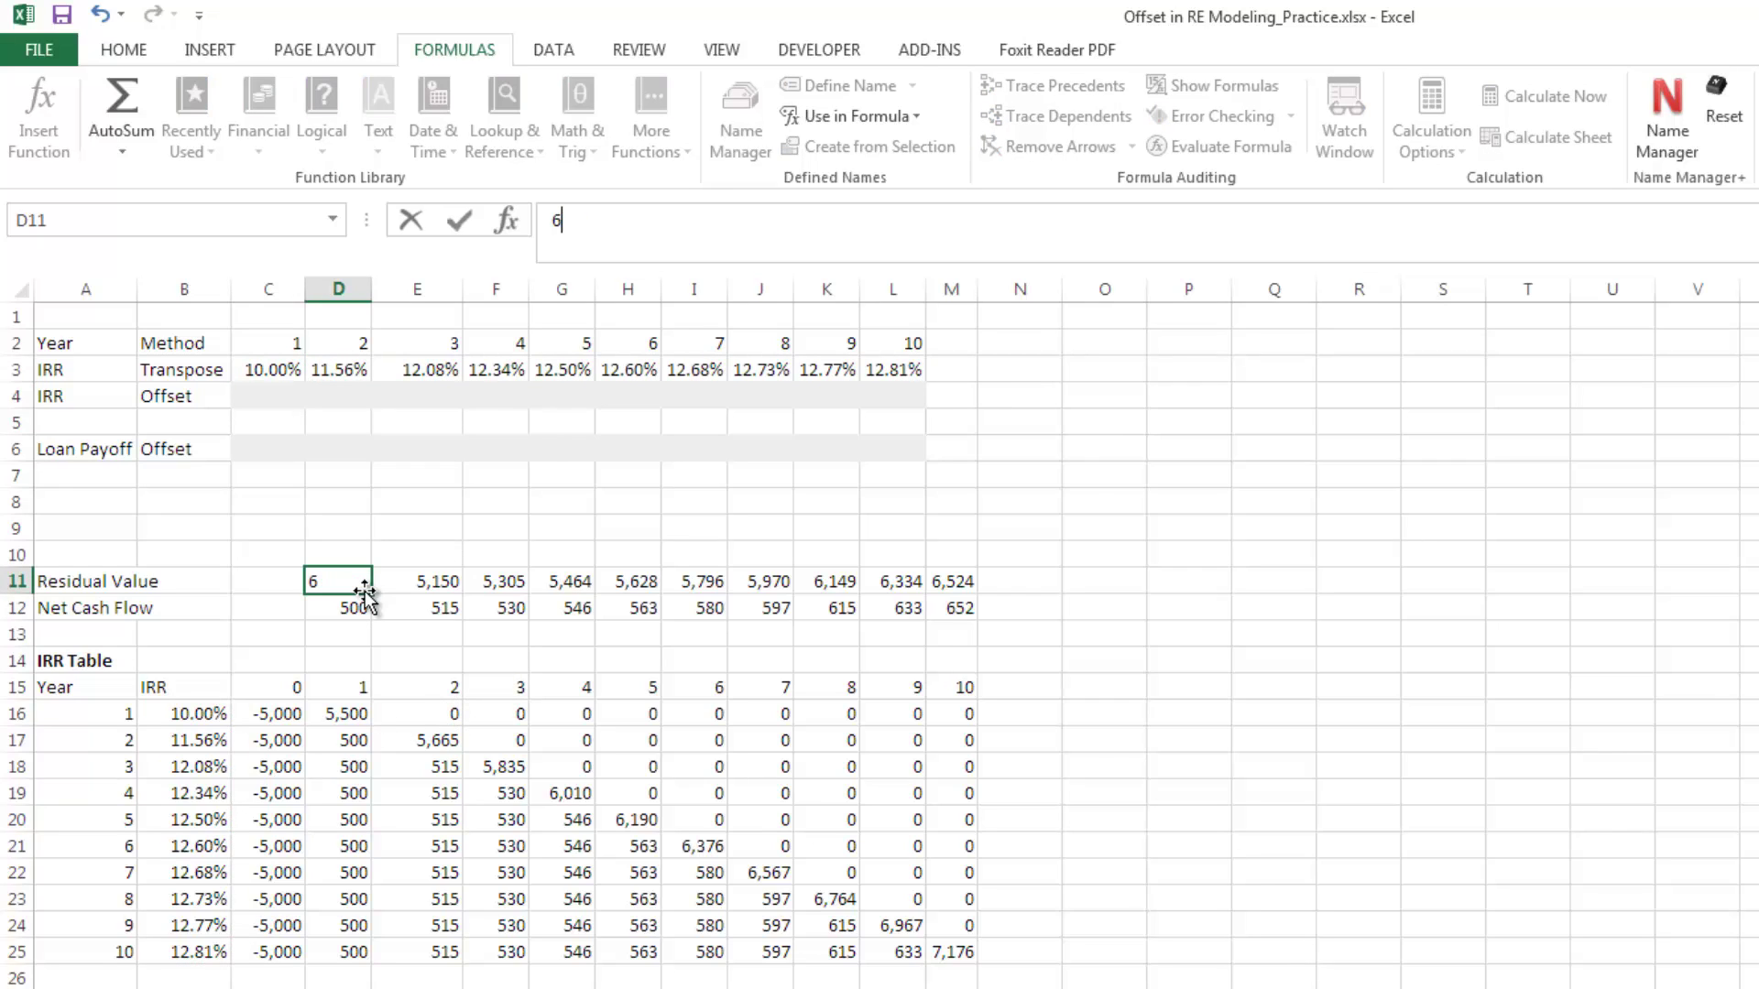
pyautogui.press('Return')
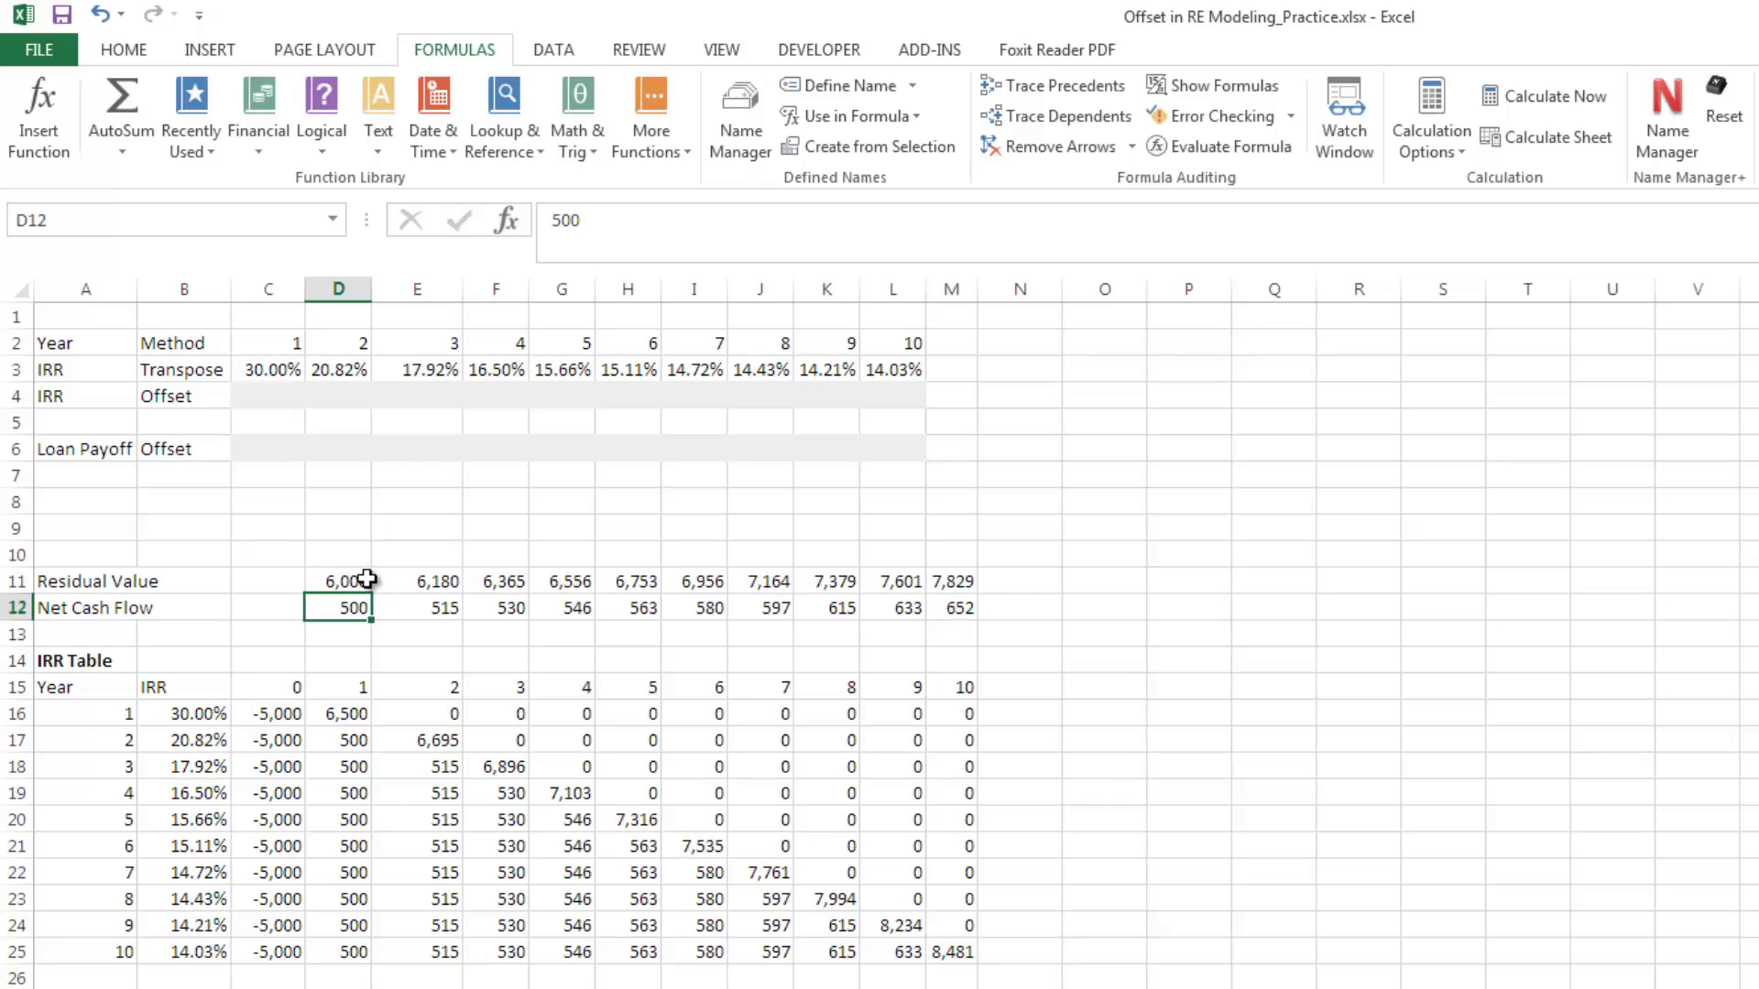
# Step: Review the year numbers 1–10 in C2:L2 and in the IRR Table's A16:A25
pyautogui.click(275, 395)
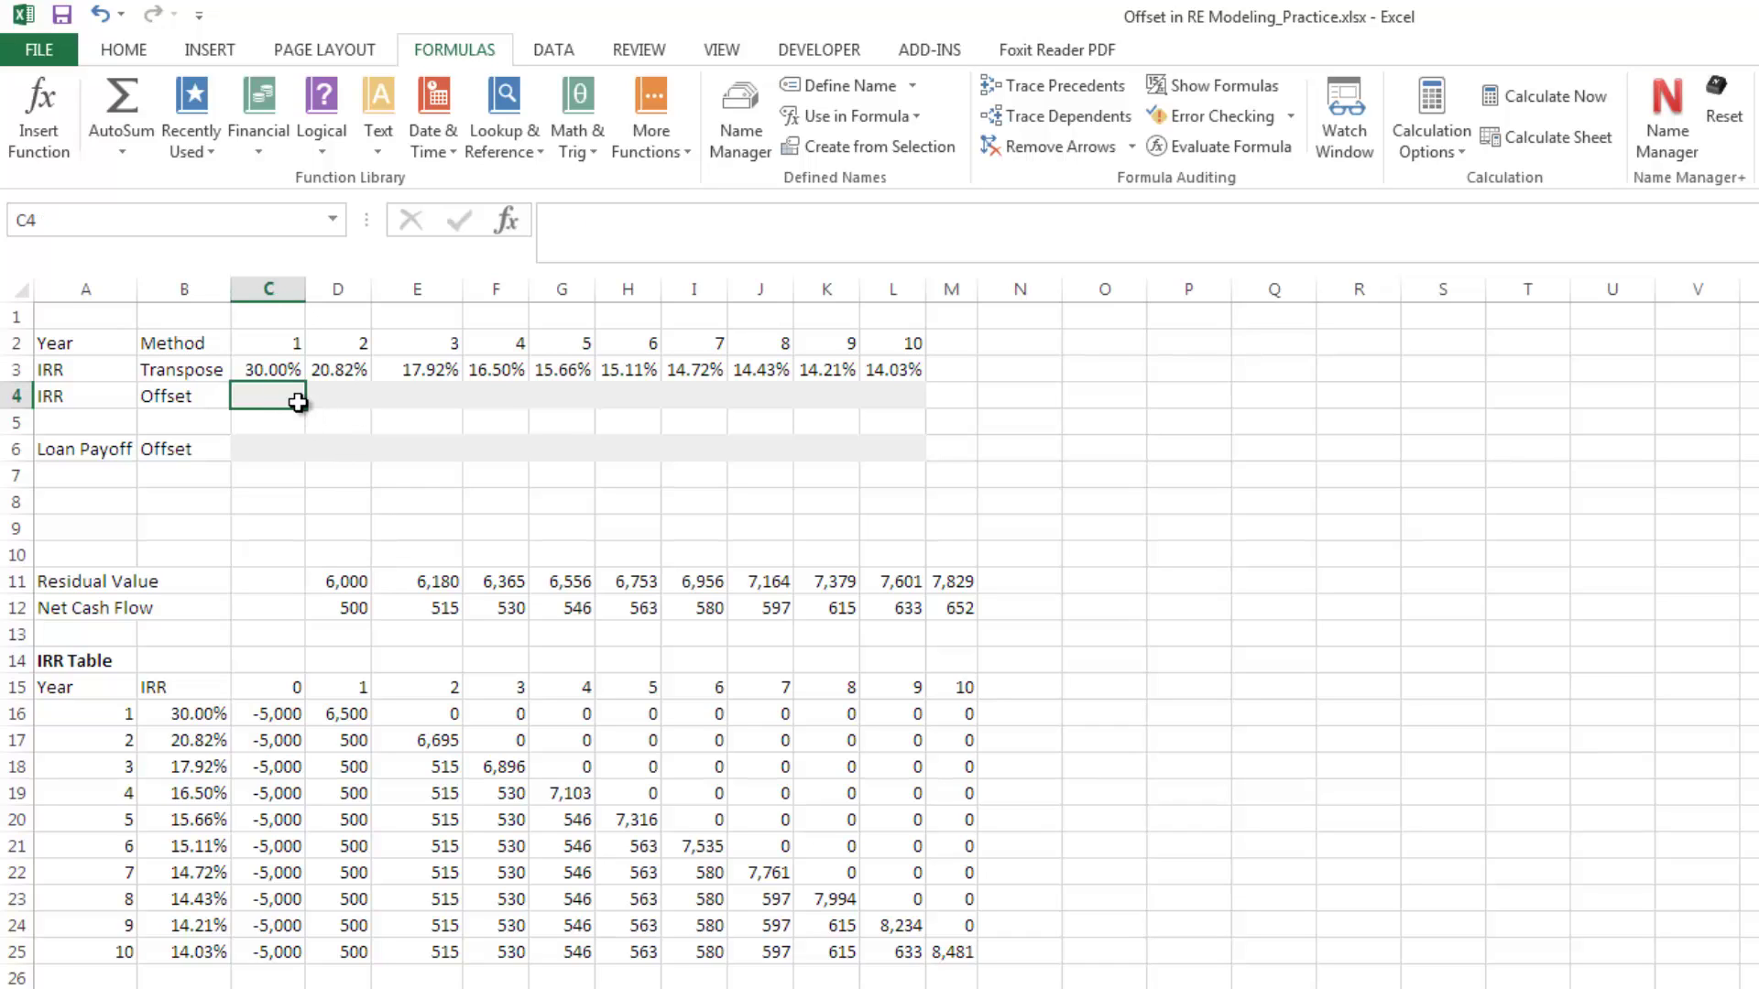
pyautogui.click(62, 343)
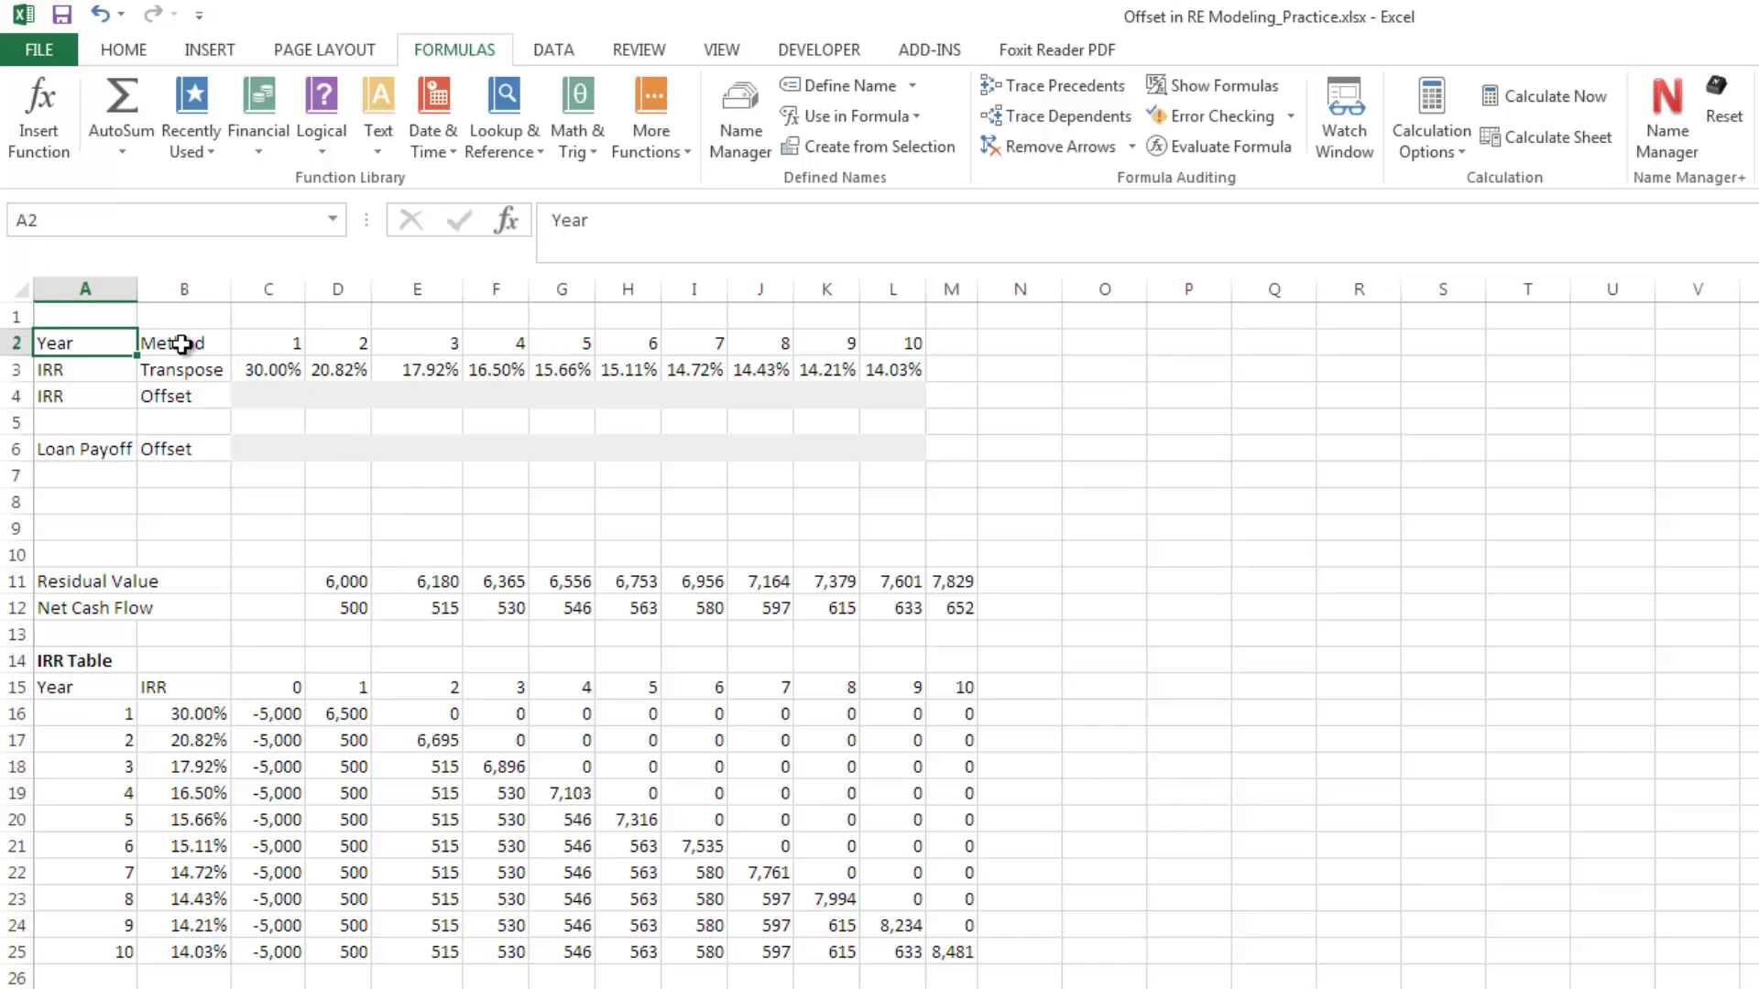
pyautogui.click(287, 345)
pyautogui.click(341, 345)
pyautogui.press('Right')
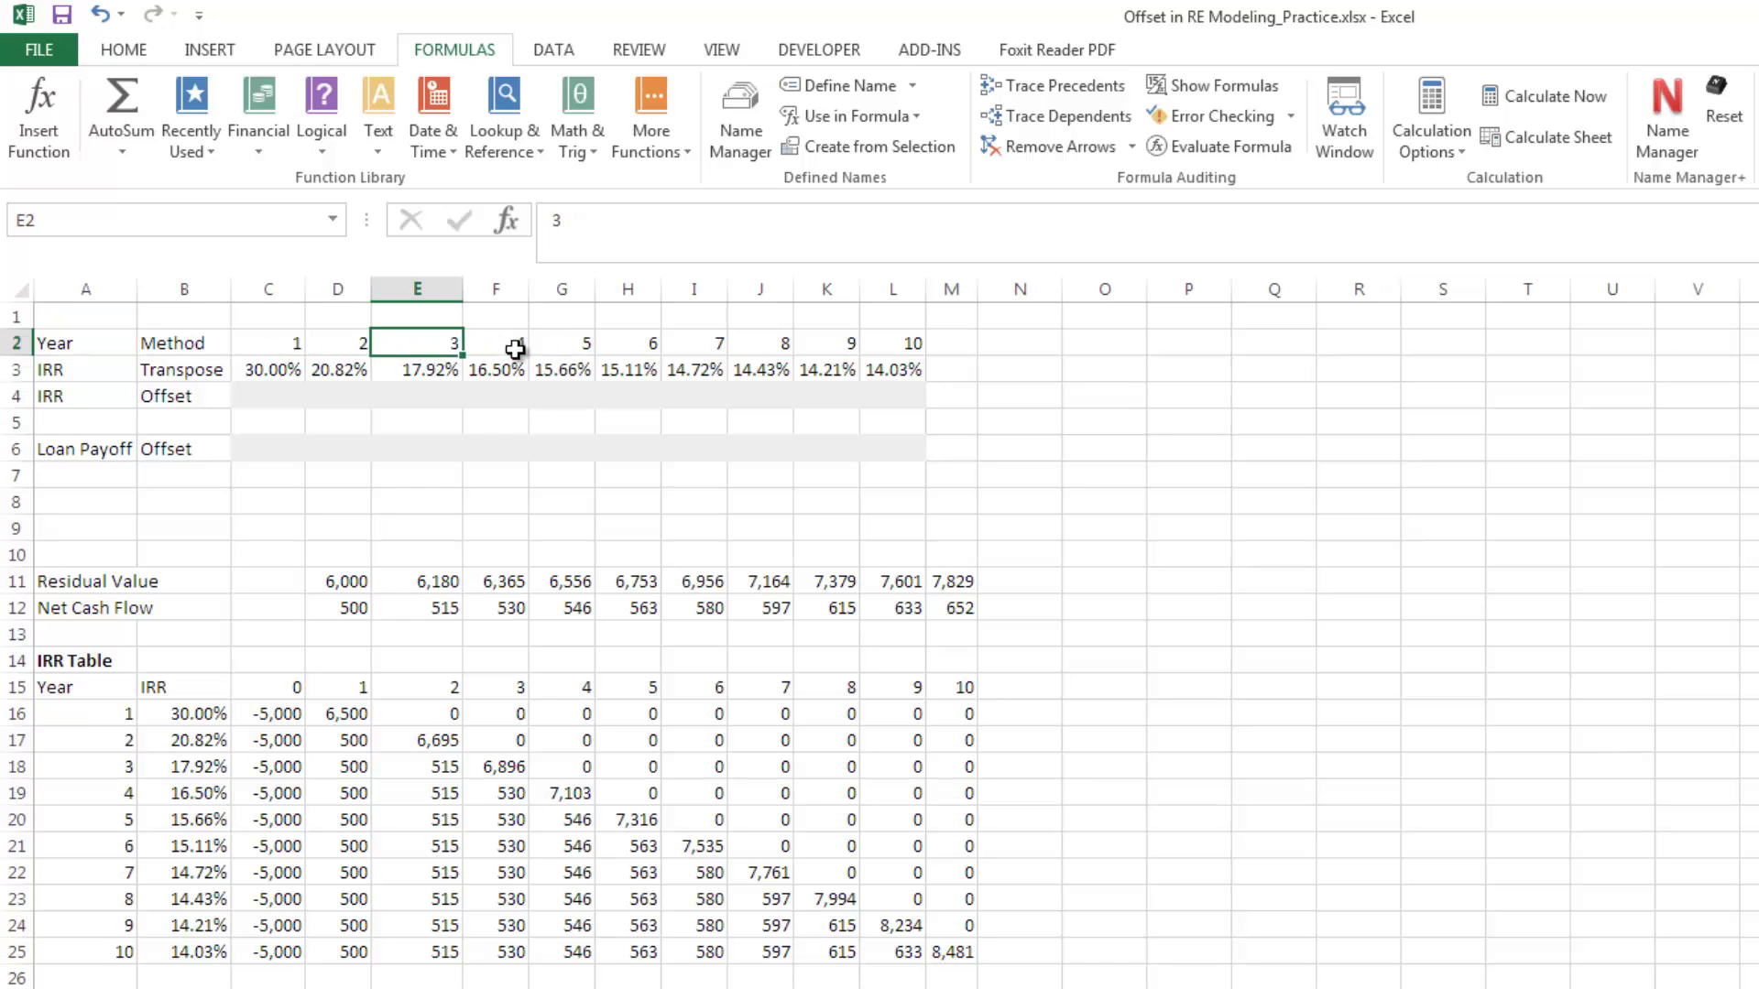
pyautogui.press('Right')
pyautogui.press('Right')
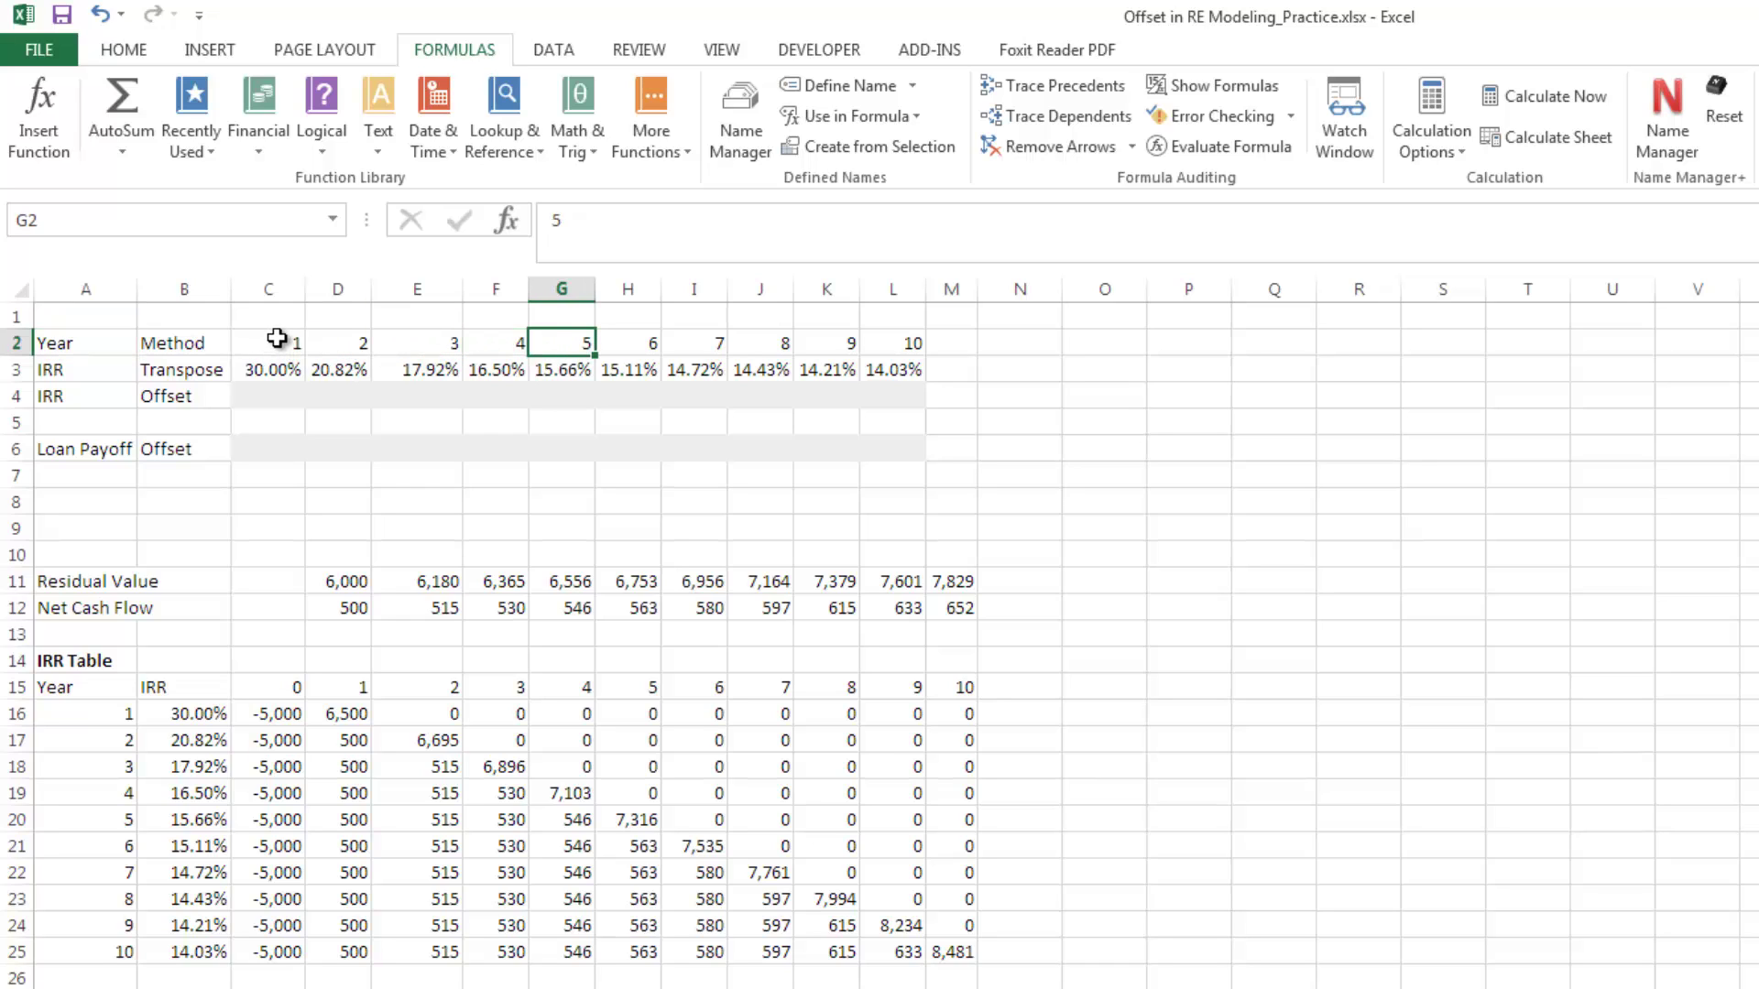
pyautogui.moveTo(270, 343); pyautogui.dragTo(903, 339)
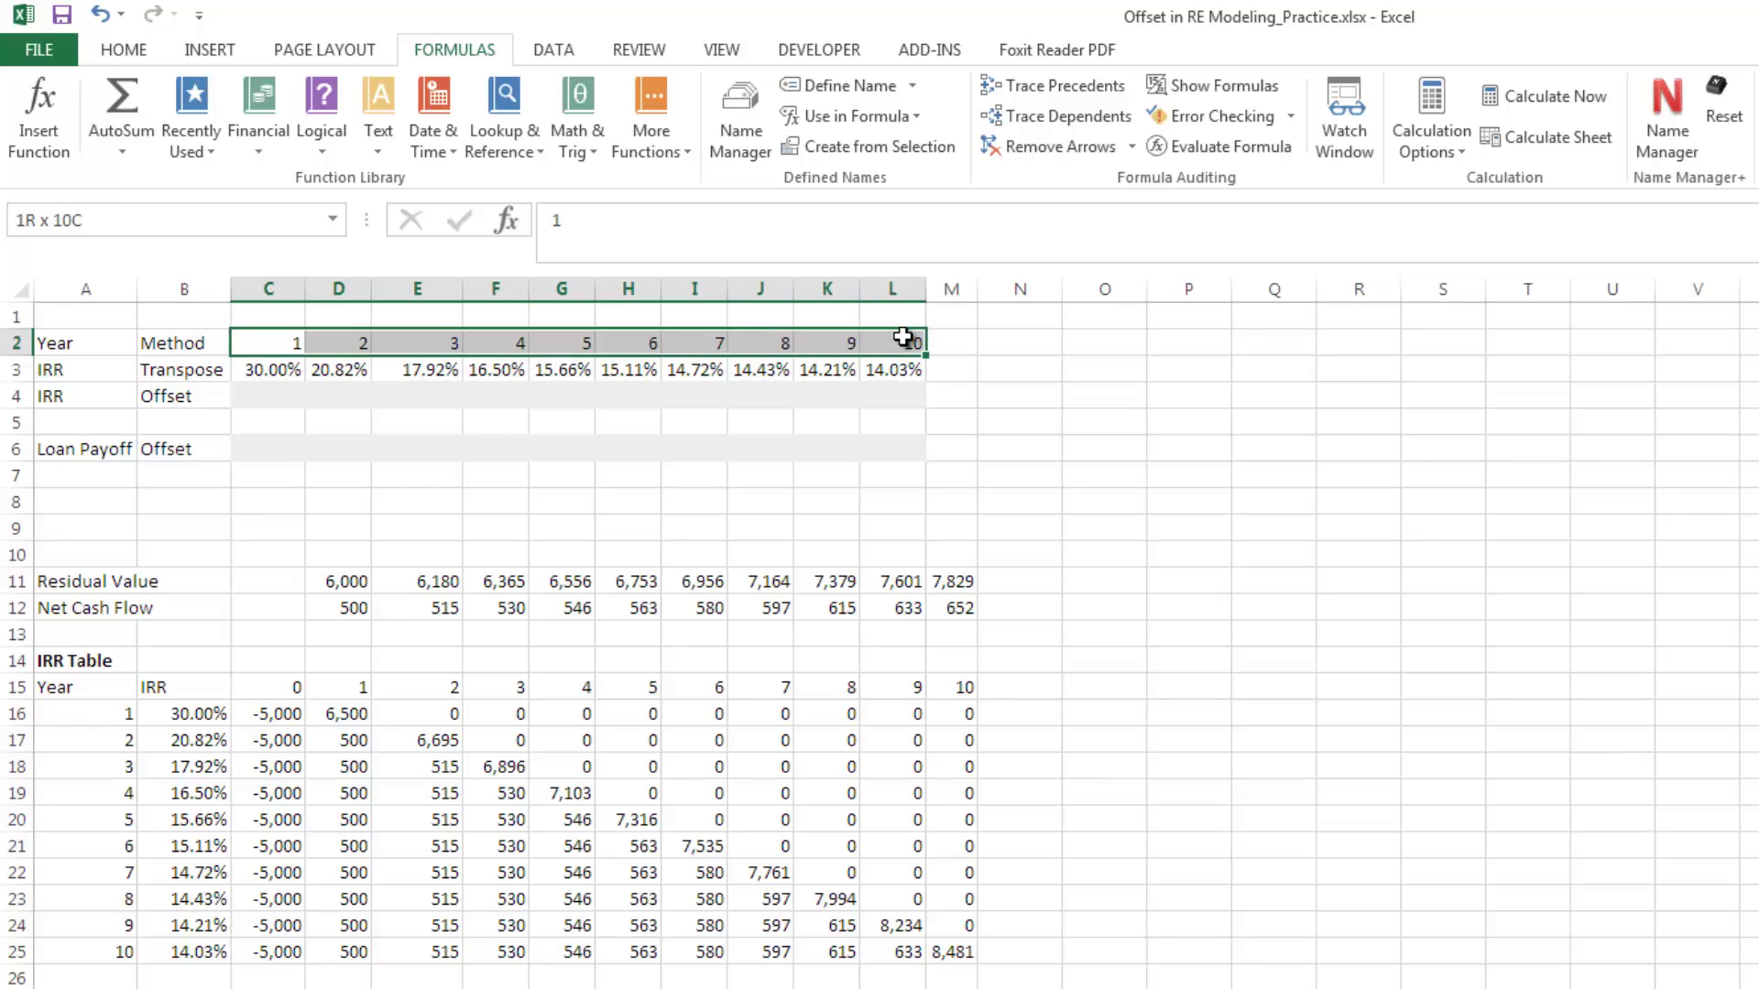
pyautogui.click(266, 394)
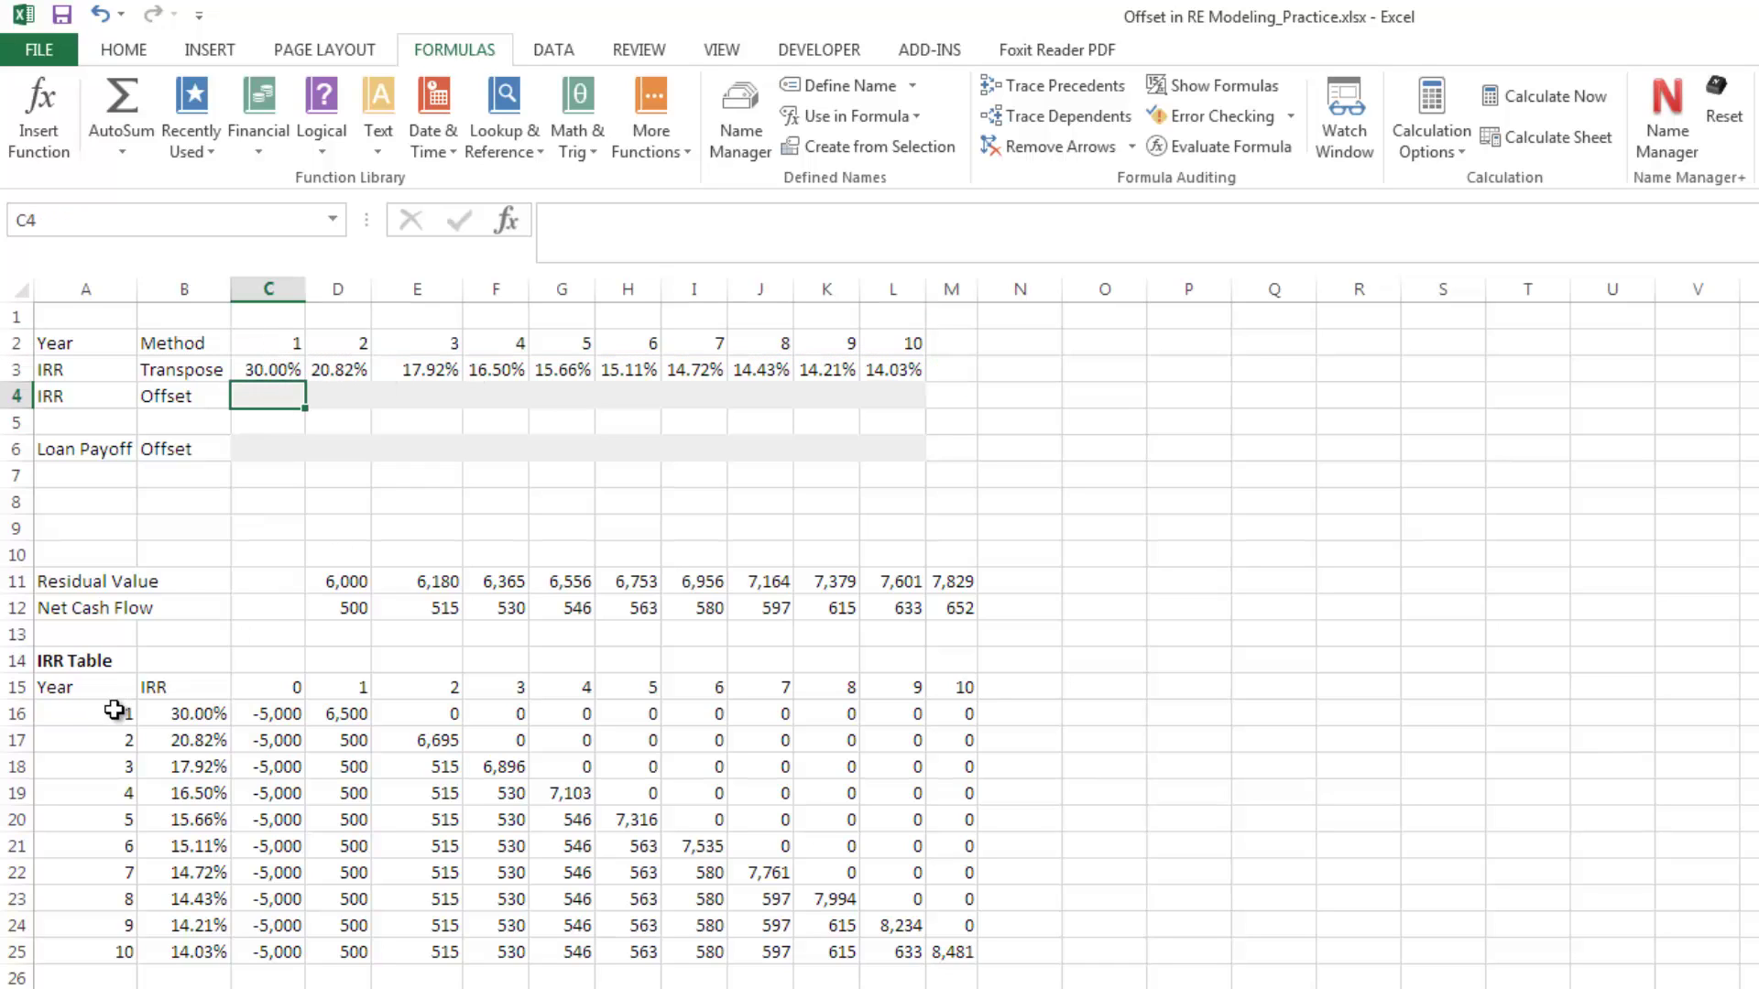
pyautogui.moveTo(114, 713); pyautogui.dragTo(113, 953)
pyautogui.click(265, 397)
# Step: Enter =OFFSET($B$15,C2,0) in C4, fixing the too-few-arguments error, to return 30.00%
pyautogui.write('=offset')
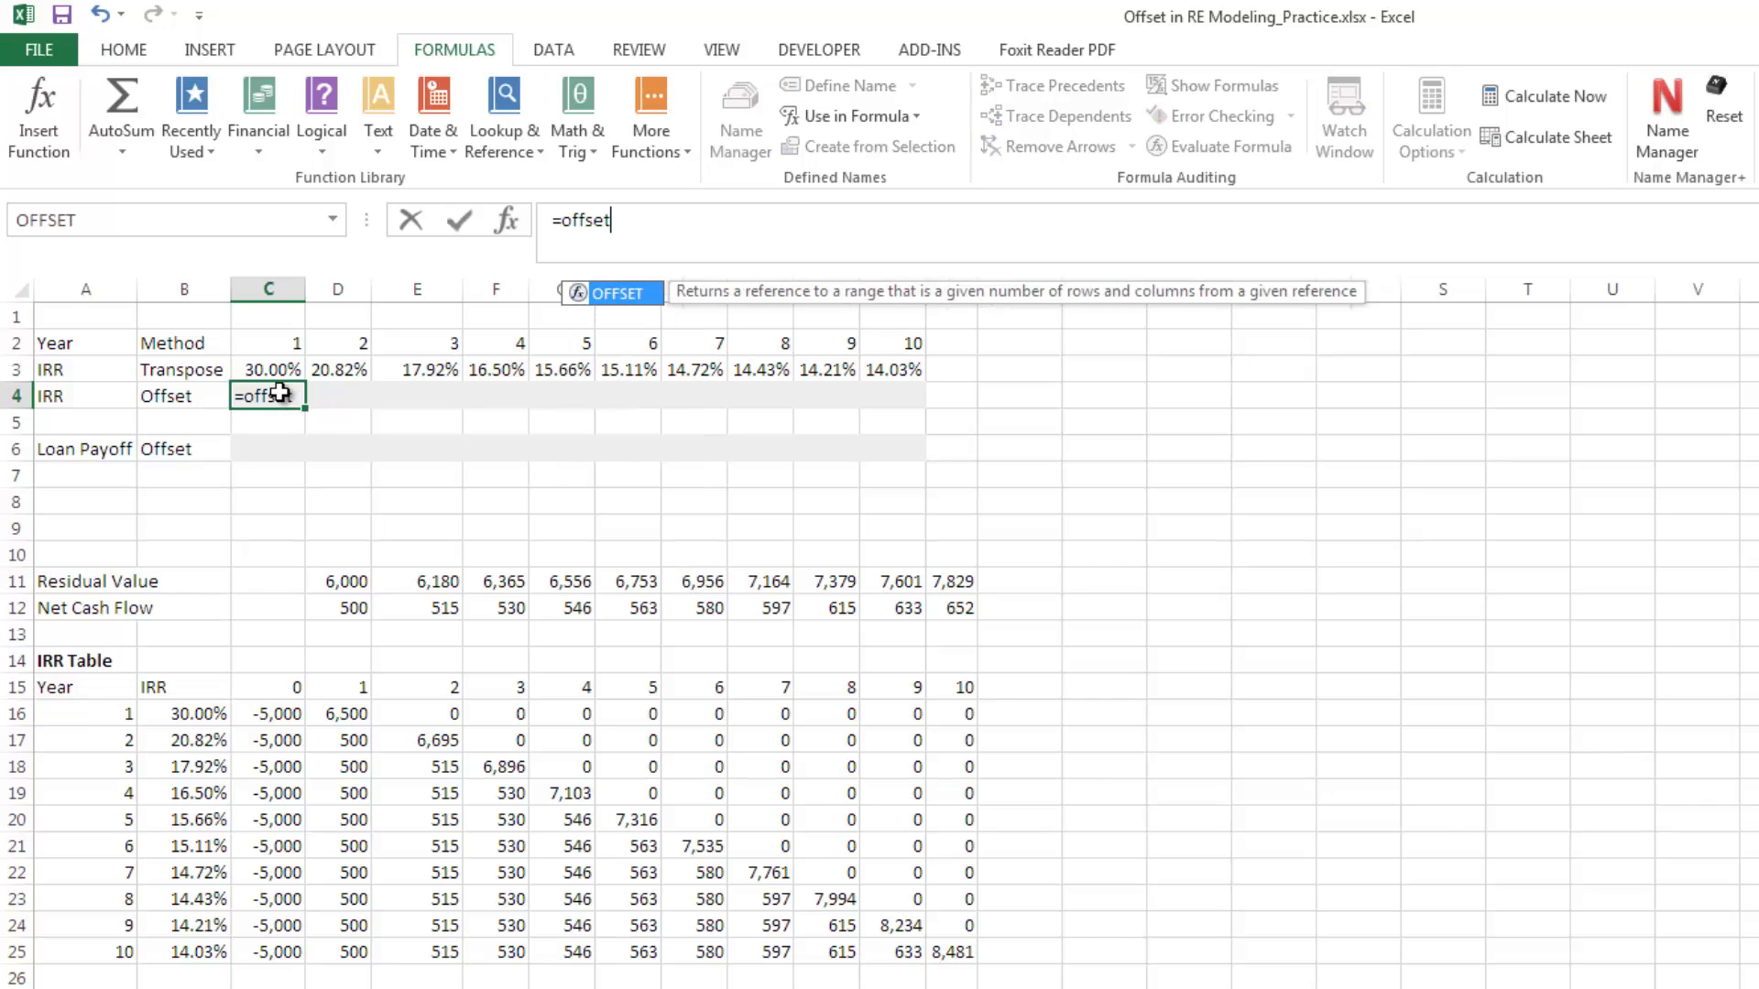
pyautogui.write('(')
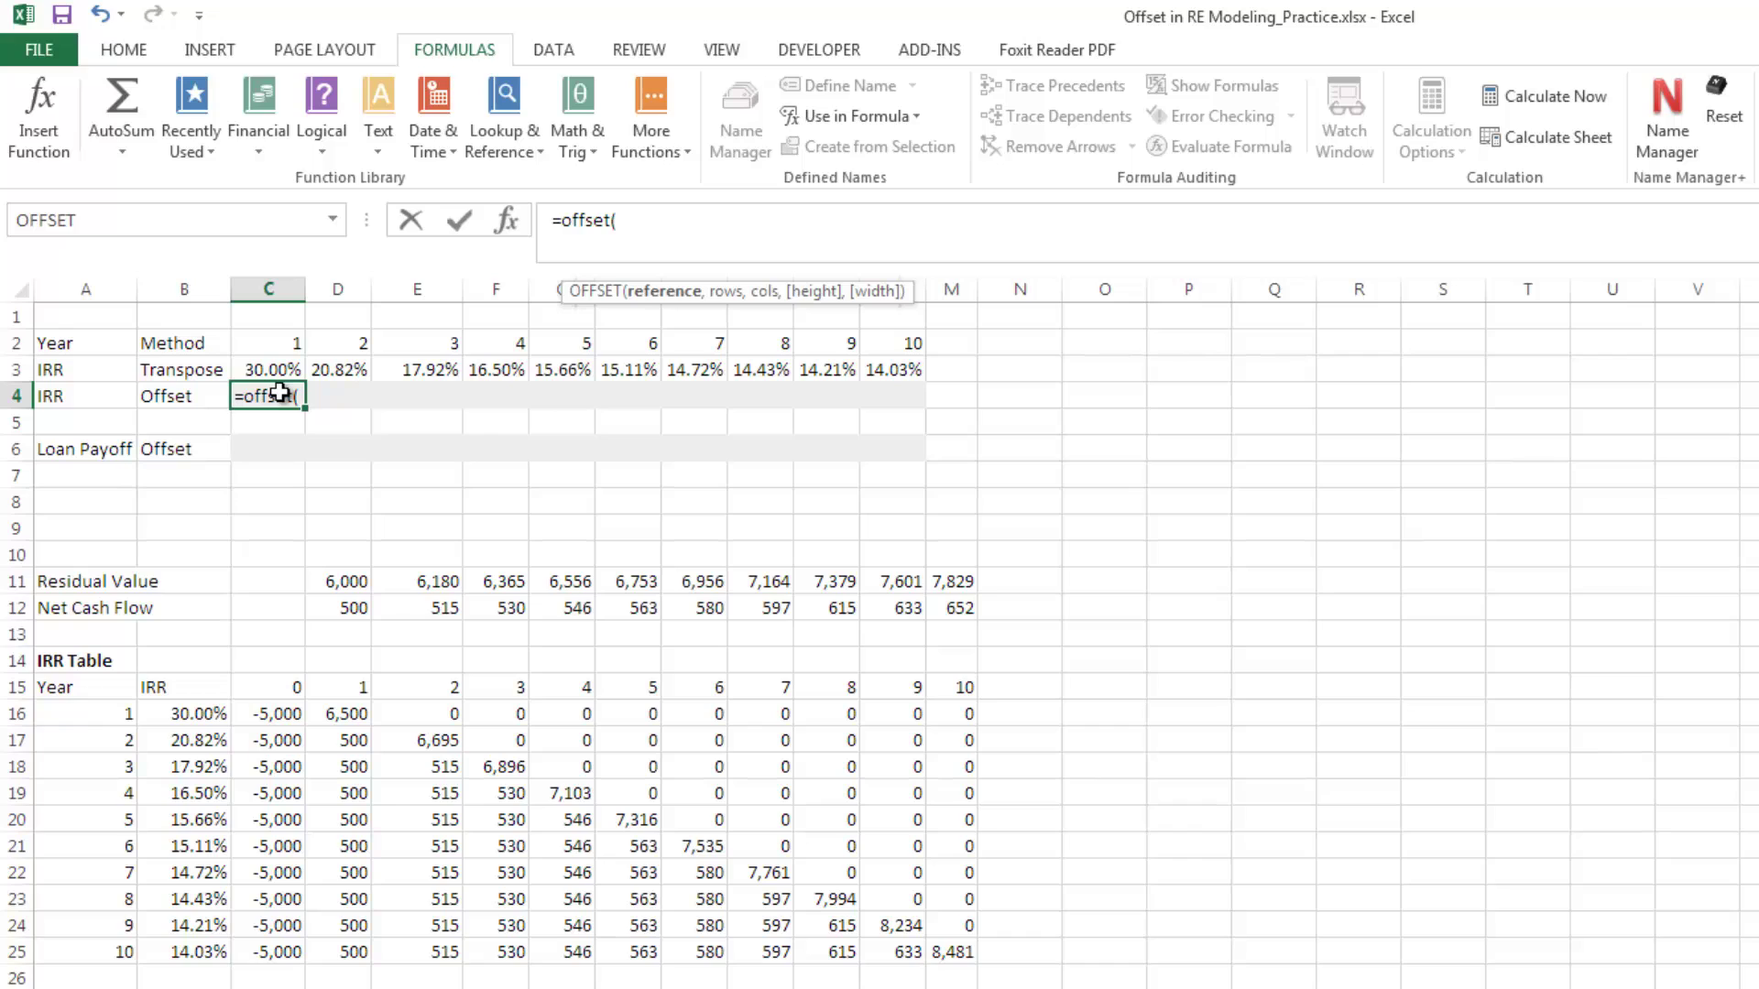
pyautogui.click(203, 685)
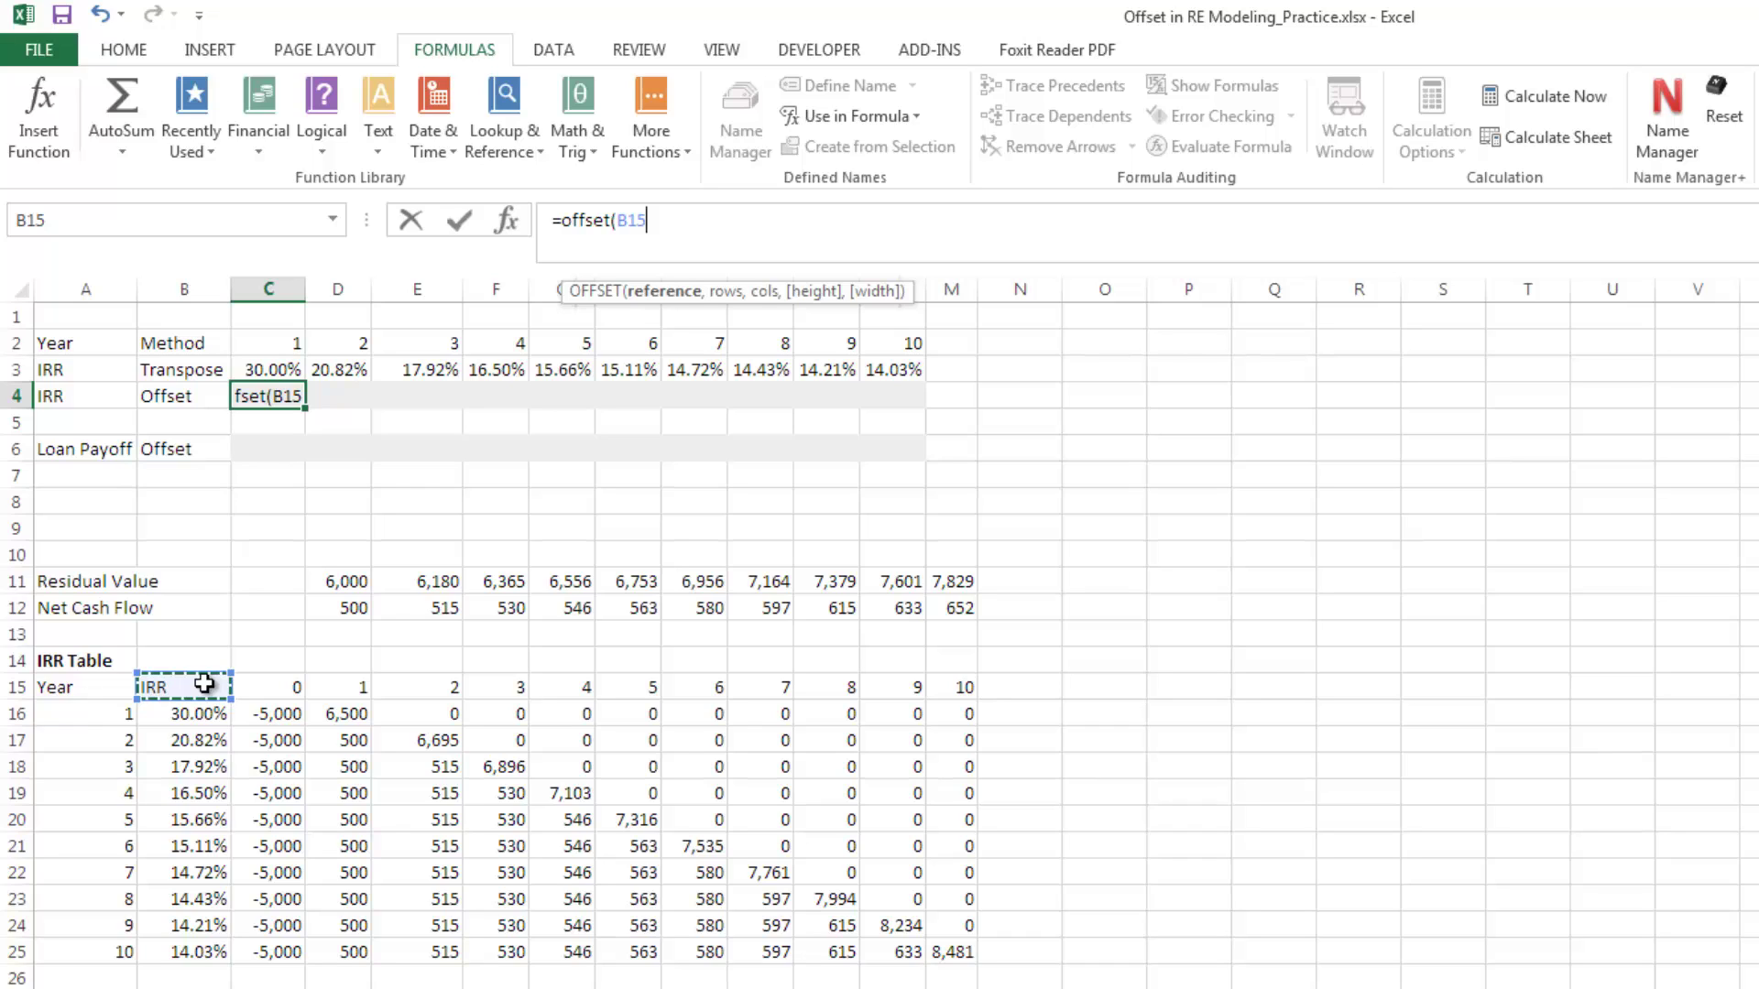
pyautogui.press('F4')
pyautogui.write(',')
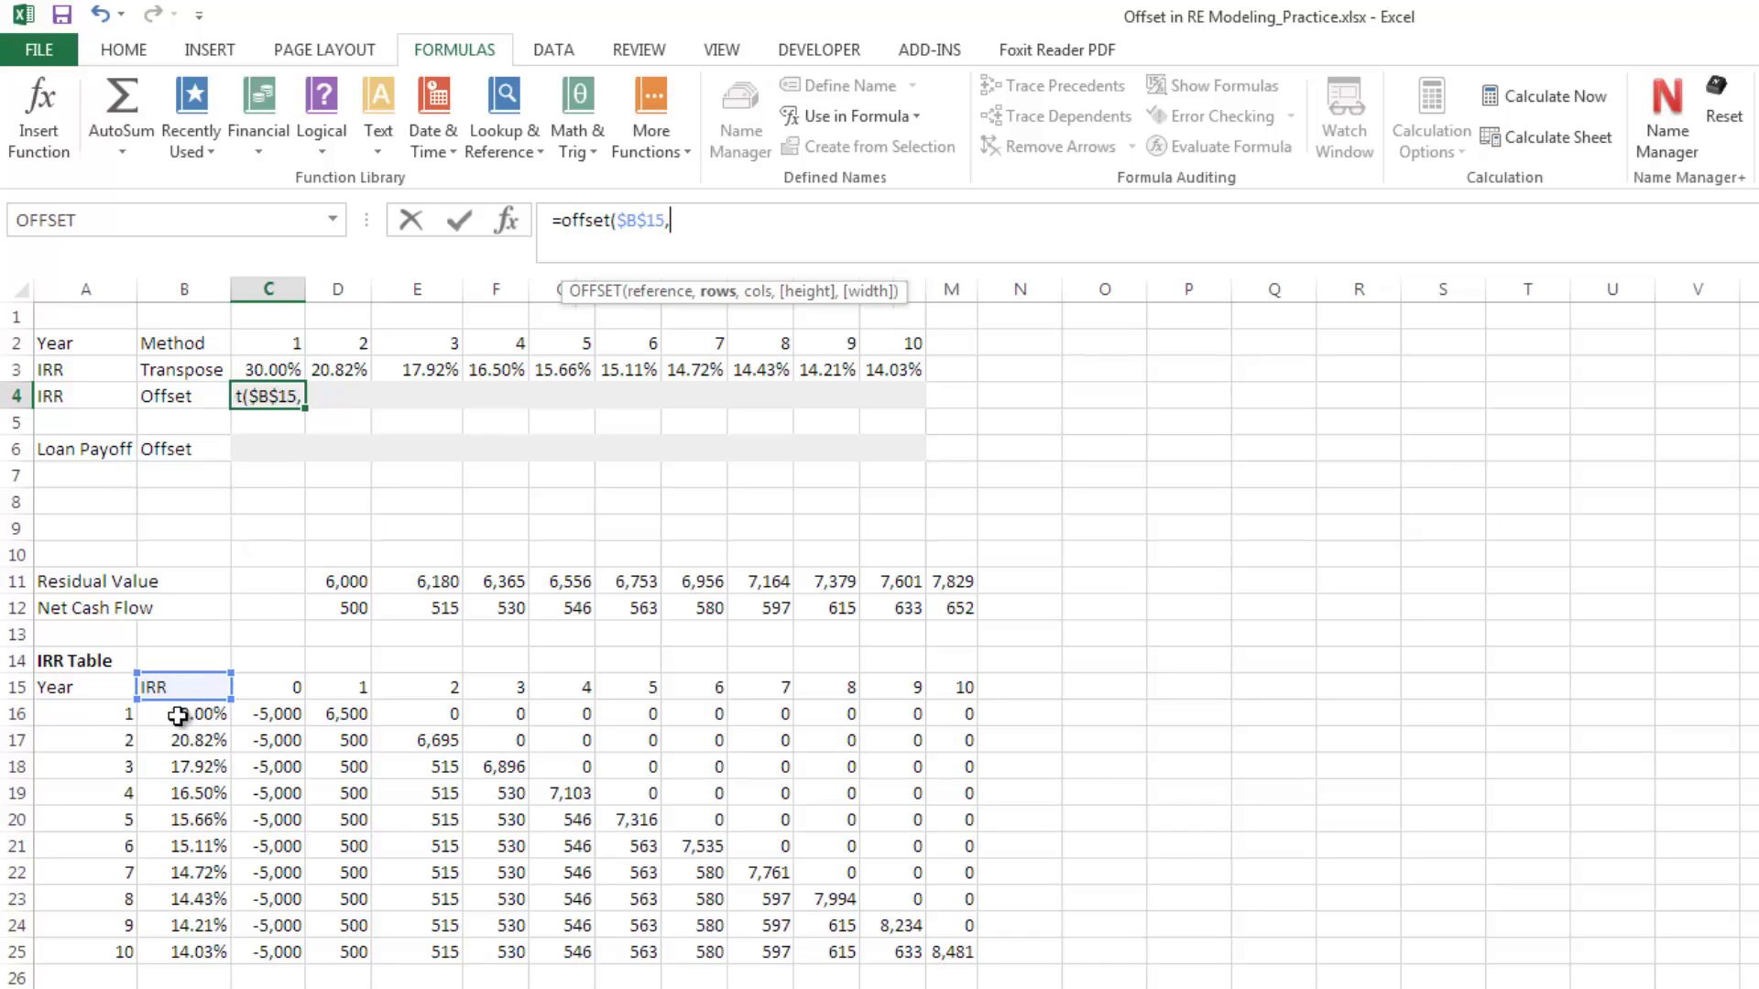
pyautogui.click(286, 340)
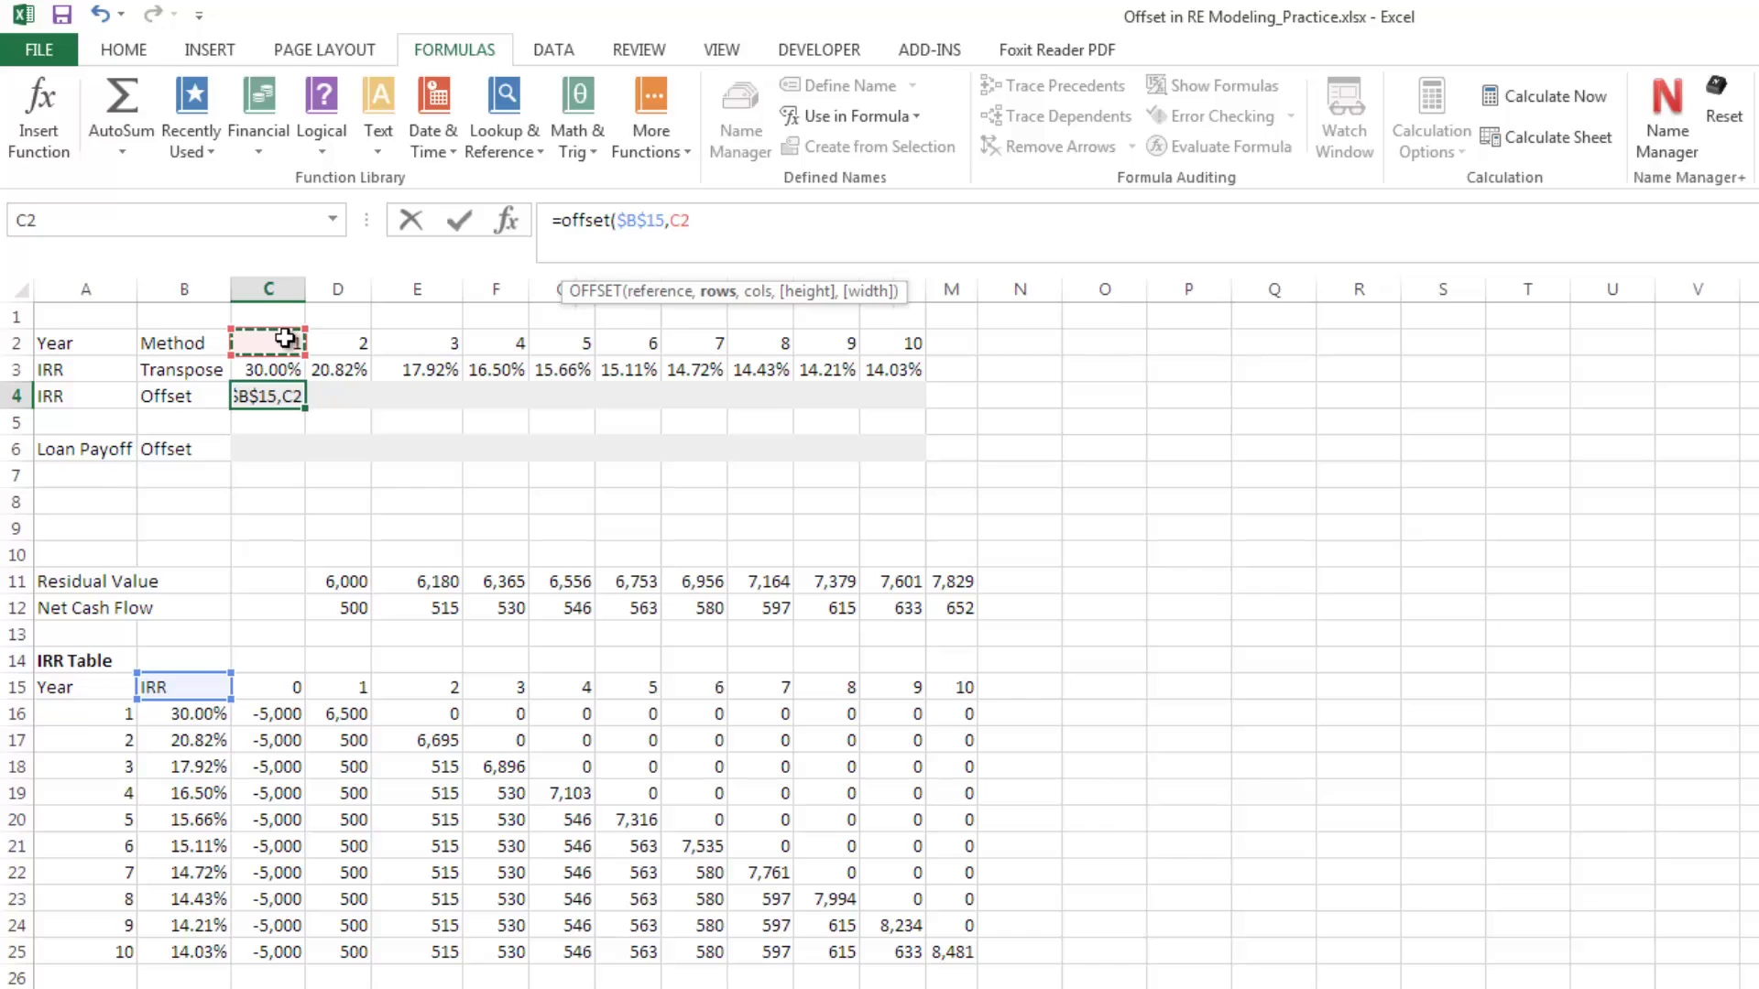
pyautogui.press('Return')
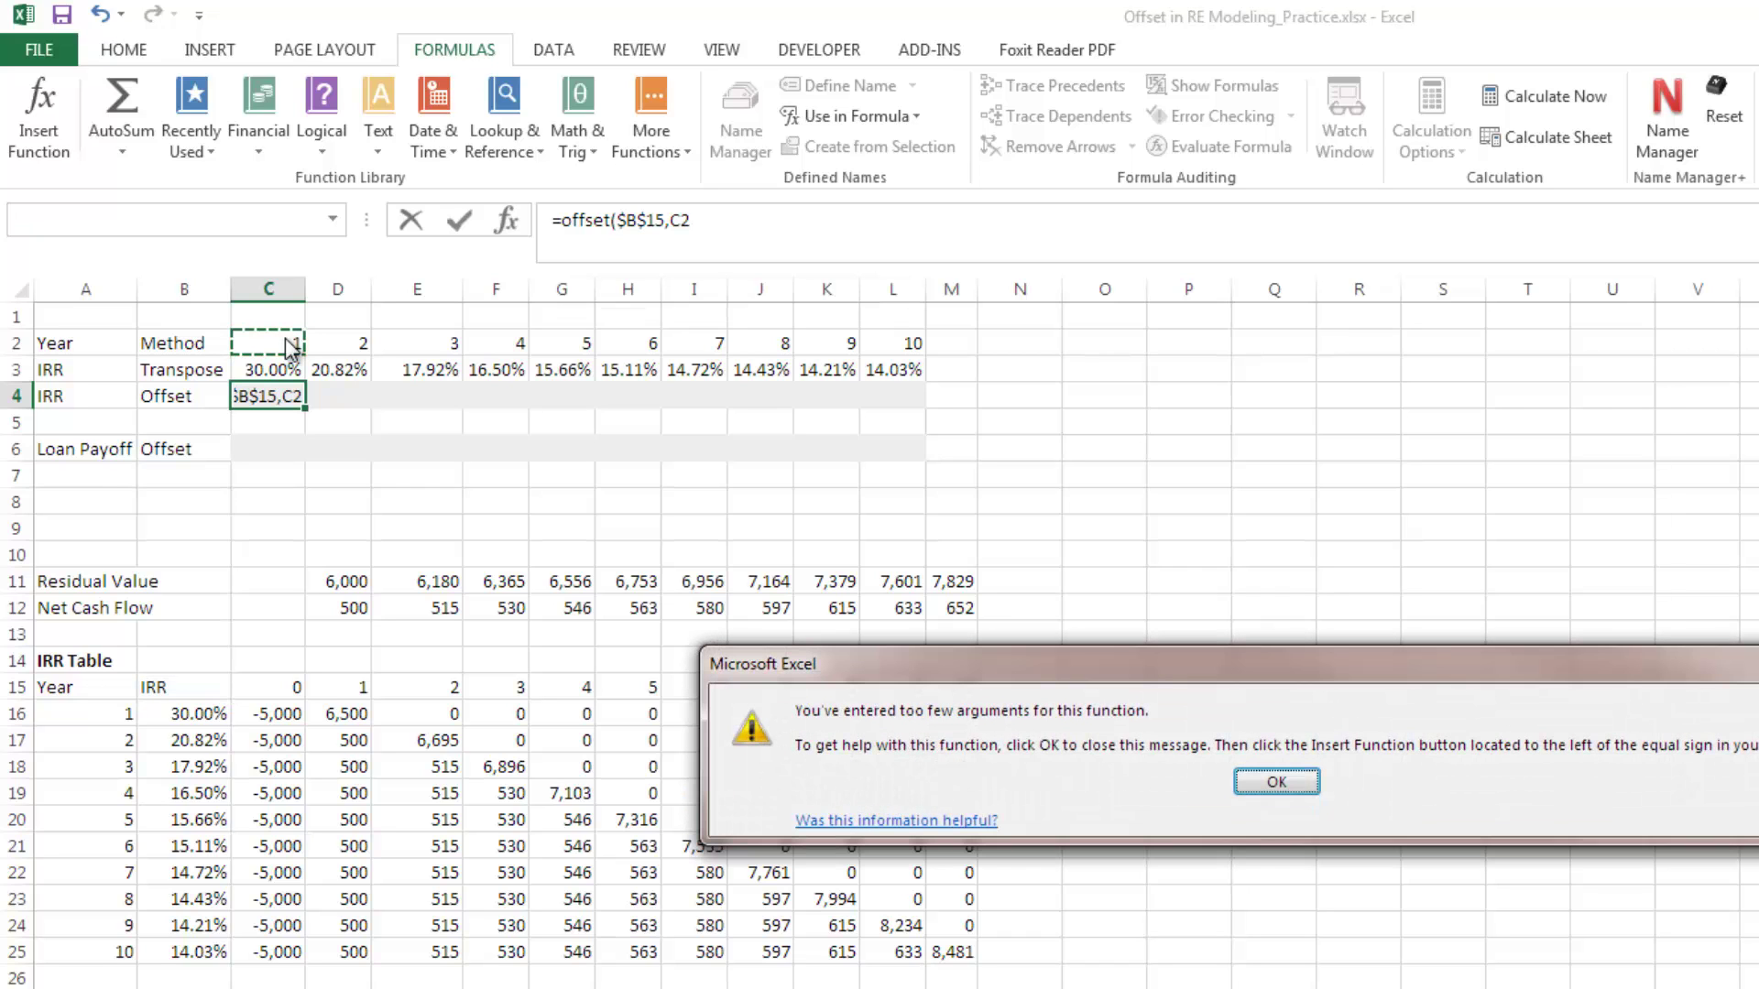
pyautogui.click(1274, 785)
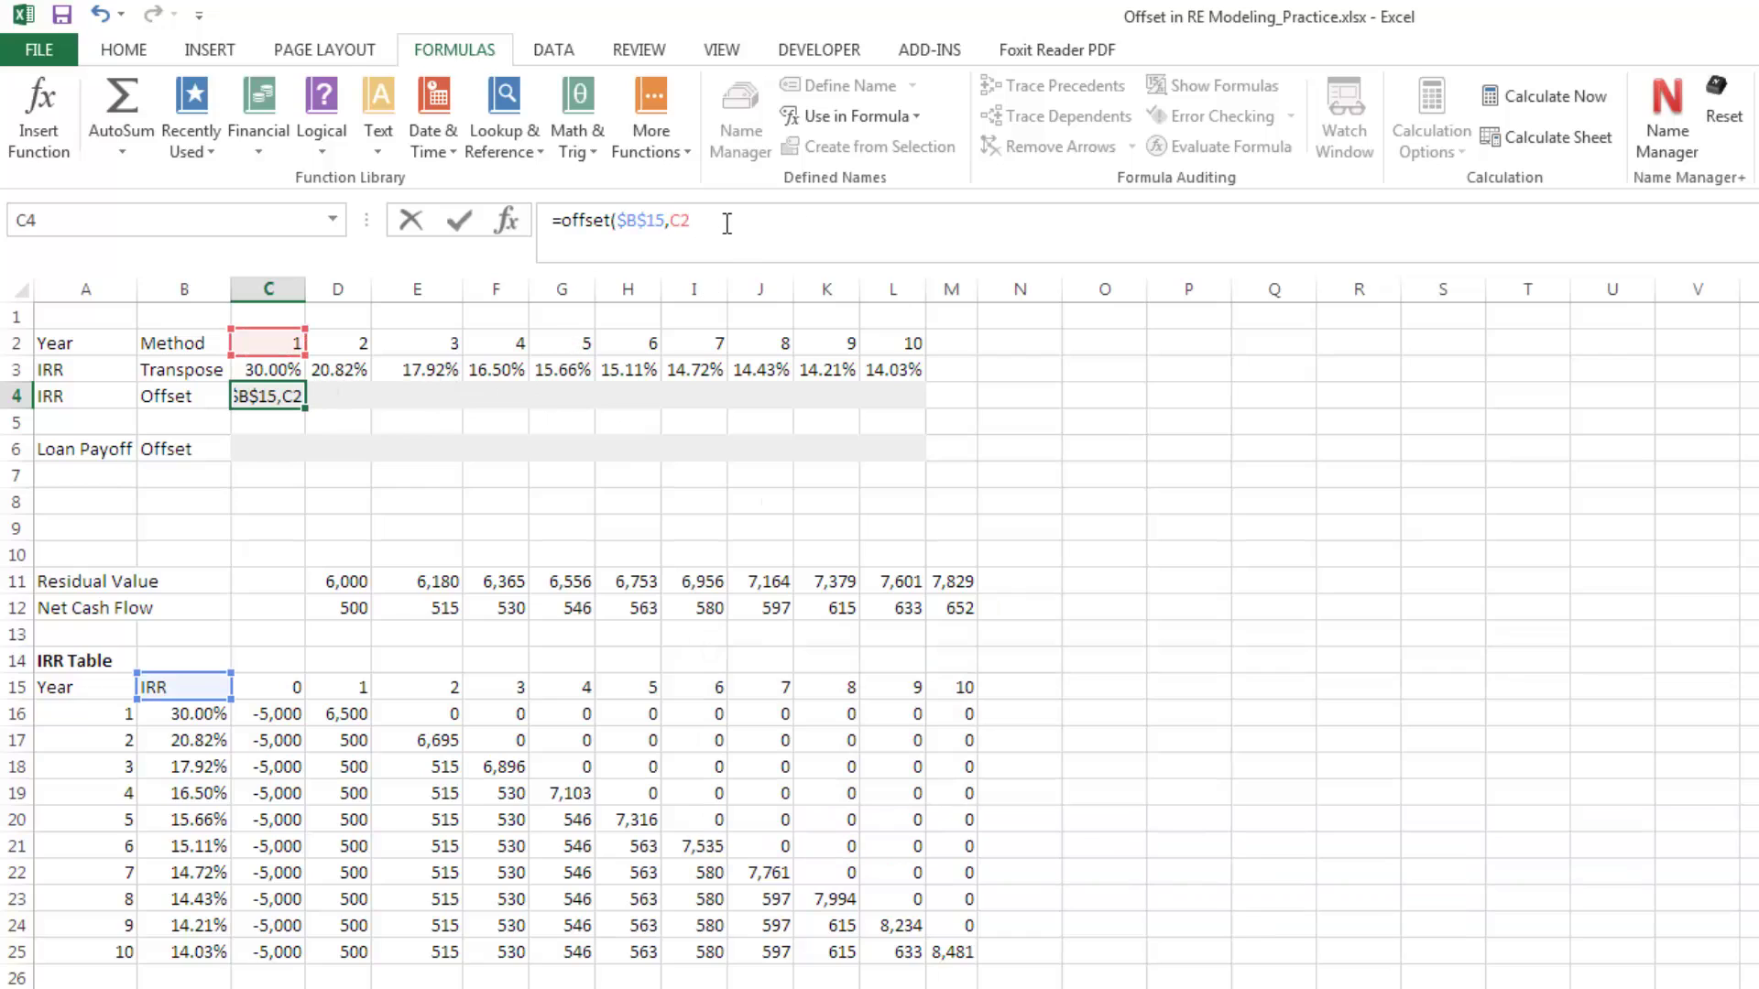
pyautogui.write(',')
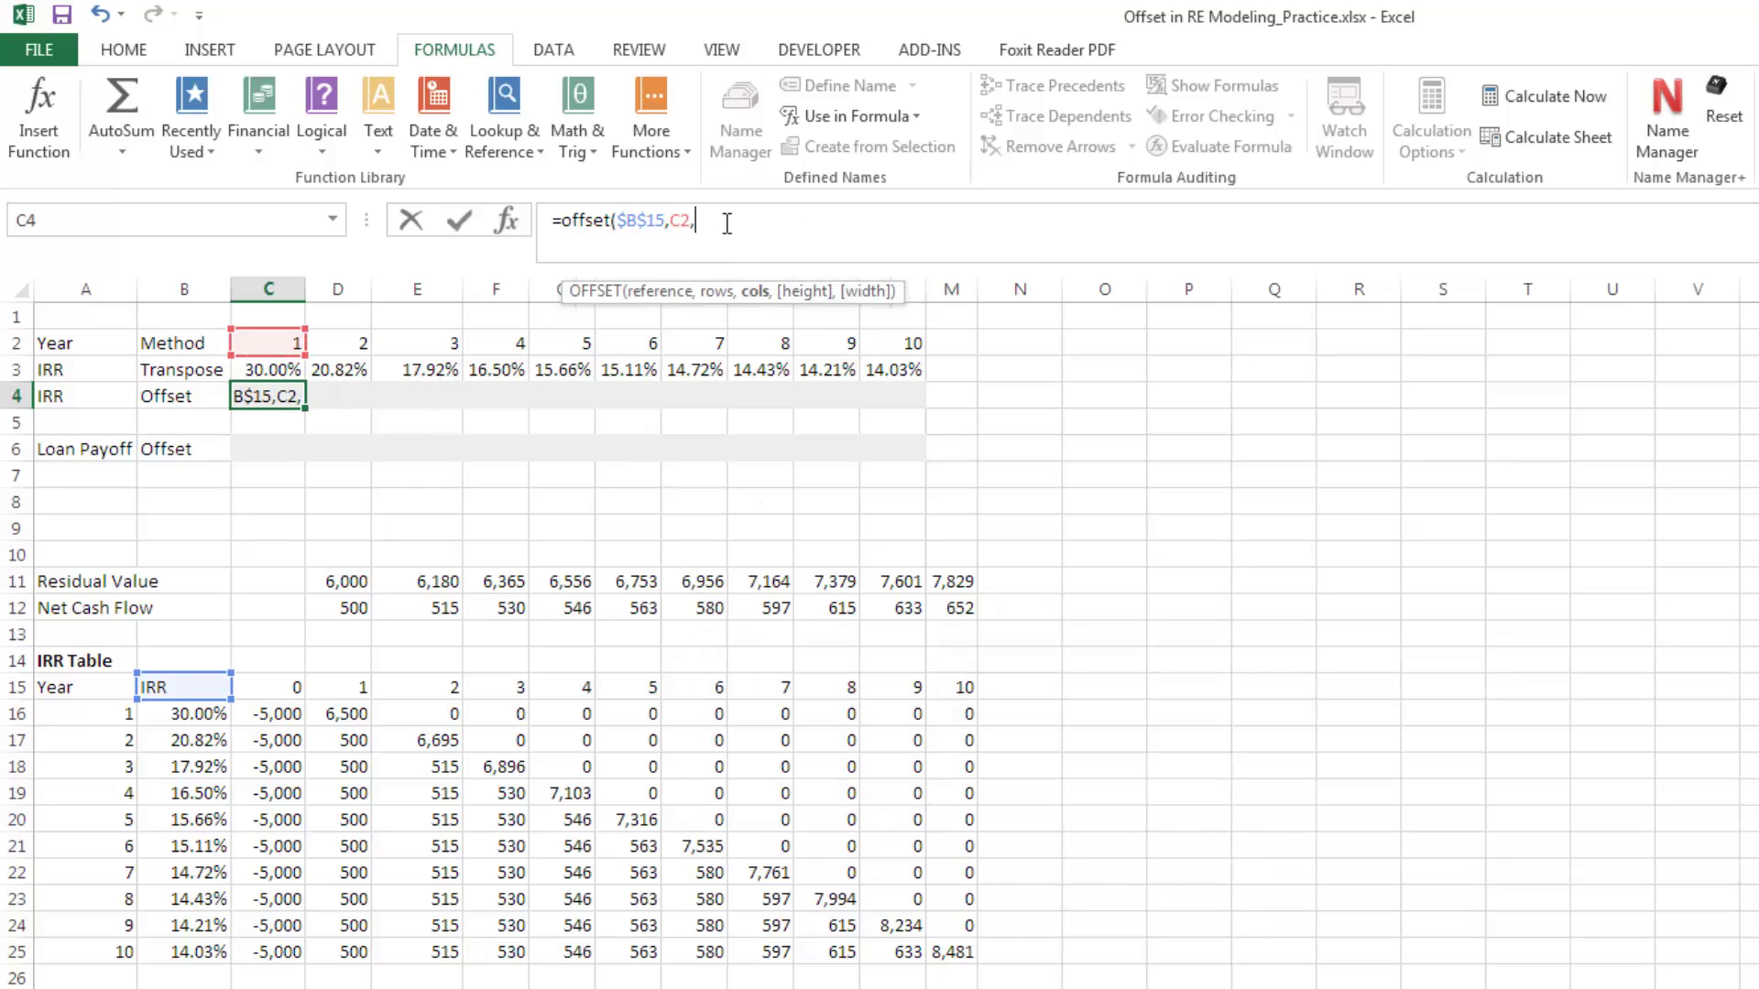
pyautogui.write('0)')
pyautogui.press('Return')
# Step: Copy the C4 OFFSET IRR formula across D4:L4 and compare it with the Transpose IRR row
pyautogui.press('Up')
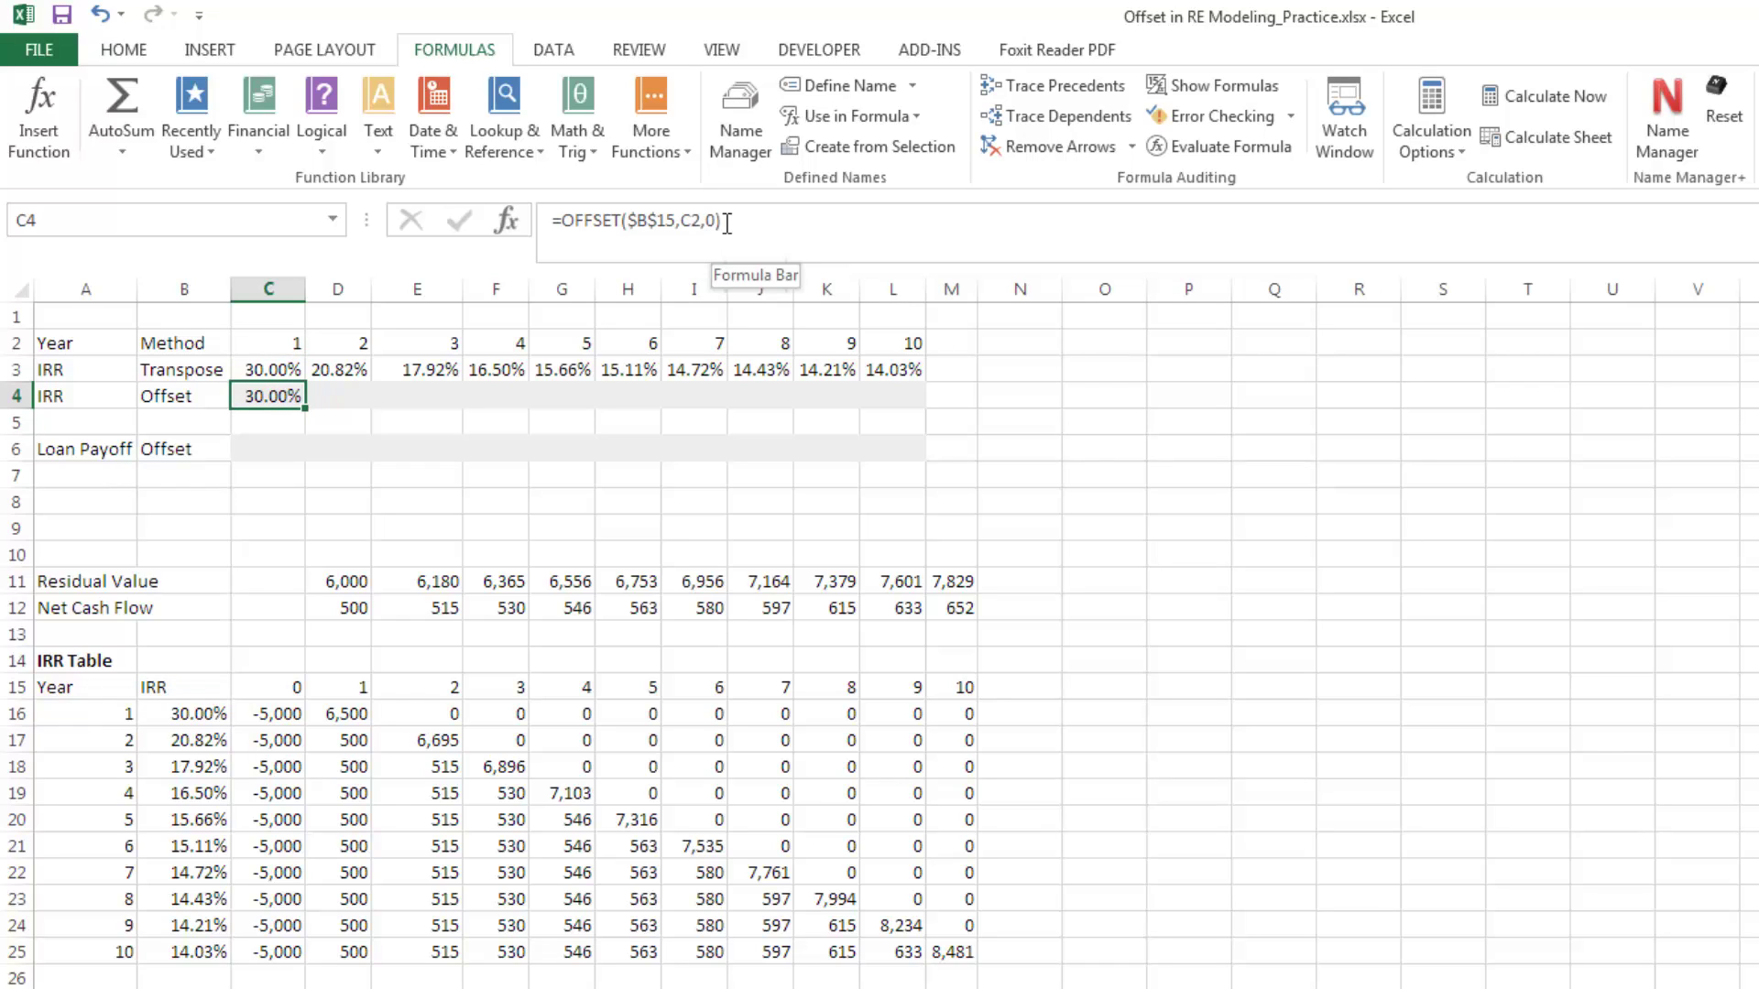
pyautogui.hotkey('ctrl', 'c')
pyautogui.press('Right')
pyautogui.hotkey('shift', 'Right')
pyautogui.hotkey('shift', 'Right')
pyautogui.hotkey('shift', 'Right')
pyautogui.hotkey('shift', 'Right')
pyautogui.hotkey('shift', 'Right')
pyautogui.hotkey('shift', 'Right')
pyautogui.hotkey('shift', 'Right')
pyautogui.hotkey('shift', 'Right')
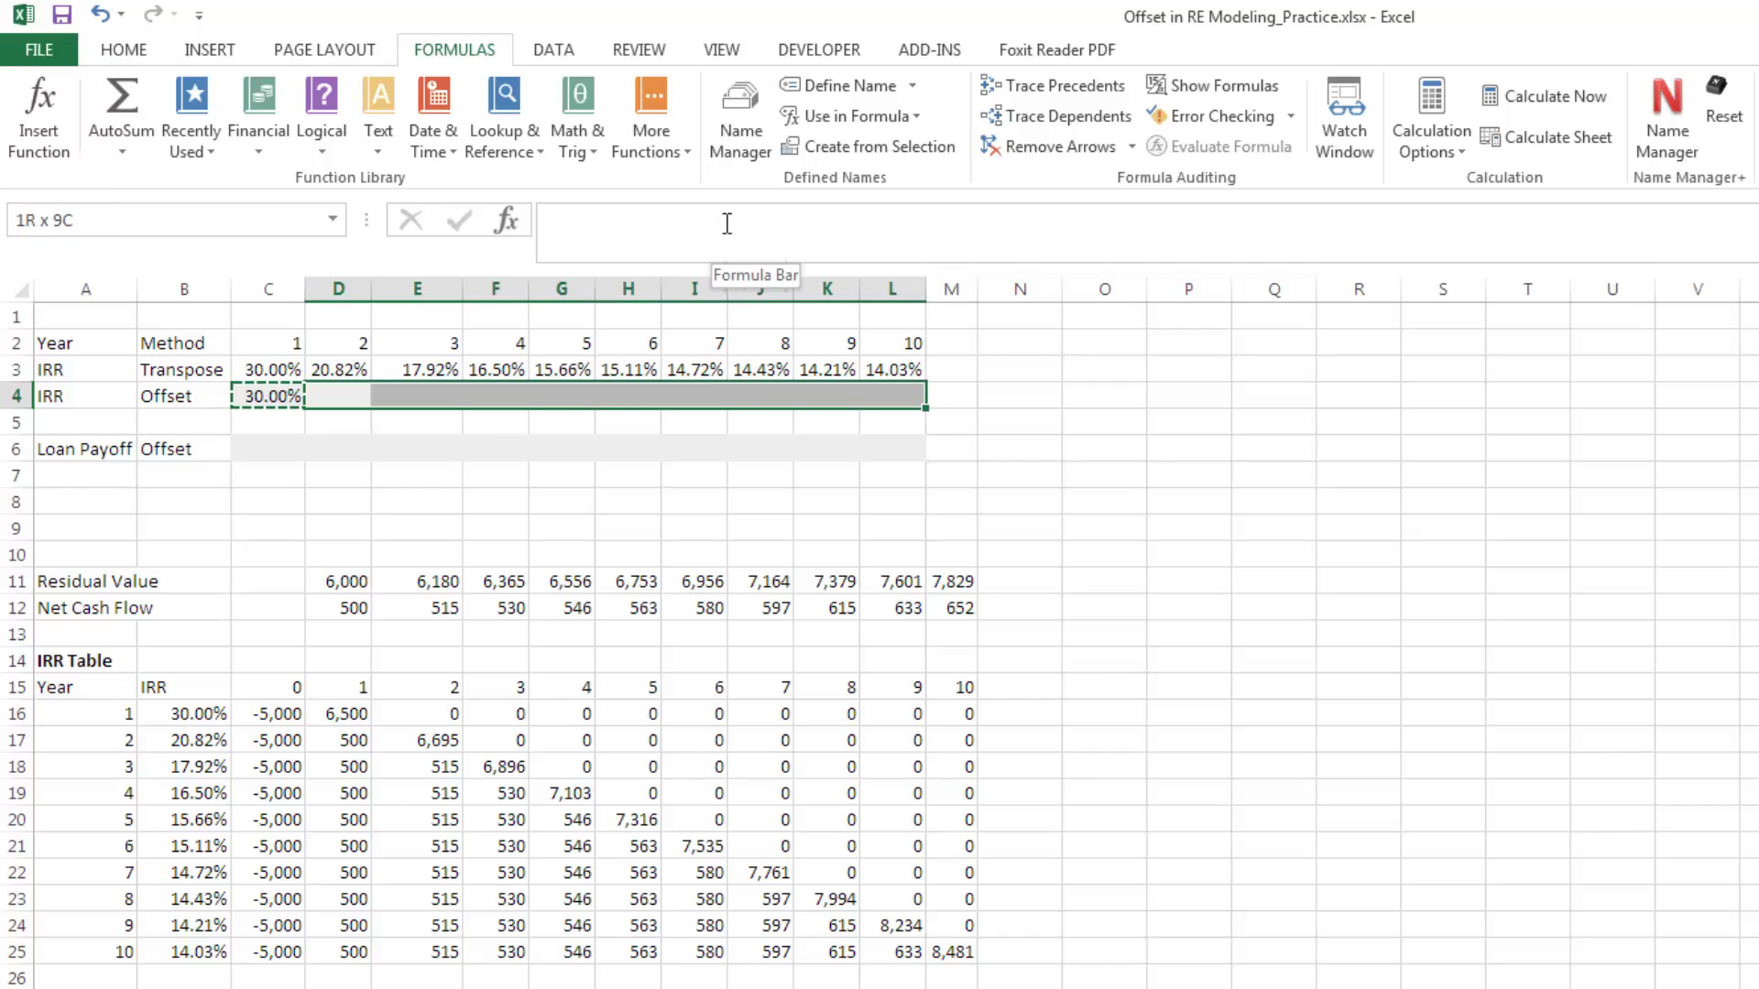
pyautogui.hotkey('ctrl', 'v')
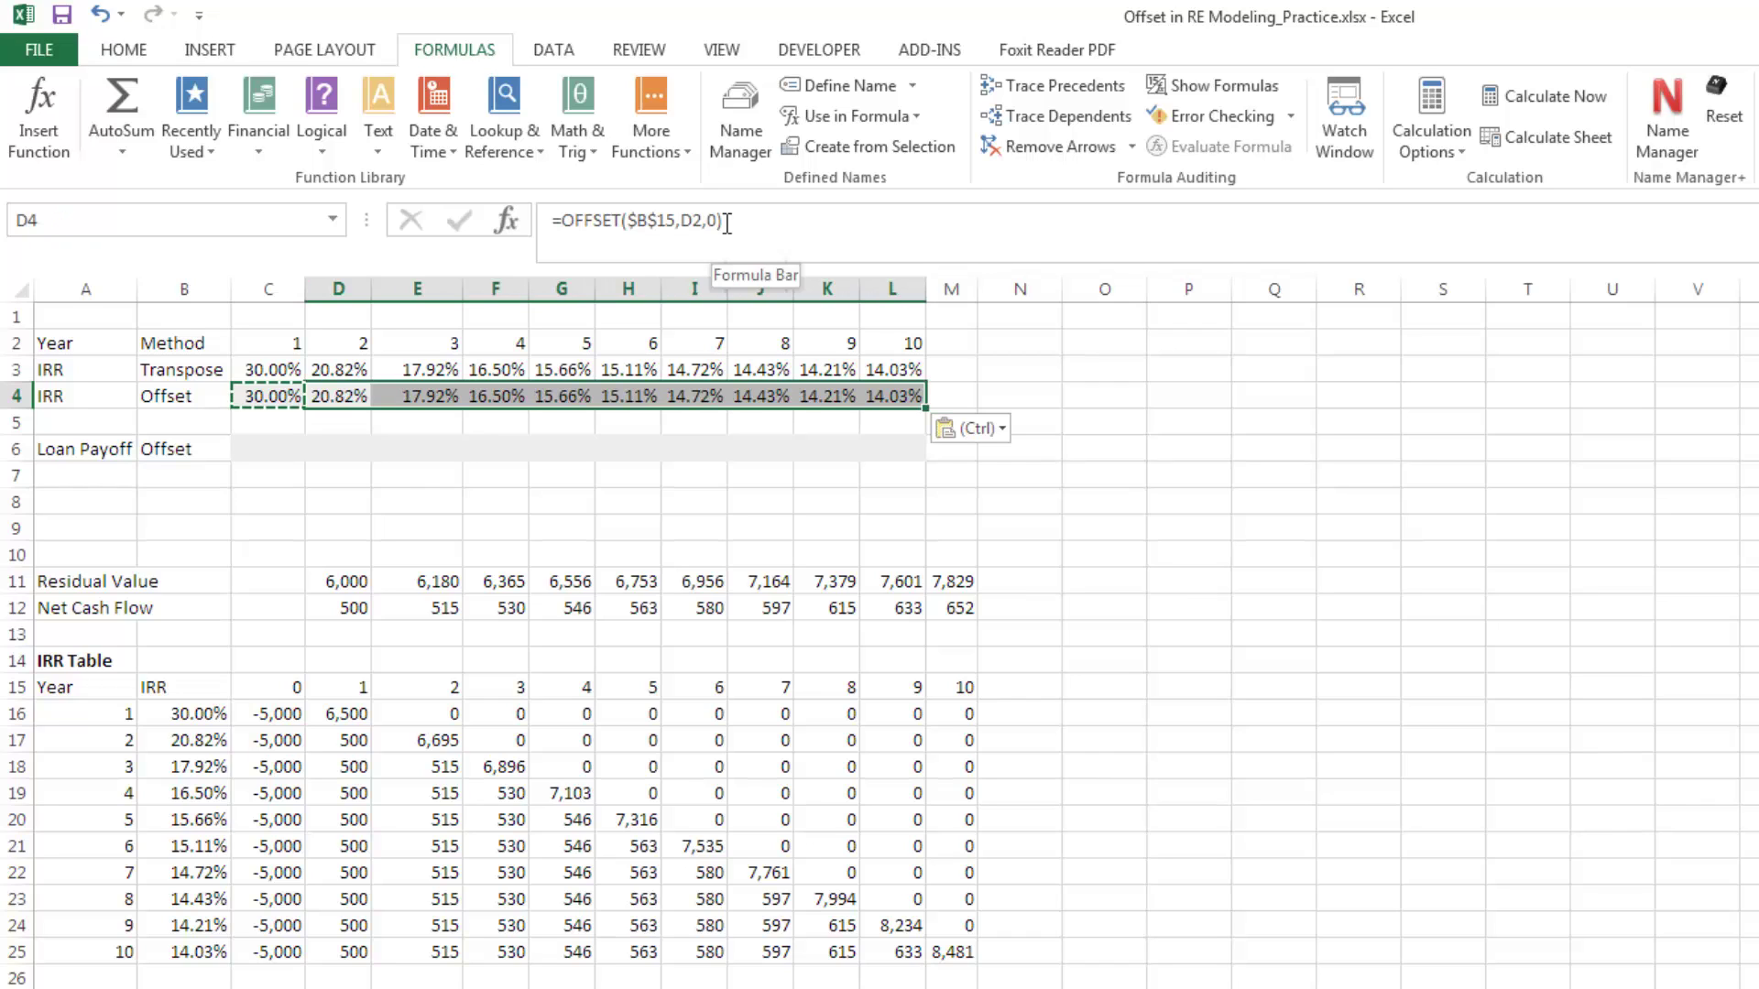
pyautogui.press('Escape')
pyautogui.hotkey('shift', 'Left')
pyautogui.hotkey('shift', 'Left')
pyautogui.hotkey('shift', 'Left')
pyautogui.hotkey('shift', 'Left')
pyautogui.hotkey('shift', 'Left')
pyautogui.hotkey('shift', 'Left')
pyautogui.hotkey('shift', 'Left')
pyautogui.hotkey('shift', 'Left')
pyautogui.press('Left')
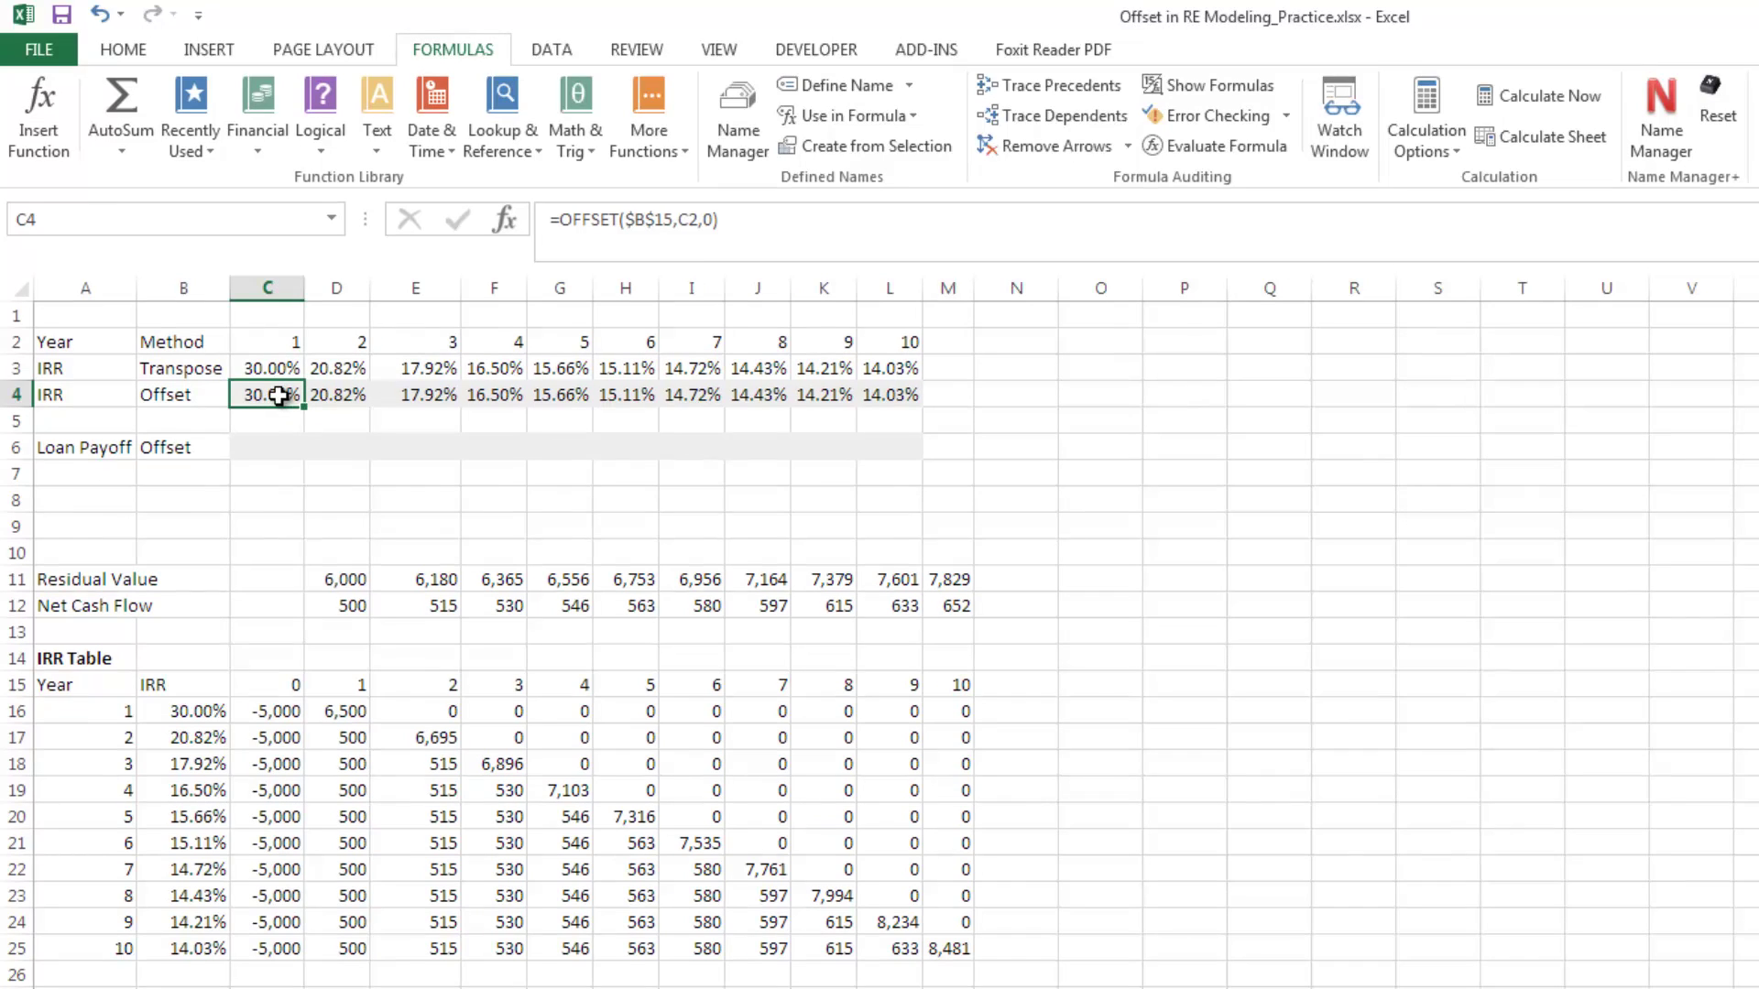
pyautogui.moveTo(280, 369); pyautogui.dragTo(866, 376)
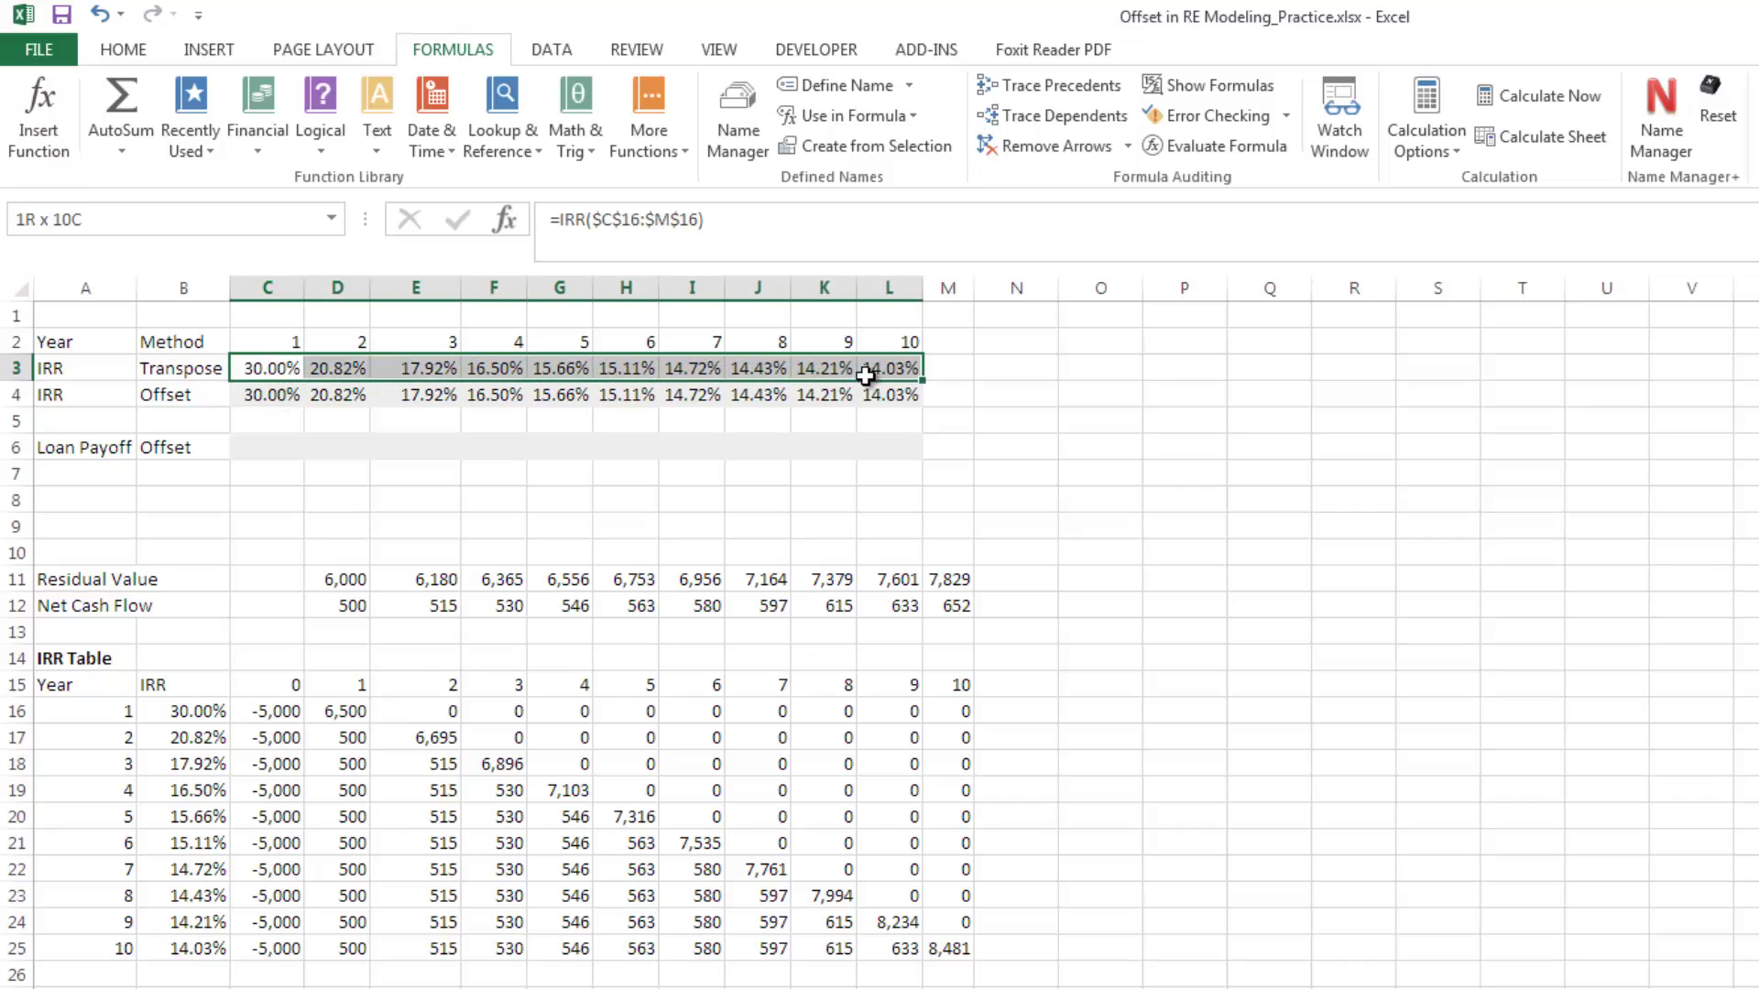
pyautogui.click(286, 396)
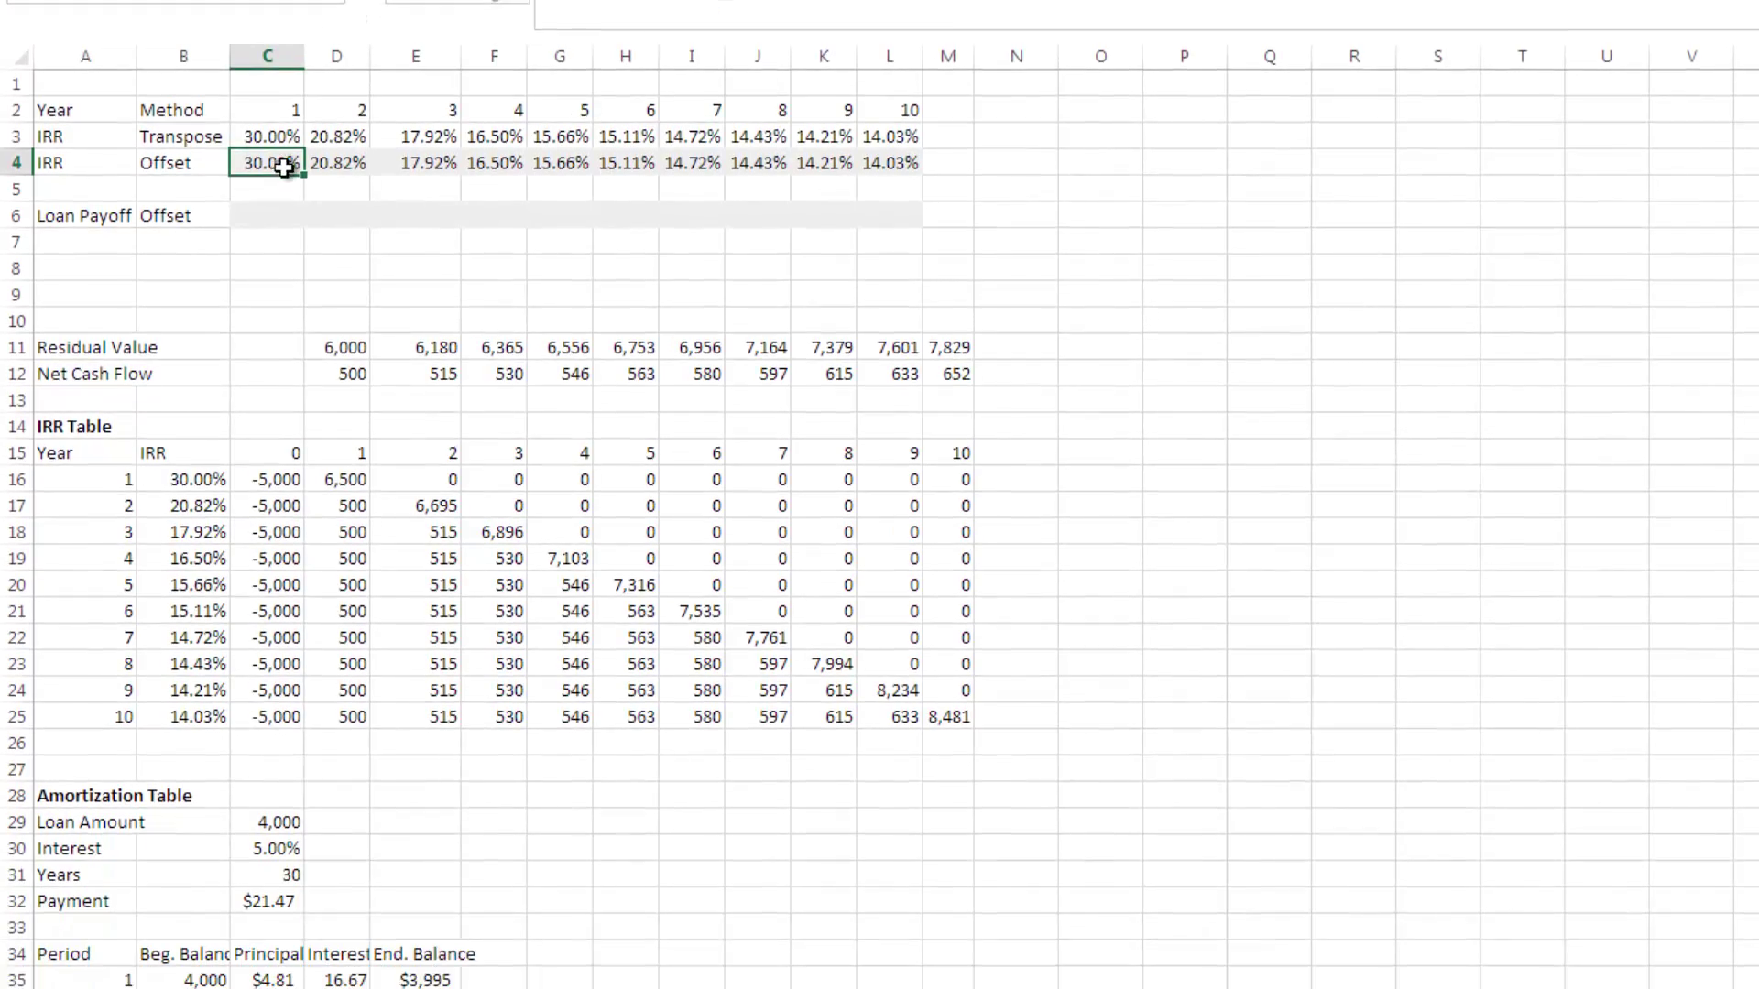
pyautogui.scroll(-3, 254, 44)
pyautogui.scroll(-3, 254, 44)
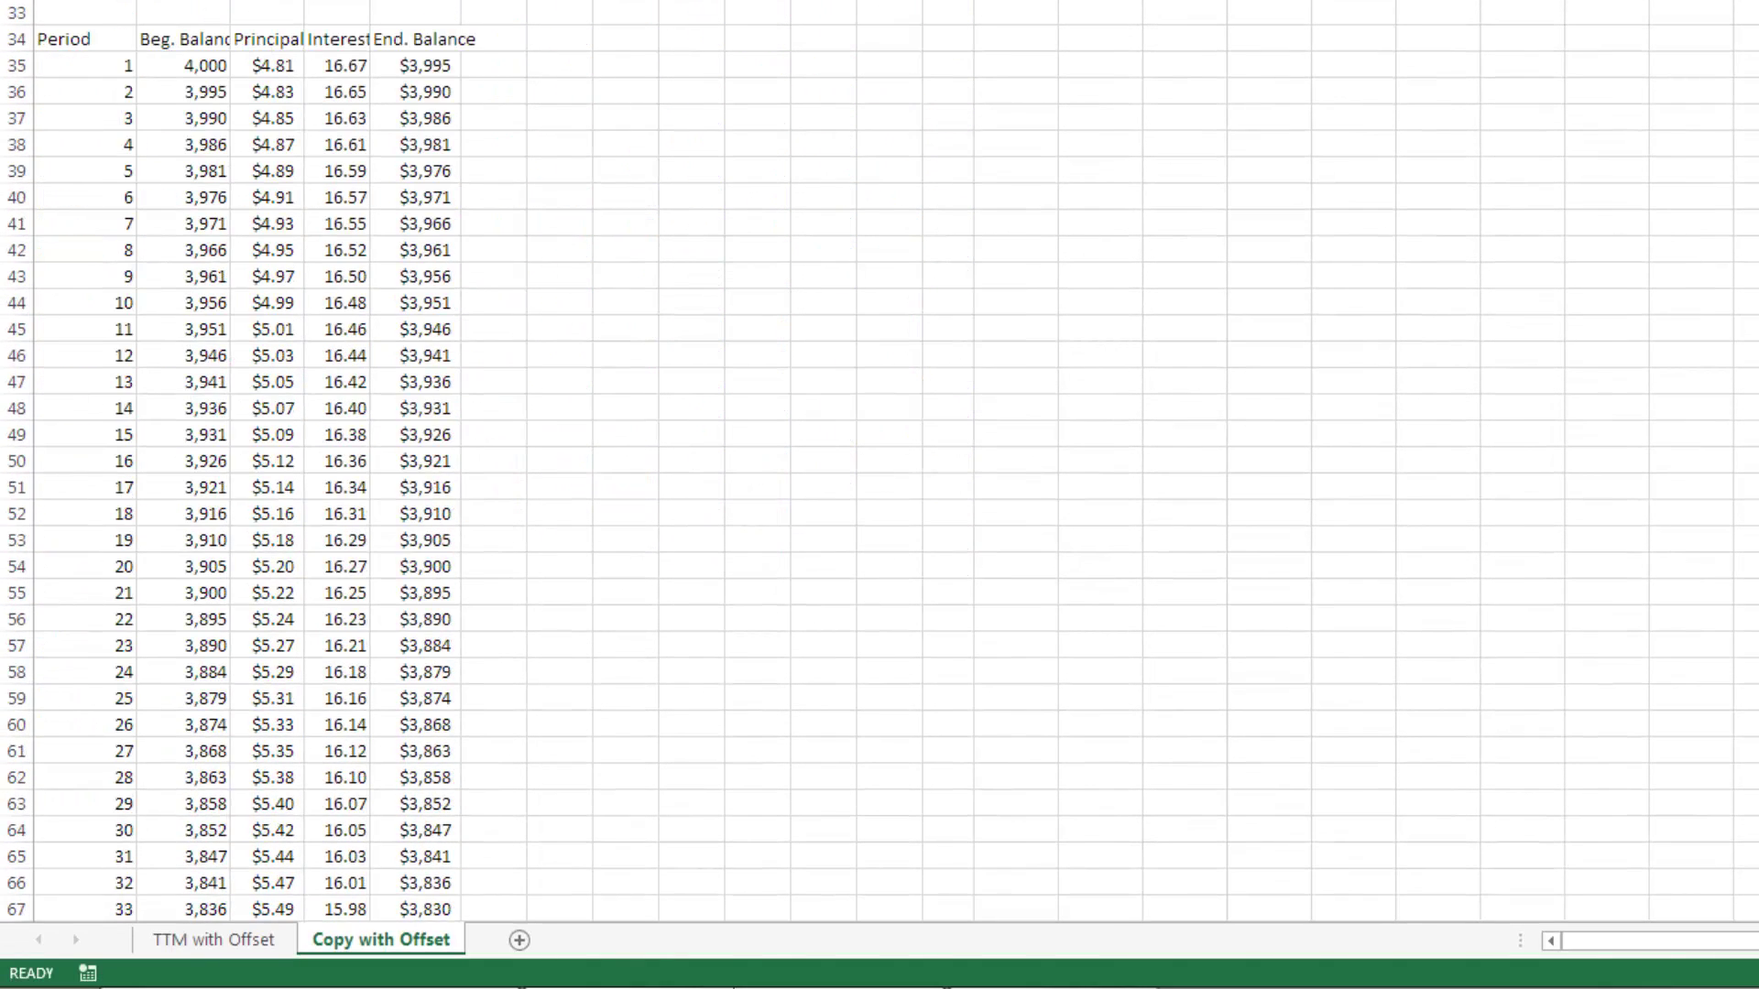
pyautogui.click(114, 65)
pyautogui.click(113, 98)
pyautogui.scroll(-1, 114, 98)
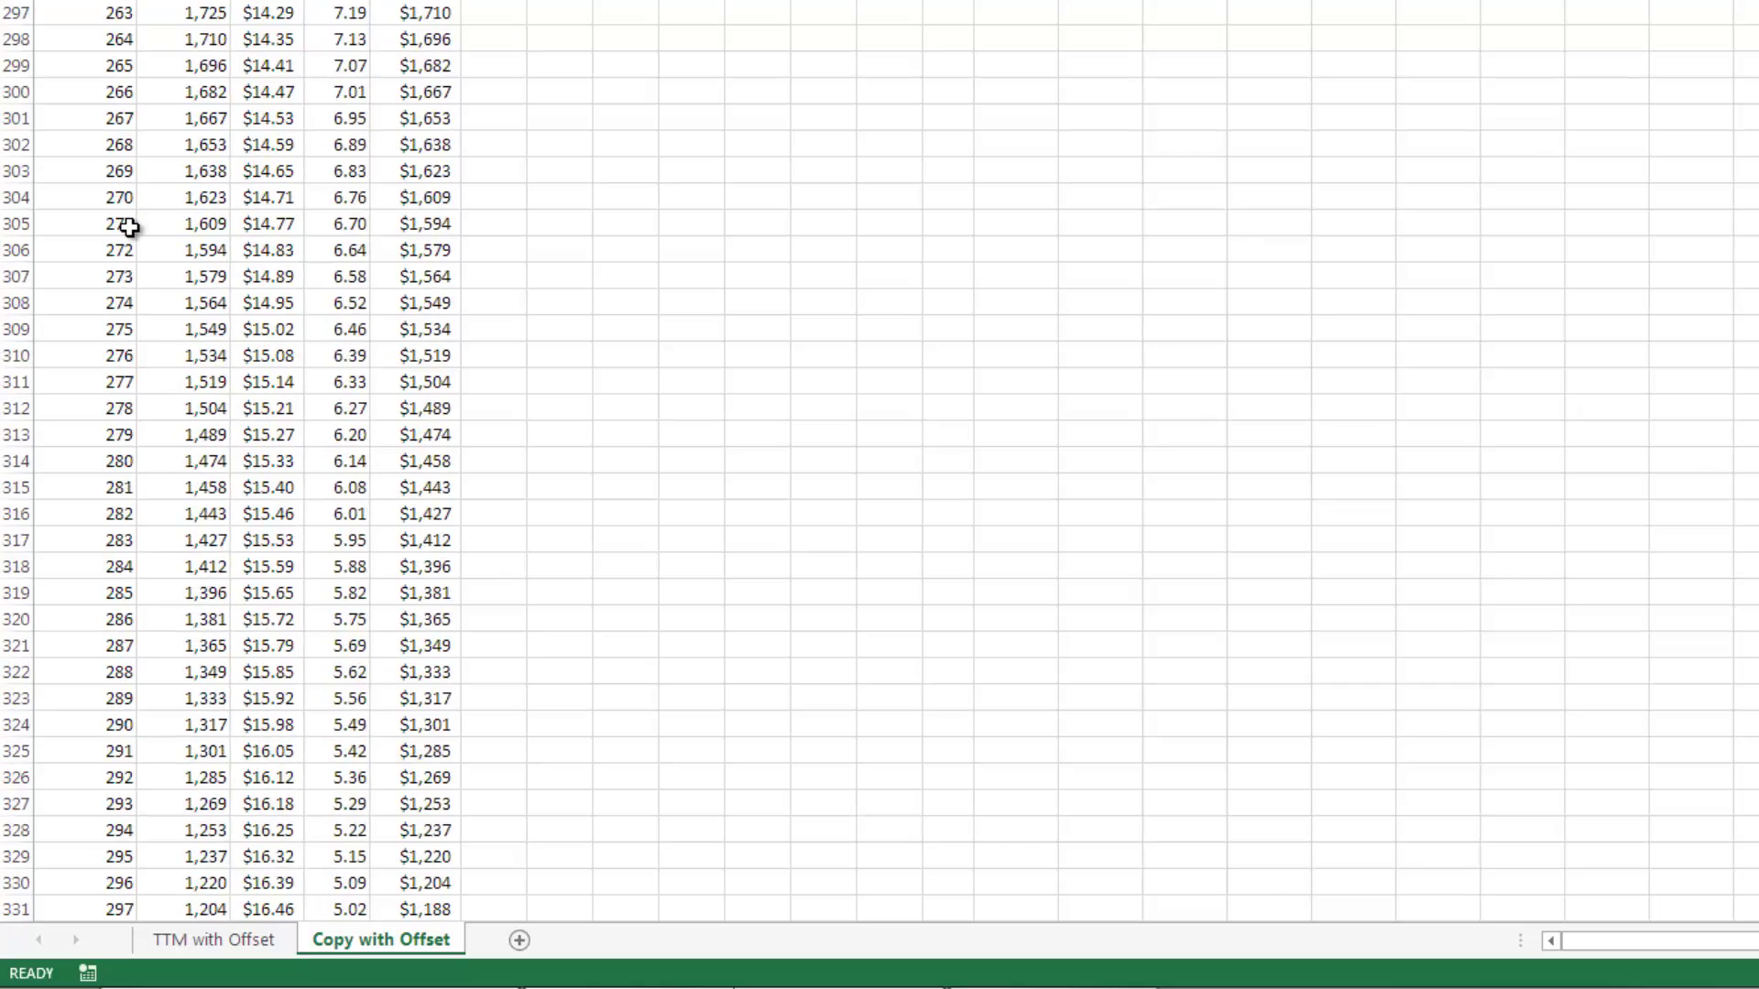
pyautogui.scroll(-1, 130, 236)
pyautogui.moveTo(122, 426); pyautogui.dragTo(419, 446)
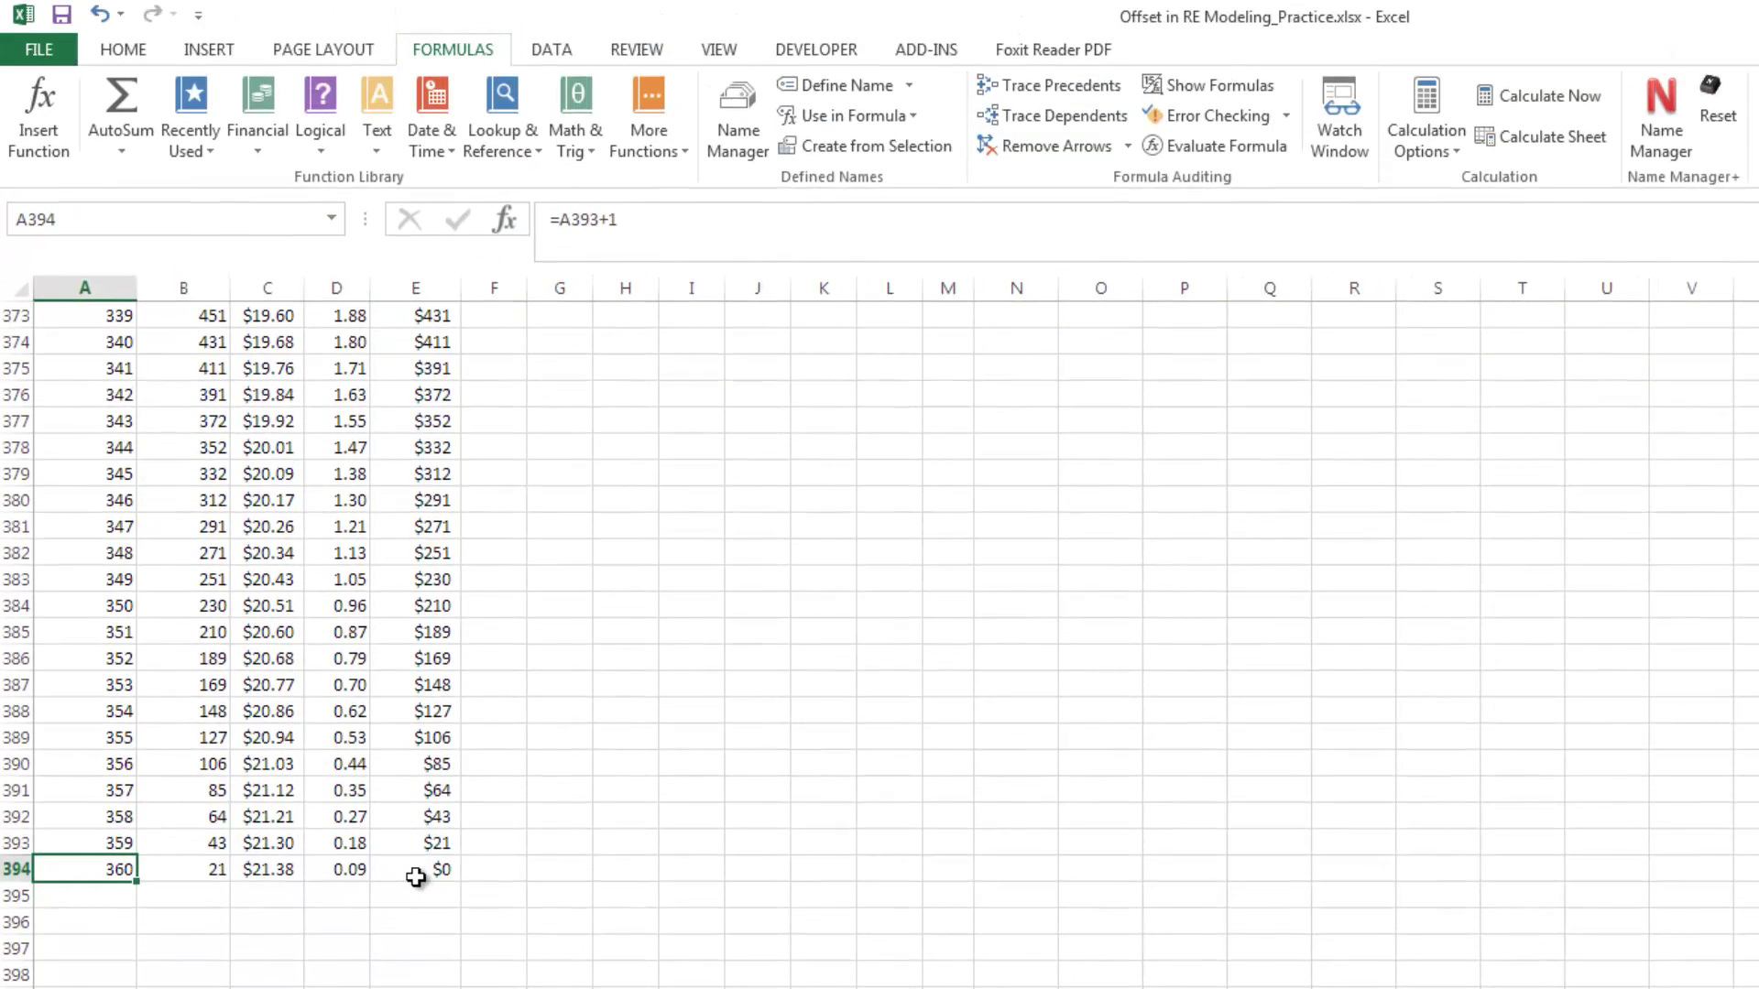
pyautogui.hotkey('ctrl', 'Home')
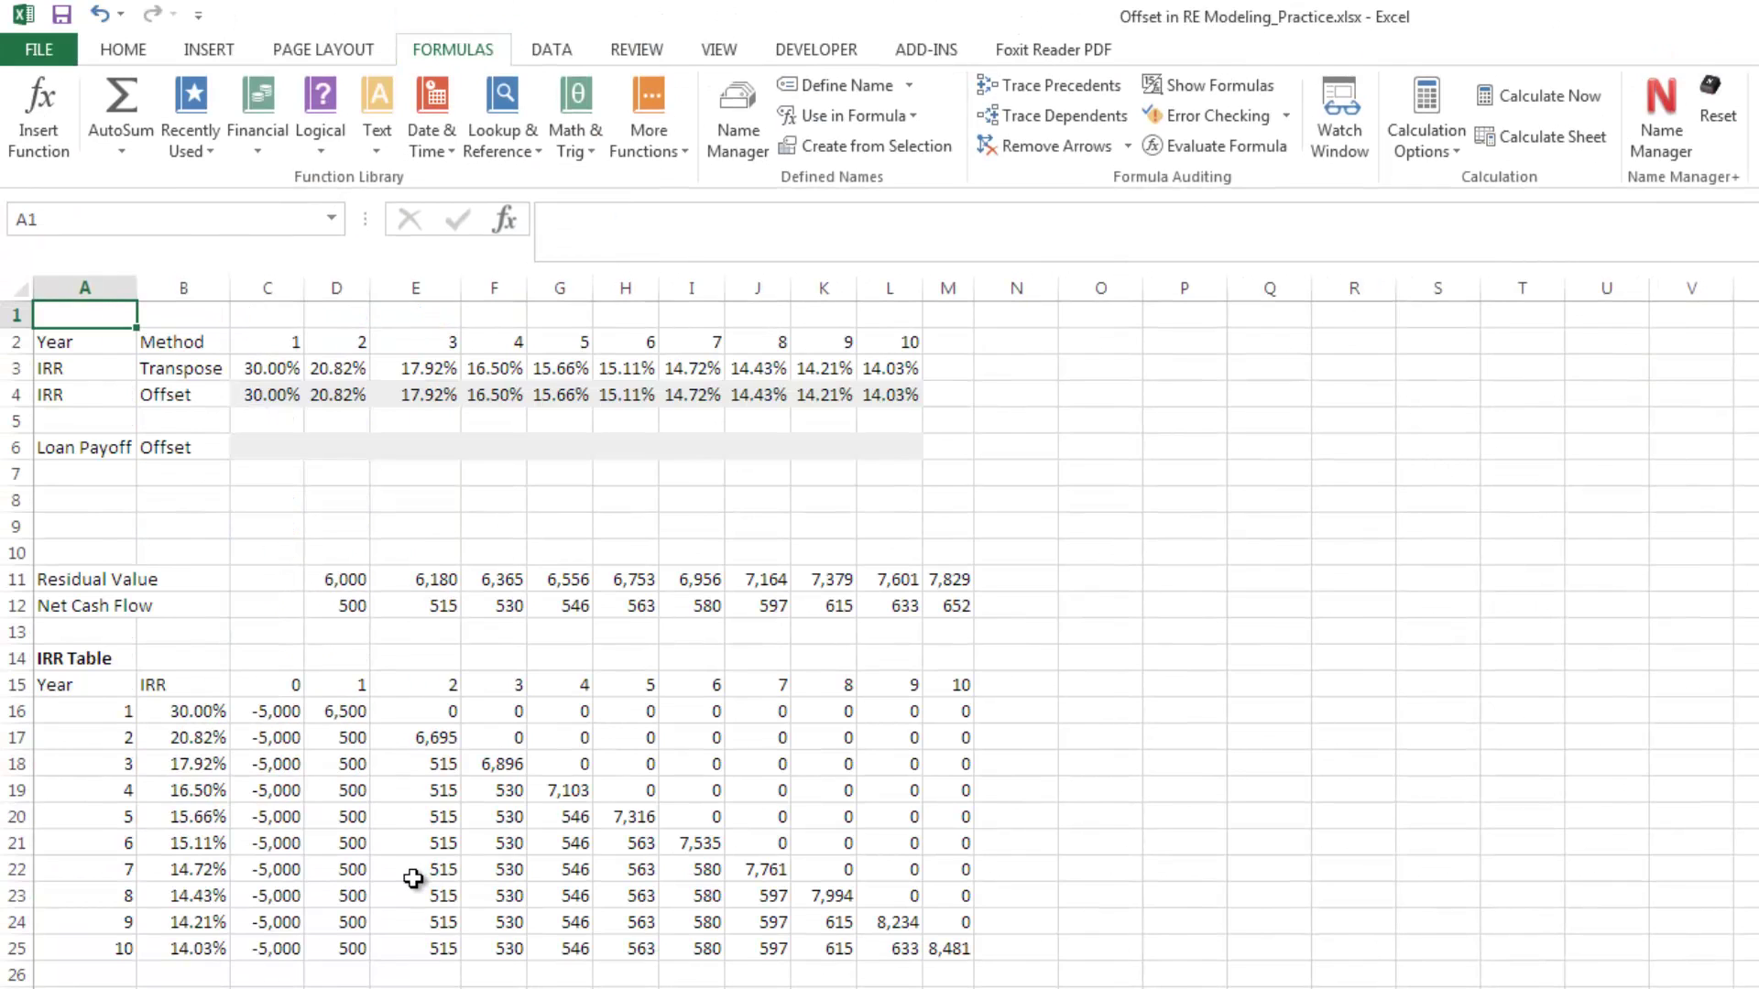
pyautogui.click(270, 451)
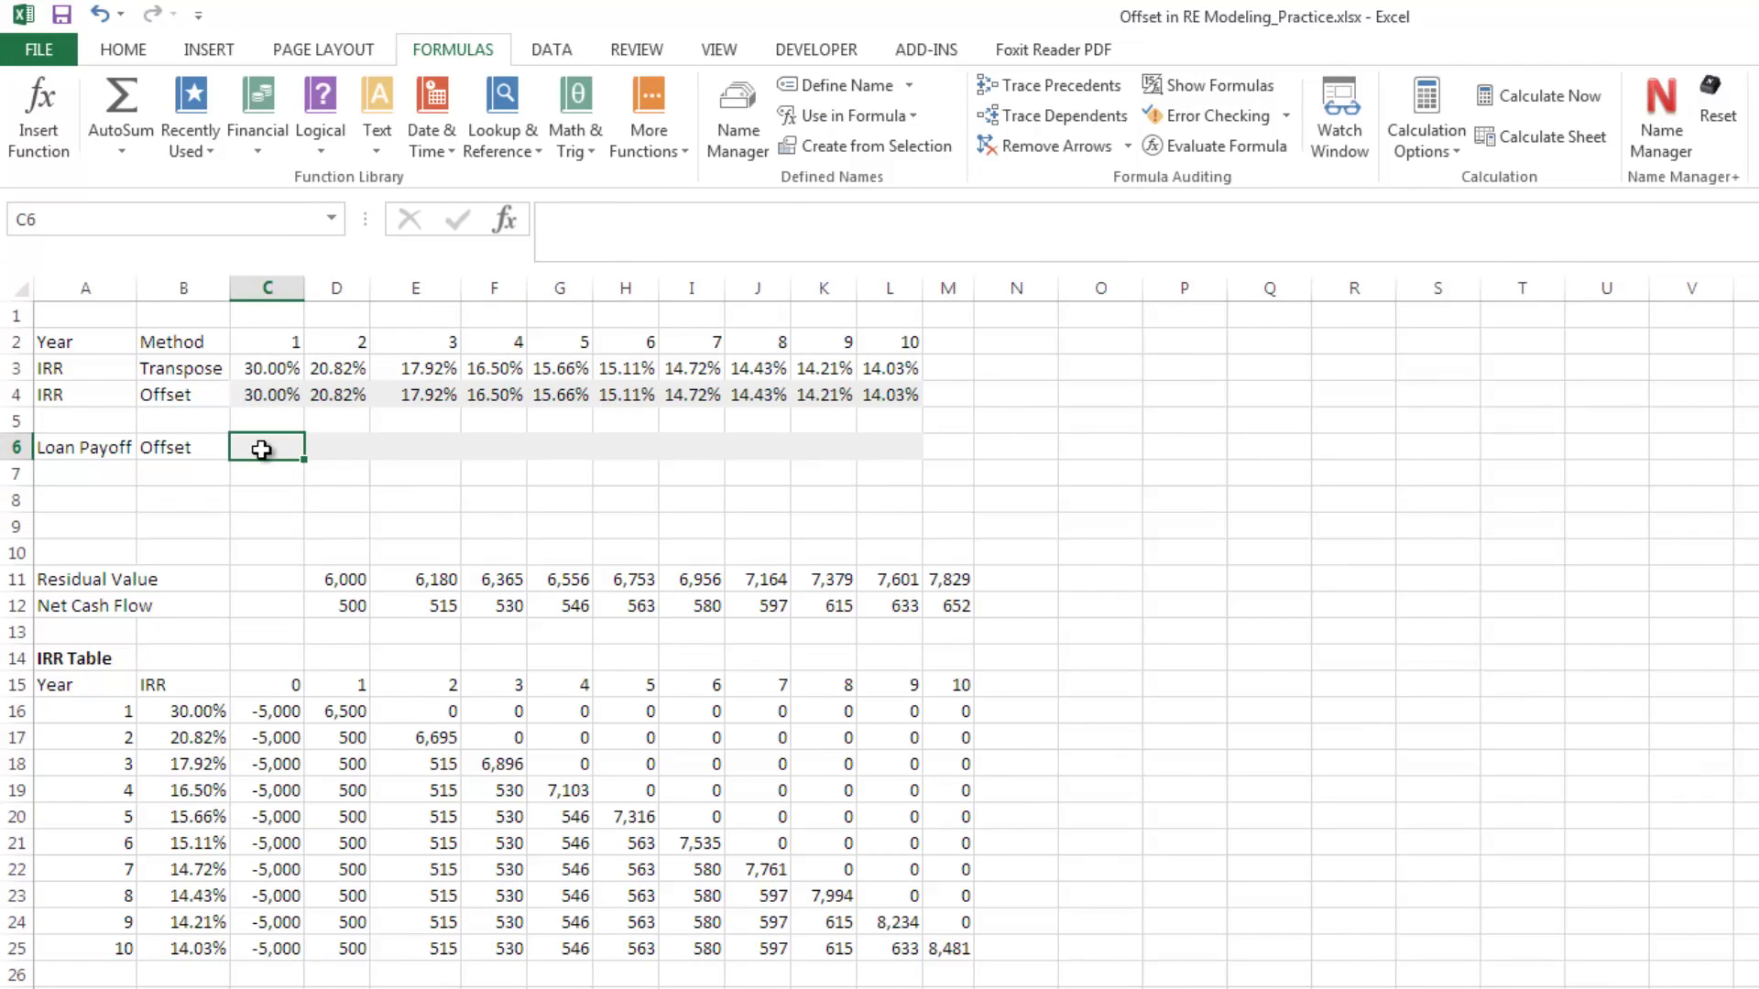
pyautogui.click(274, 347)
pyautogui.click(338, 439)
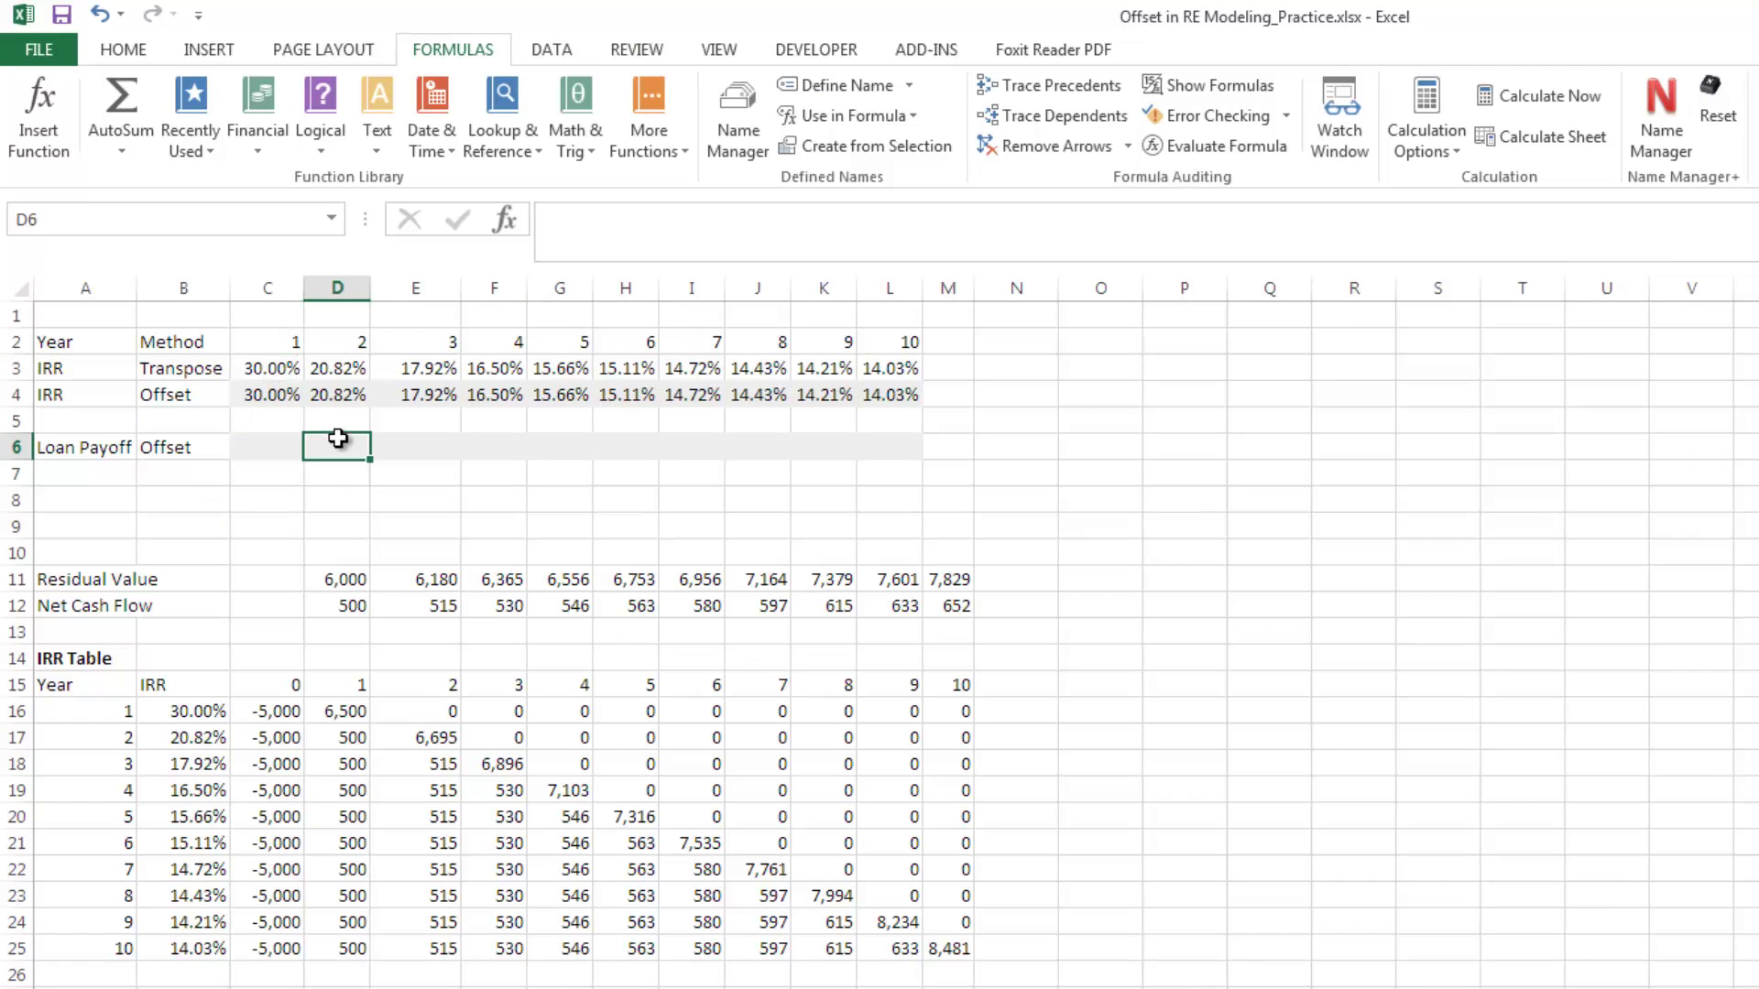
pyautogui.click(251, 437)
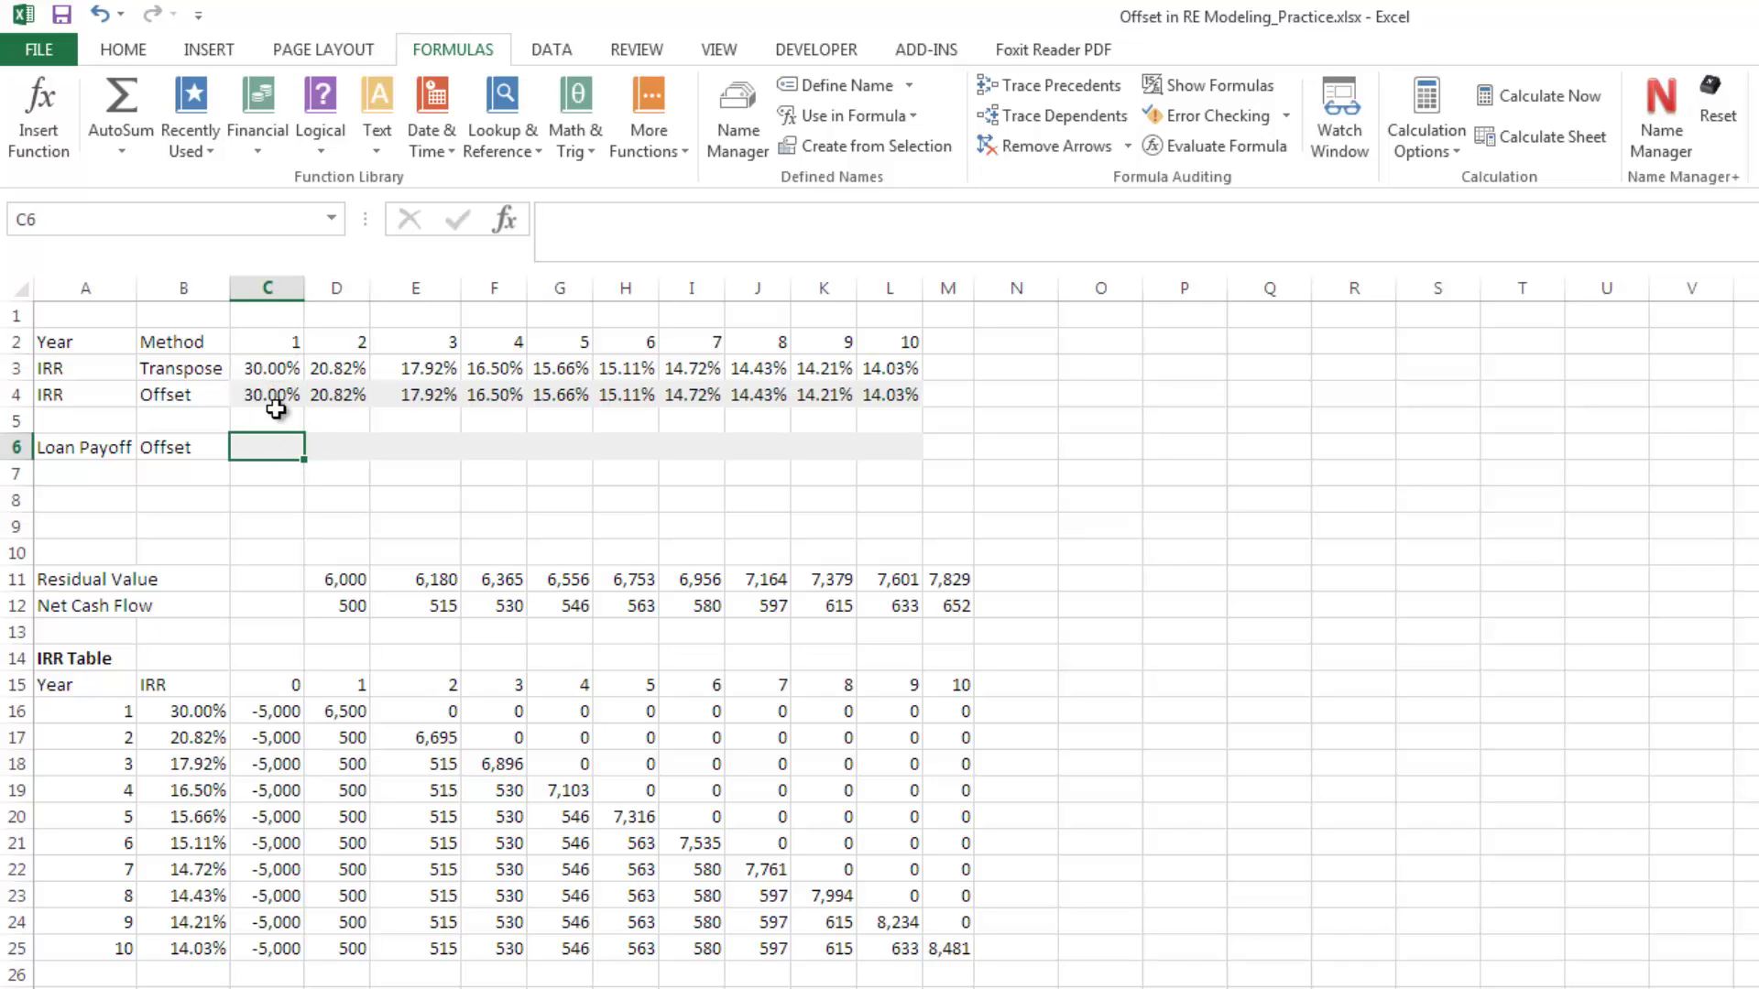
pyautogui.click(269, 343)
pyautogui.click(275, 446)
pyautogui.click(333, 447)
pyautogui.click(426, 447)
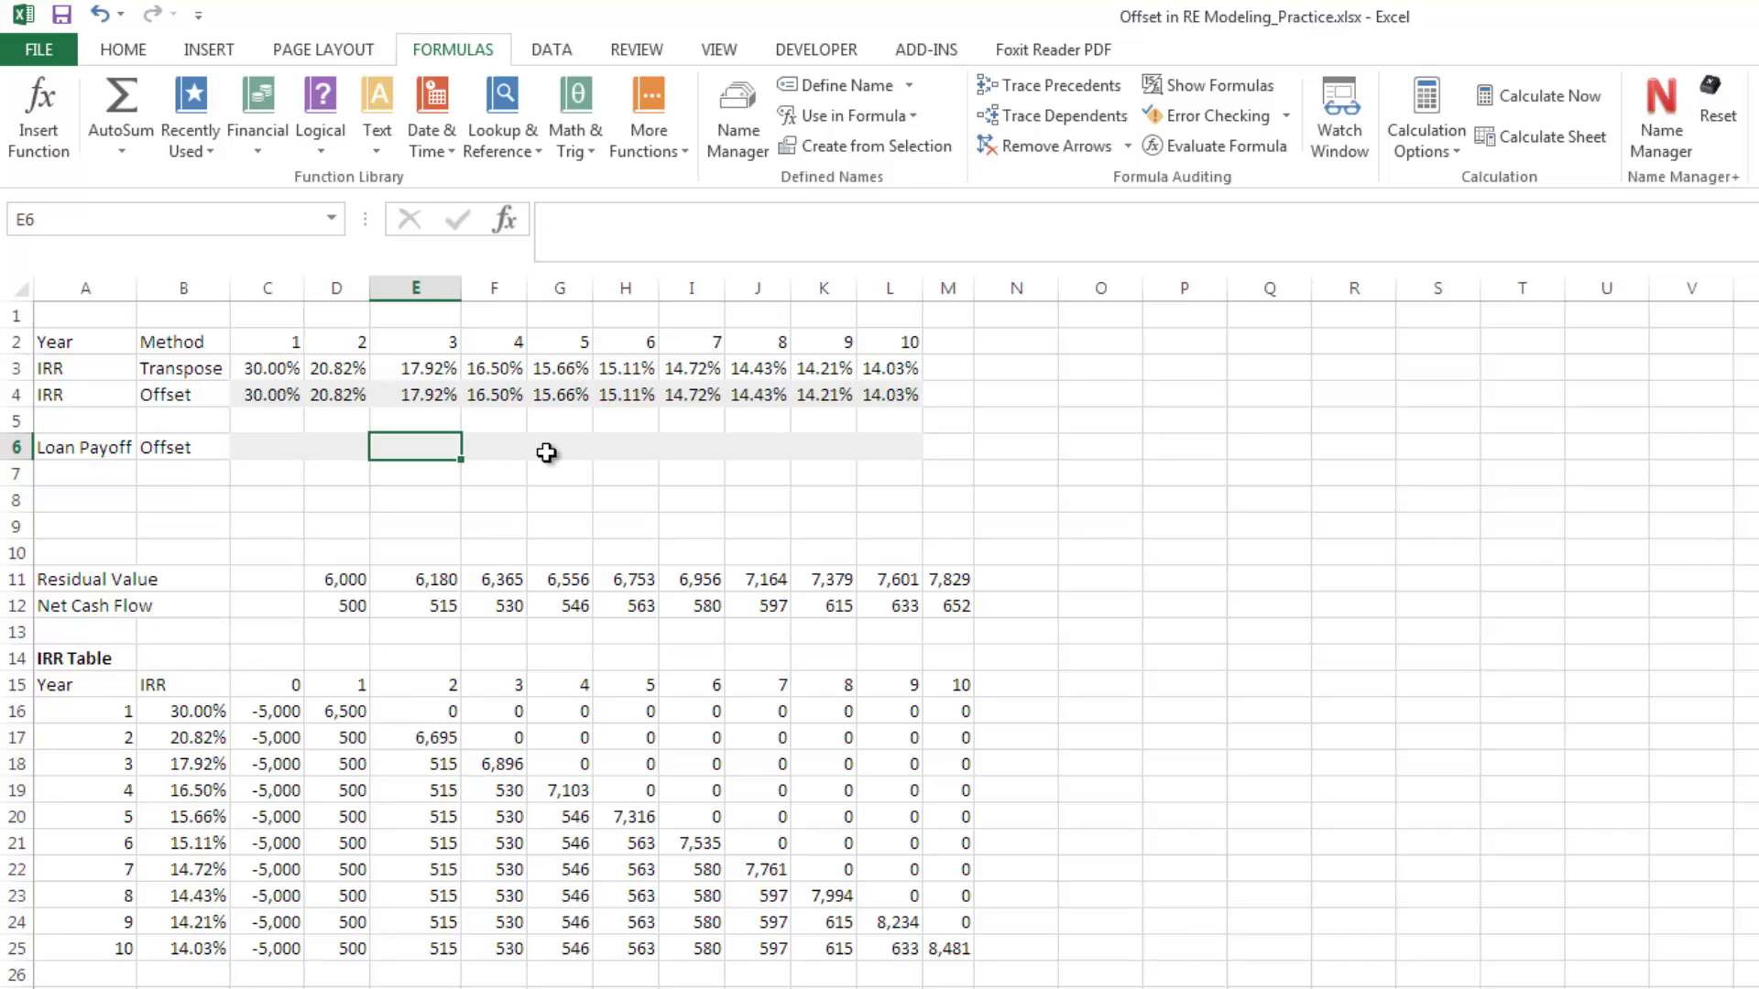
pyautogui.click(513, 447)
pyautogui.click(549, 447)
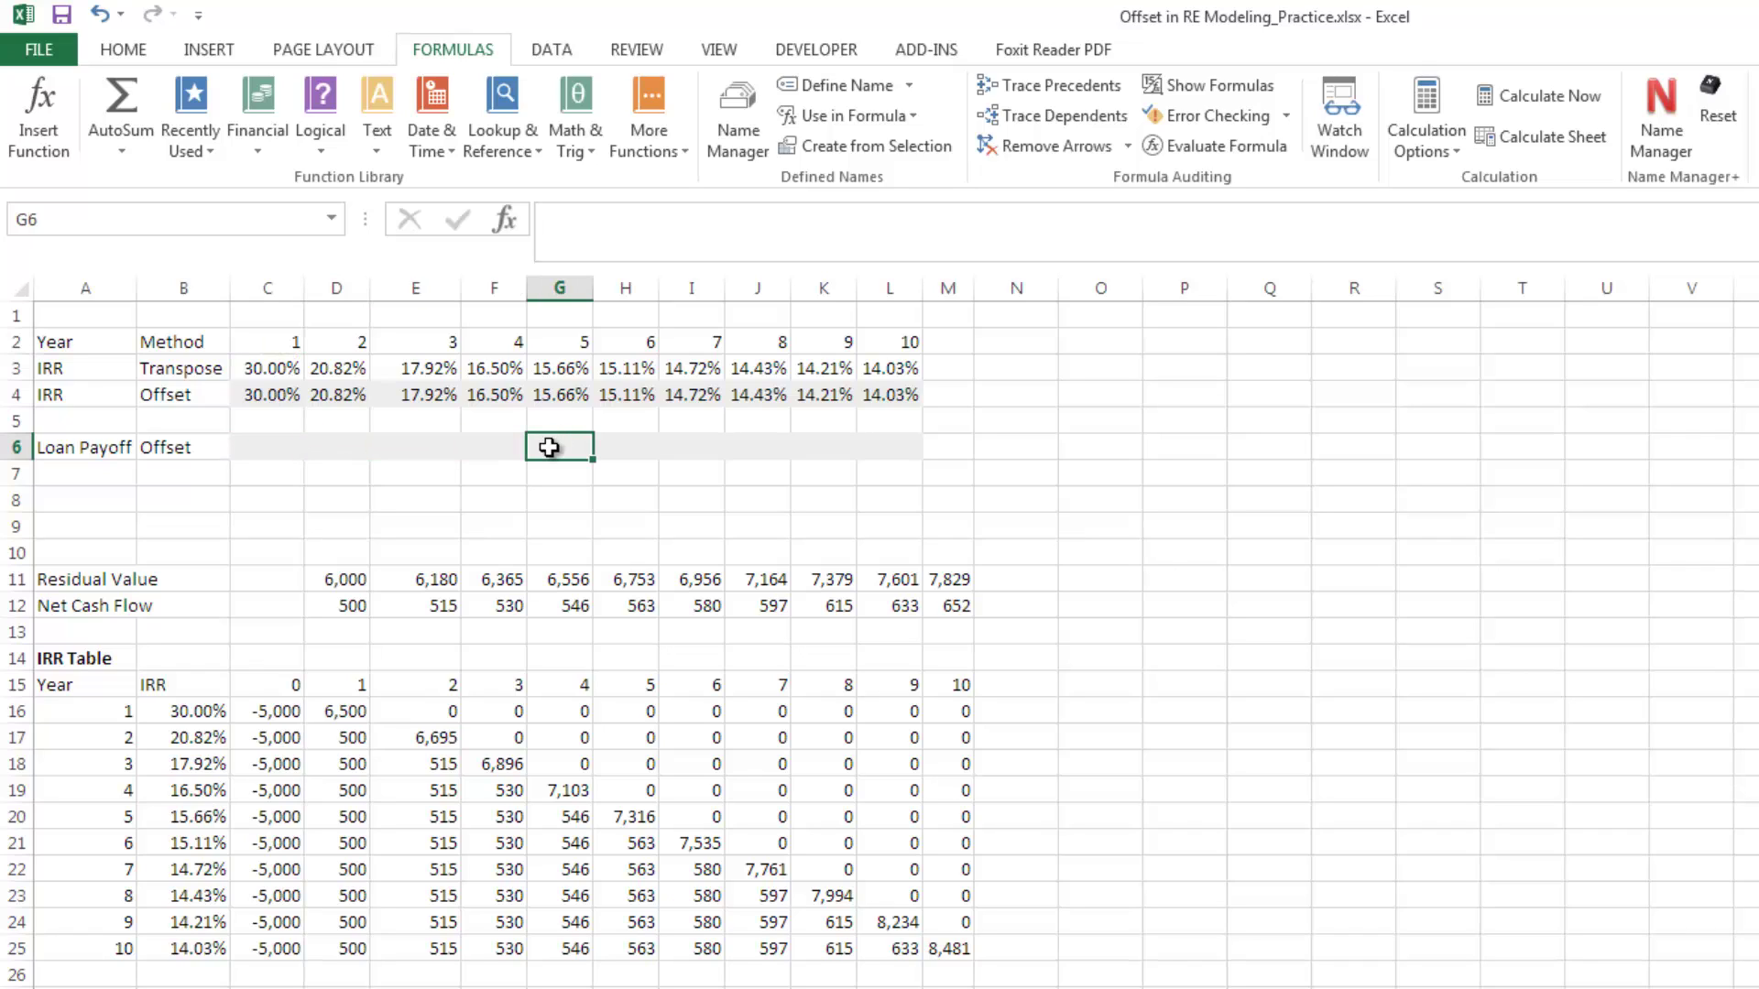
pyautogui.click(292, 446)
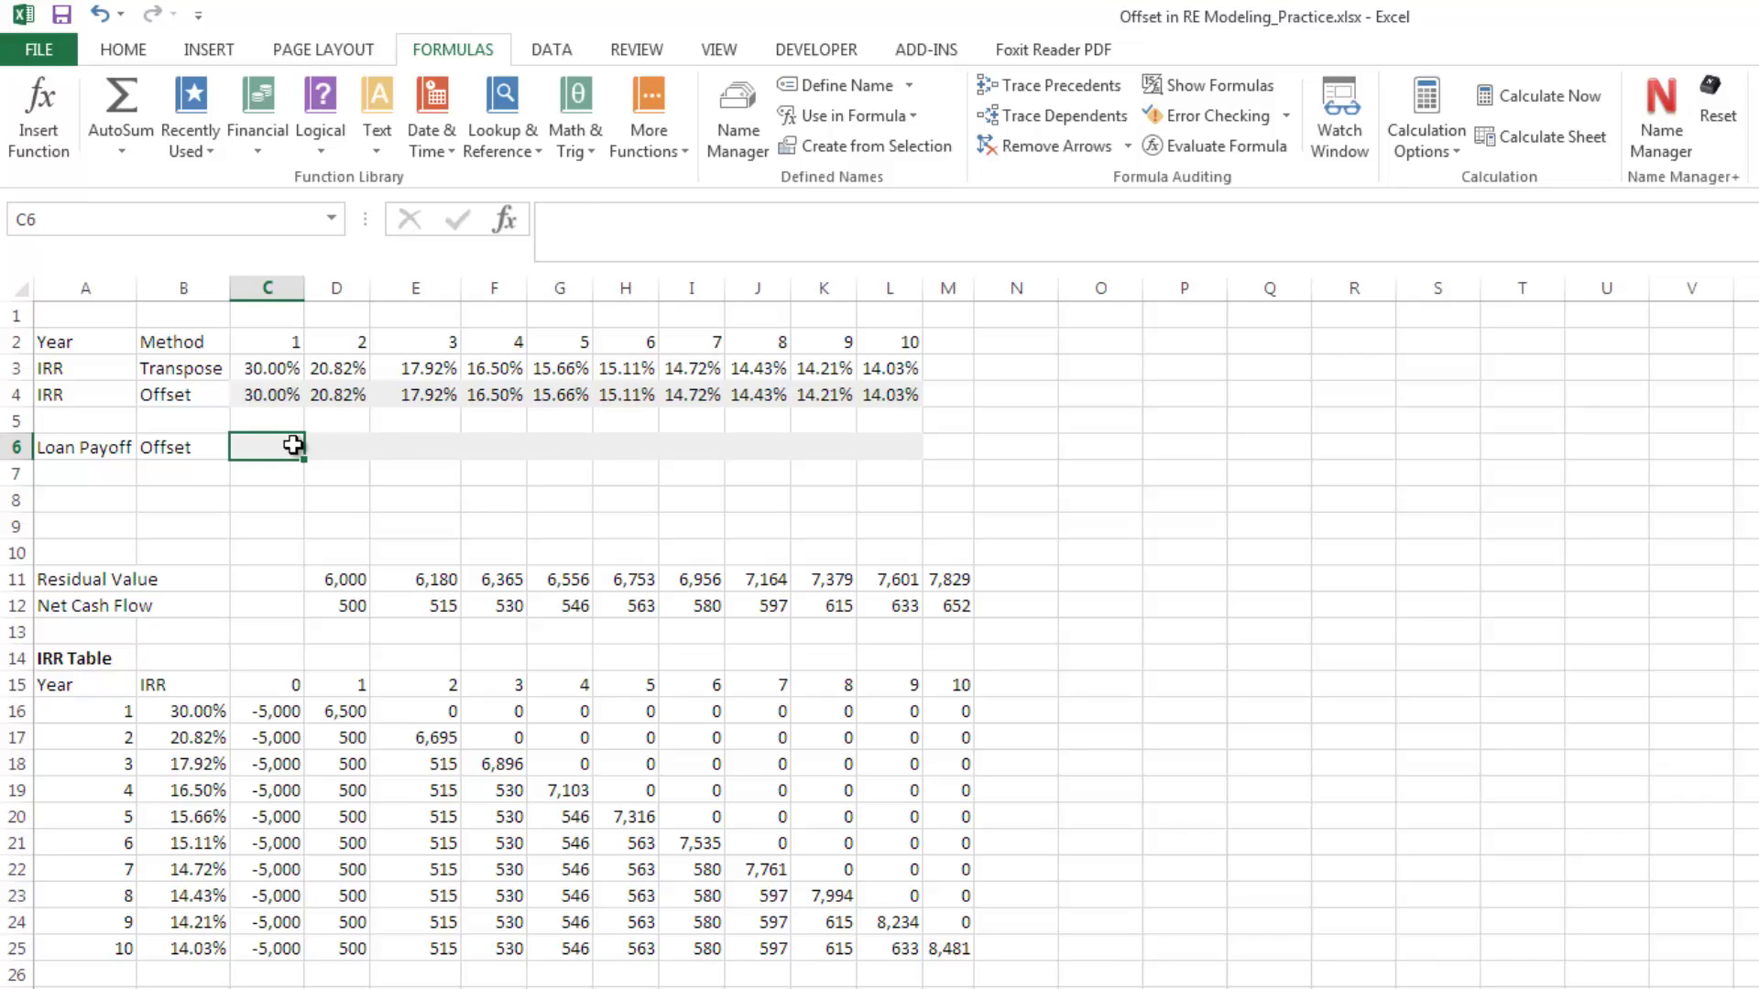
# Step: Start the C6 Loan Payoff formula as =OFFSET($E$34,C2*12, after clearing a too-few-arguments warning
pyautogui.write('=offset')
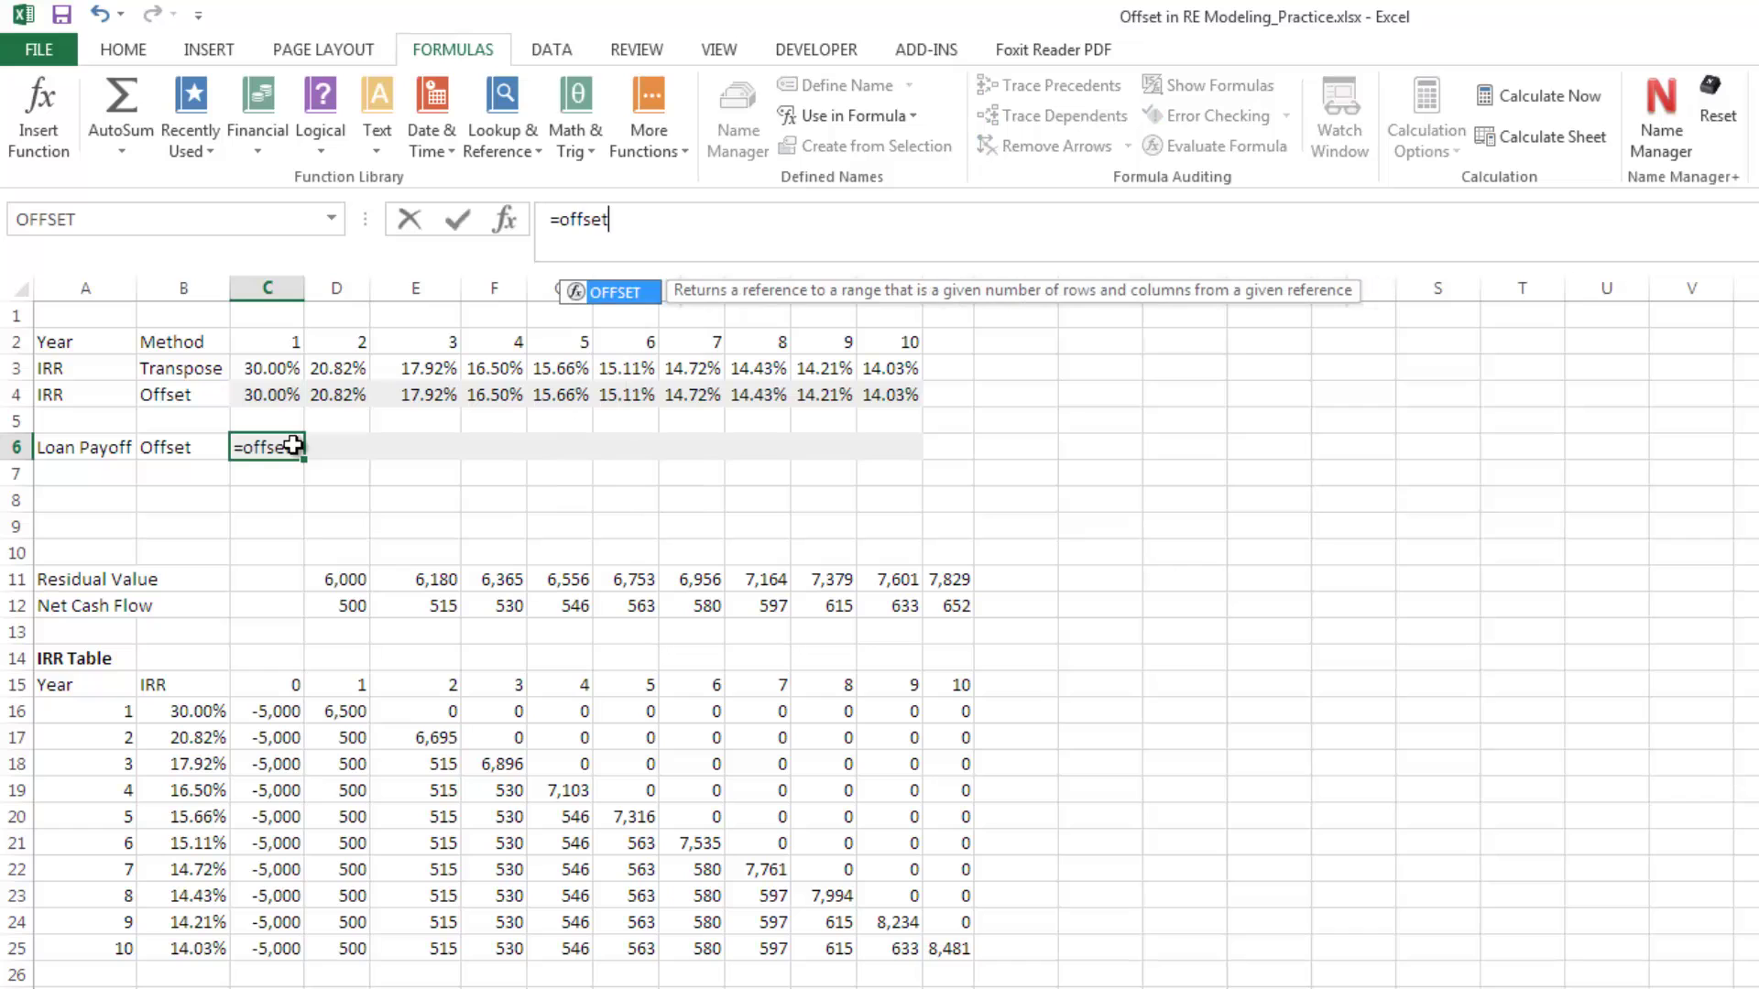
pyautogui.press('Tab')
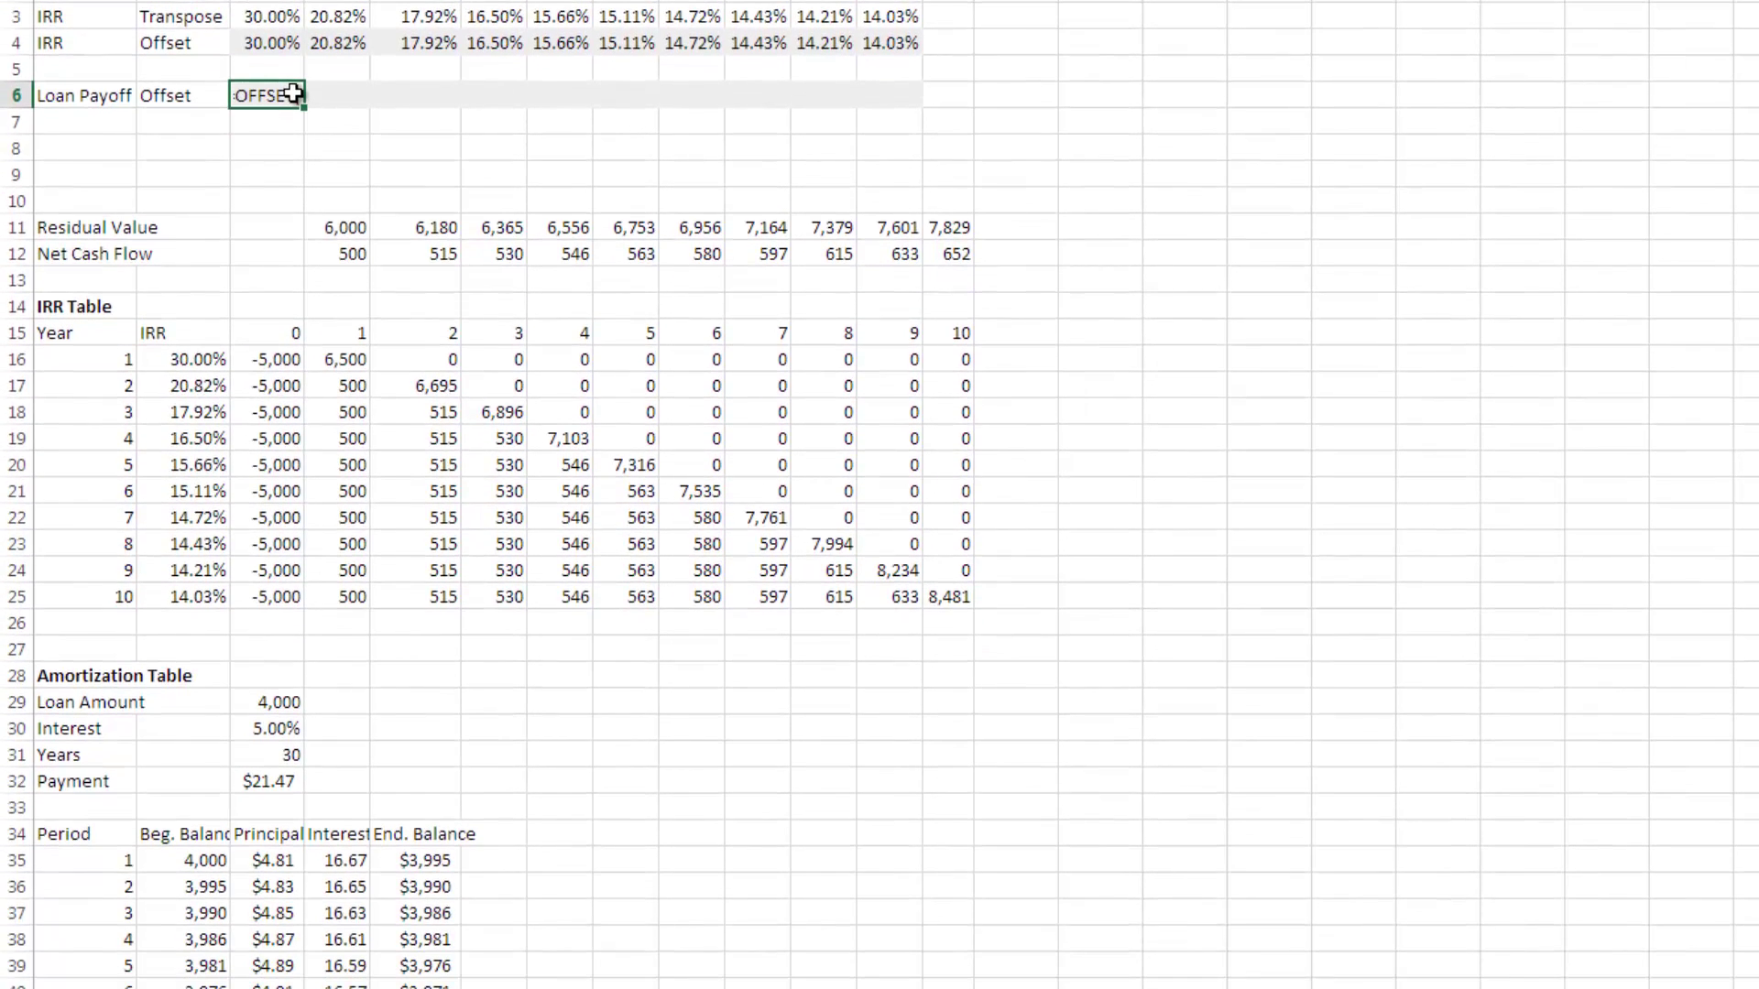
pyautogui.click(430, 833)
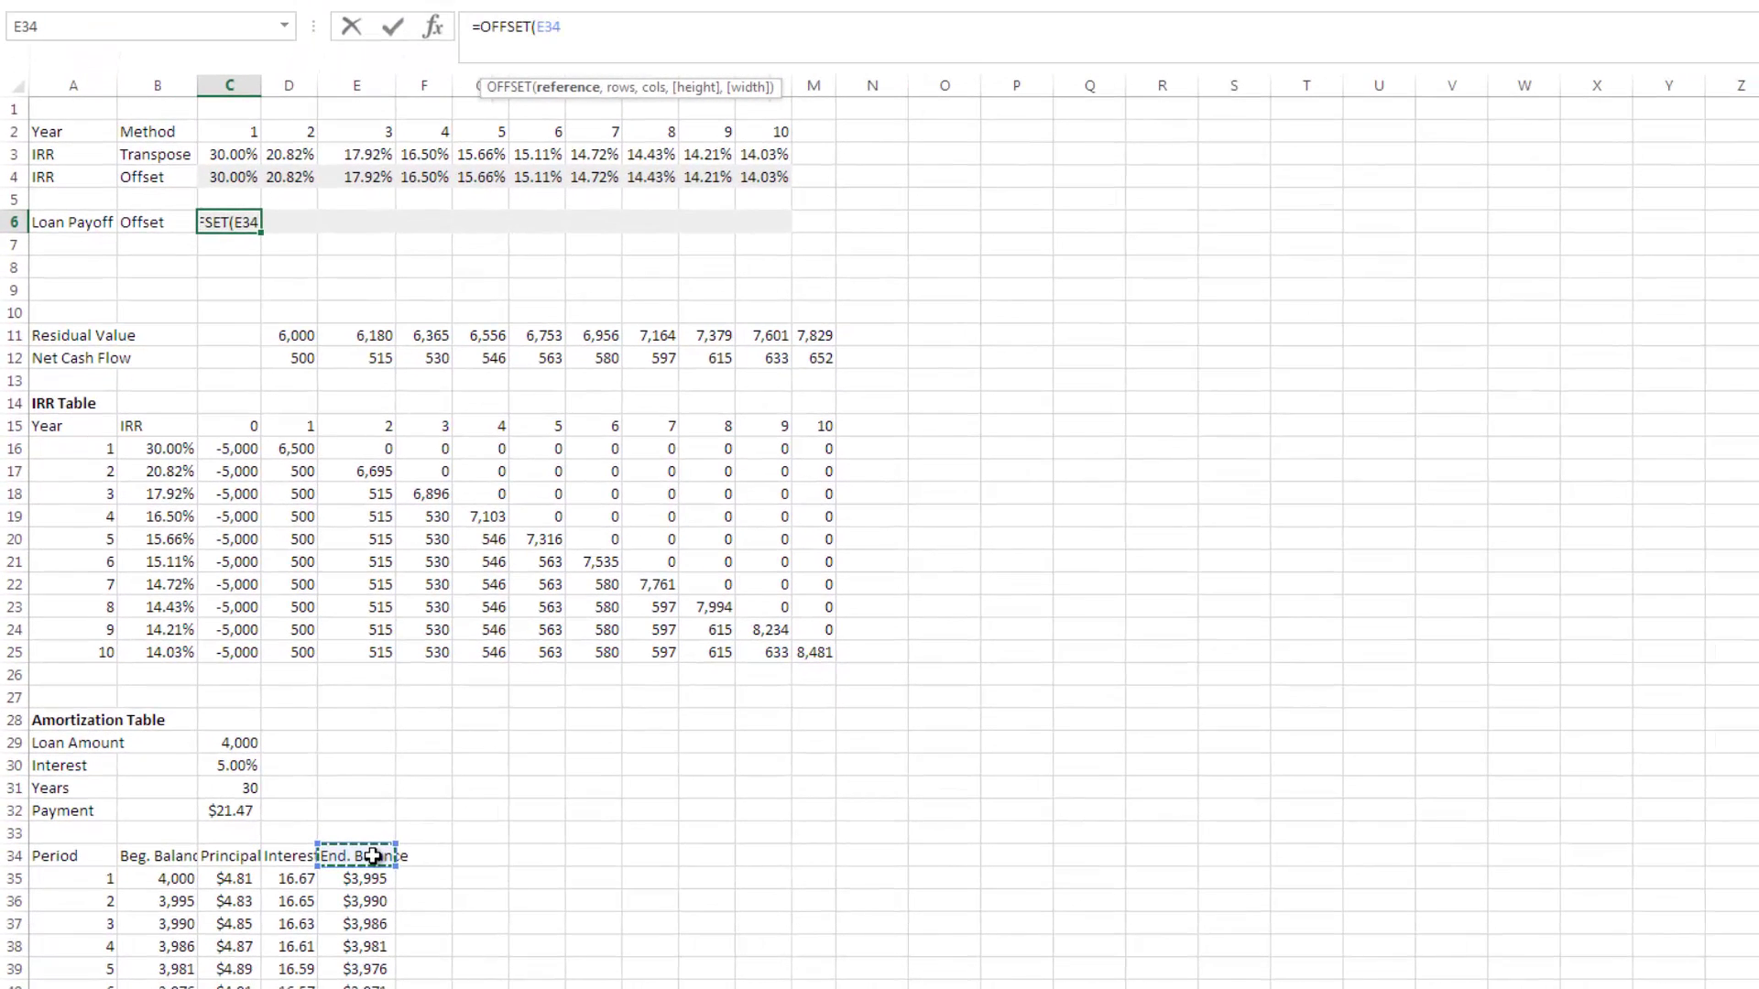
pyautogui.press('F4')
pyautogui.write(',')
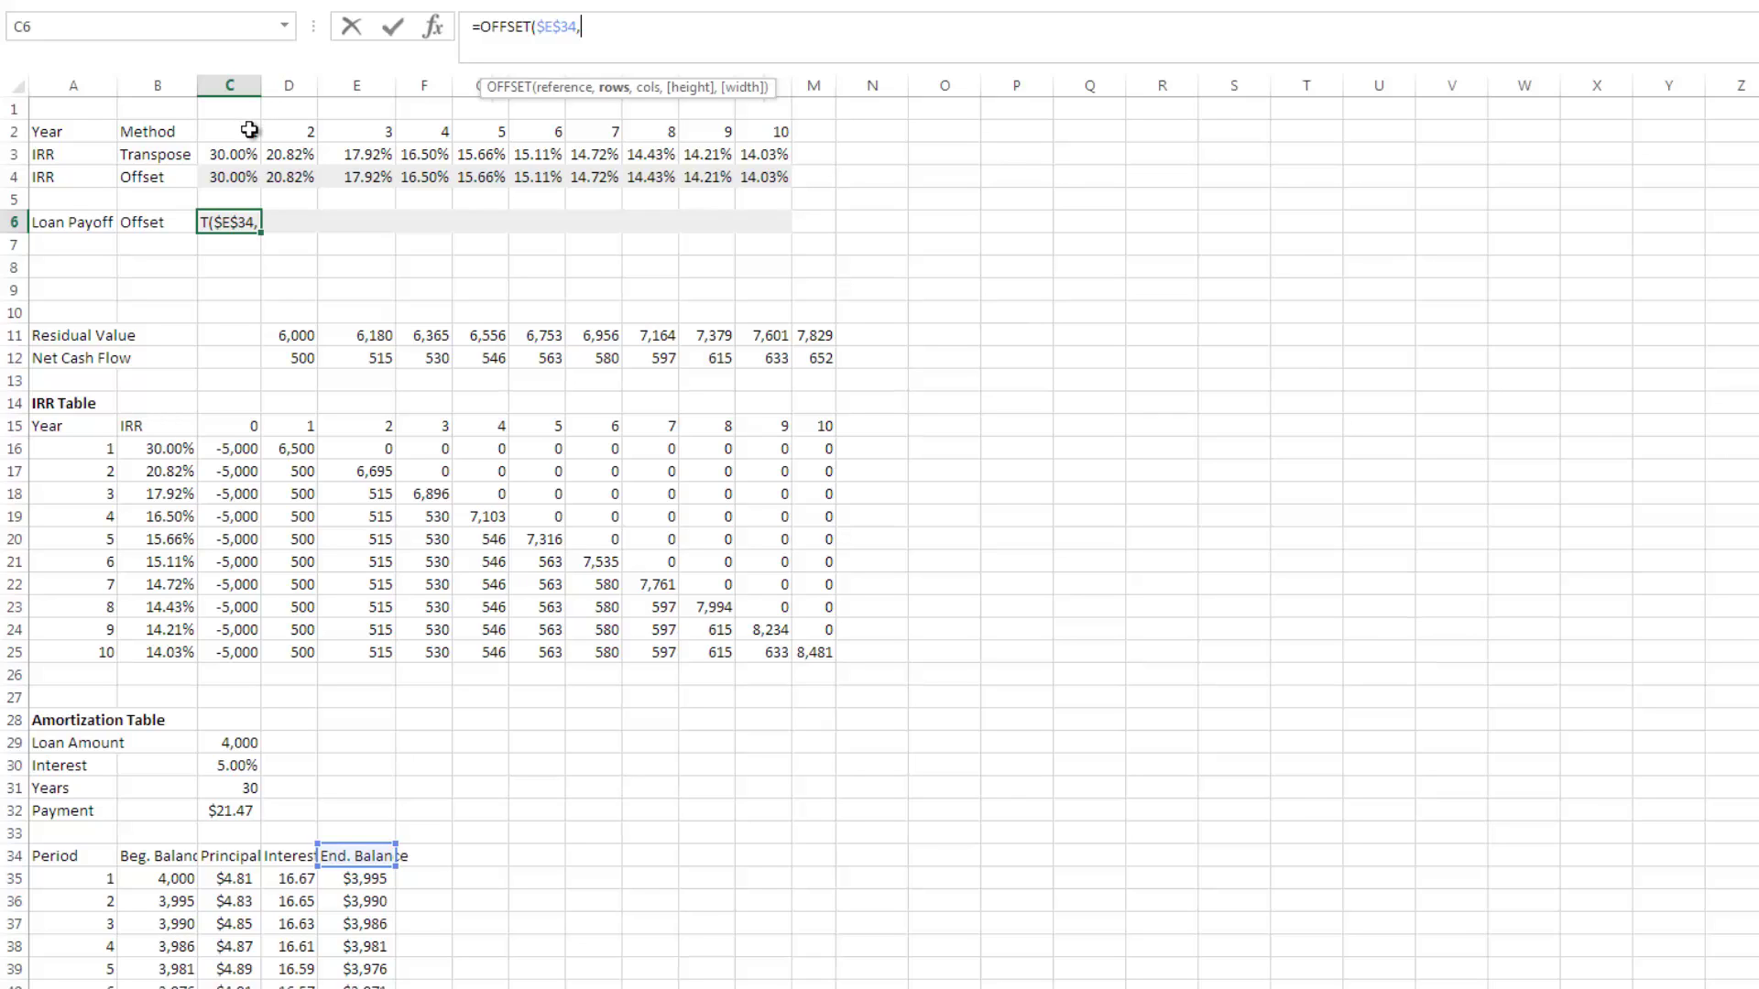
pyautogui.write('12')
pyautogui.press('Return')
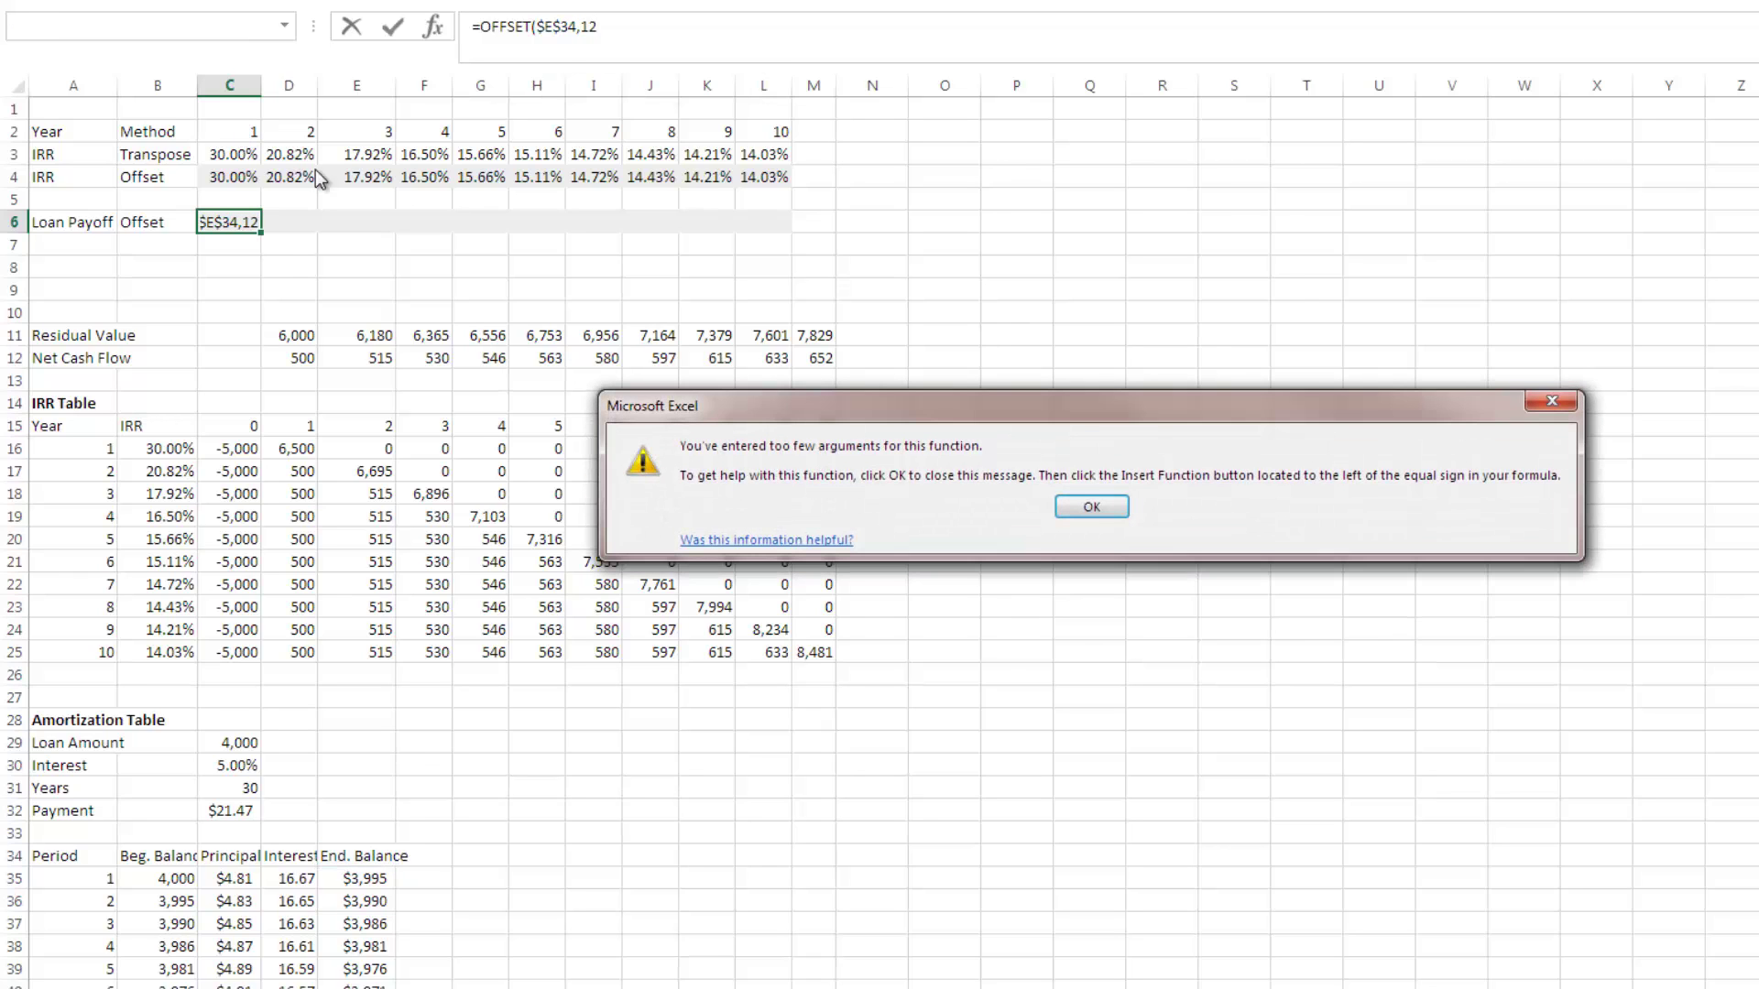
pyautogui.click(1118, 507)
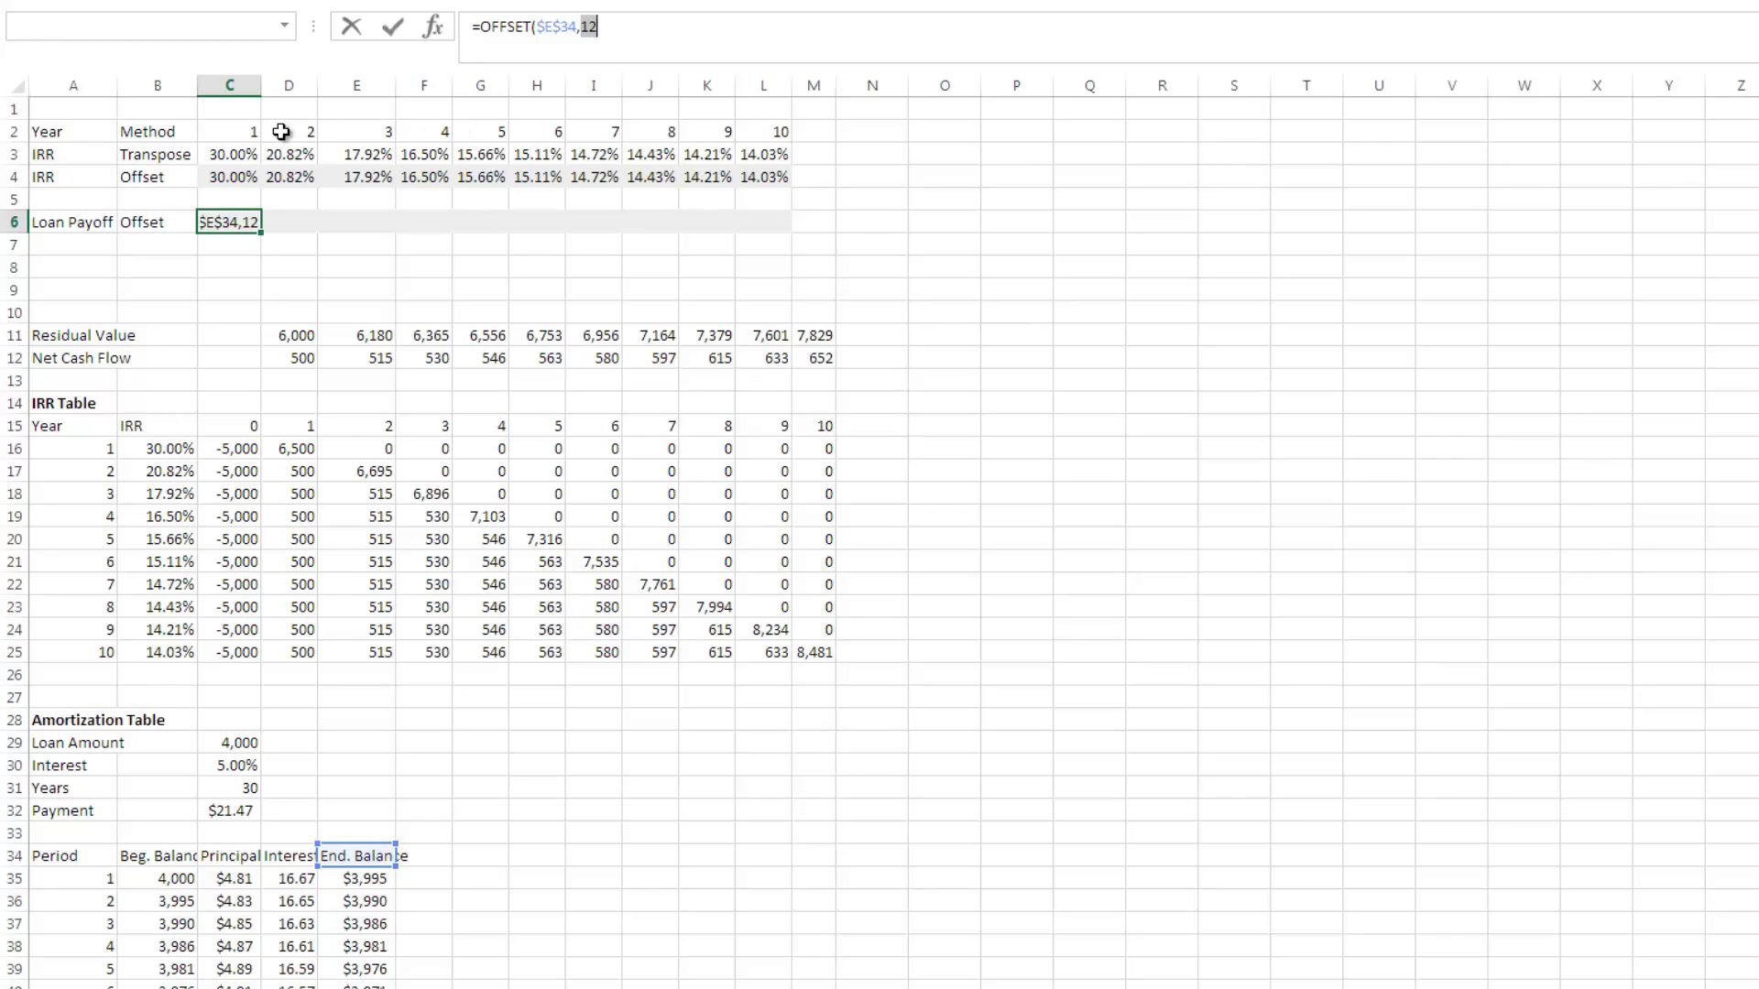
pyautogui.click(240, 132)
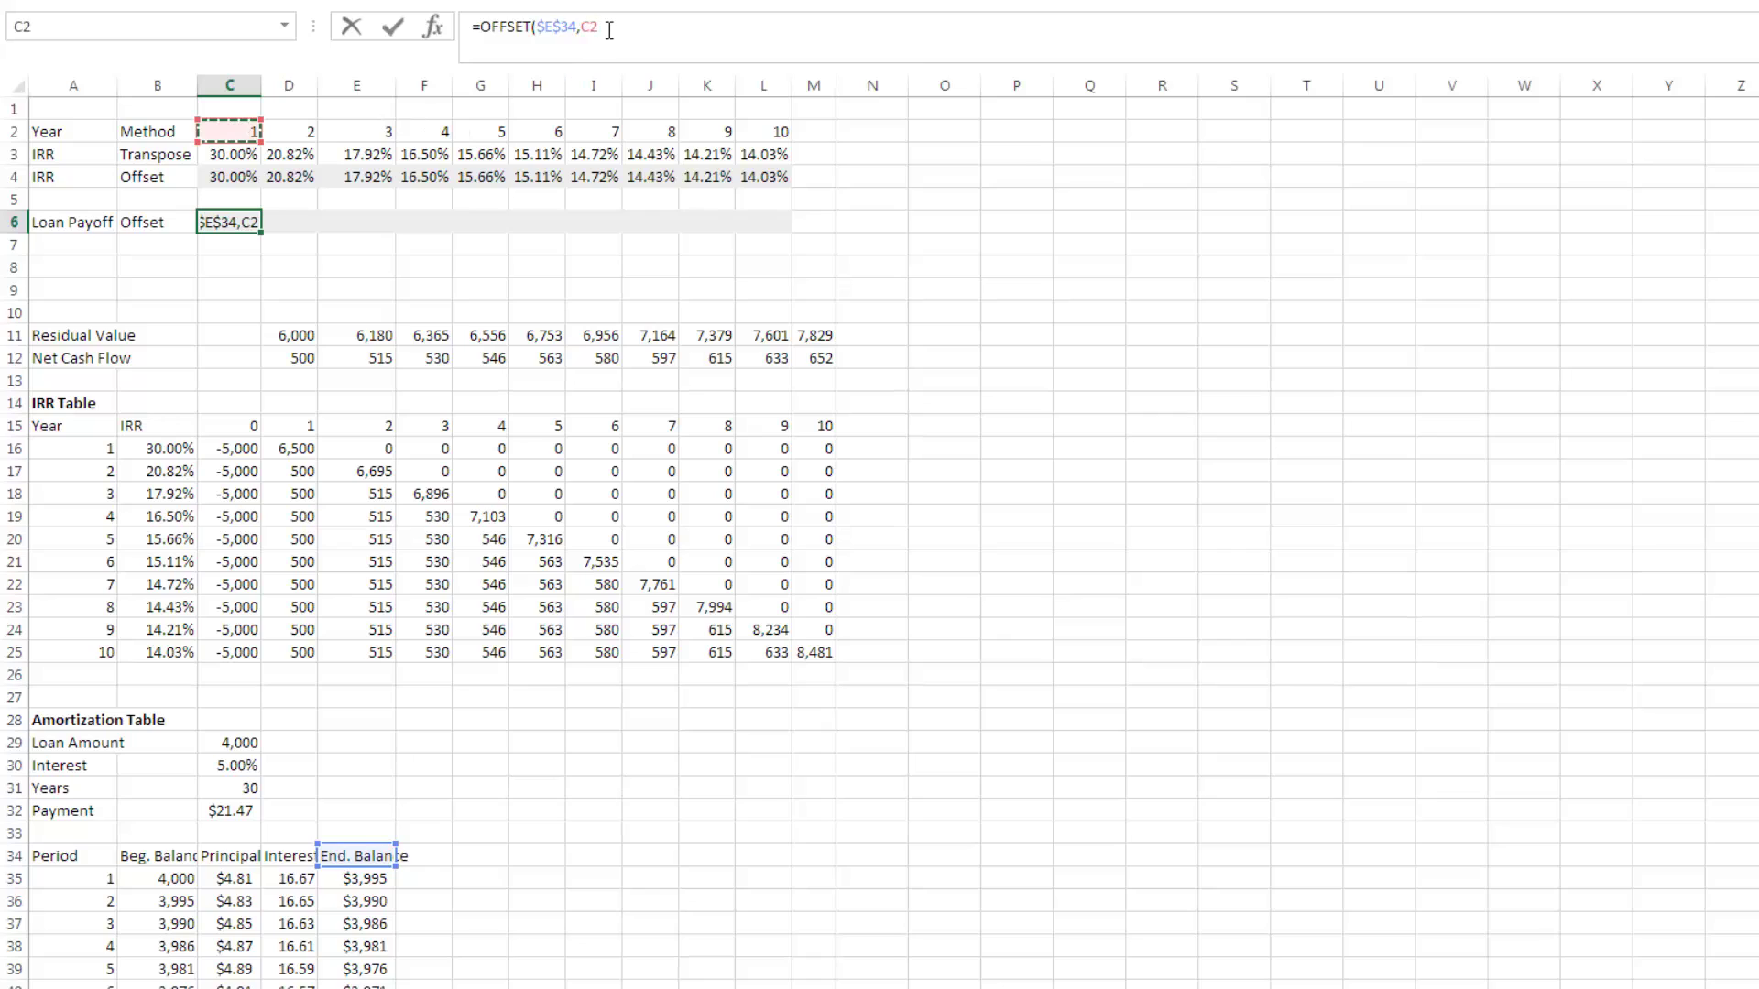
pyautogui.write('*12')
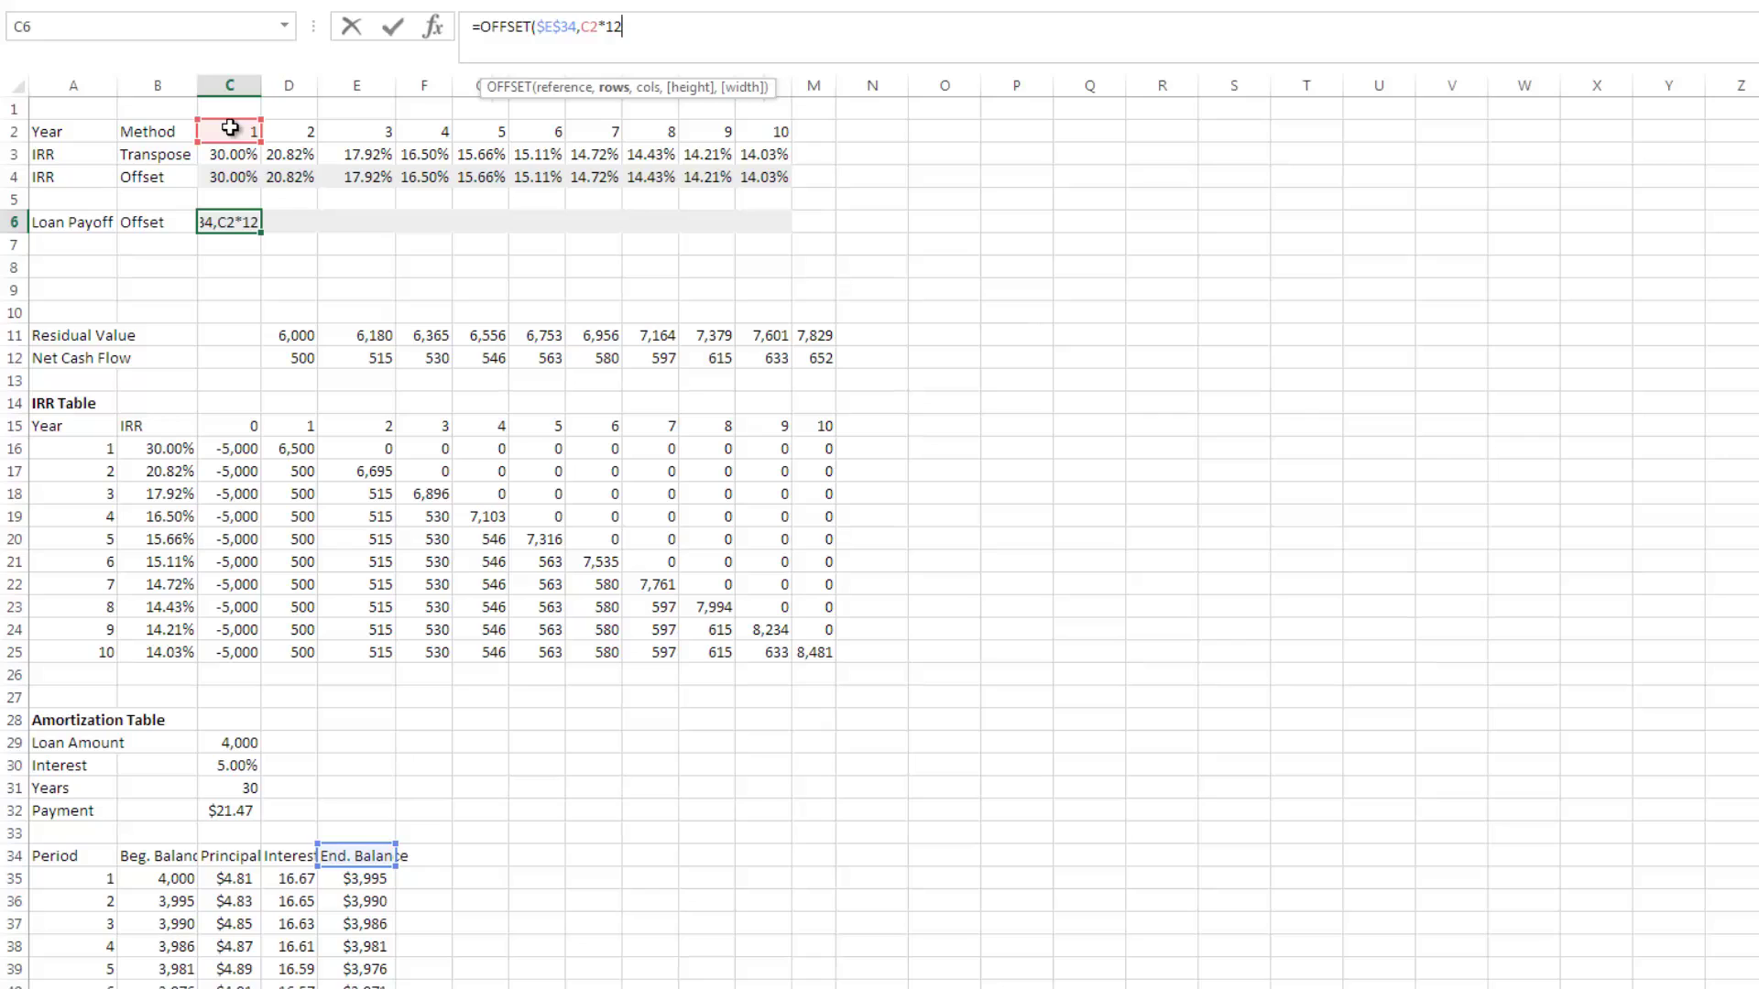
# Step: Finish the C6 formula with ,0 and copy it across D6:L6 for years 2–10
pyautogui.write(',0')
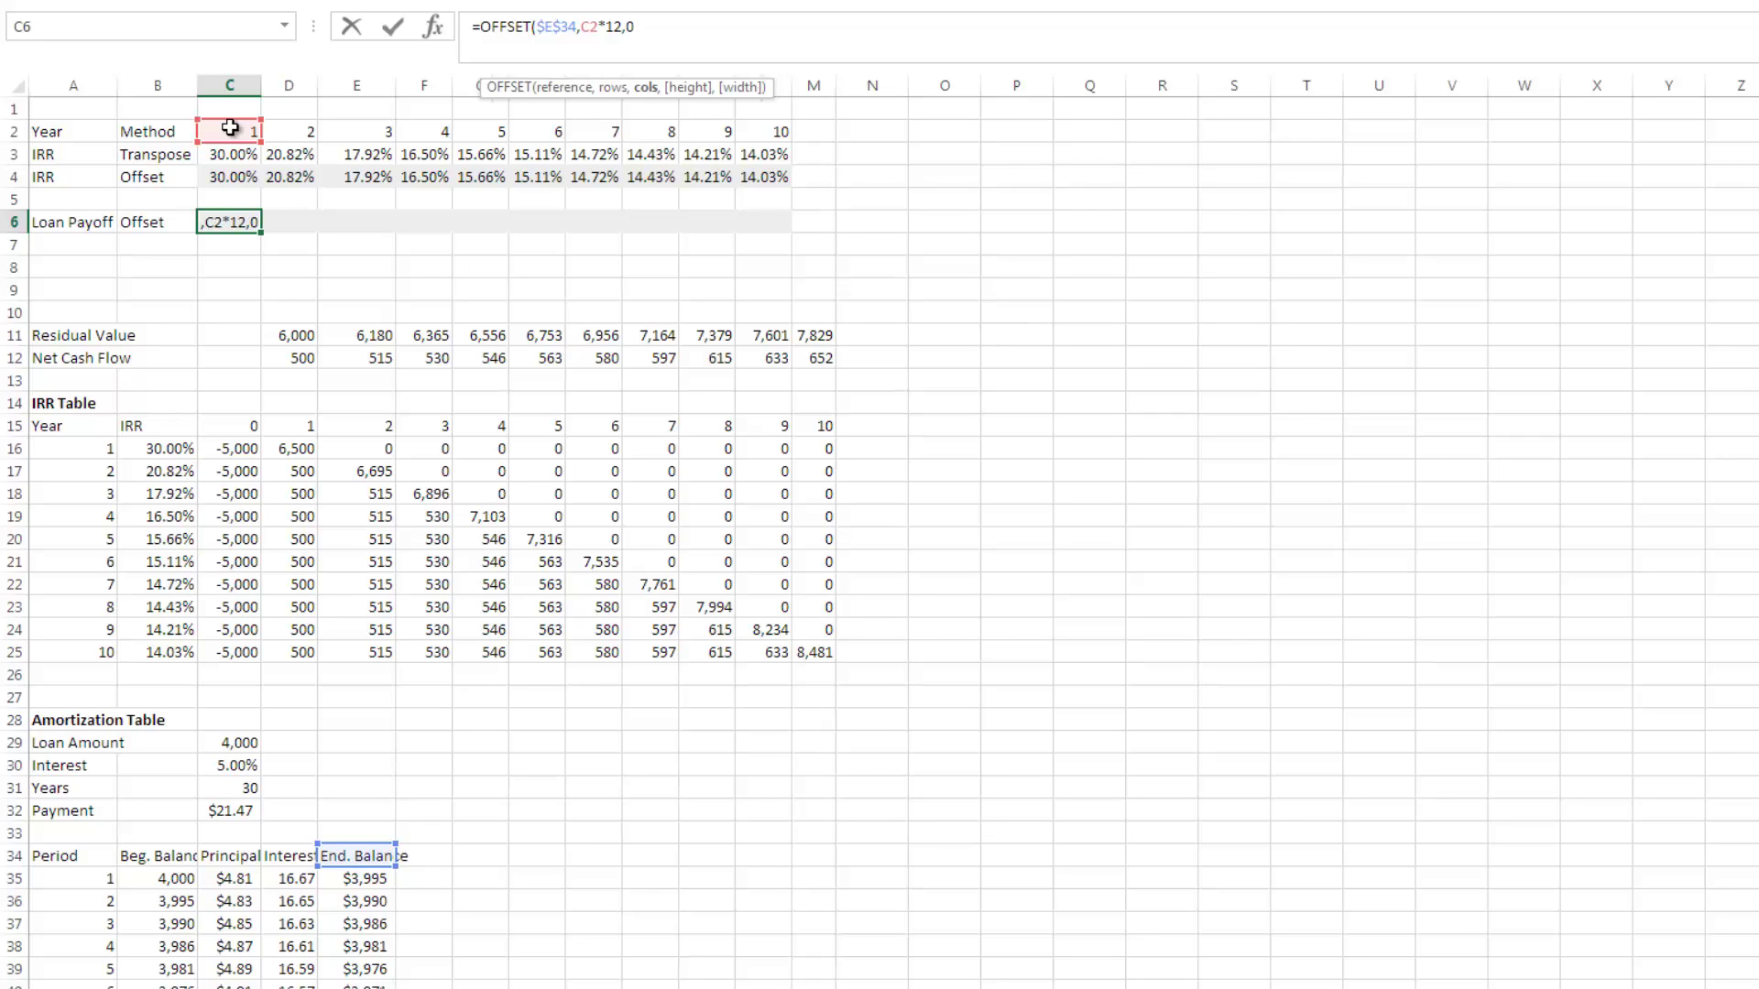
pyautogui.press('Return')
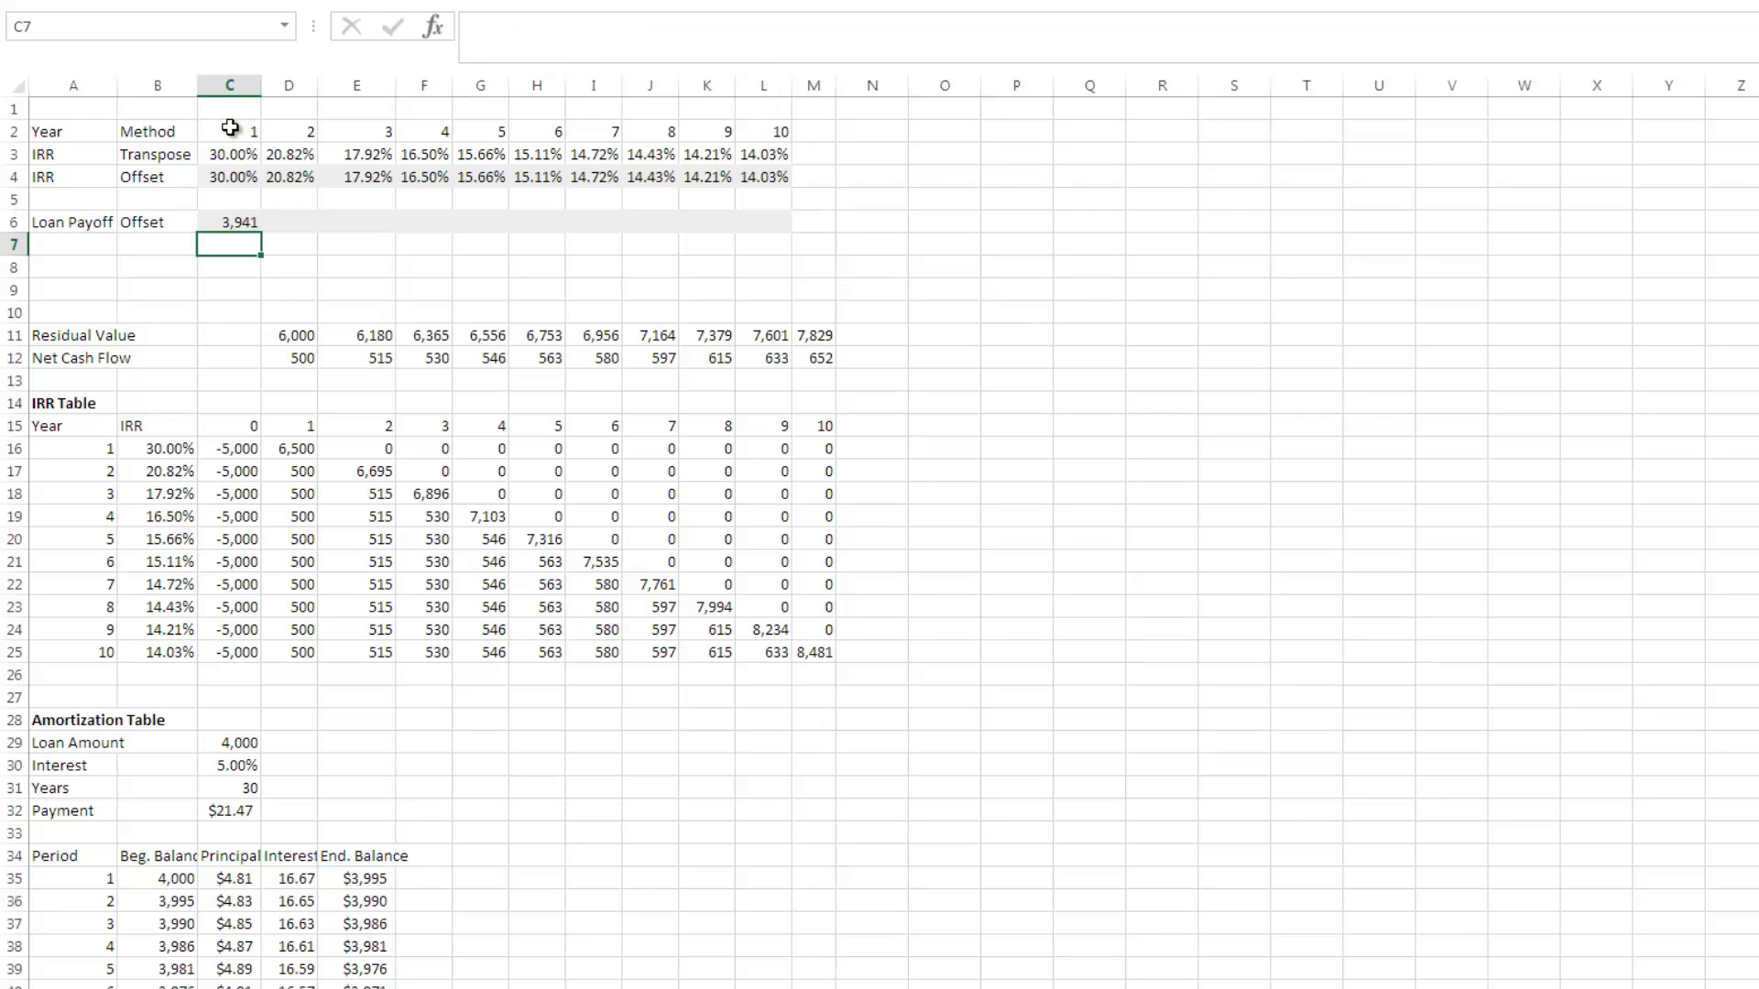
pyautogui.press('Up')
pyautogui.hotkey('ctrl', 'c')
pyautogui.press('Right')
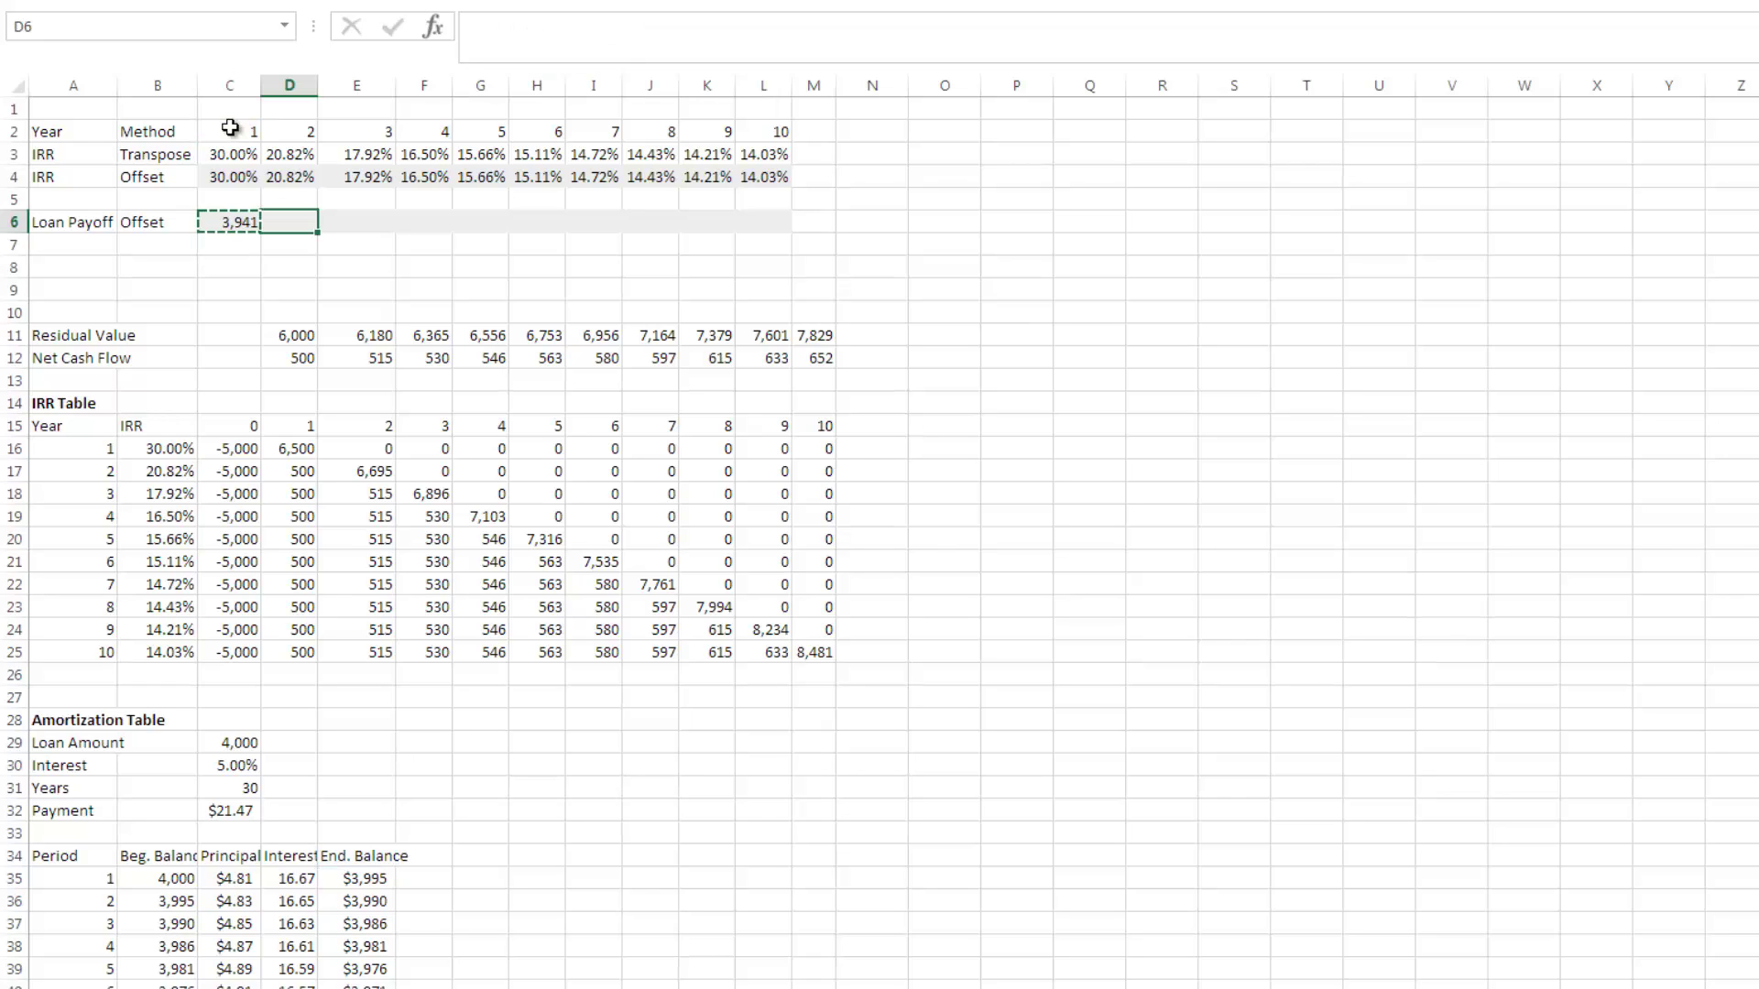
pyautogui.hotkey('shift', 'Right')
pyautogui.hotkey('shift', 'Right')
pyautogui.hotkey('shift', 'Right')
pyautogui.hotkey('shift', 'Right')
pyautogui.hotkey('shift', 'Right')
pyautogui.hotkey('shift', 'Right')
pyautogui.hotkey('shift', 'Right')
pyautogui.hotkey('shift', 'Right')
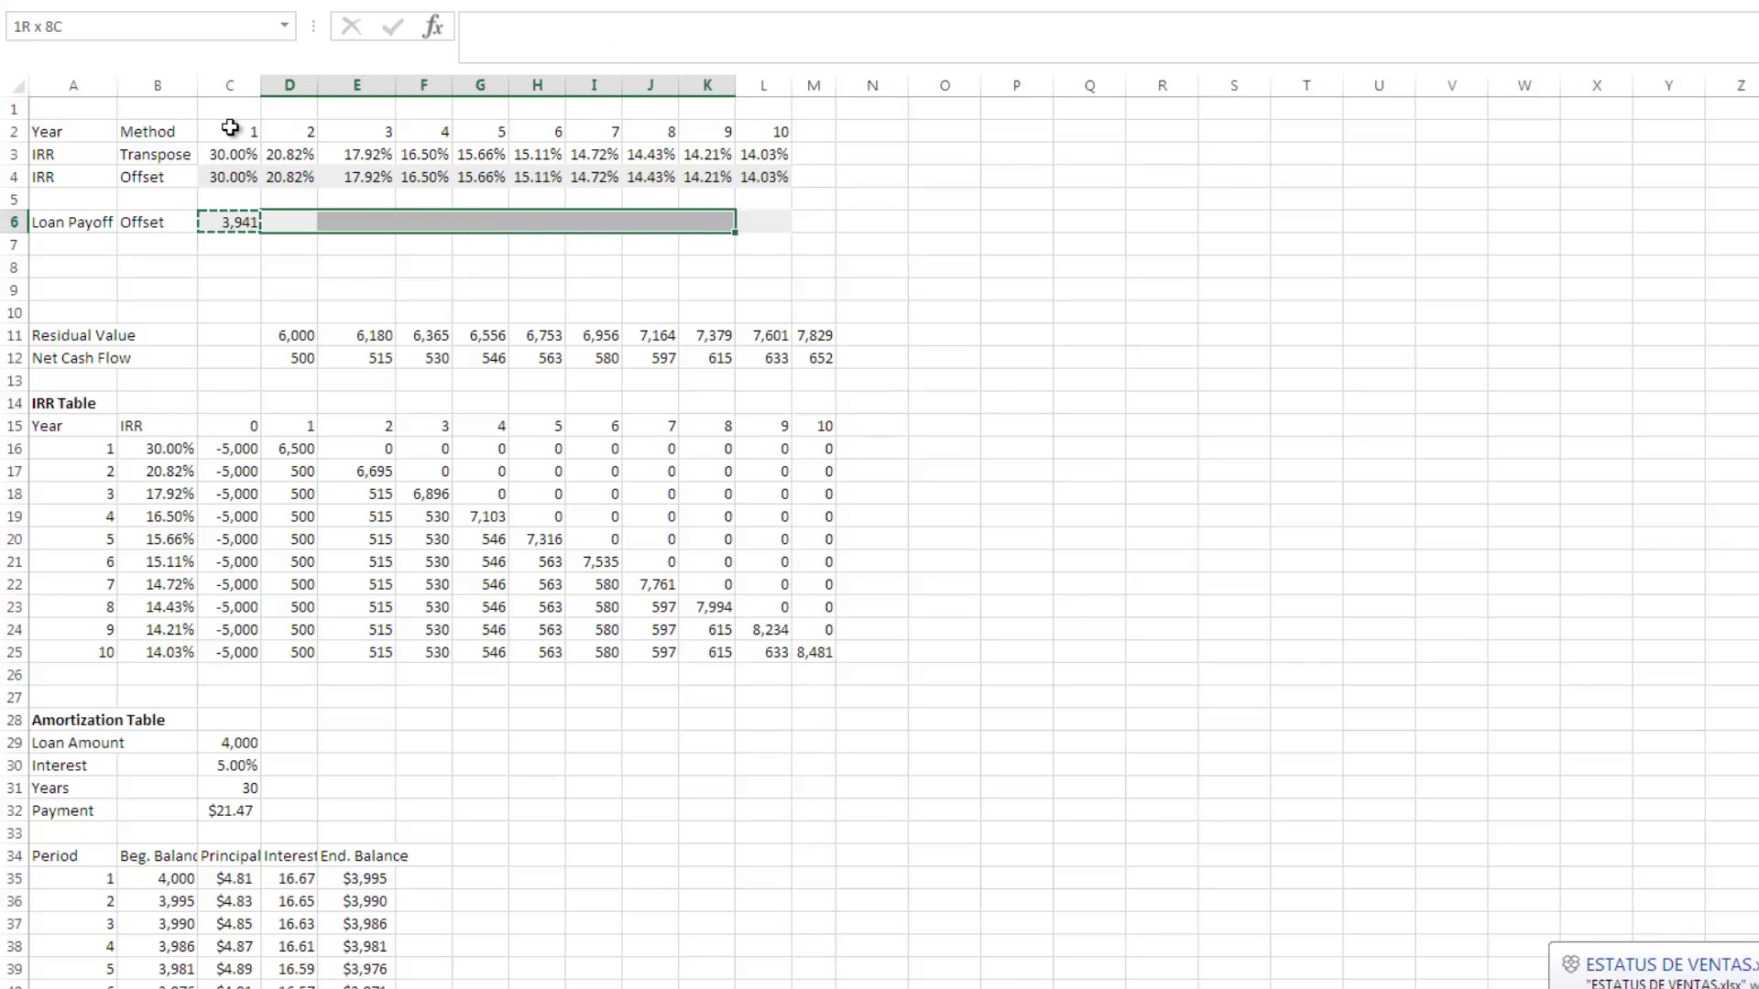
pyautogui.hotkey('ctrl', 'v')
pyautogui.press('Escape')
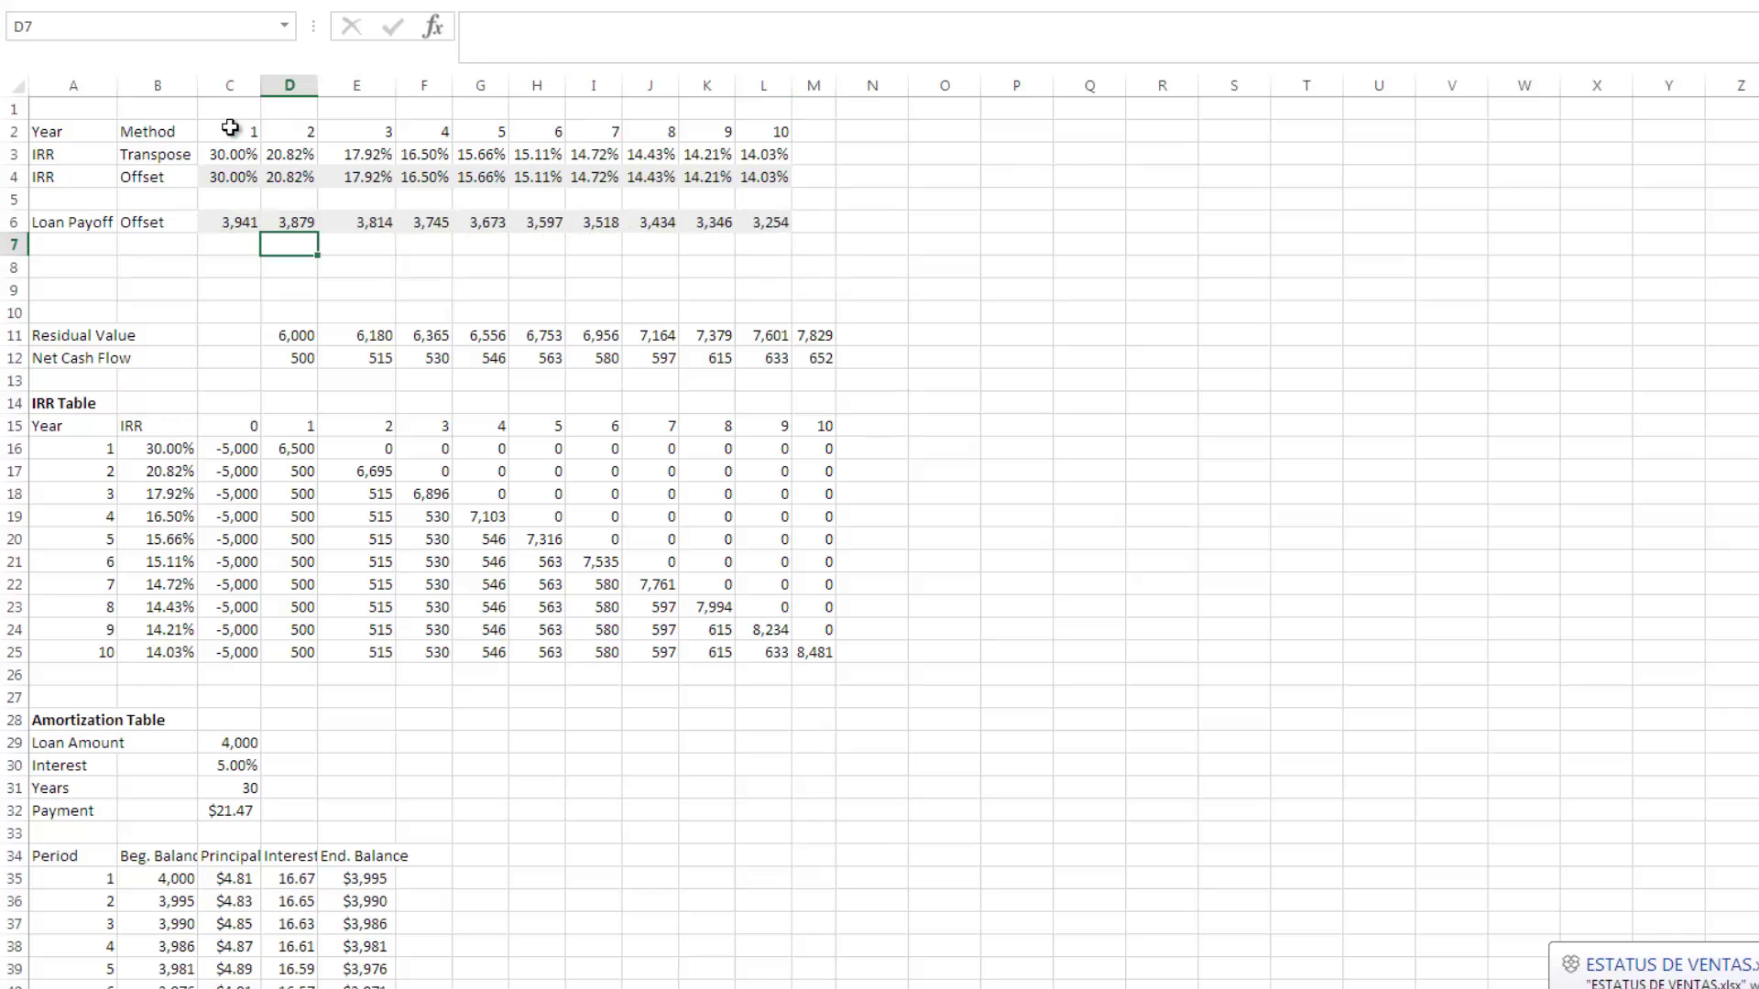
# Step: Check the Loan Payoff results against the period 120 ending balance of $3,254 in the amortization table
pyautogui.press('Right')
pyautogui.press('Right')
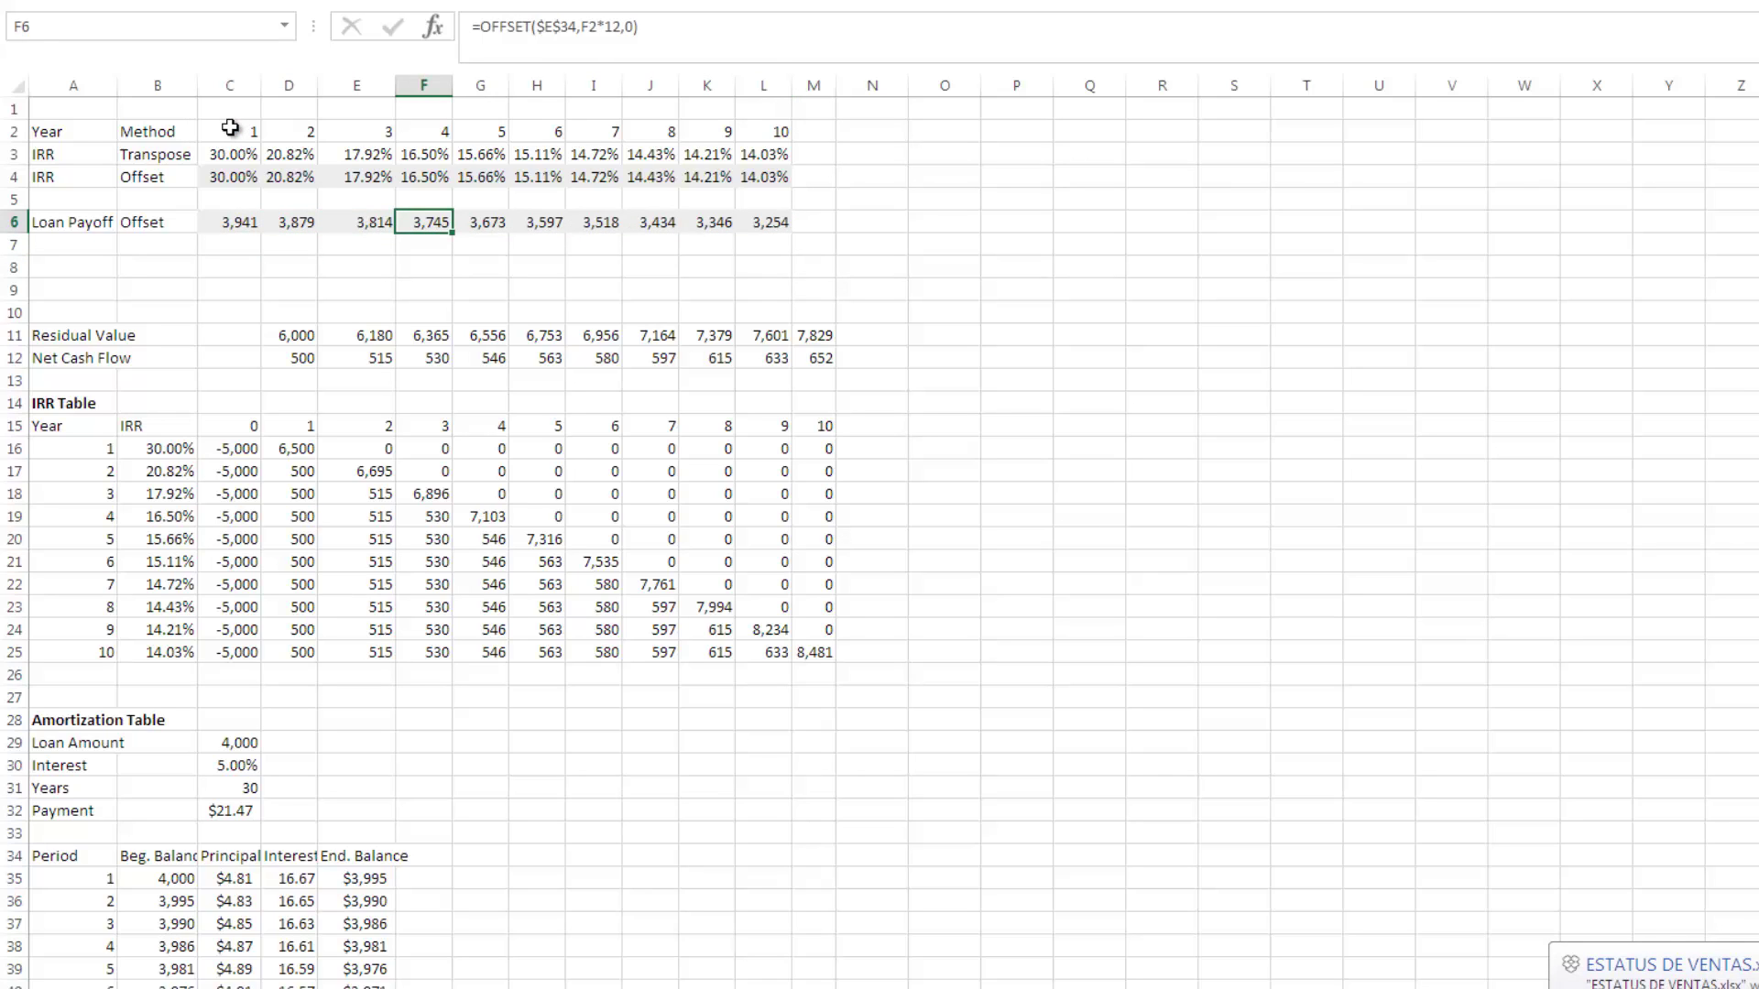
pyautogui.press('Right')
pyautogui.press('Right')
pyautogui.press('Right')
pyautogui.press('Right')
pyautogui.press('Right')
pyautogui.press('Right')
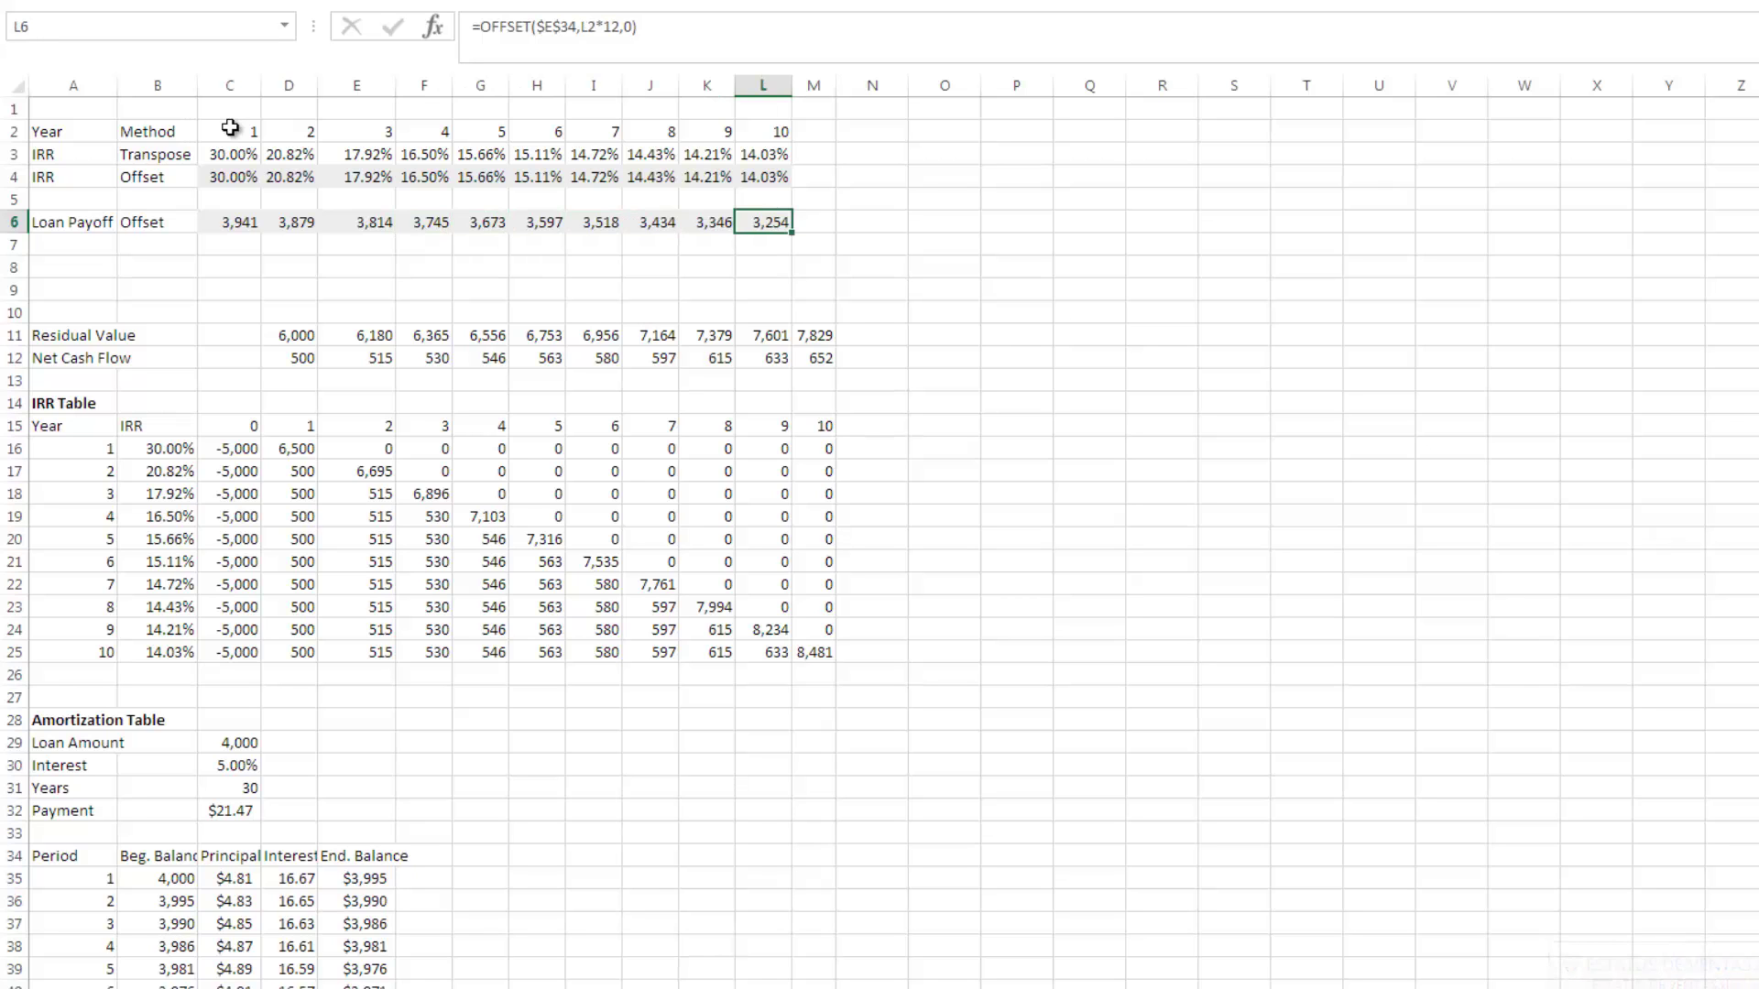
pyautogui.press('Left')
pyautogui.press('Down')
pyautogui.press('Left')
pyautogui.press('Down')
pyautogui.press('Left')
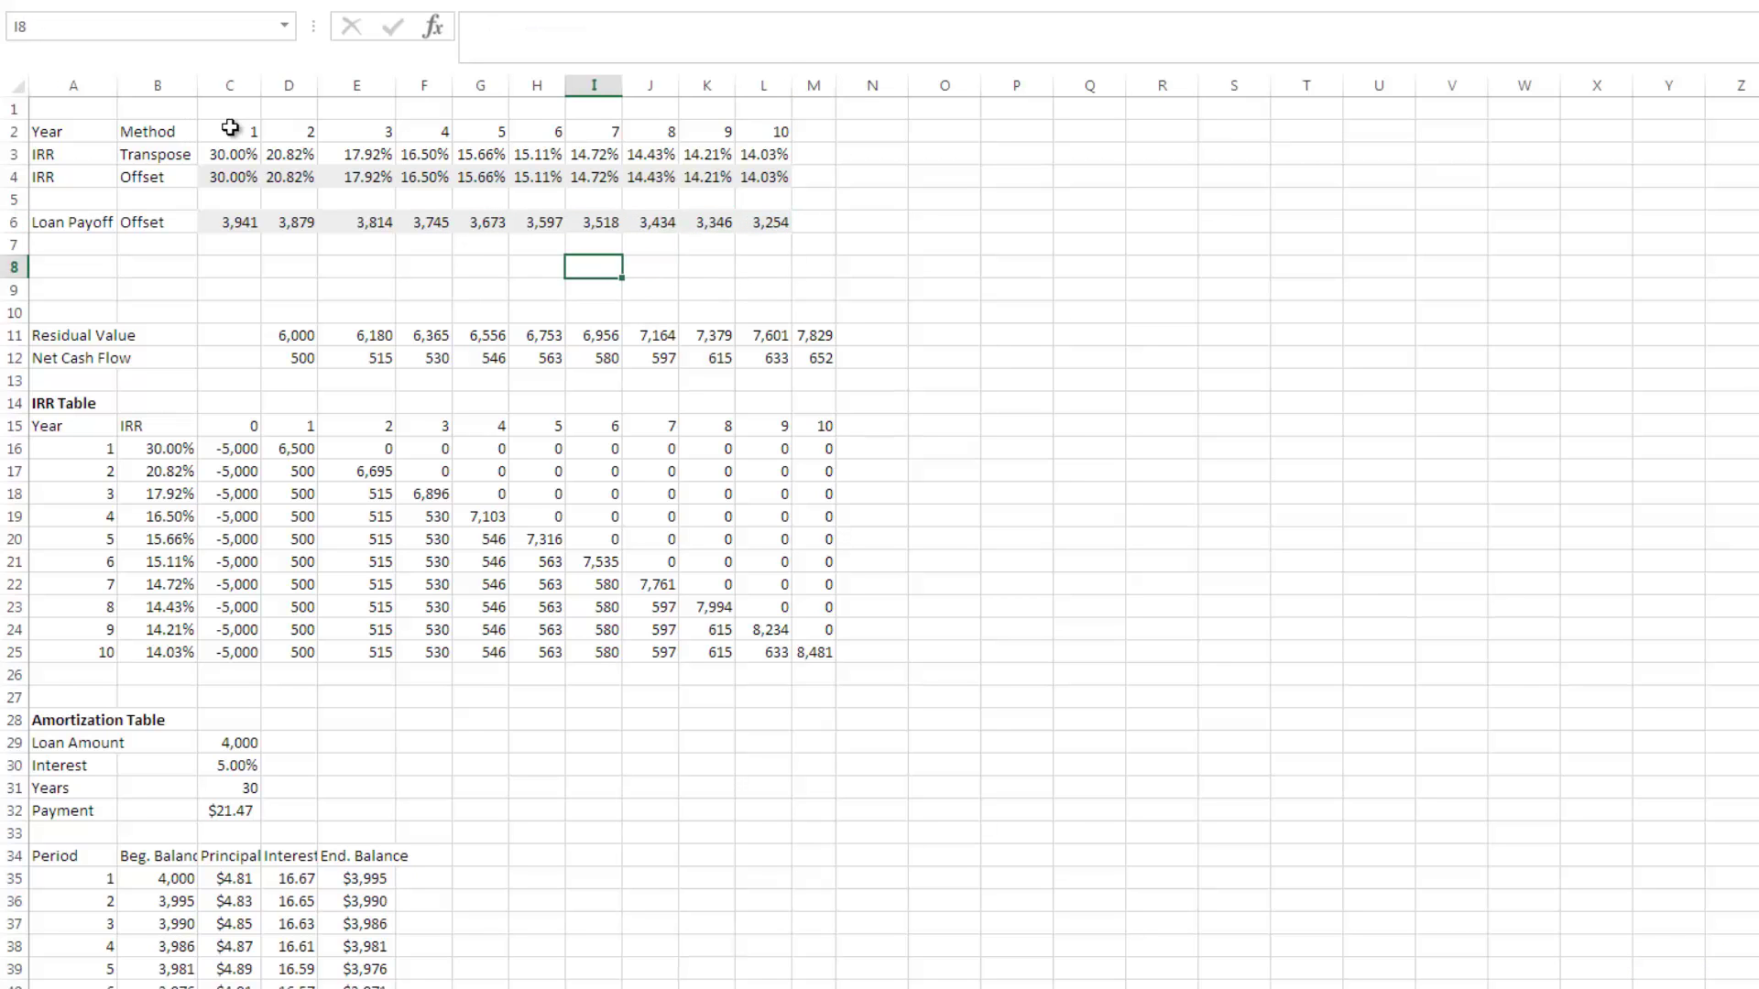
pyautogui.press('Down')
pyautogui.press('Left')
pyautogui.press('Down')
pyautogui.press('Left')
pyautogui.press('Left')
pyautogui.press('Down')
pyautogui.press('Down')
pyautogui.press('Left')
pyautogui.press('Down')
pyautogui.press('Down')
pyautogui.press('Down')
pyautogui.press('Down')
pyautogui.press('Down')
pyautogui.press('Down')
pyautogui.press('Down')
pyautogui.press('Down')
pyautogui.press('Down')
pyautogui.press('Down')
pyautogui.press('Down')
pyautogui.press('Down')
pyautogui.press('Down')
pyautogui.press('Down')
pyautogui.press('Down')
pyautogui.press('Down')
pyautogui.press('Down')
pyautogui.press('Down')
pyautogui.press('Down')
pyautogui.press('Down')
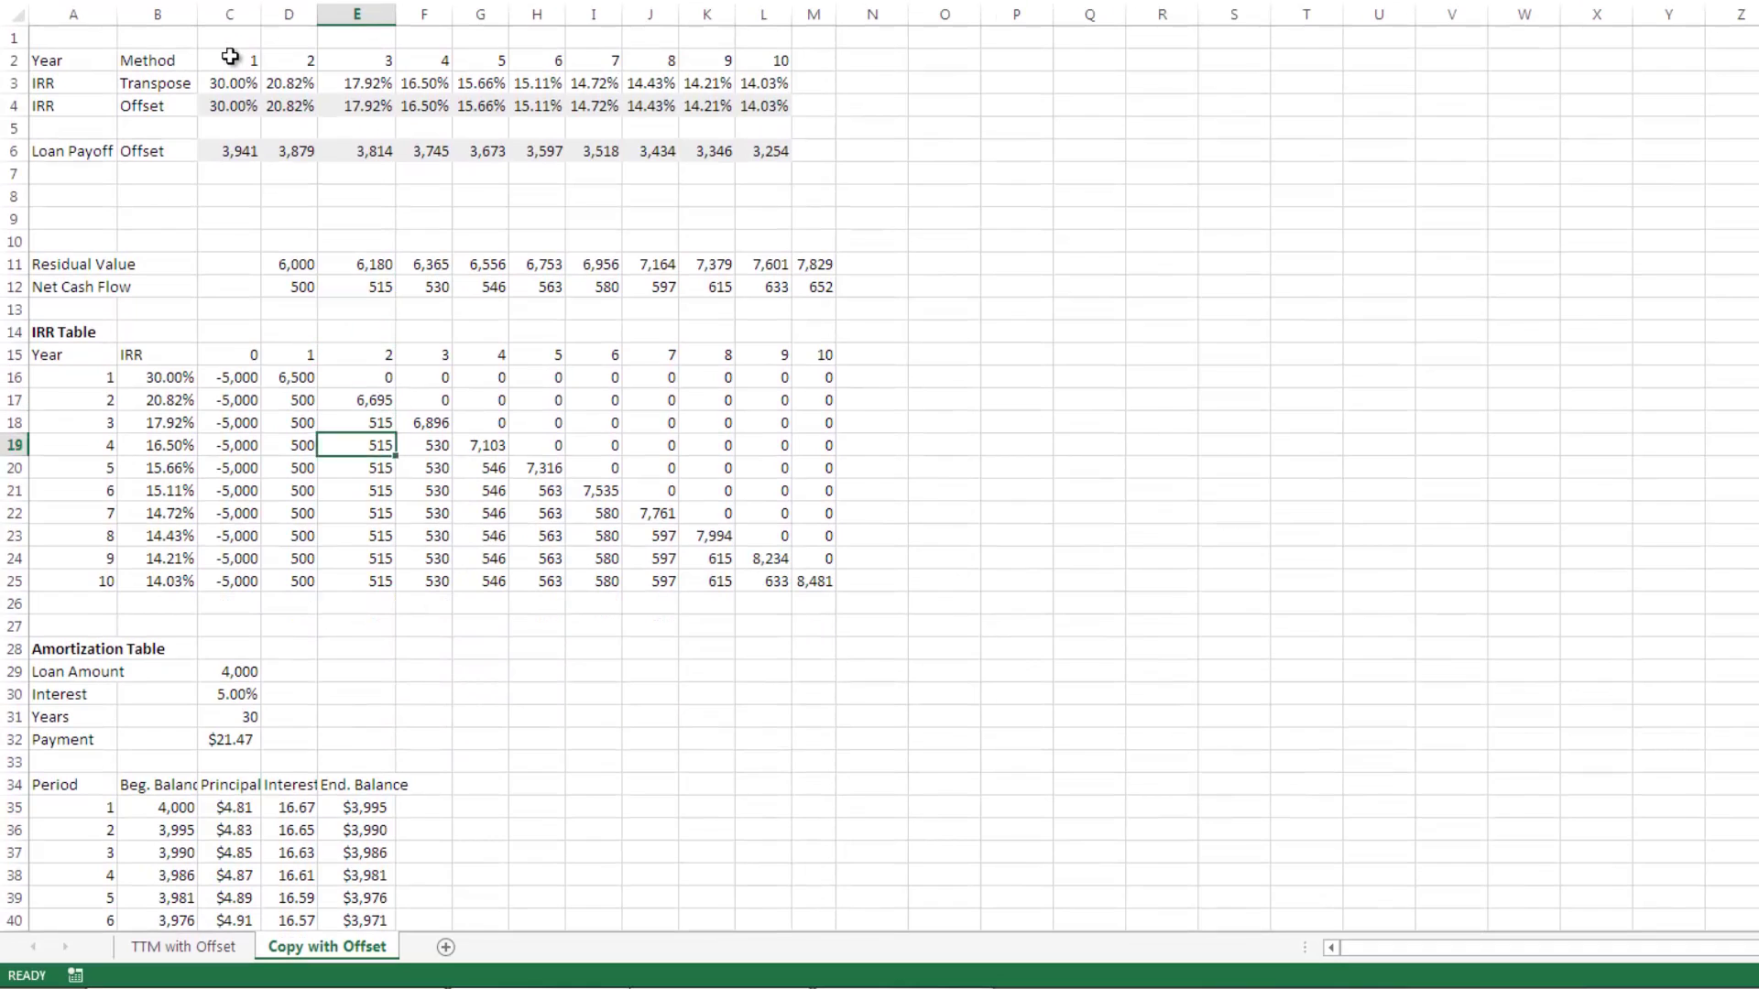
pyautogui.press('Down')
pyautogui.press('Down')
pyautogui.press('Down')
pyautogui.press('Down')
pyautogui.press('Down')
pyautogui.press('Down')
pyautogui.press('Down')
pyautogui.press('Down')
pyautogui.press('Down')
pyautogui.press('Down')
pyautogui.press('Down')
pyautogui.press('Down')
pyautogui.press('Down')
pyautogui.press('Down')
pyautogui.press('Down')
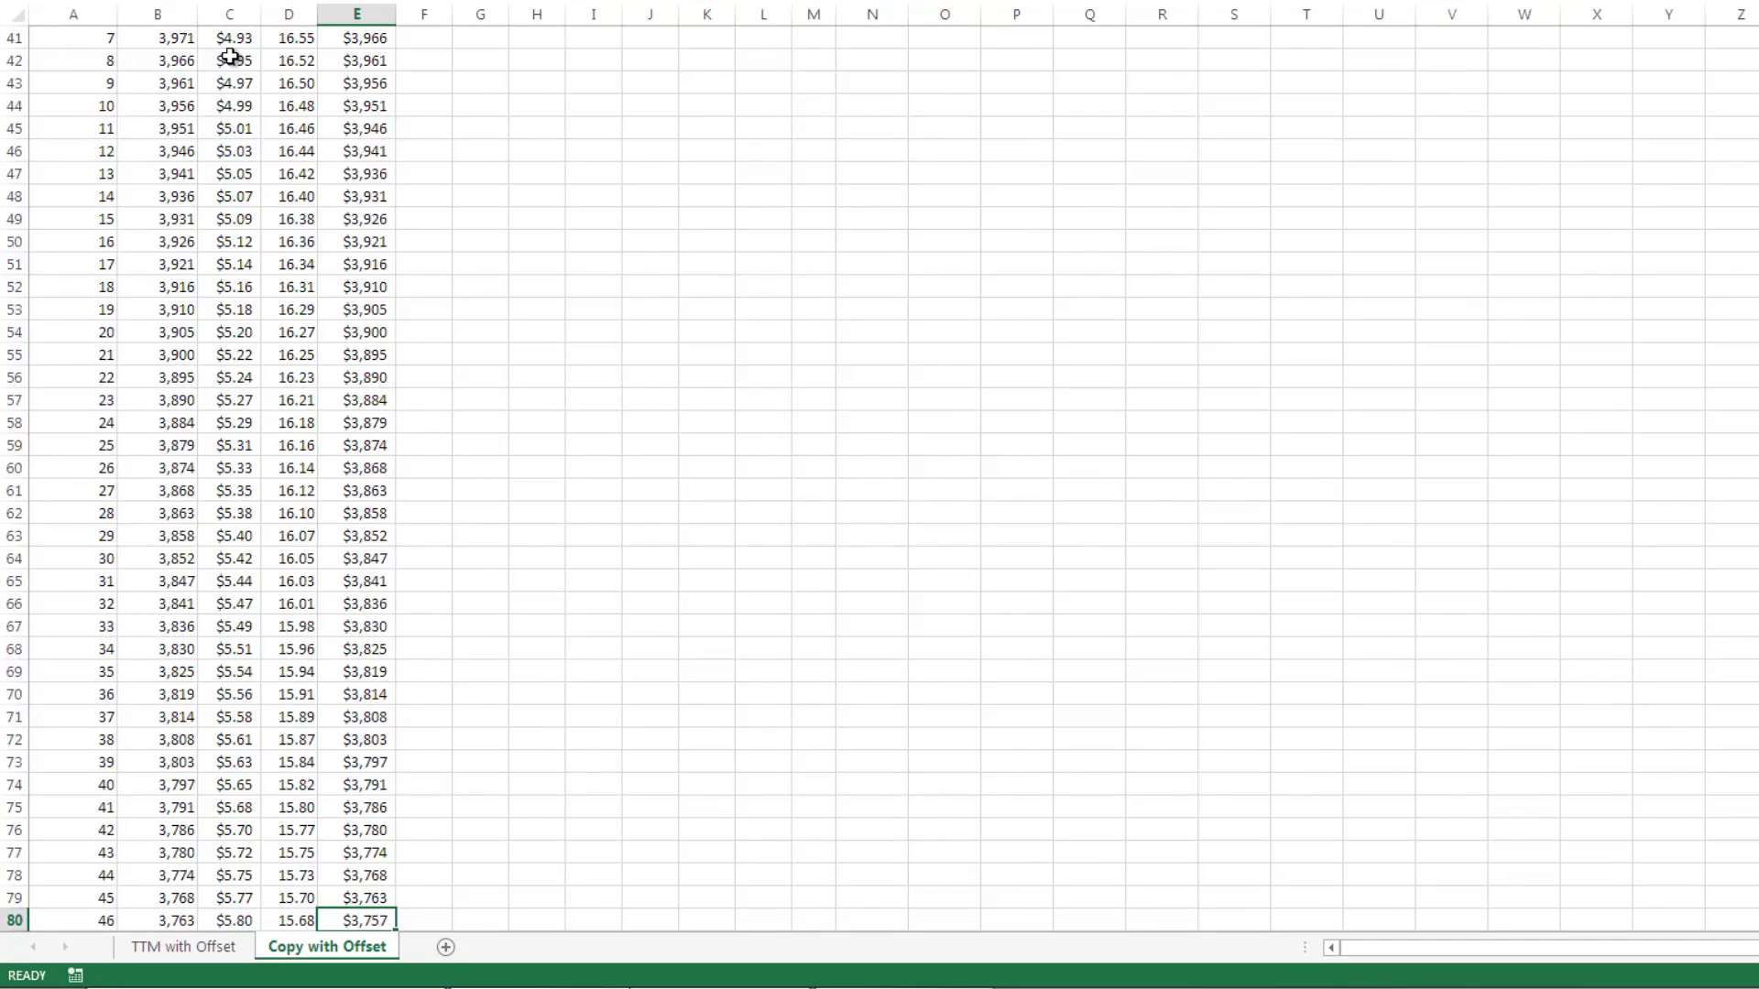
pyautogui.press('Down')
pyautogui.press('Down')
pyautogui.press('Down')
pyautogui.press('Down')
pyautogui.press('Down')
pyautogui.press('Down')
pyautogui.press('Down')
pyautogui.press('Down')
pyautogui.press('Down')
pyautogui.press('Down')
pyautogui.press('Down')
pyautogui.press('Down')
pyautogui.press('Down')
pyautogui.press('Down')
pyautogui.press('Down')
pyautogui.press('Down')
pyautogui.press('Down')
pyautogui.press('Down')
pyautogui.press('Down')
pyautogui.press('Down')
pyautogui.press('Up')
pyautogui.press('Up')
pyautogui.press('Up')
pyautogui.press('Up')
pyautogui.press('Up')
pyautogui.press('Up')
pyautogui.press('Up')
pyautogui.press('Up')
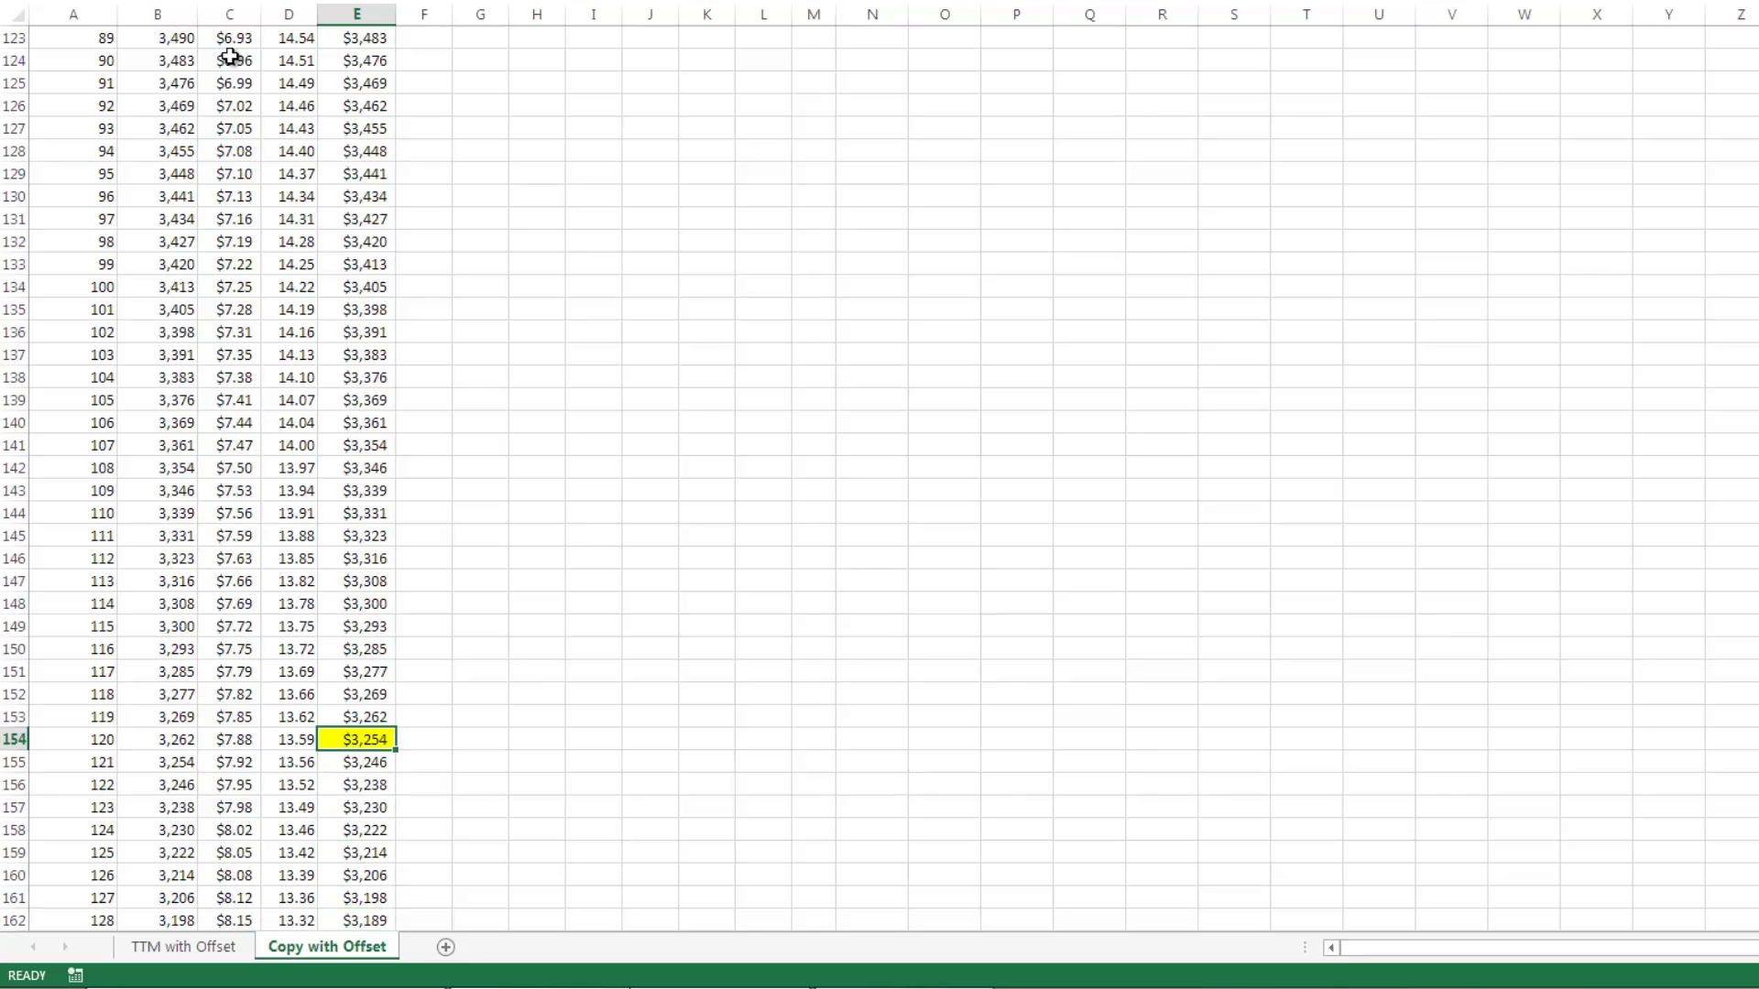
pyautogui.hotkey('ctrl', 'Up')
pyautogui.hotkey('ctrl', 'Up')
pyautogui.hotkey('ctrl', 'Up')
pyautogui.hotkey('ctrl', 'Up')
pyautogui.hotkey('ctrl', 'Up')
pyautogui.hotkey('ctrl', 'Up')
pyautogui.hotkey('ctrl', 'Up')
pyautogui.hotkey('ctrl', 'Up')
pyautogui.hotkey('ctrl', 'Up')
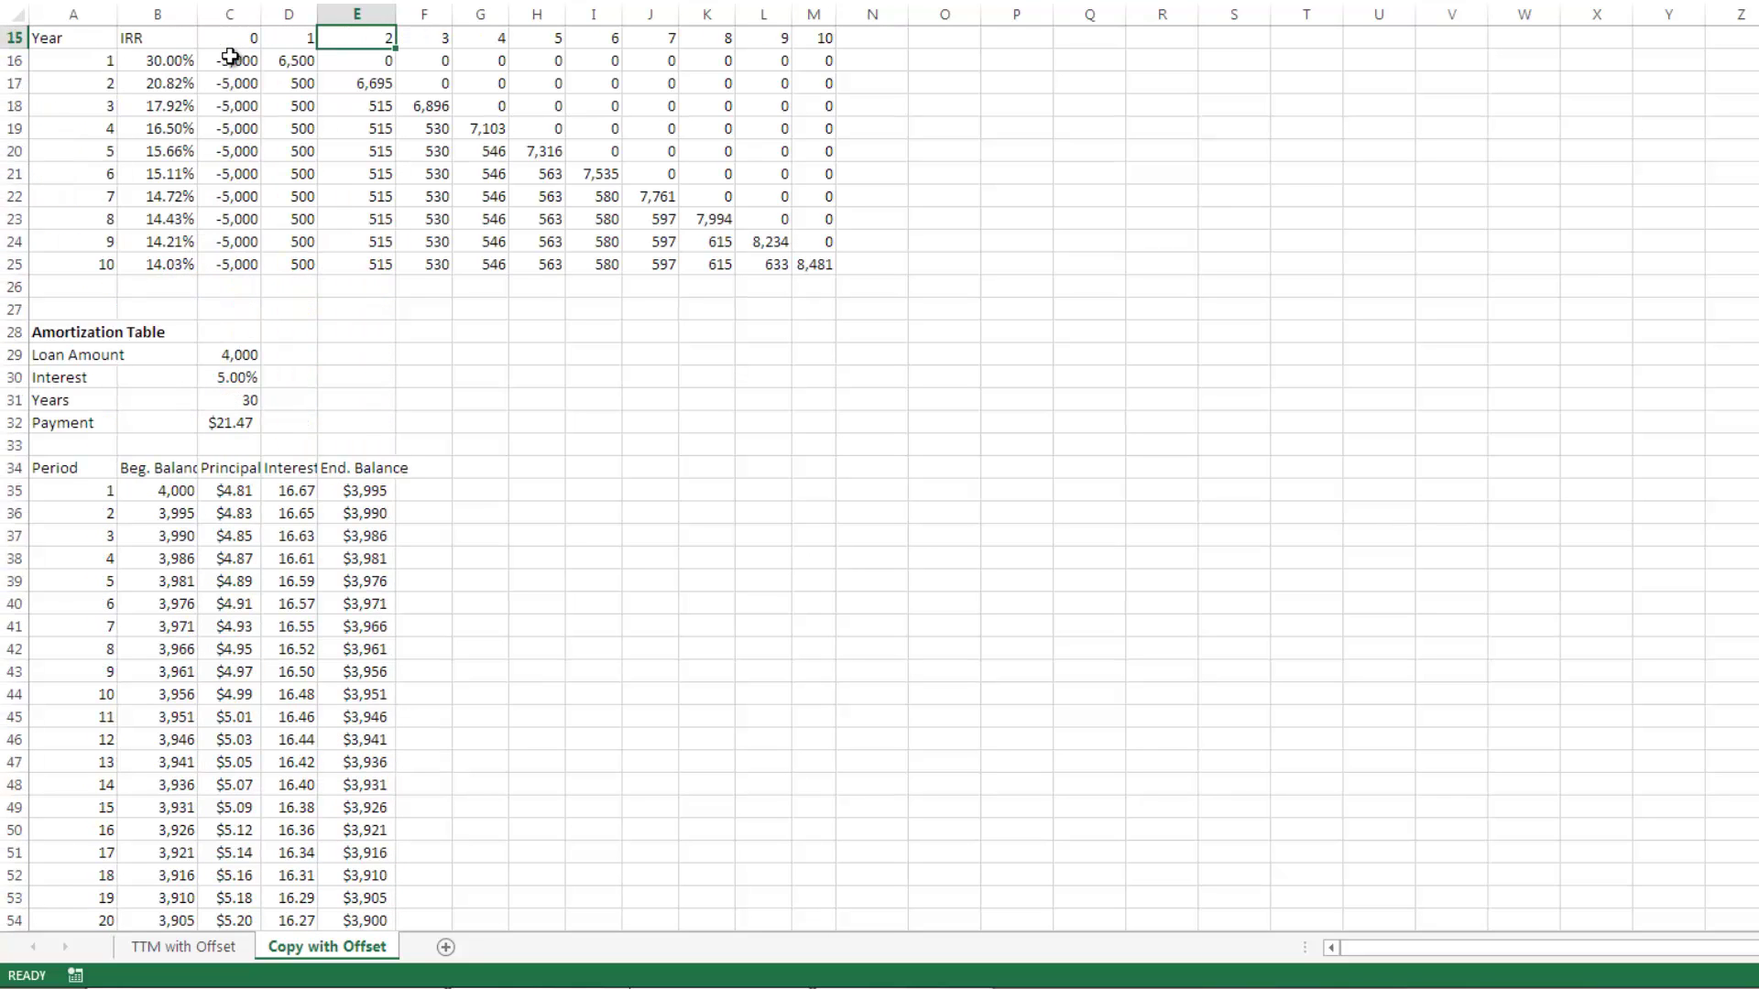
pyautogui.press('Up')
pyautogui.press('Up')
pyautogui.press('Up')
pyautogui.press('Down')
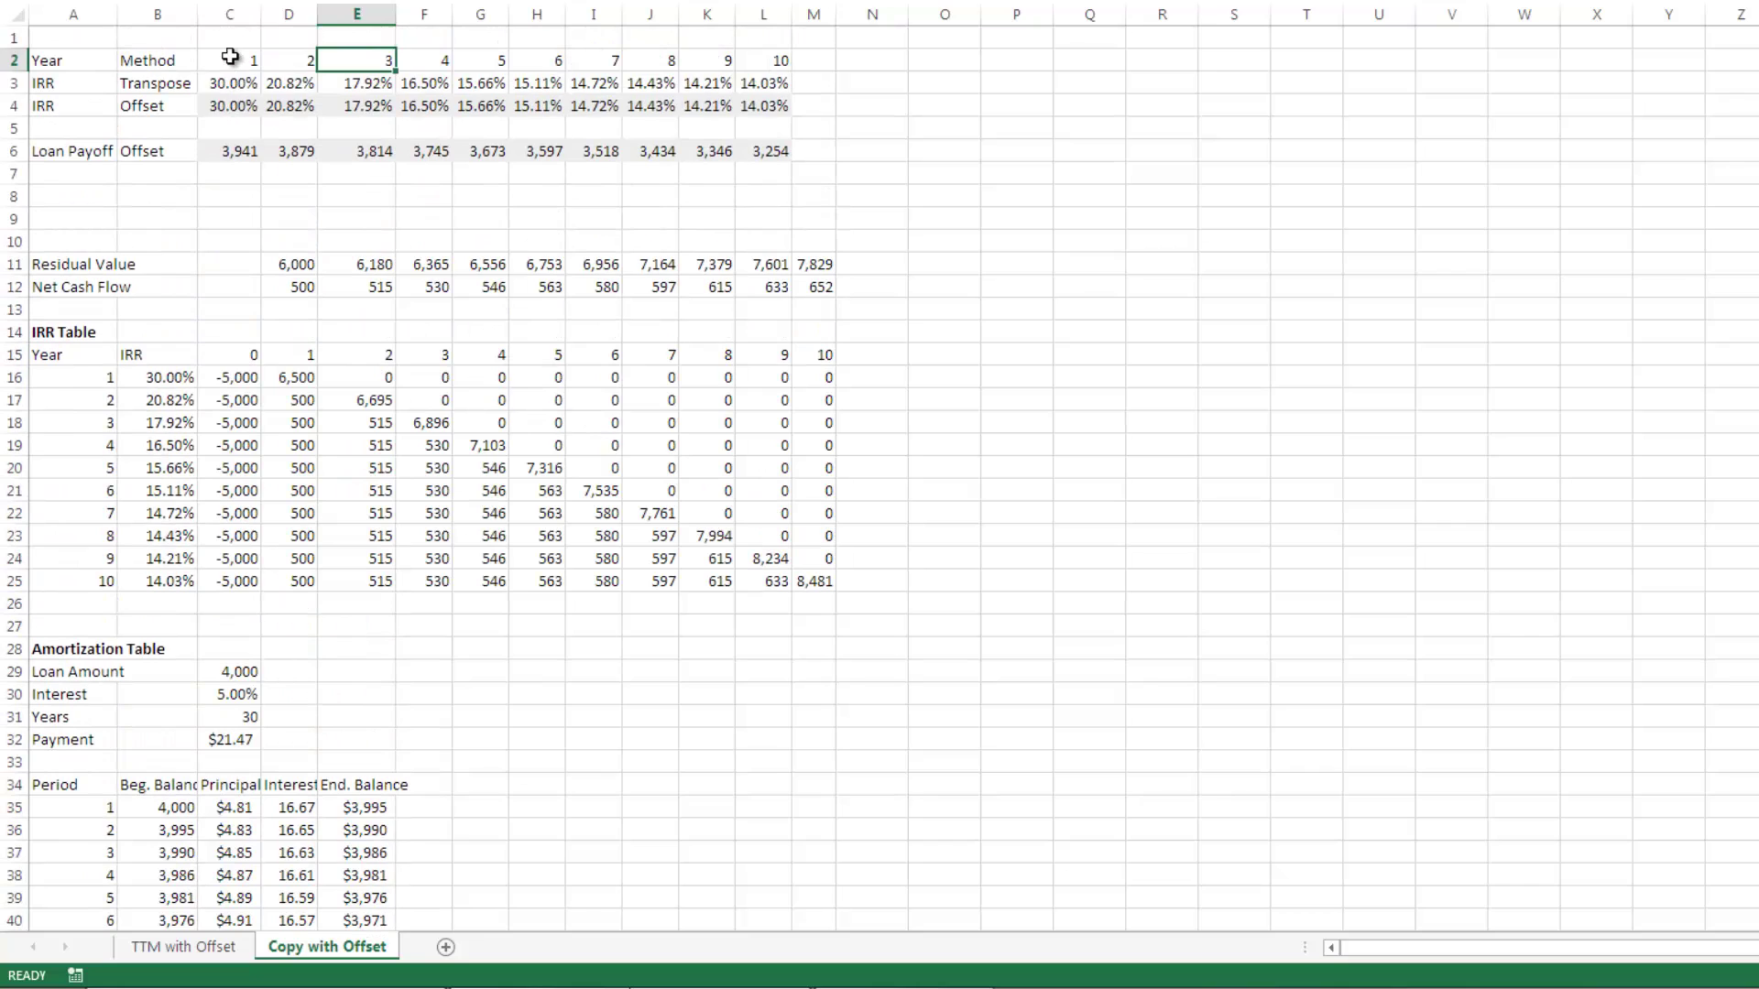
pyautogui.press('Left')
pyautogui.press('Left')
pyautogui.press('Down')
pyautogui.press('Down')
pyautogui.press('Down')
pyautogui.press('Down')
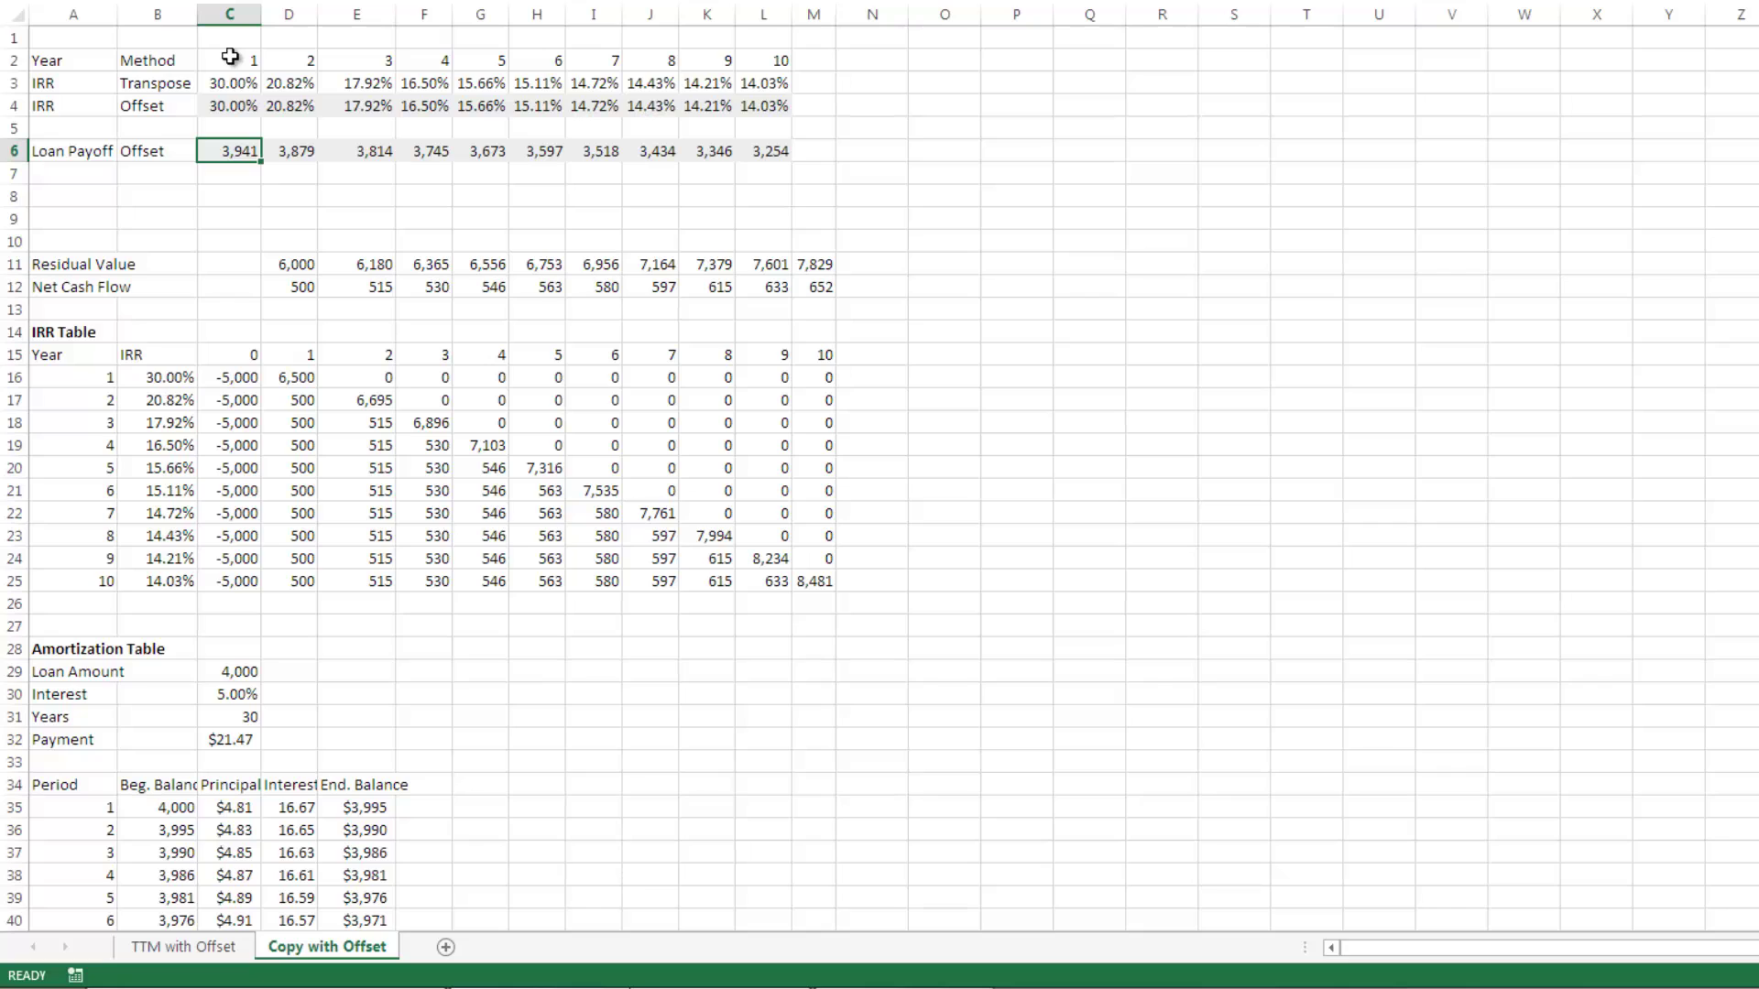
# Step: In C7, link a year-1 check value to the period 12 ending balance, showing $3,941
pyautogui.press('Right')
pyautogui.press('Right')
pyautogui.press('Right')
pyautogui.press('Right')
pyautogui.press('Right')
pyautogui.press('Right')
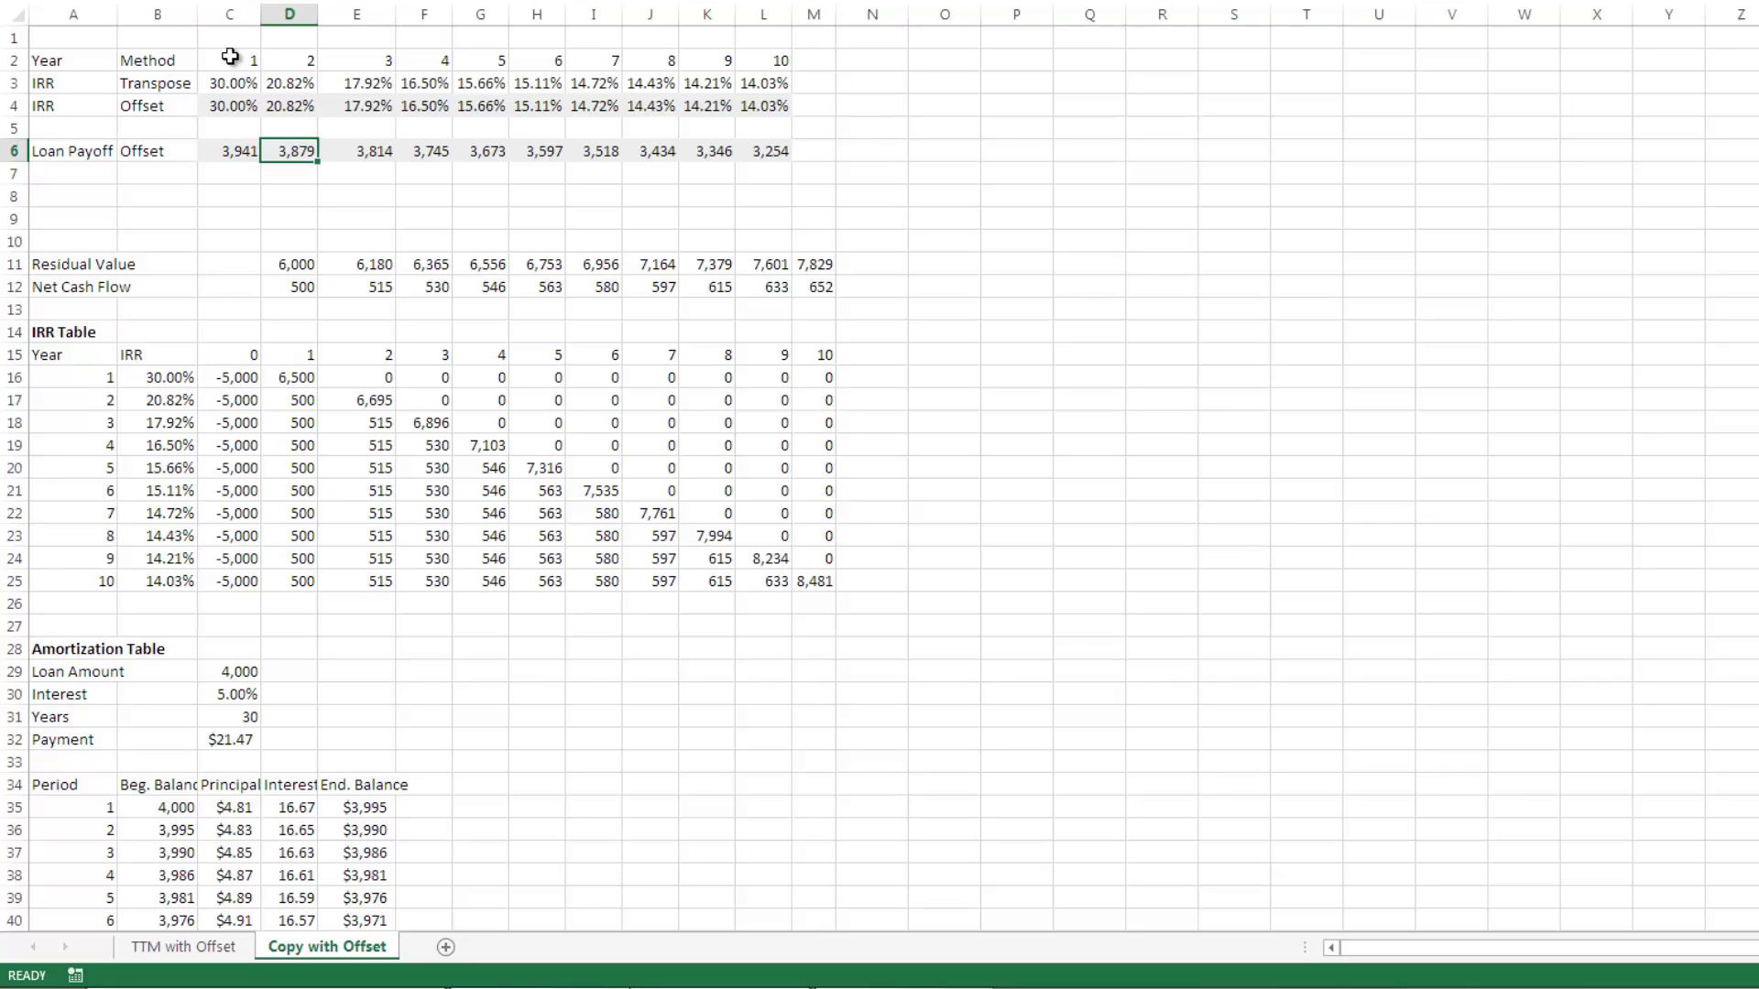
pyautogui.press('Left')
pyautogui.press('Left')
pyautogui.press('Left')
pyautogui.press('Left')
pyautogui.press('Left')
pyautogui.press('Left')
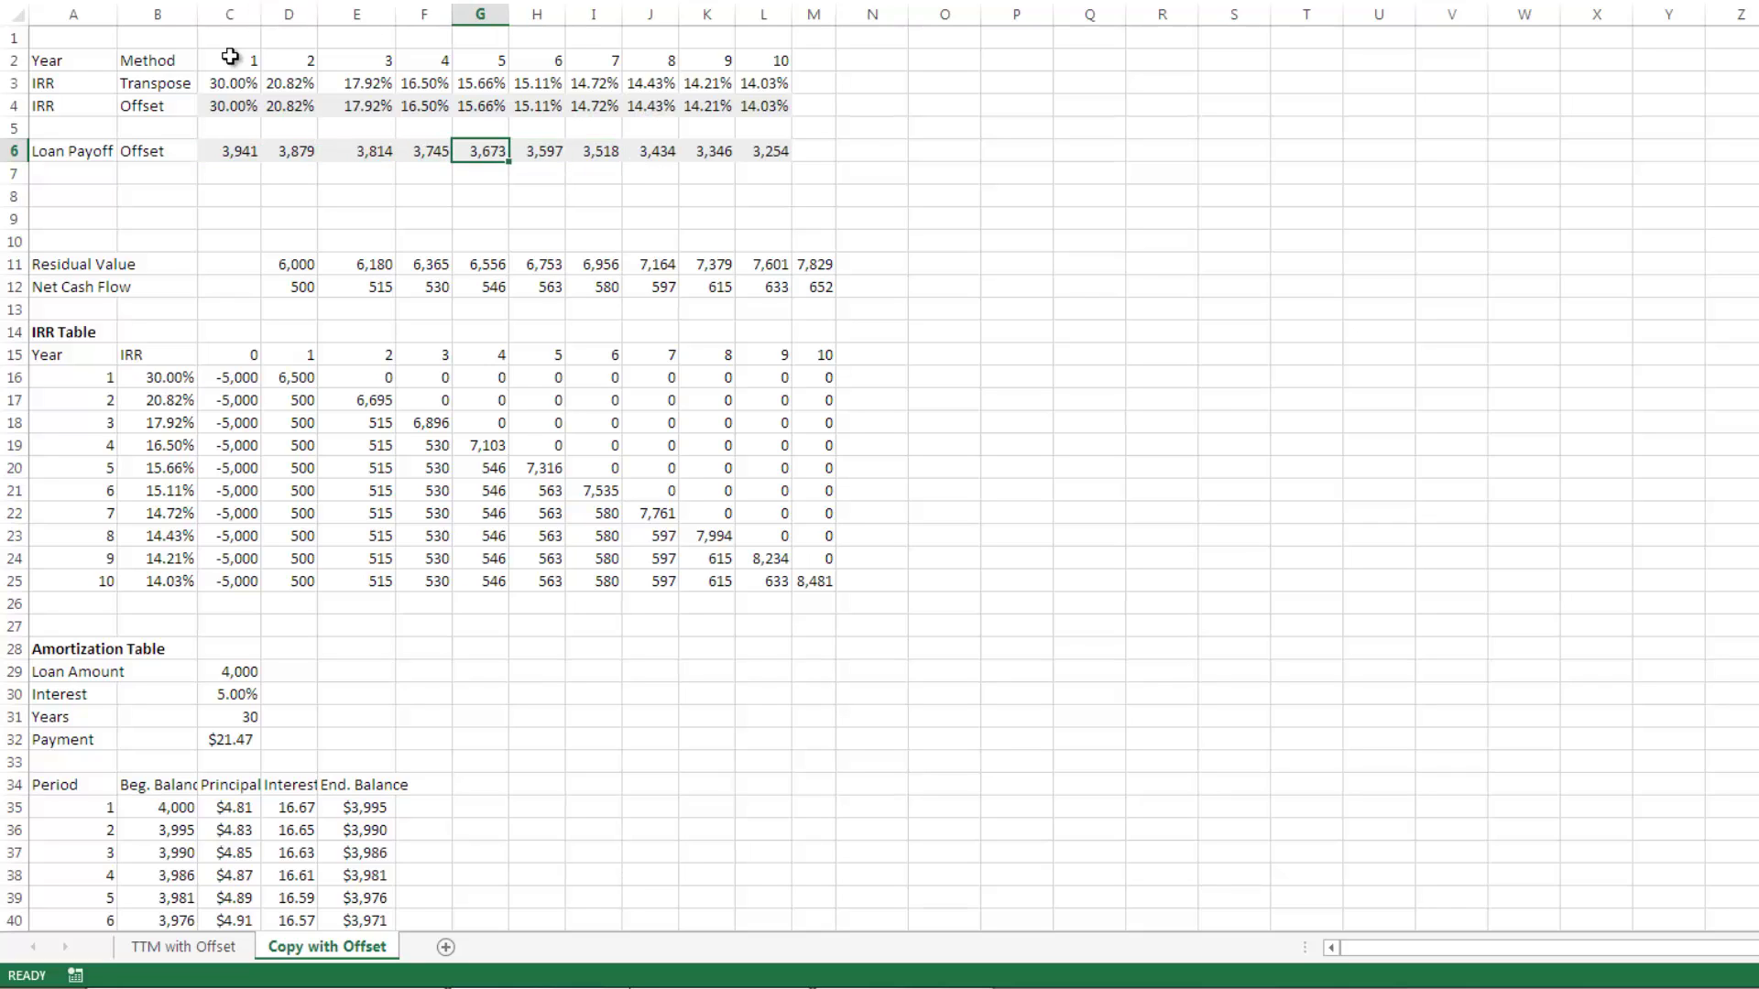
pyautogui.press('Down')
pyautogui.write('=')
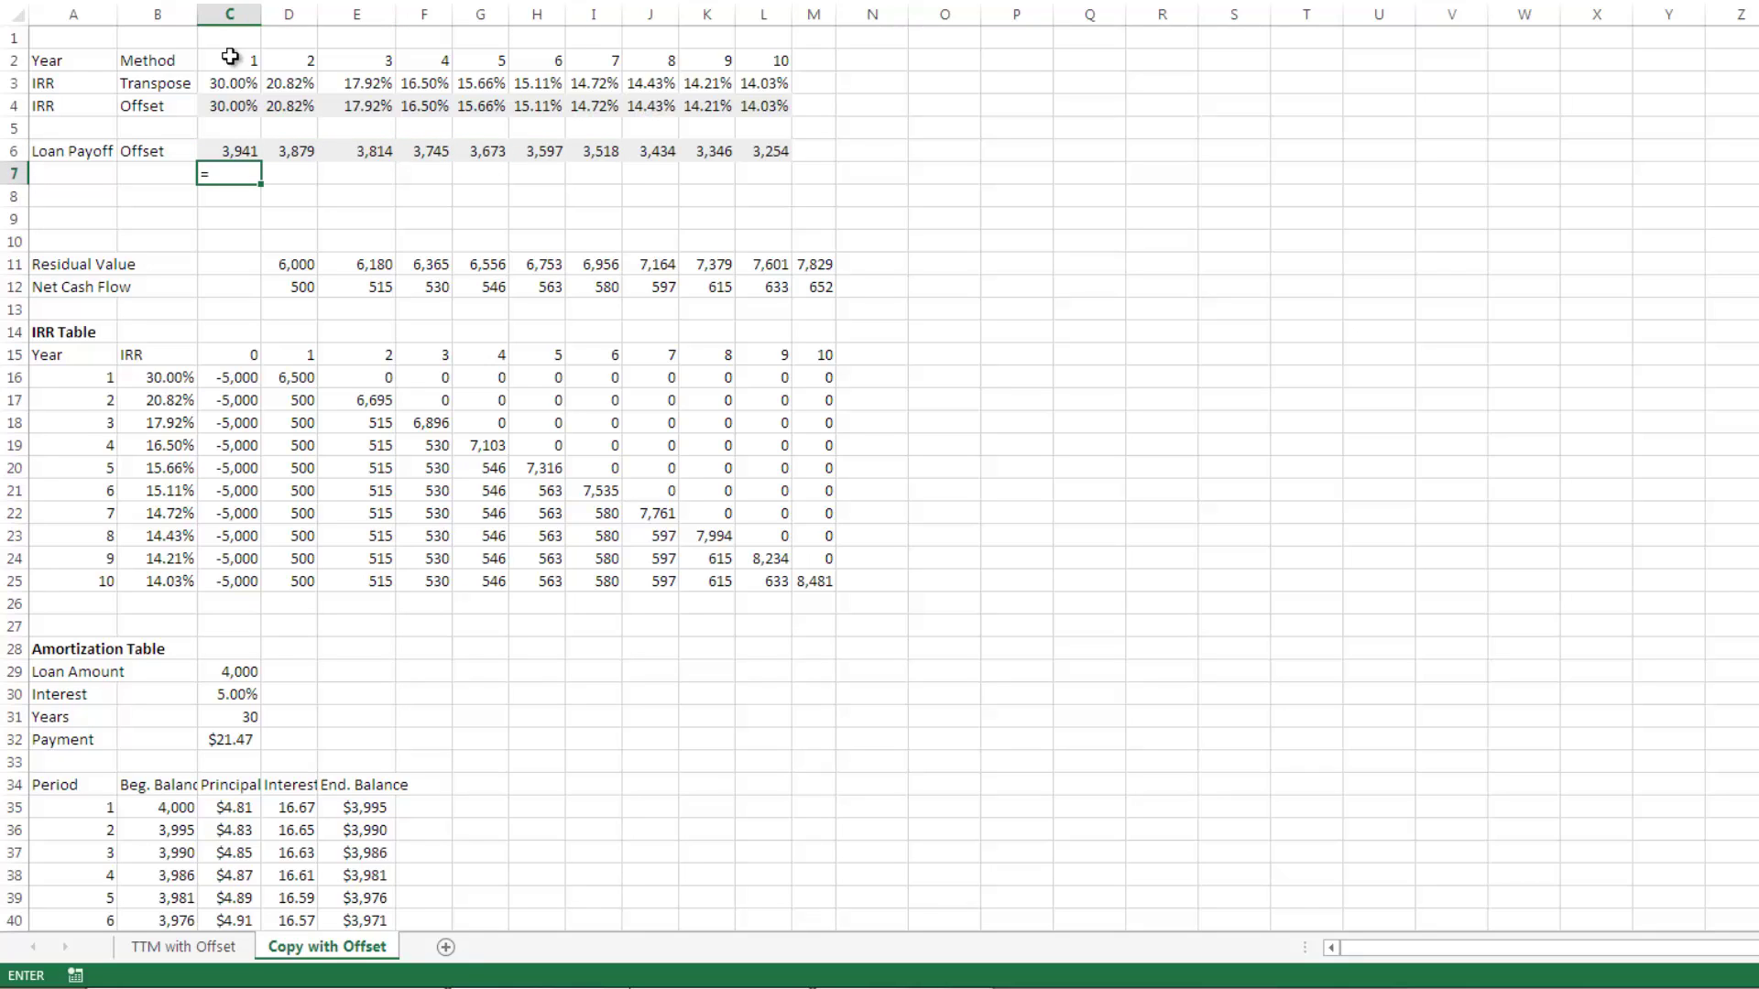
pyautogui.click(438, 513)
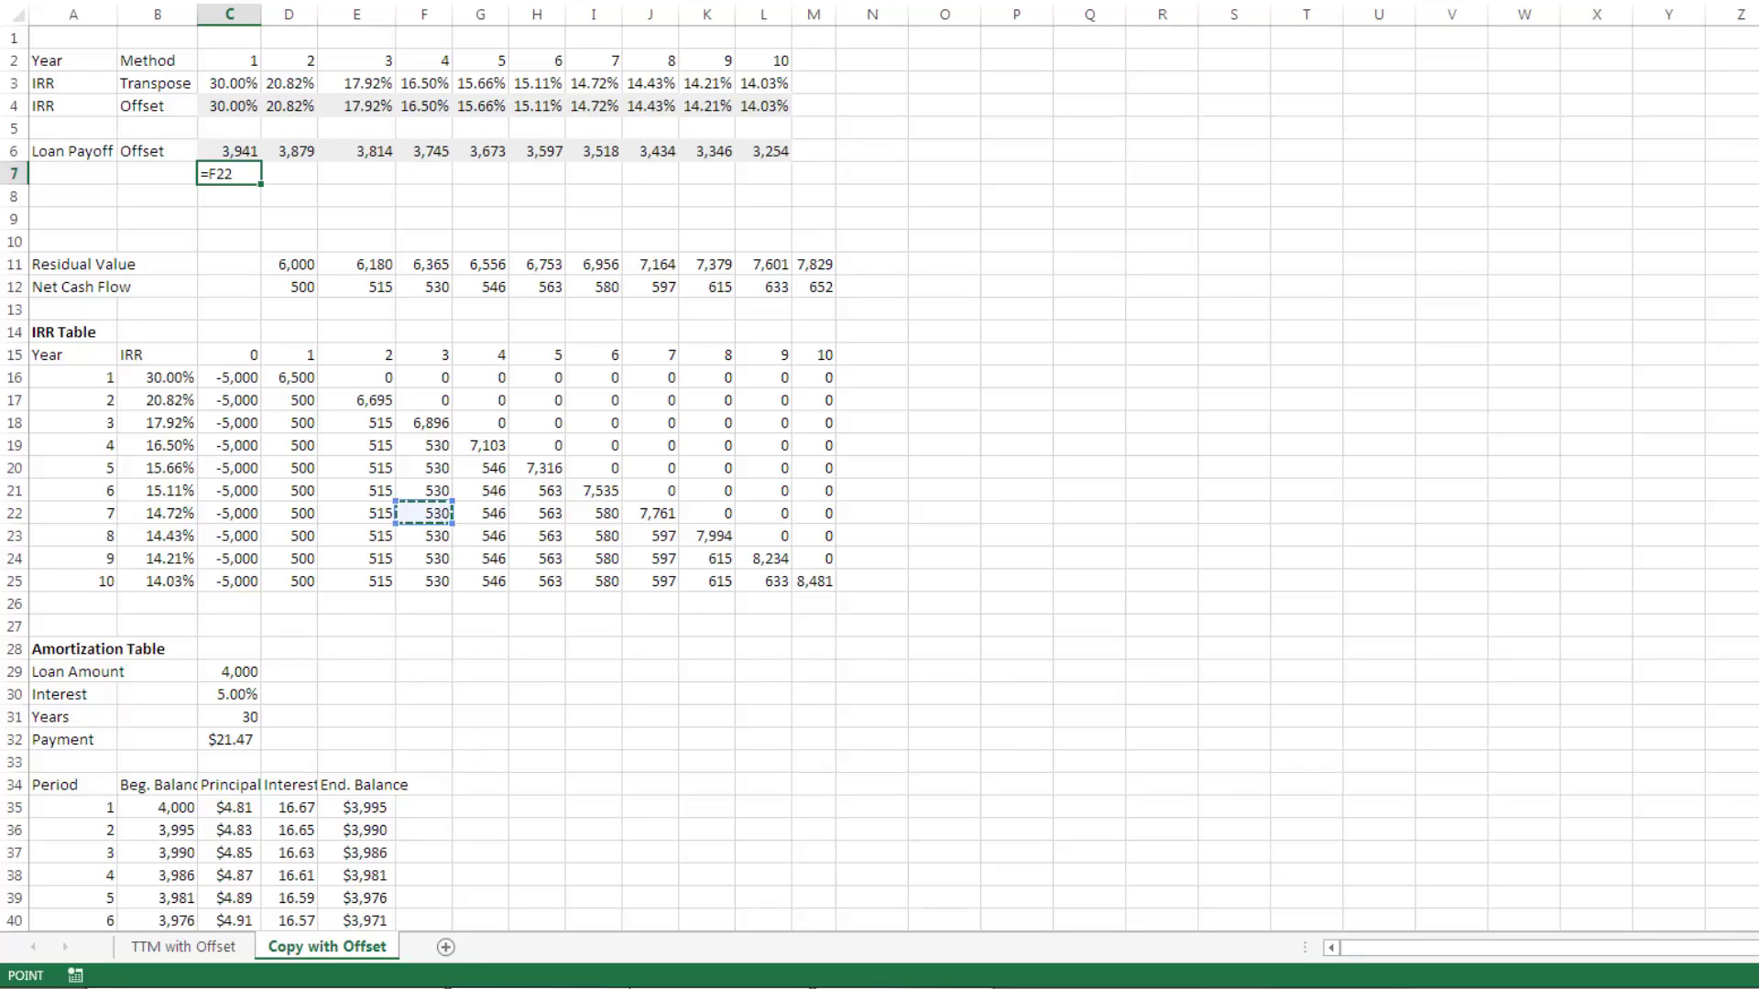
pyautogui.click(364, 837)
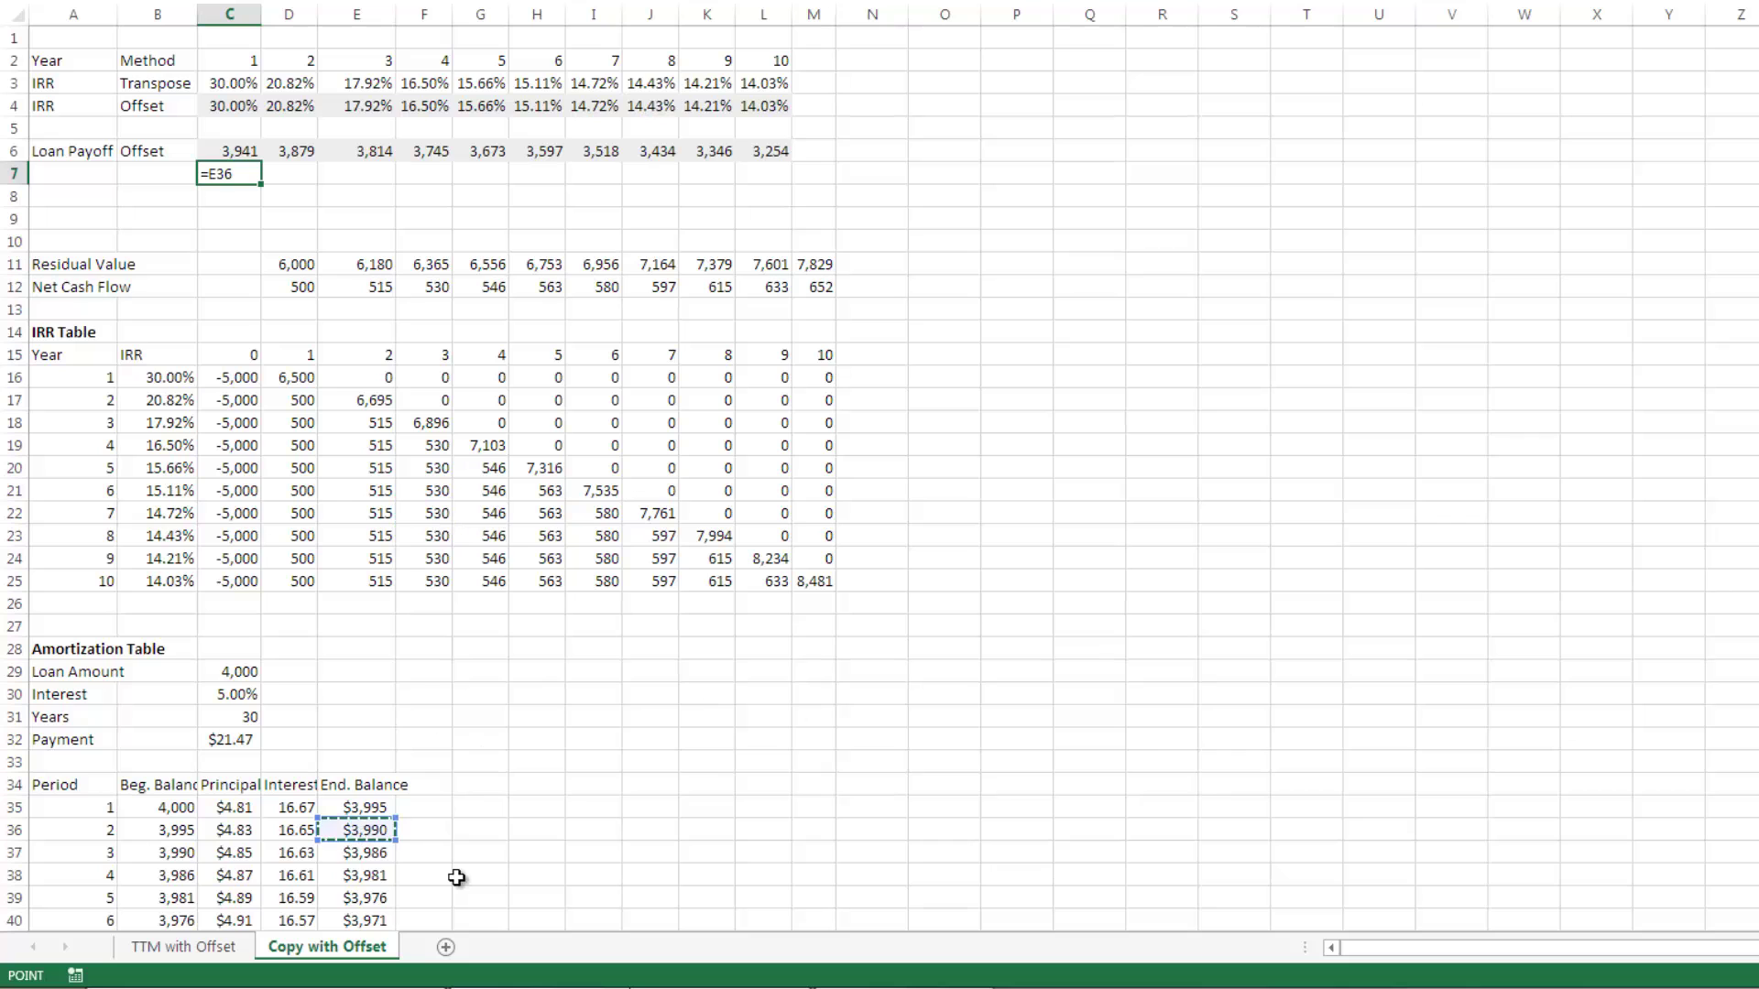
pyautogui.press('Down')
pyautogui.press('Down')
pyautogui.press('Down')
pyautogui.press('Down')
pyautogui.press('Down')
pyautogui.press('Down')
pyautogui.press('Down')
pyautogui.press('Down')
pyautogui.press('Down')
pyautogui.press('Down')
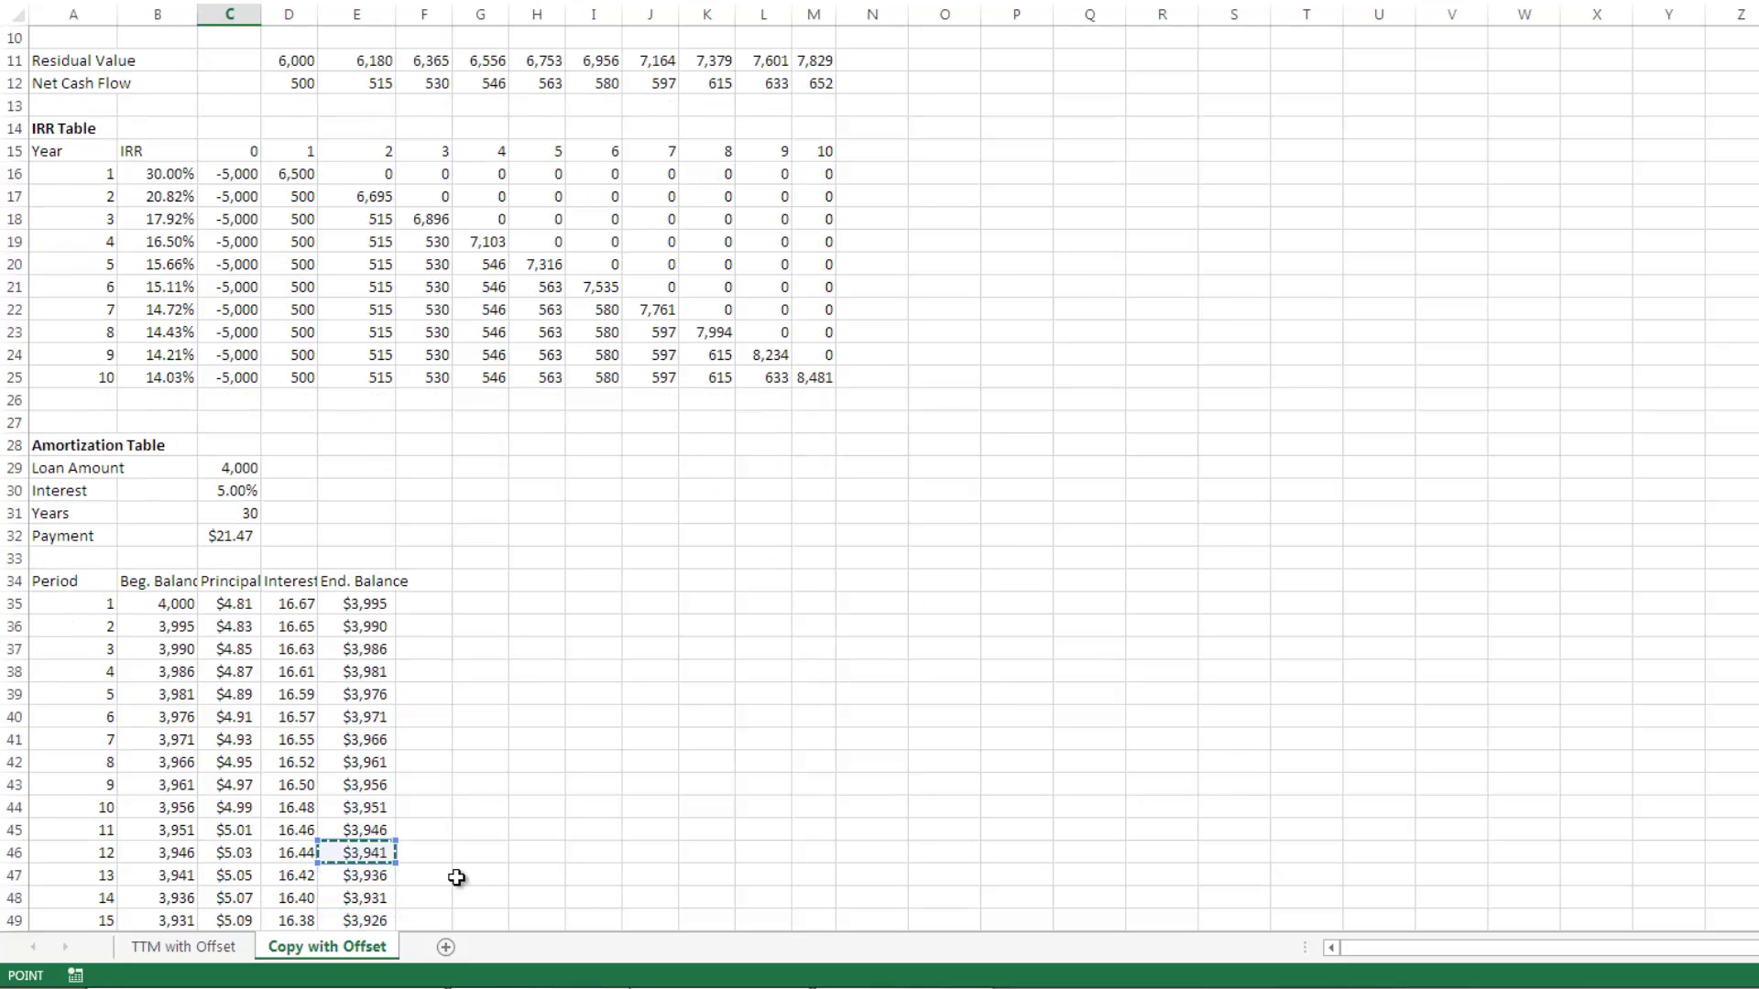
pyautogui.press('Return')
# Step: In D7, link a year-2 check value to the period 24 ending balance, showing $3,879
pyautogui.press('Up')
pyautogui.press('Right')
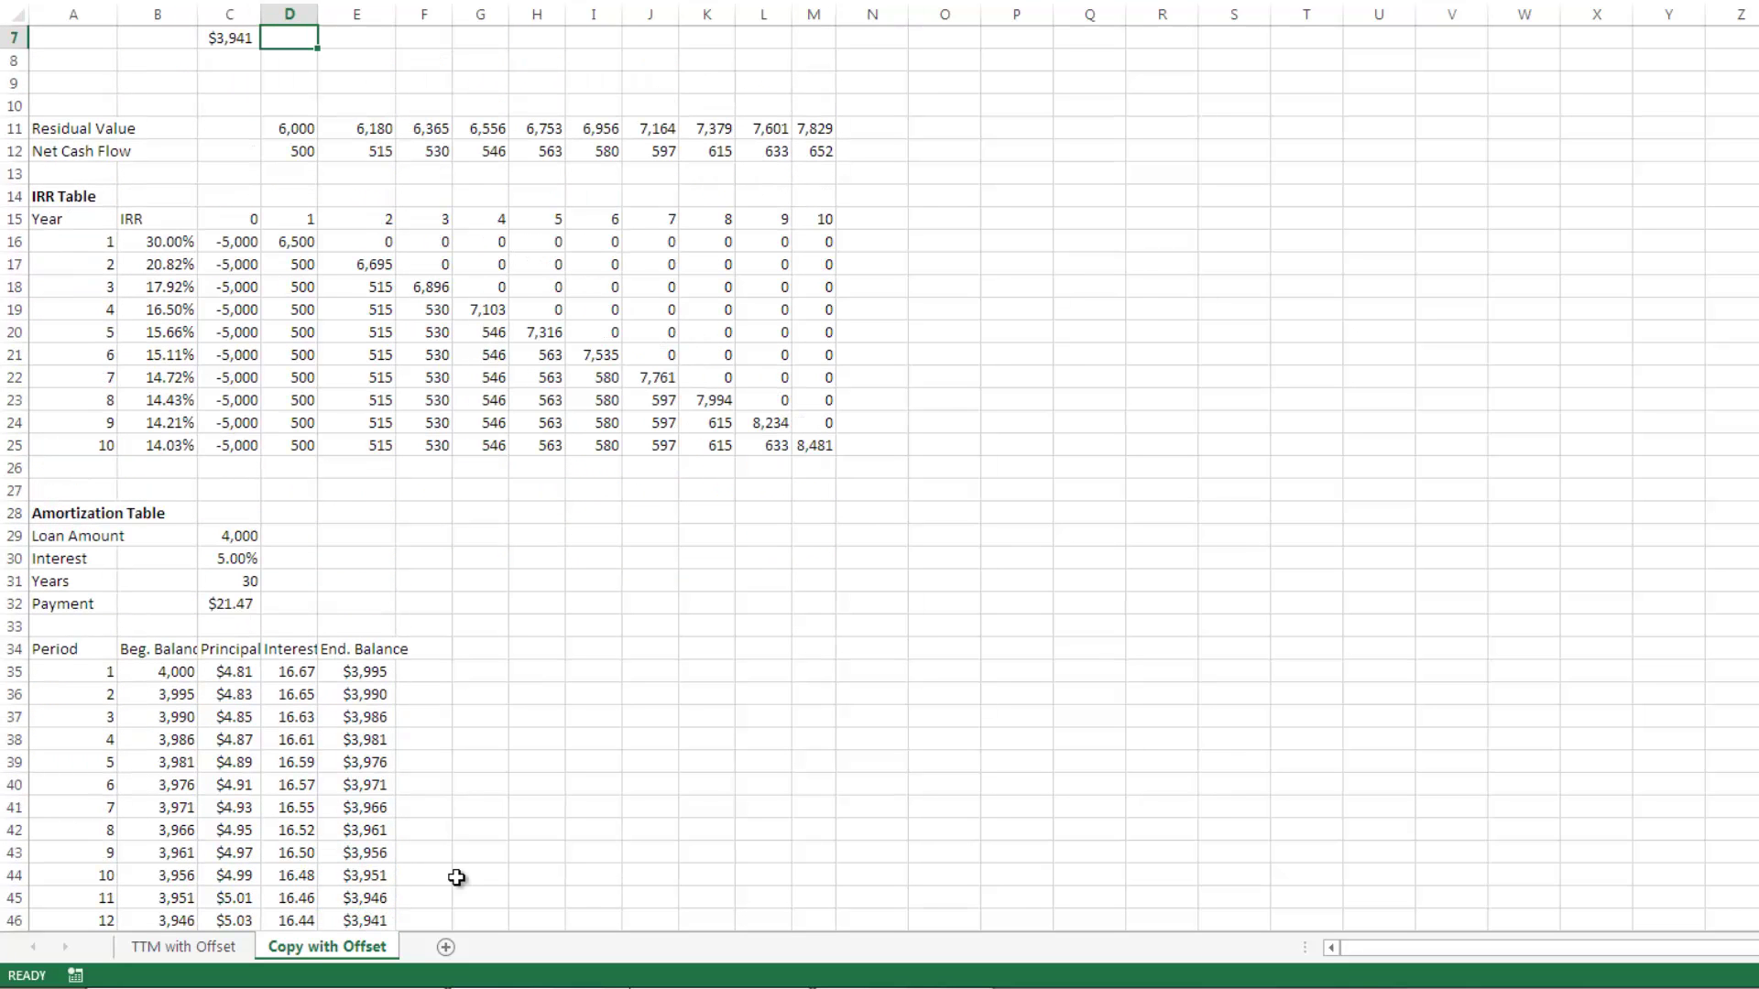
pyautogui.write('=')
pyautogui.press('Down')
pyautogui.press('Right')
pyautogui.press('Down')
pyautogui.press('Down')
pyautogui.press('Down')
pyautogui.press('Down')
pyautogui.press('Down')
pyautogui.press('Down')
pyautogui.press('Down')
pyautogui.press('Down')
pyautogui.press('Down')
pyautogui.press('Down')
pyautogui.press('Down')
pyautogui.press('Down')
pyautogui.press('Down')
pyautogui.press('Down')
pyautogui.press('Down')
pyautogui.press('Down')
pyautogui.press('Down')
pyautogui.press('Down')
pyautogui.press('Down')
pyautogui.press('Down')
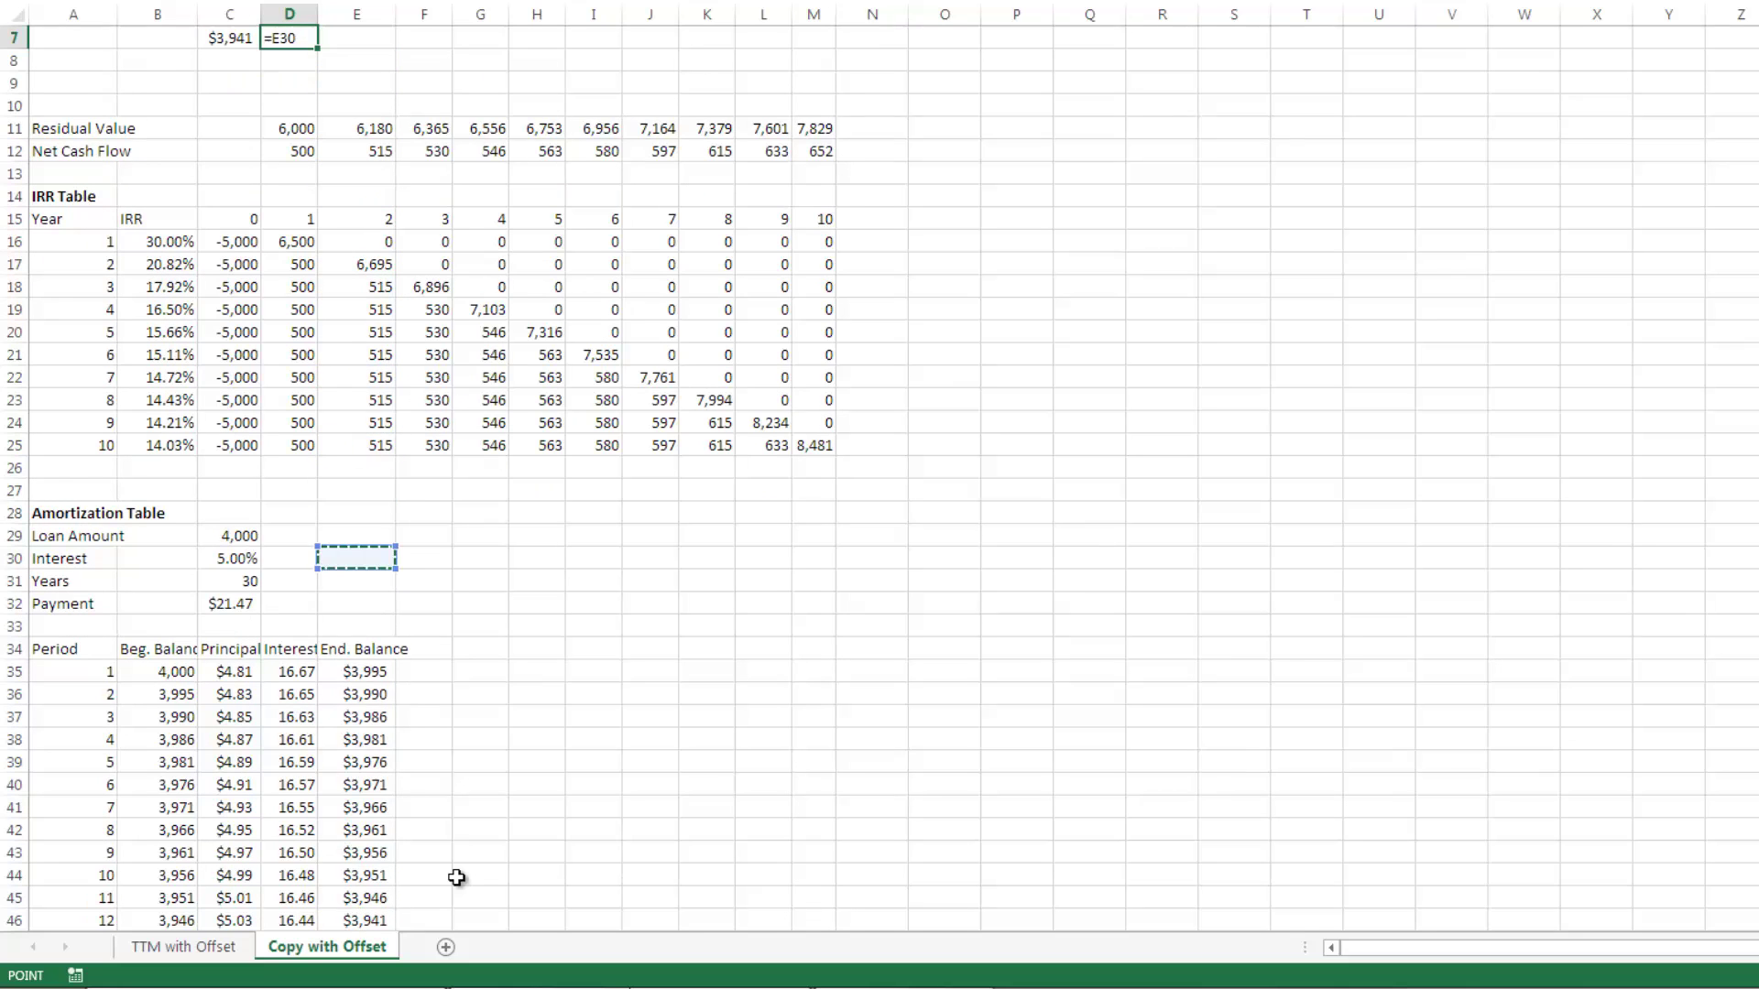
pyautogui.press('Down')
pyautogui.press('Down')
pyautogui.press('Down')
pyautogui.press('Down')
pyautogui.press('Down')
pyautogui.press('Down')
pyautogui.press('Down')
pyautogui.press('Down')
pyautogui.press('Down')
pyautogui.press('Down')
pyautogui.press('Down')
pyautogui.press('Down')
pyautogui.press('Down')
pyautogui.press('Down')
pyautogui.press('Down')
pyautogui.press('Down')
pyautogui.press('Down')
pyautogui.press('Down')
pyautogui.press('Down')
pyautogui.press('Down')
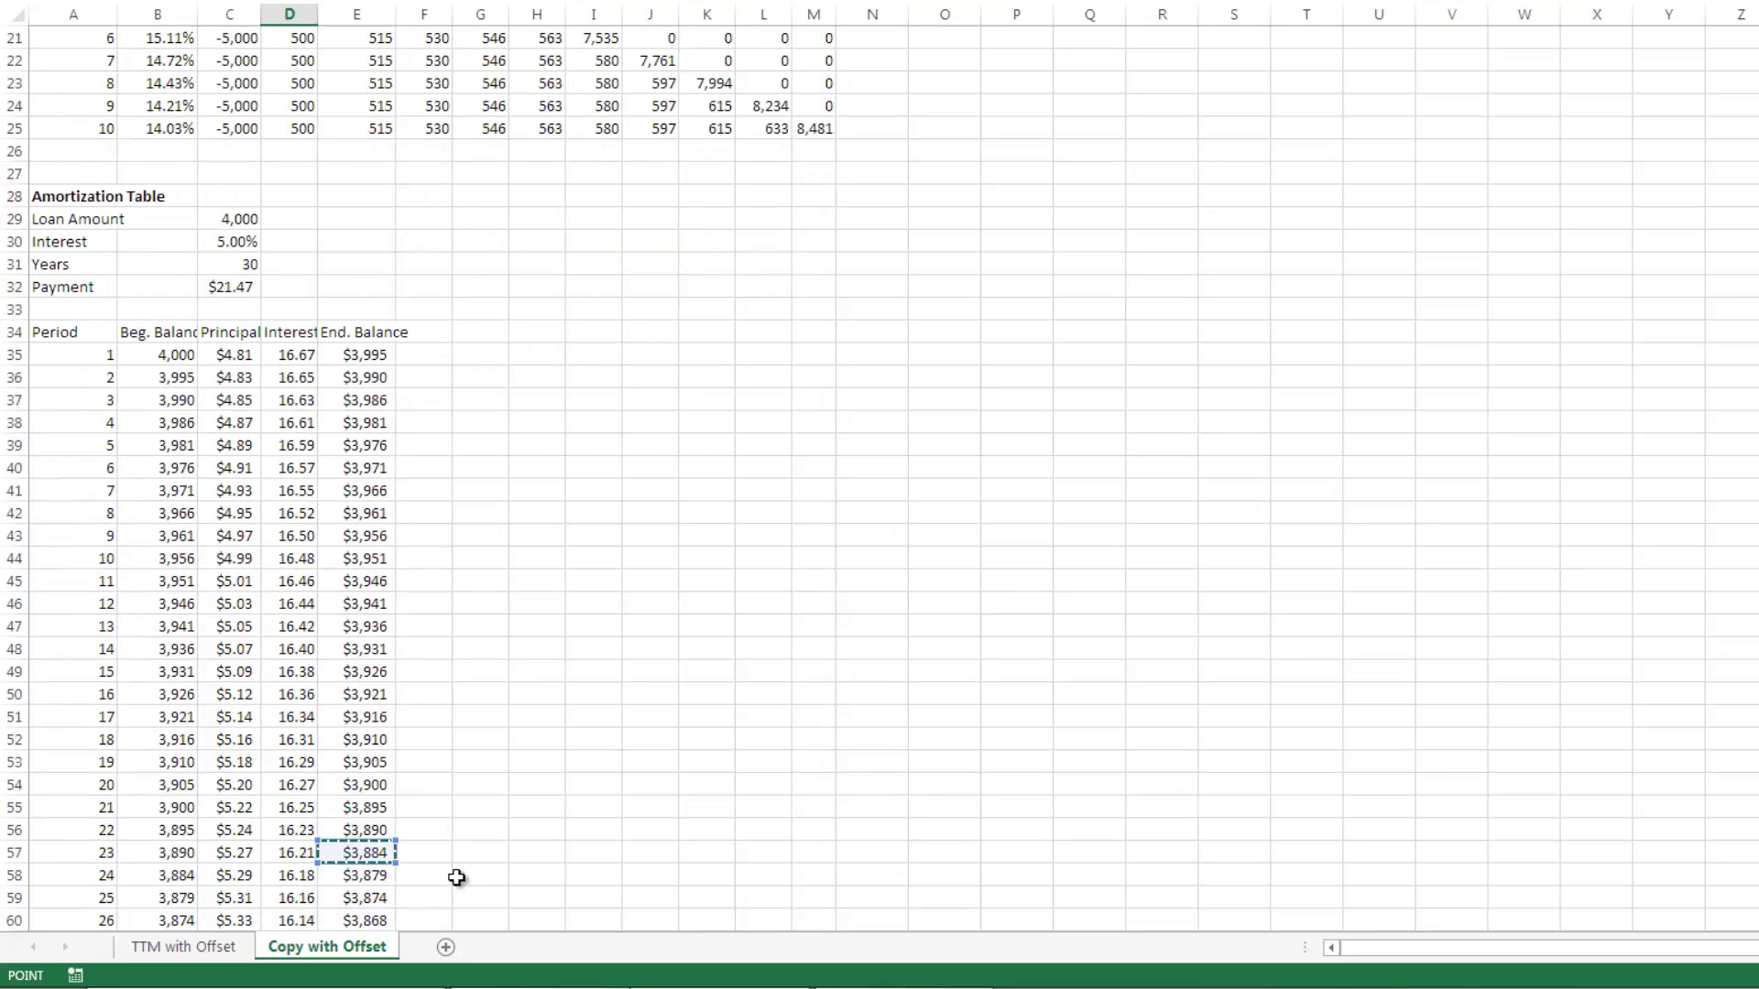
pyautogui.press('Return')
pyautogui.scroll(3, 359, 263)
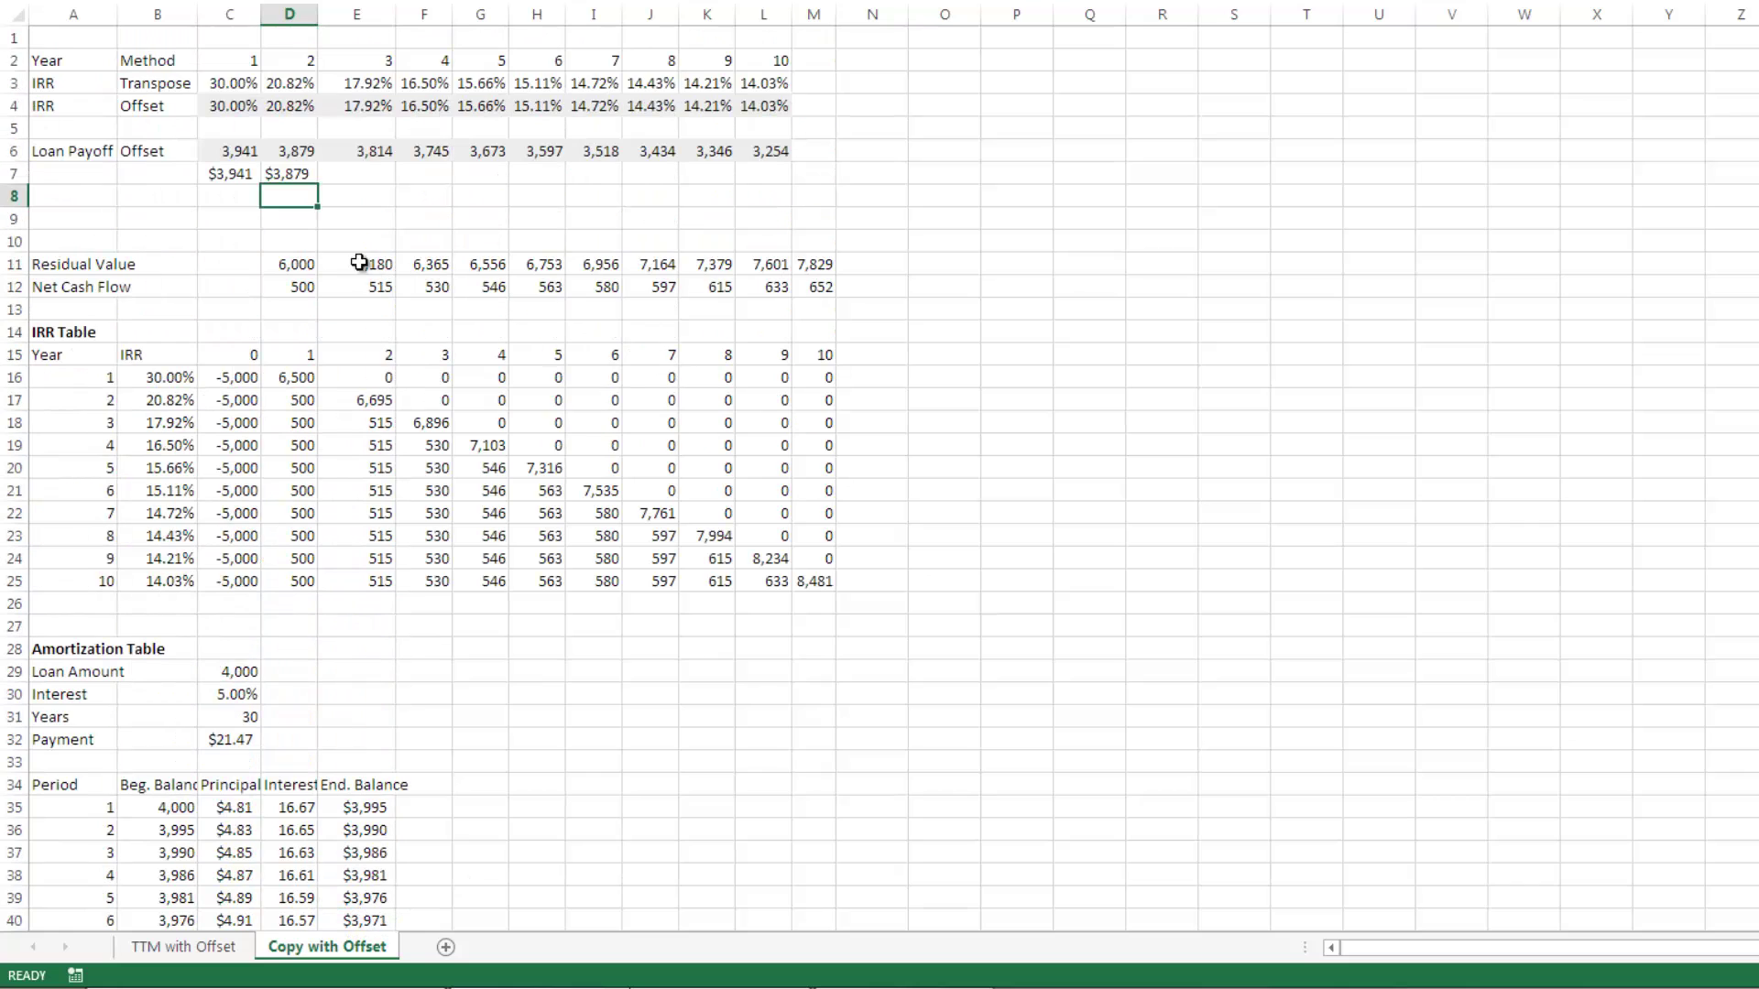
pyautogui.click(291, 173)
pyautogui.click(240, 171)
pyautogui.click(279, 173)
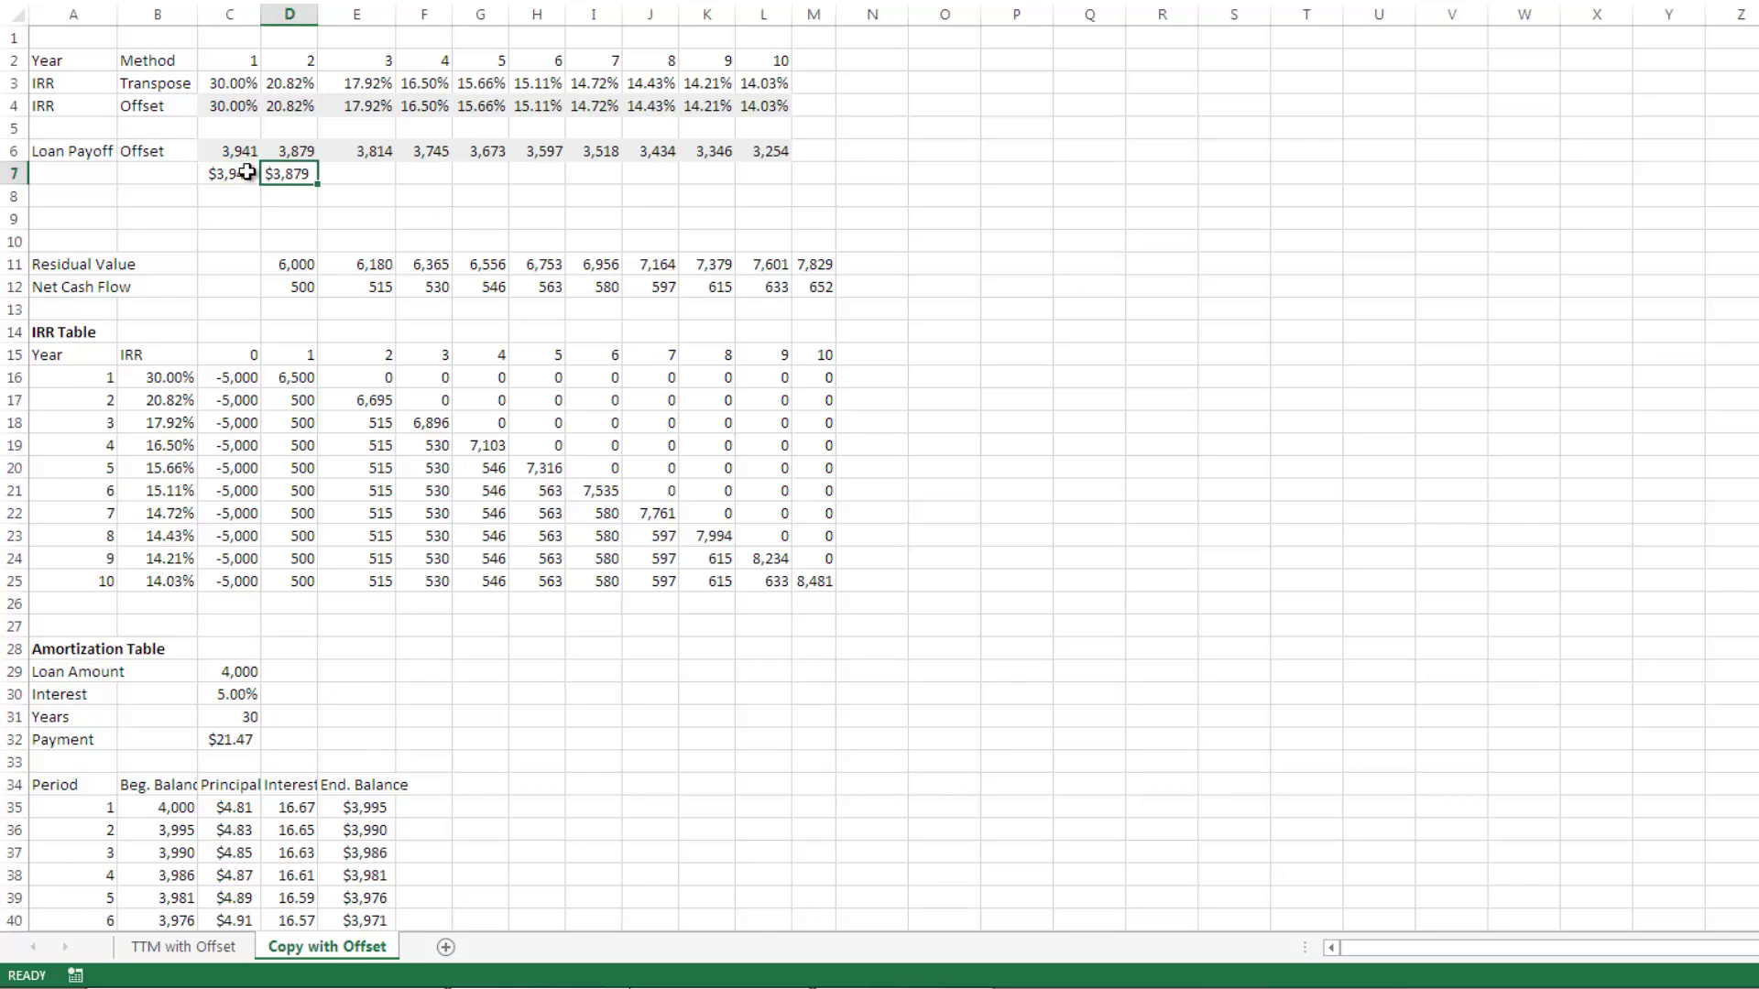
pyautogui.click(246, 172)
pyautogui.click(280, 173)
pyautogui.moveTo(237, 151); pyautogui.dragTo(731, 149)
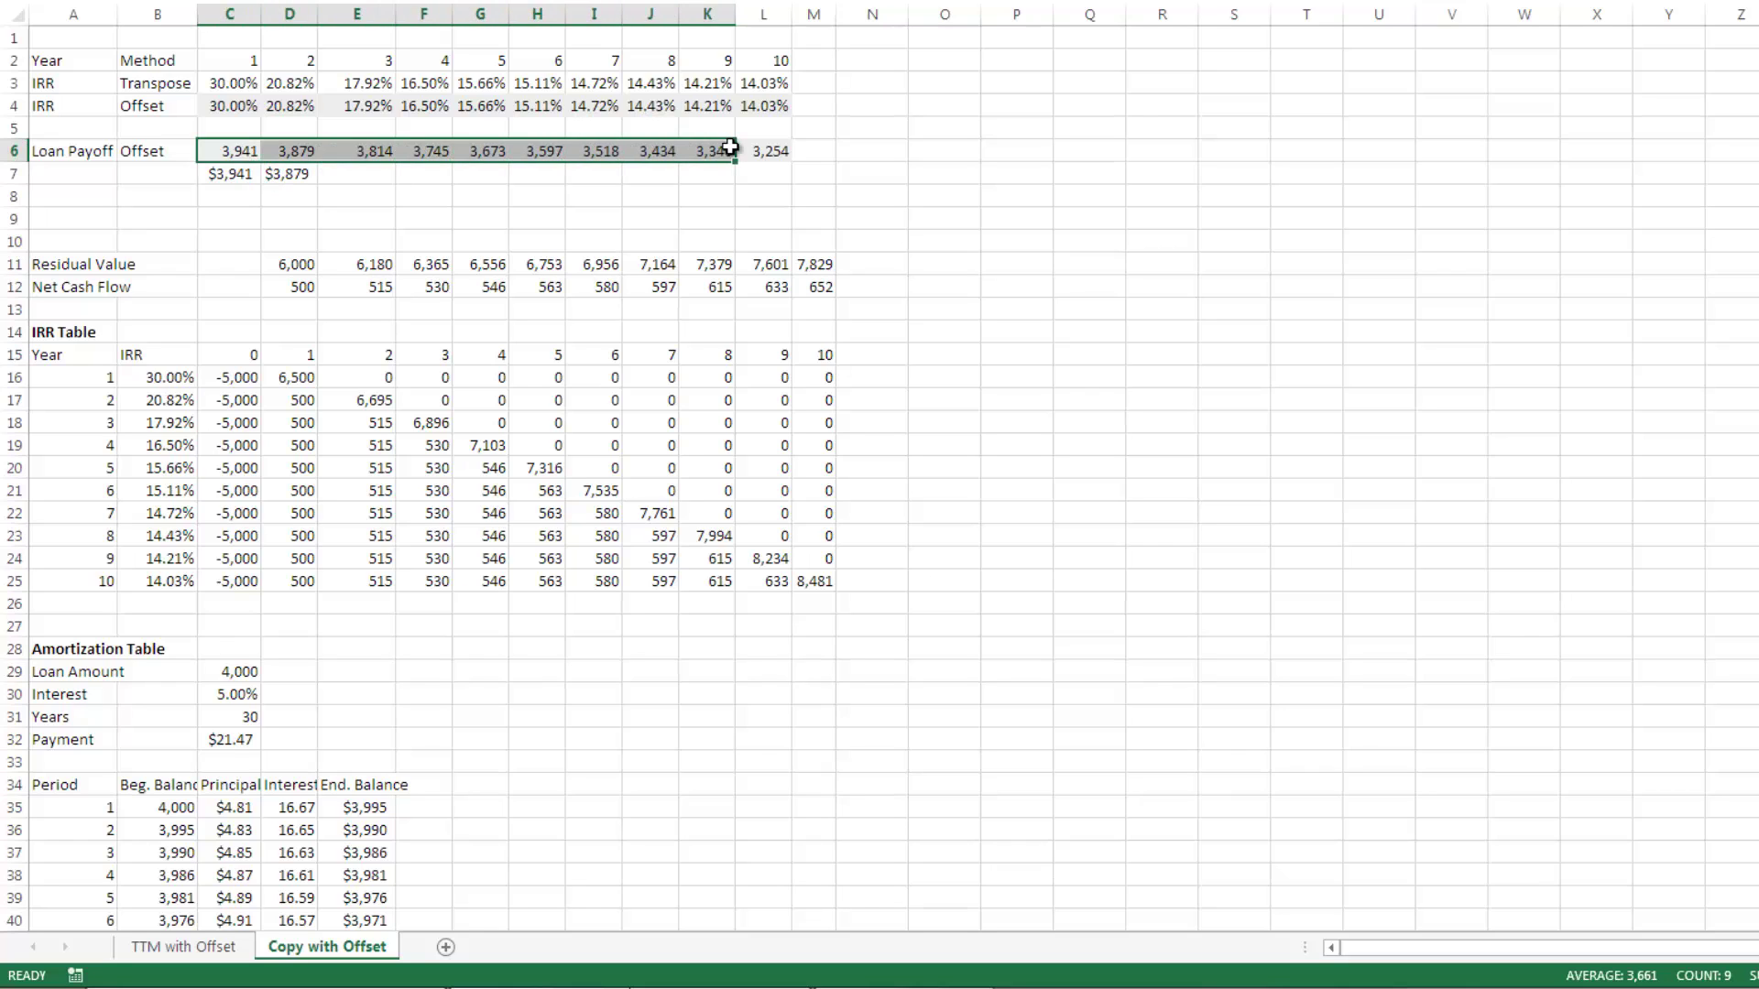
pyautogui.click(240, 152)
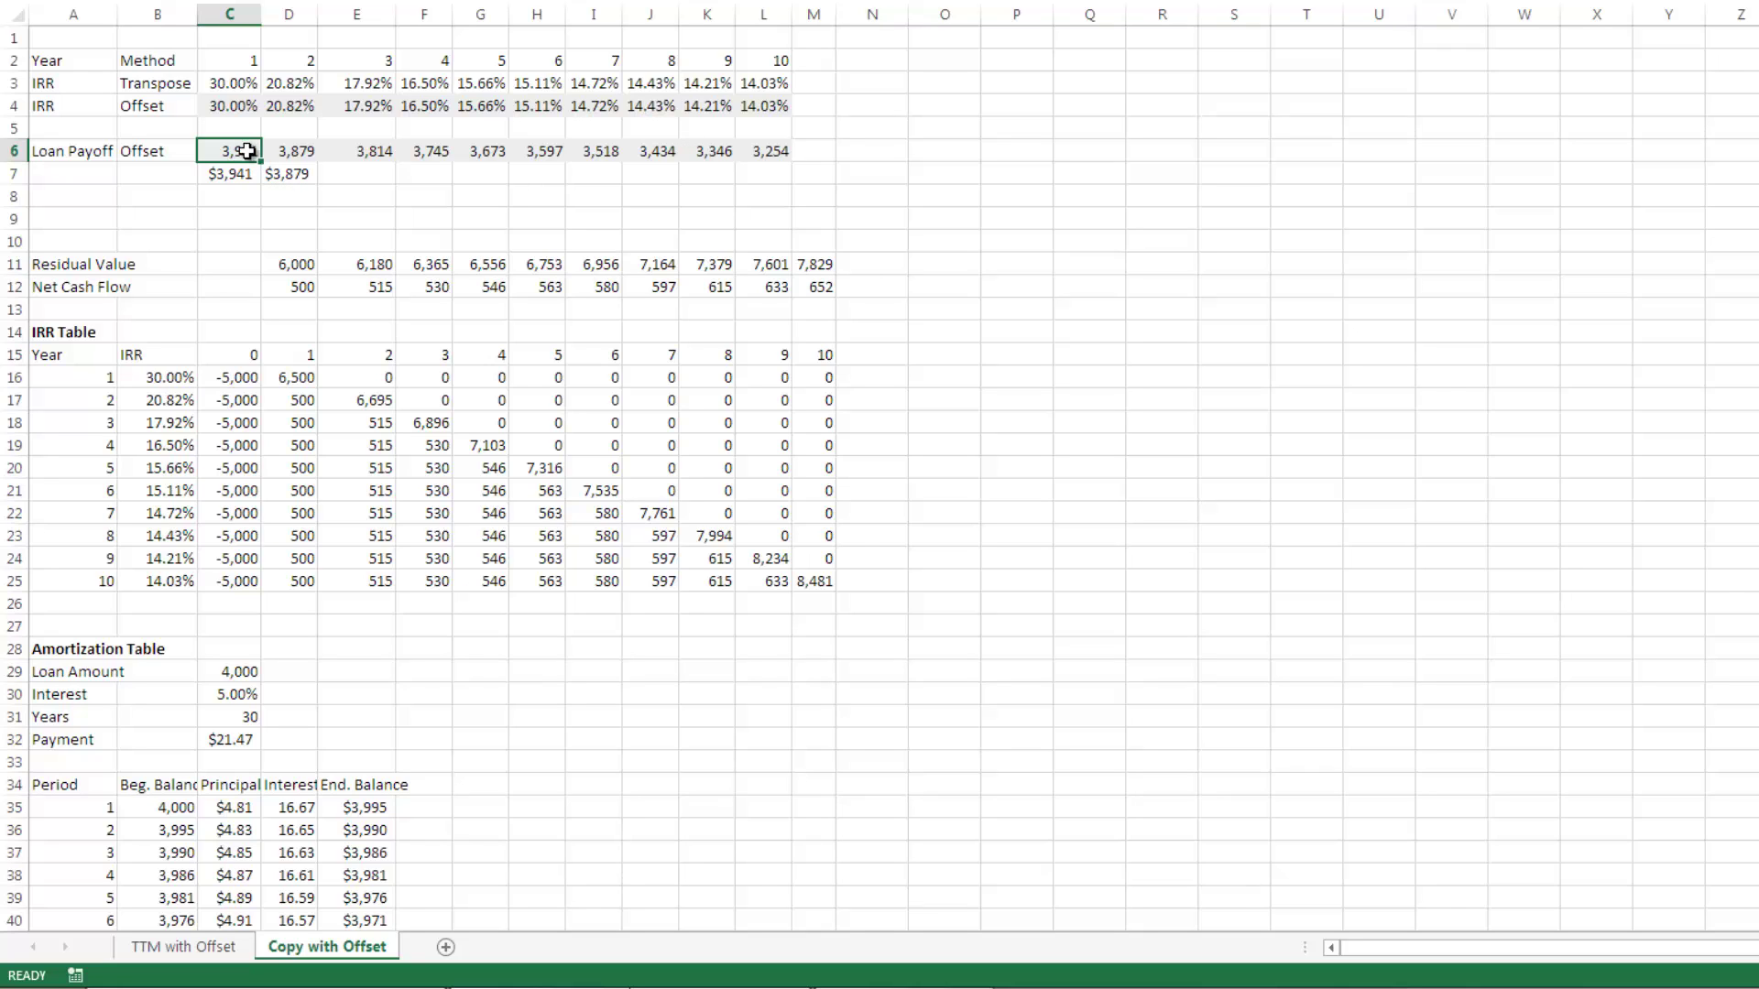
pyautogui.moveTo(249, 150); pyautogui.dragTo(748, 143)
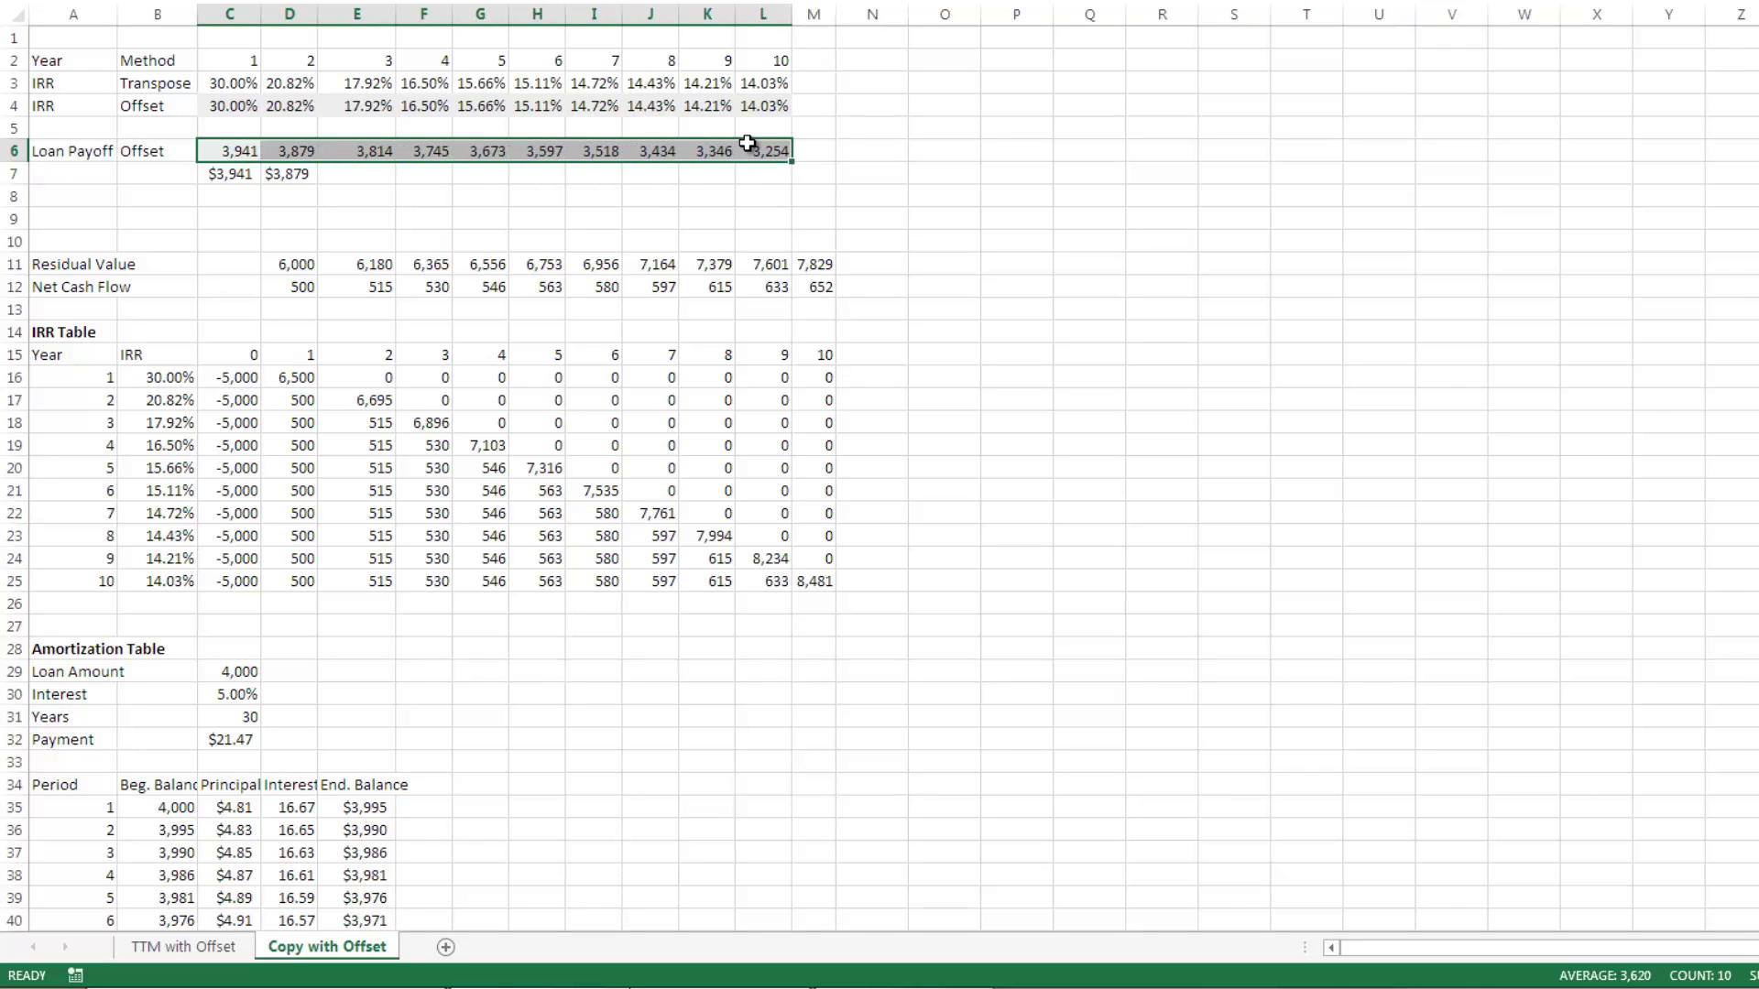
pyautogui.click(239, 150)
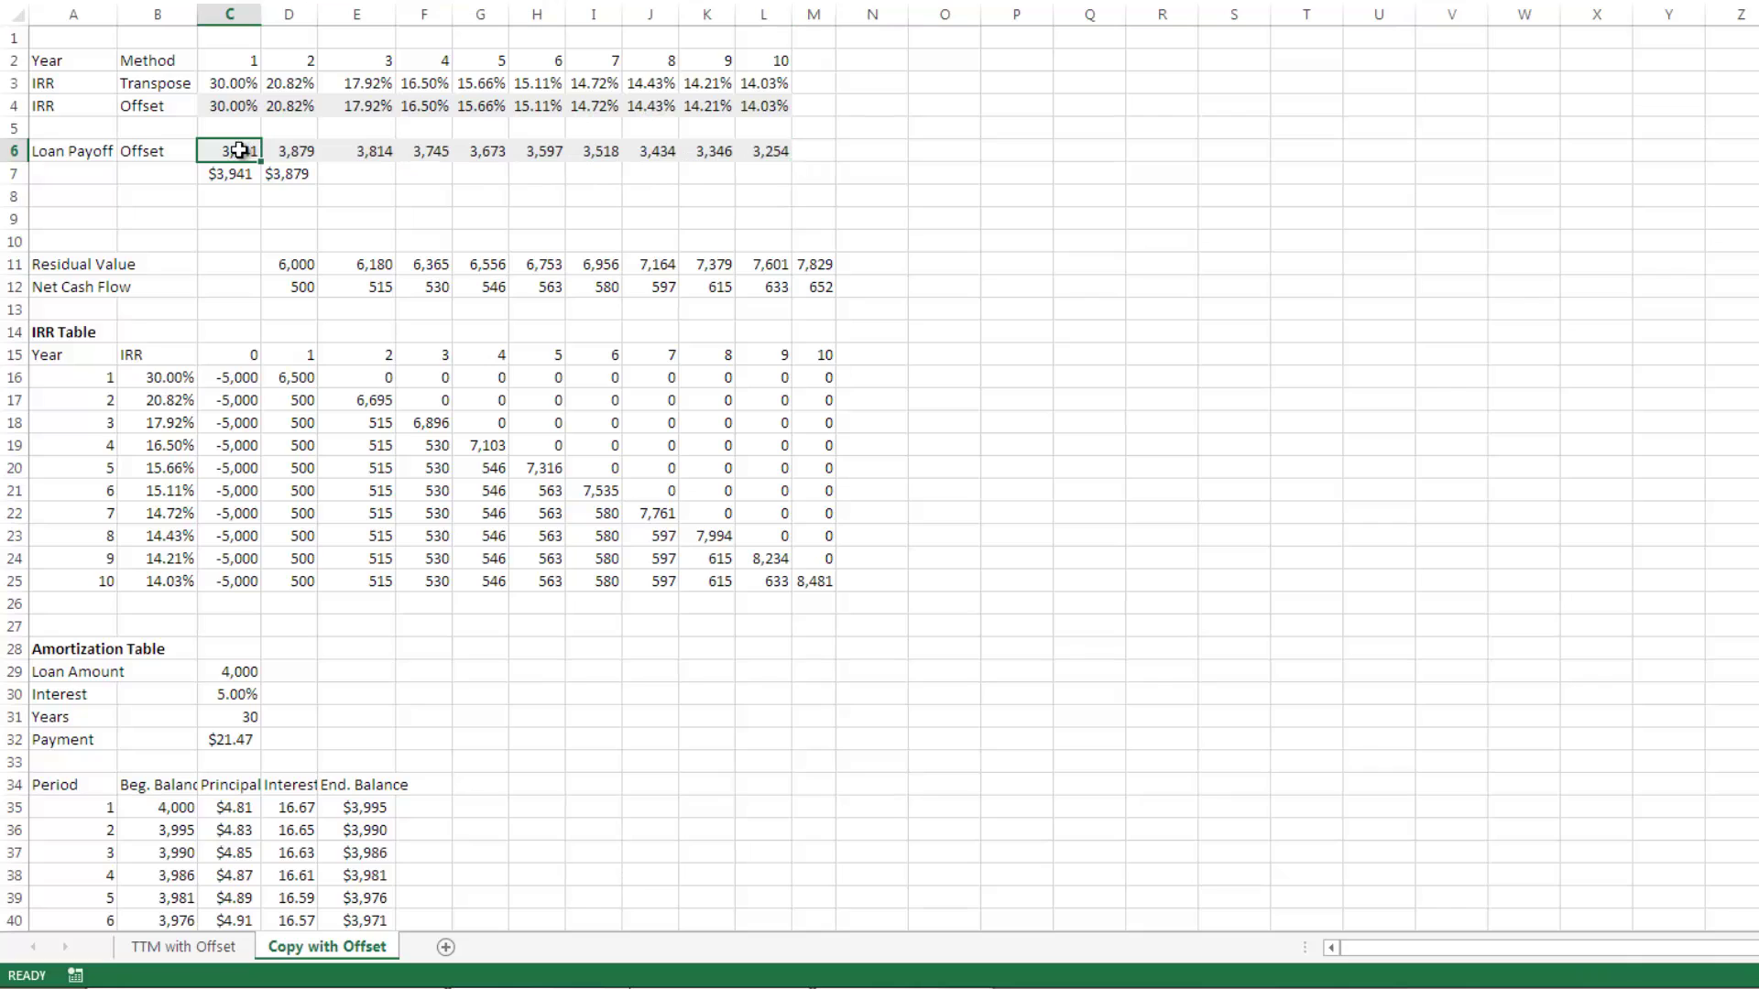